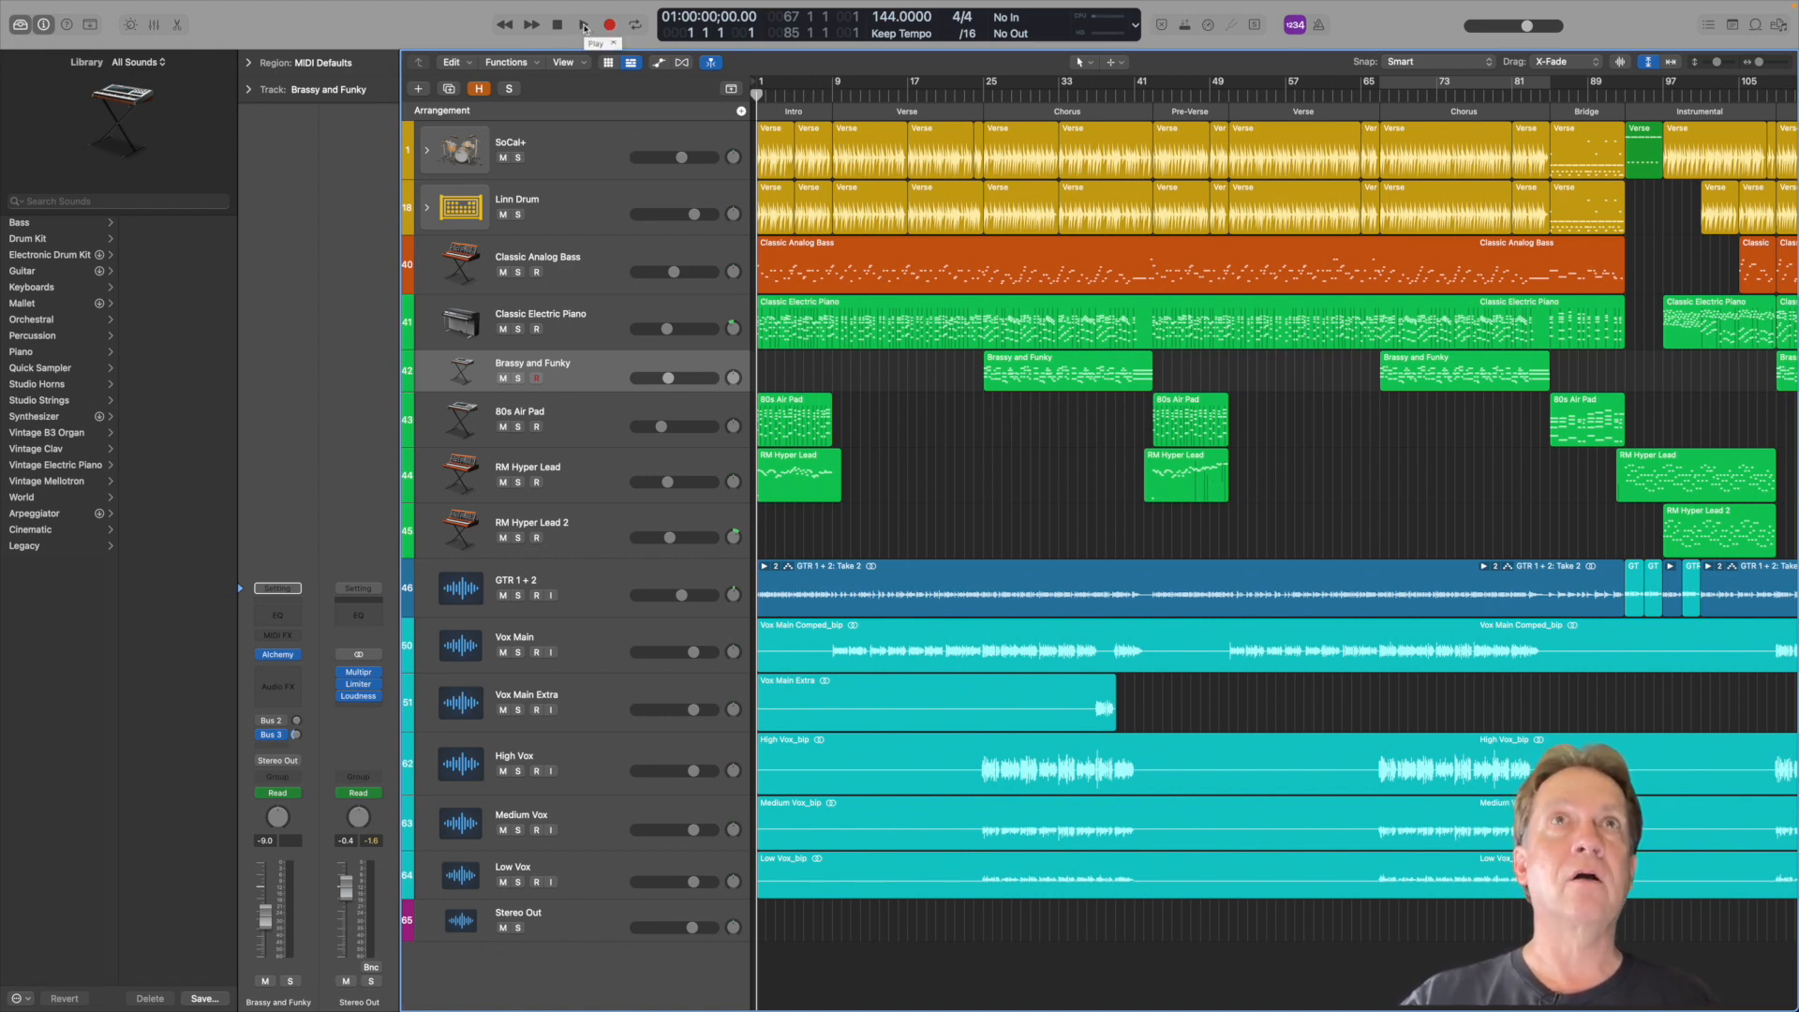
Play the full arrangement from the beginning through the intro into the first verse
left_click(583, 25)
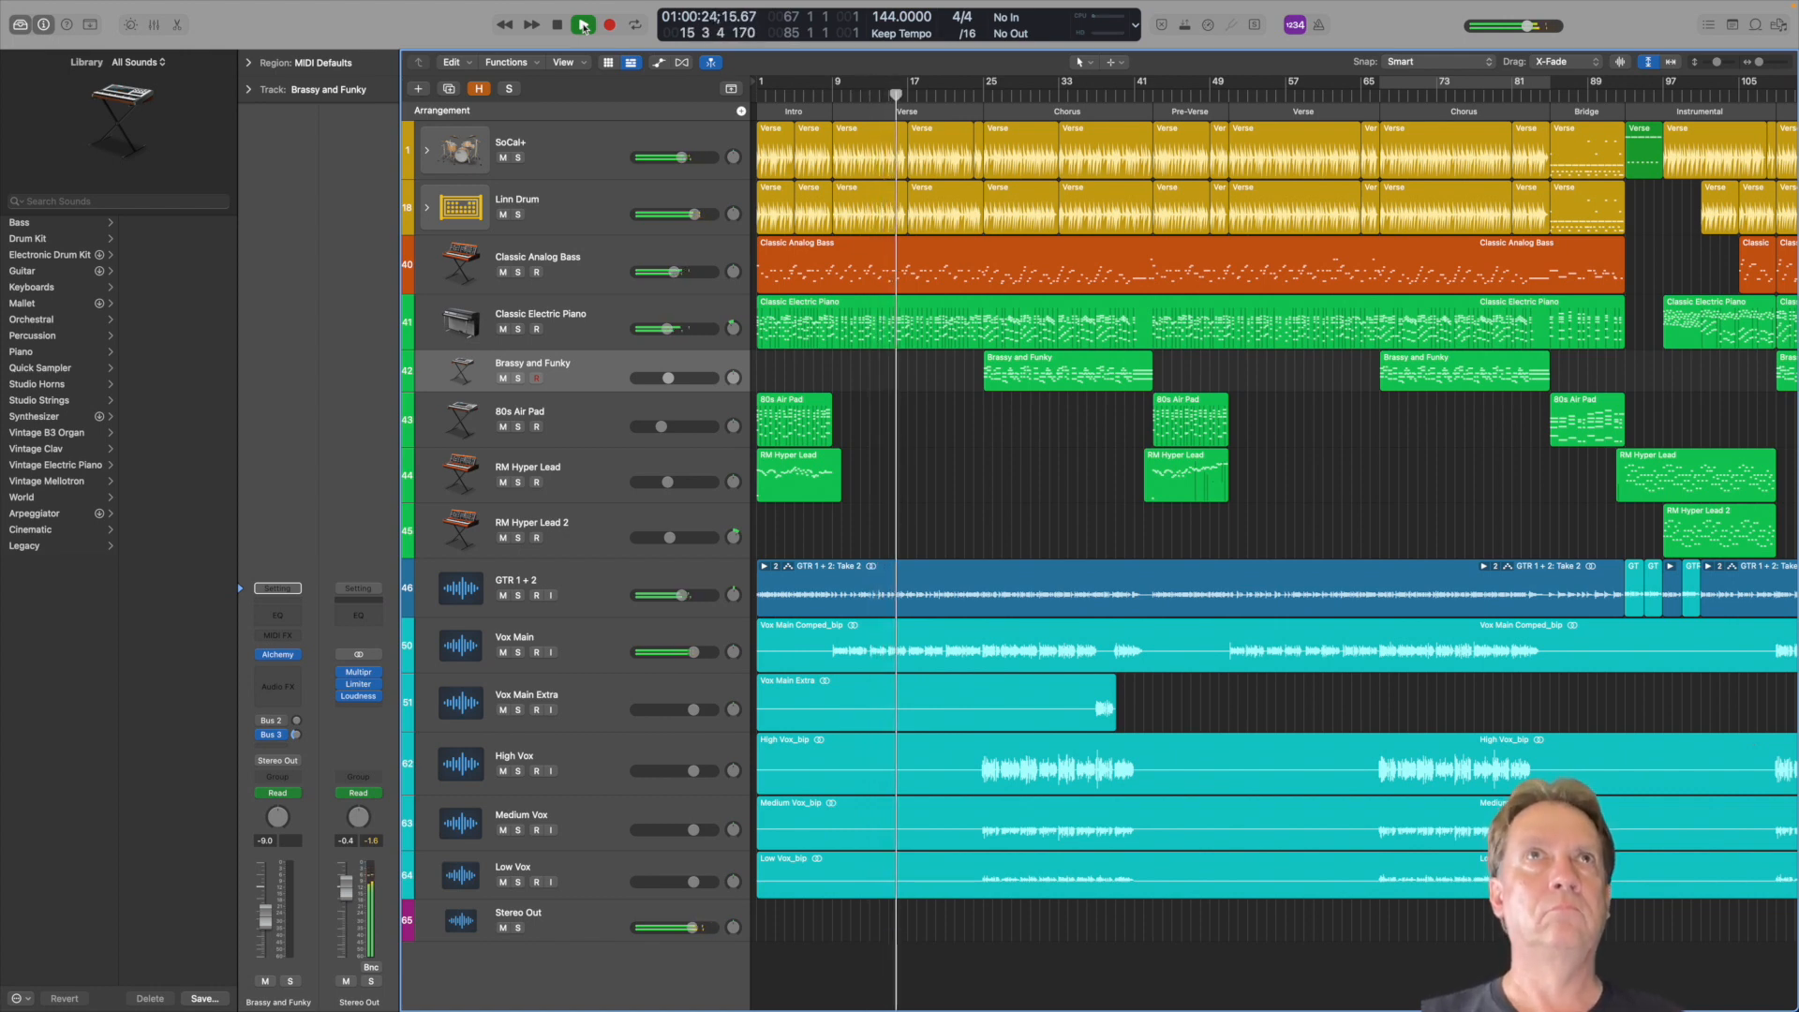
left_click(583, 26)
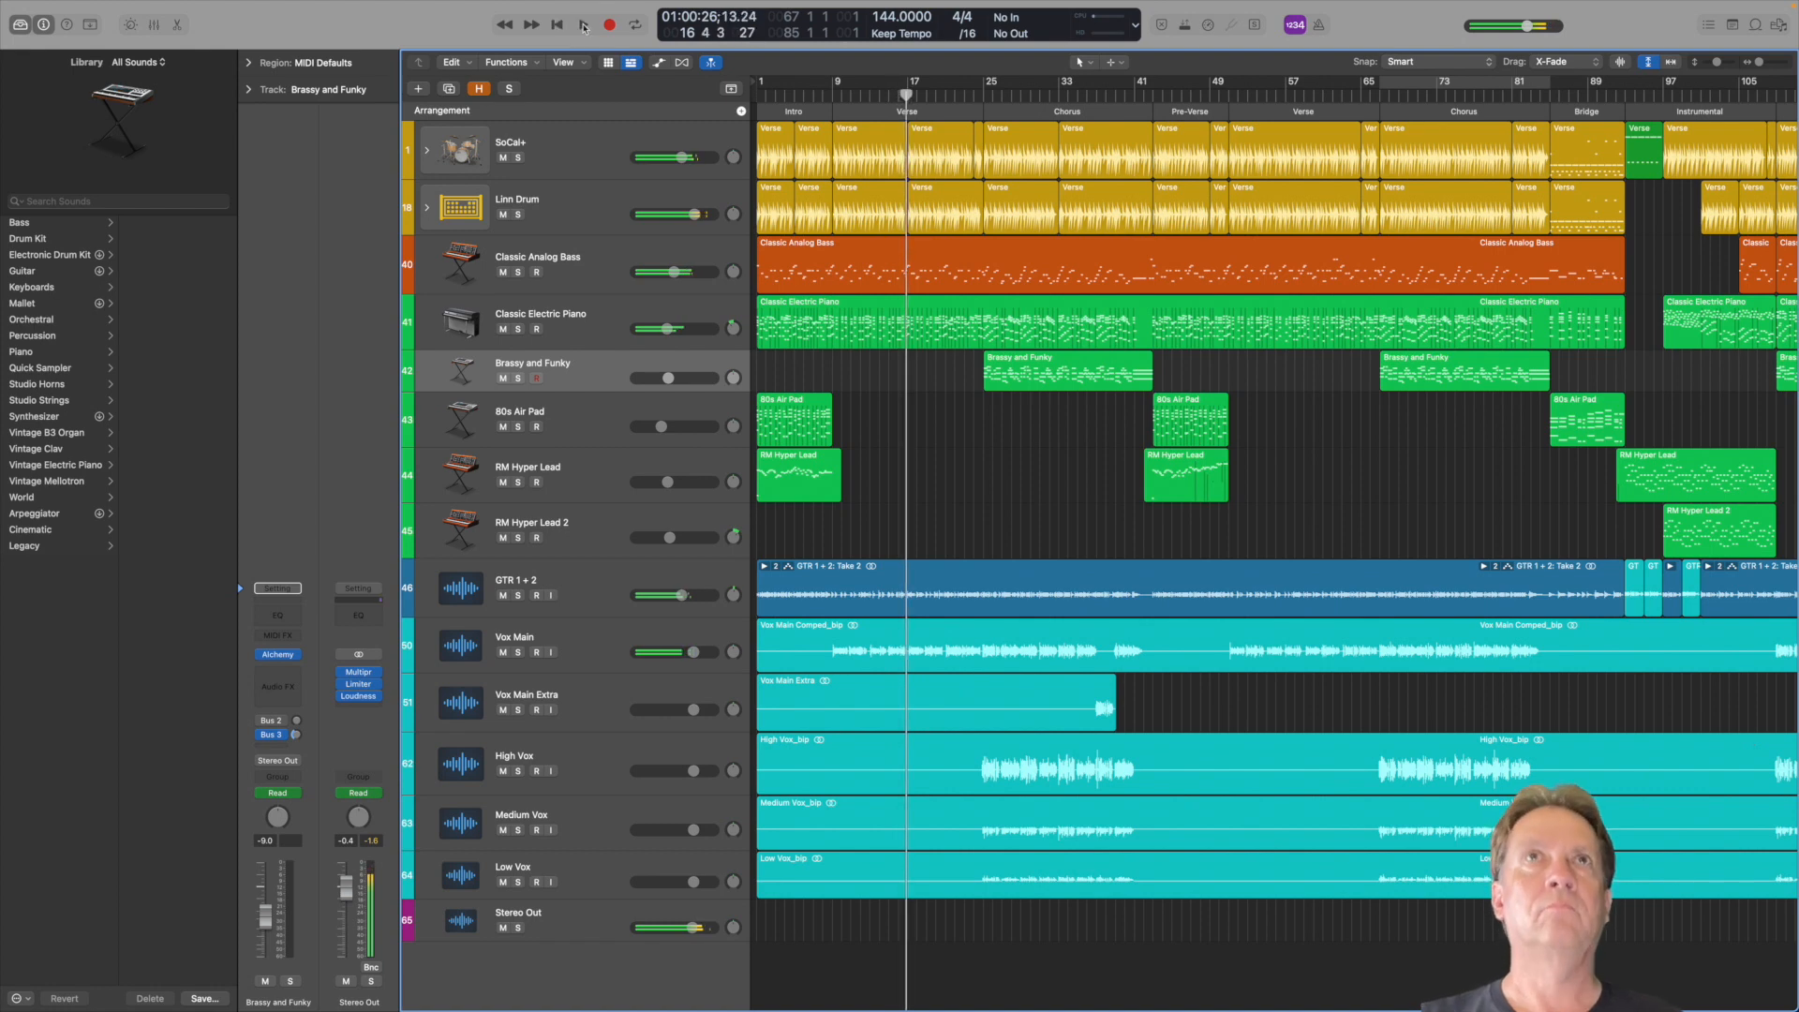
left_click(582, 25)
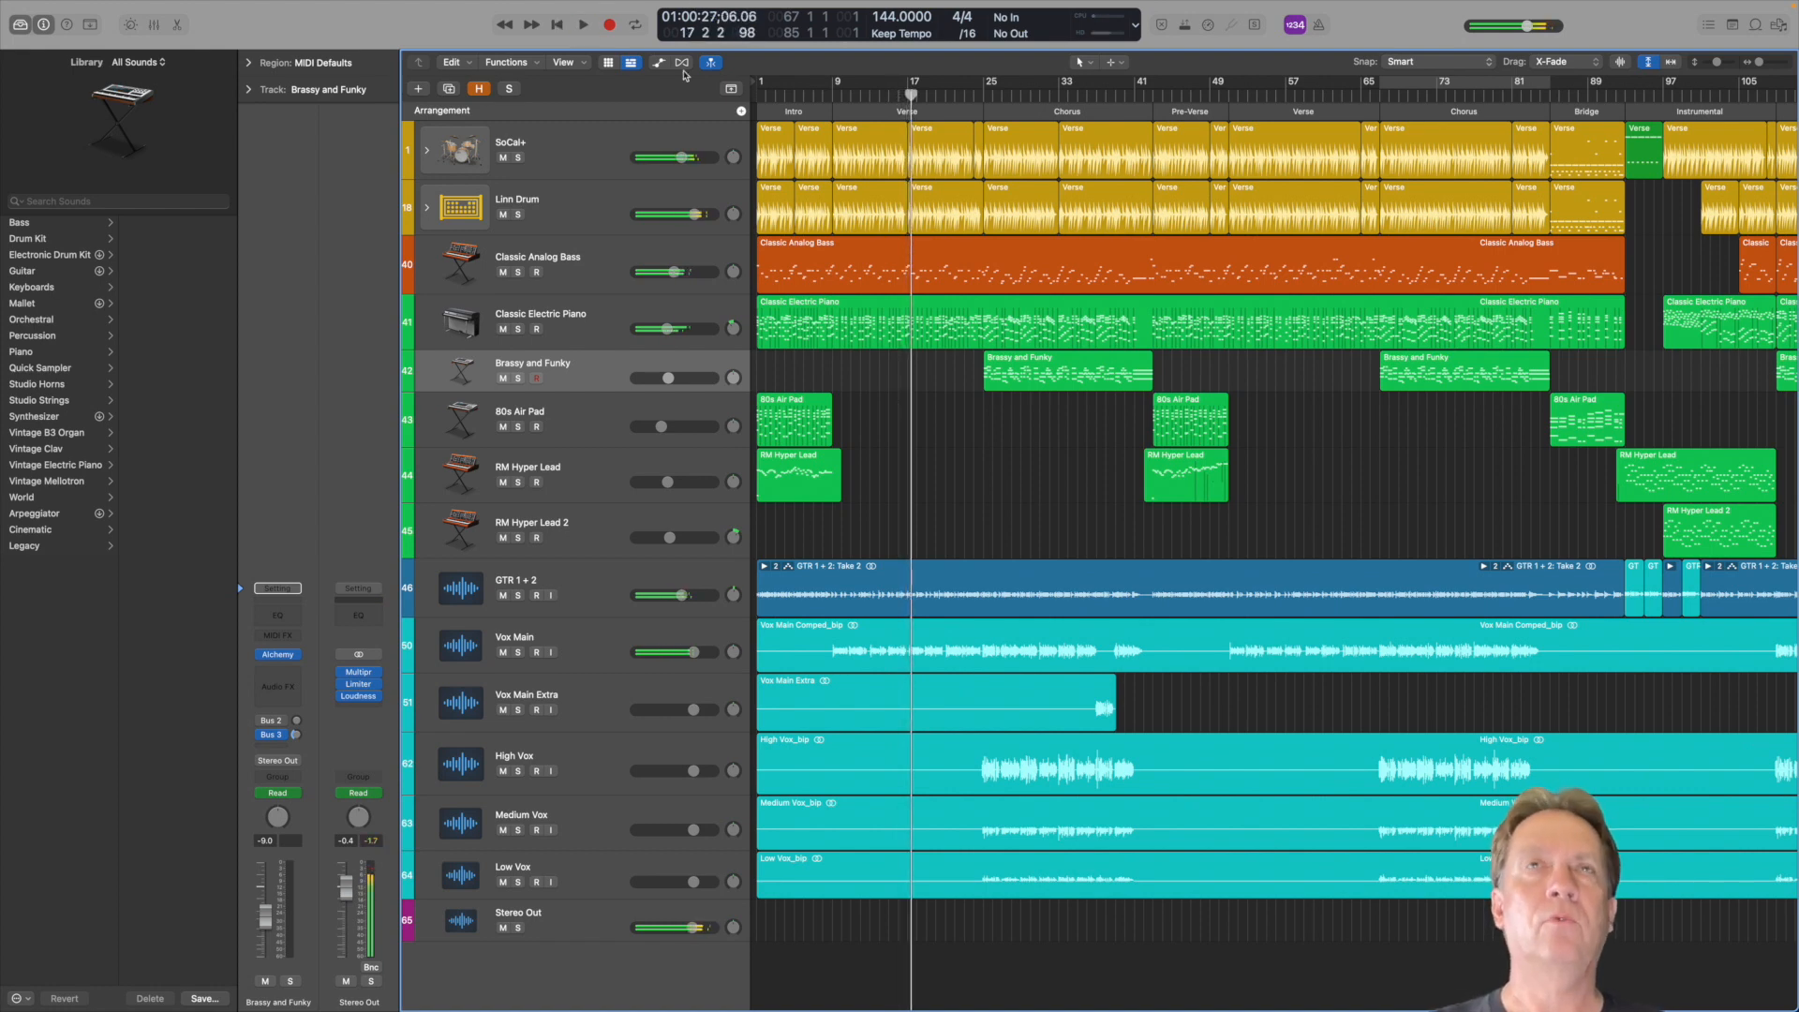
Play the first chorus from bar 25 to about bar 41
left_click(982, 95)
key("space")
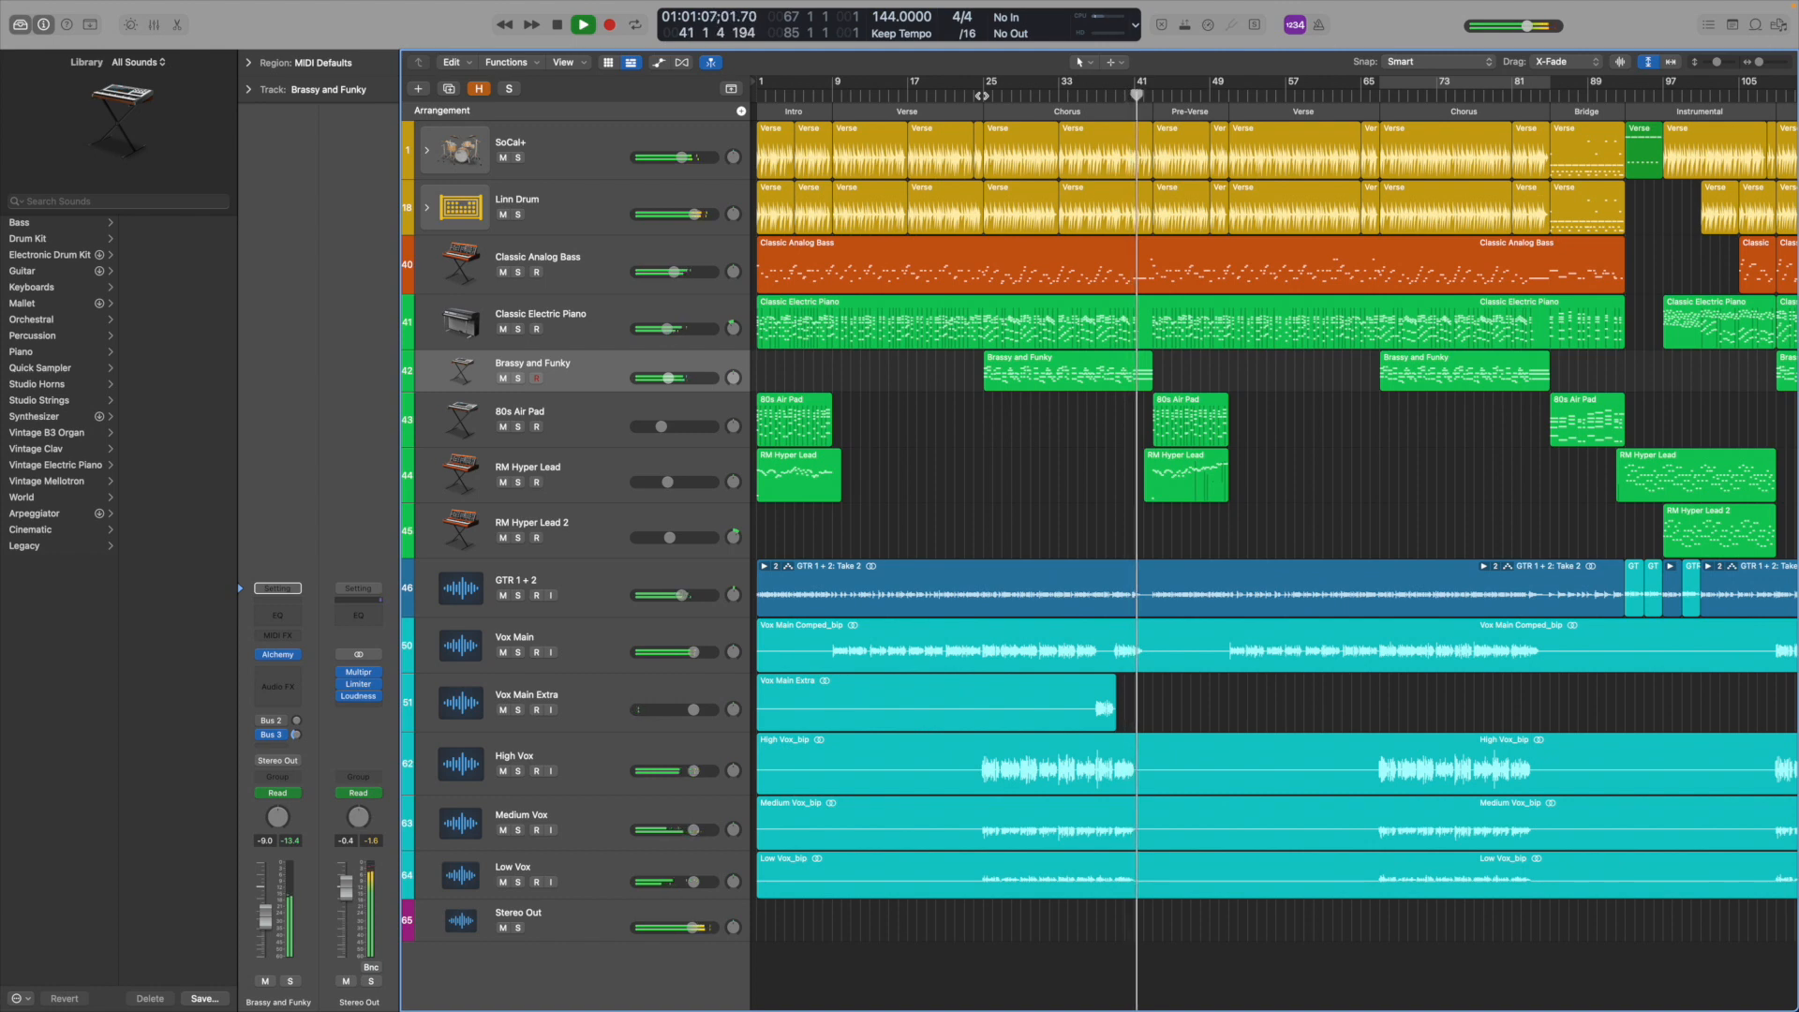
key("space")
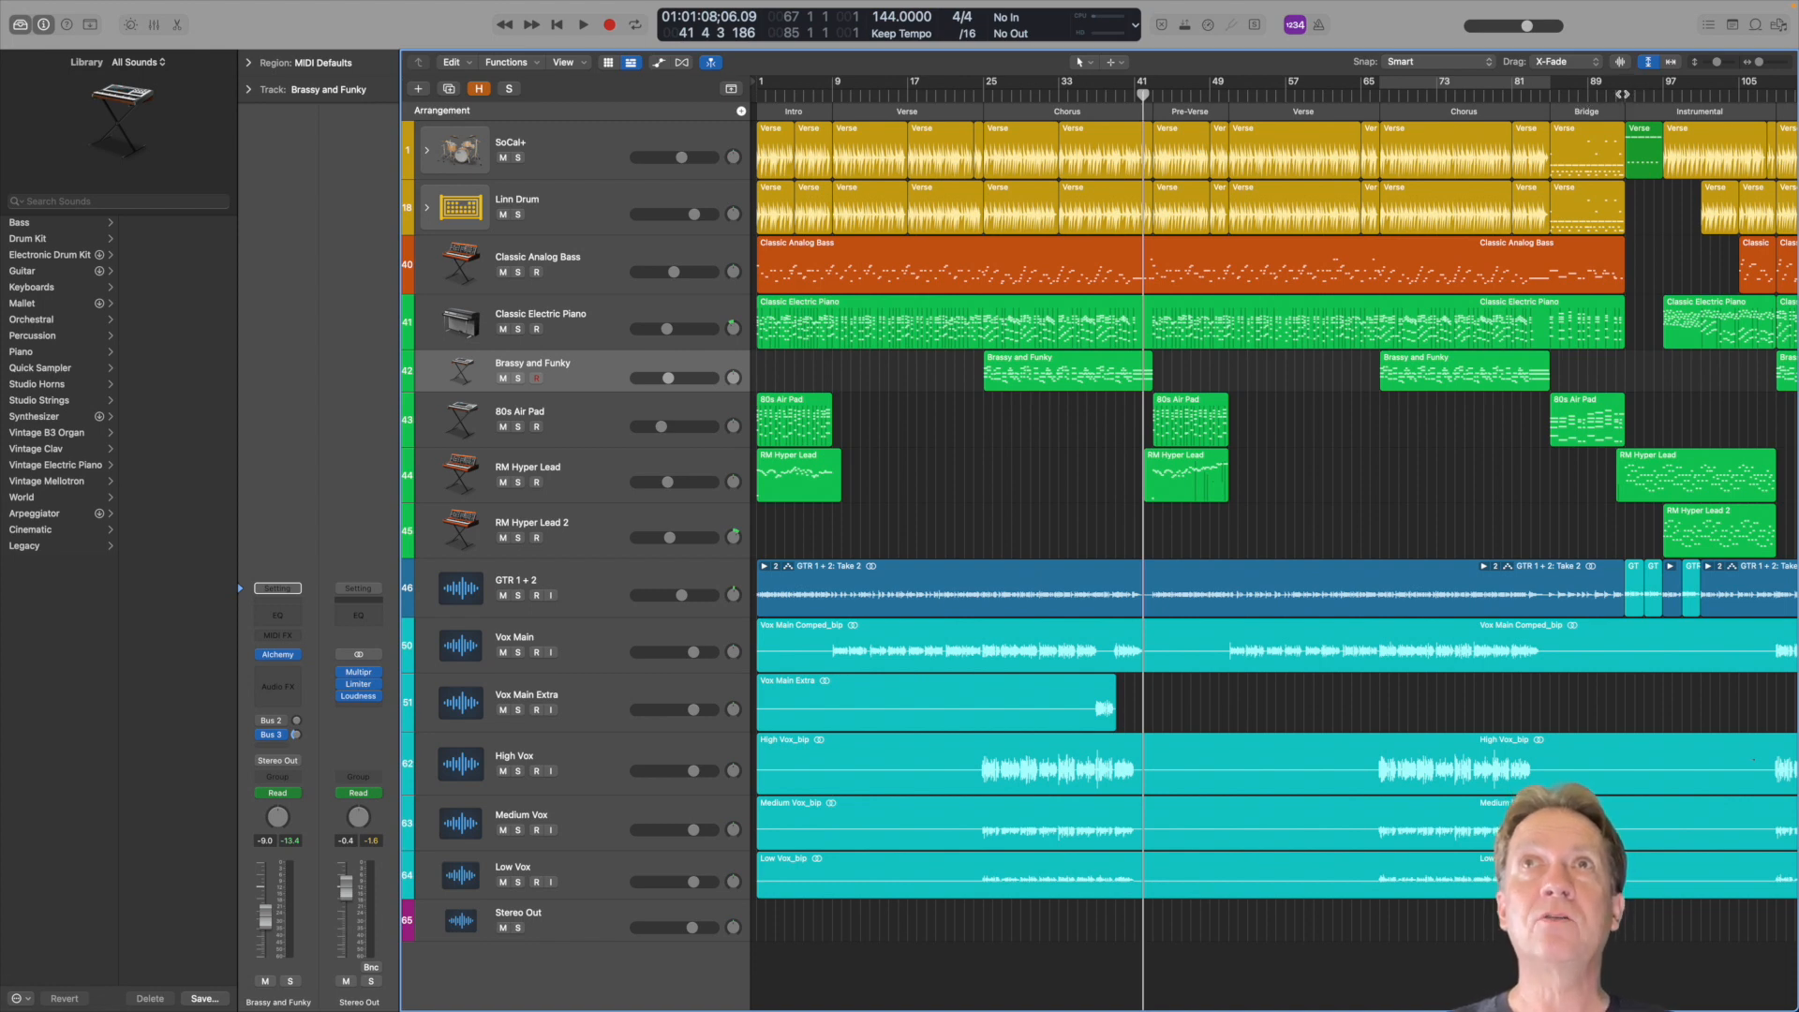
Play the song from bar 93 through the instrumental section into the chorus that follows, stopping around bar 114
left_click(1622, 94)
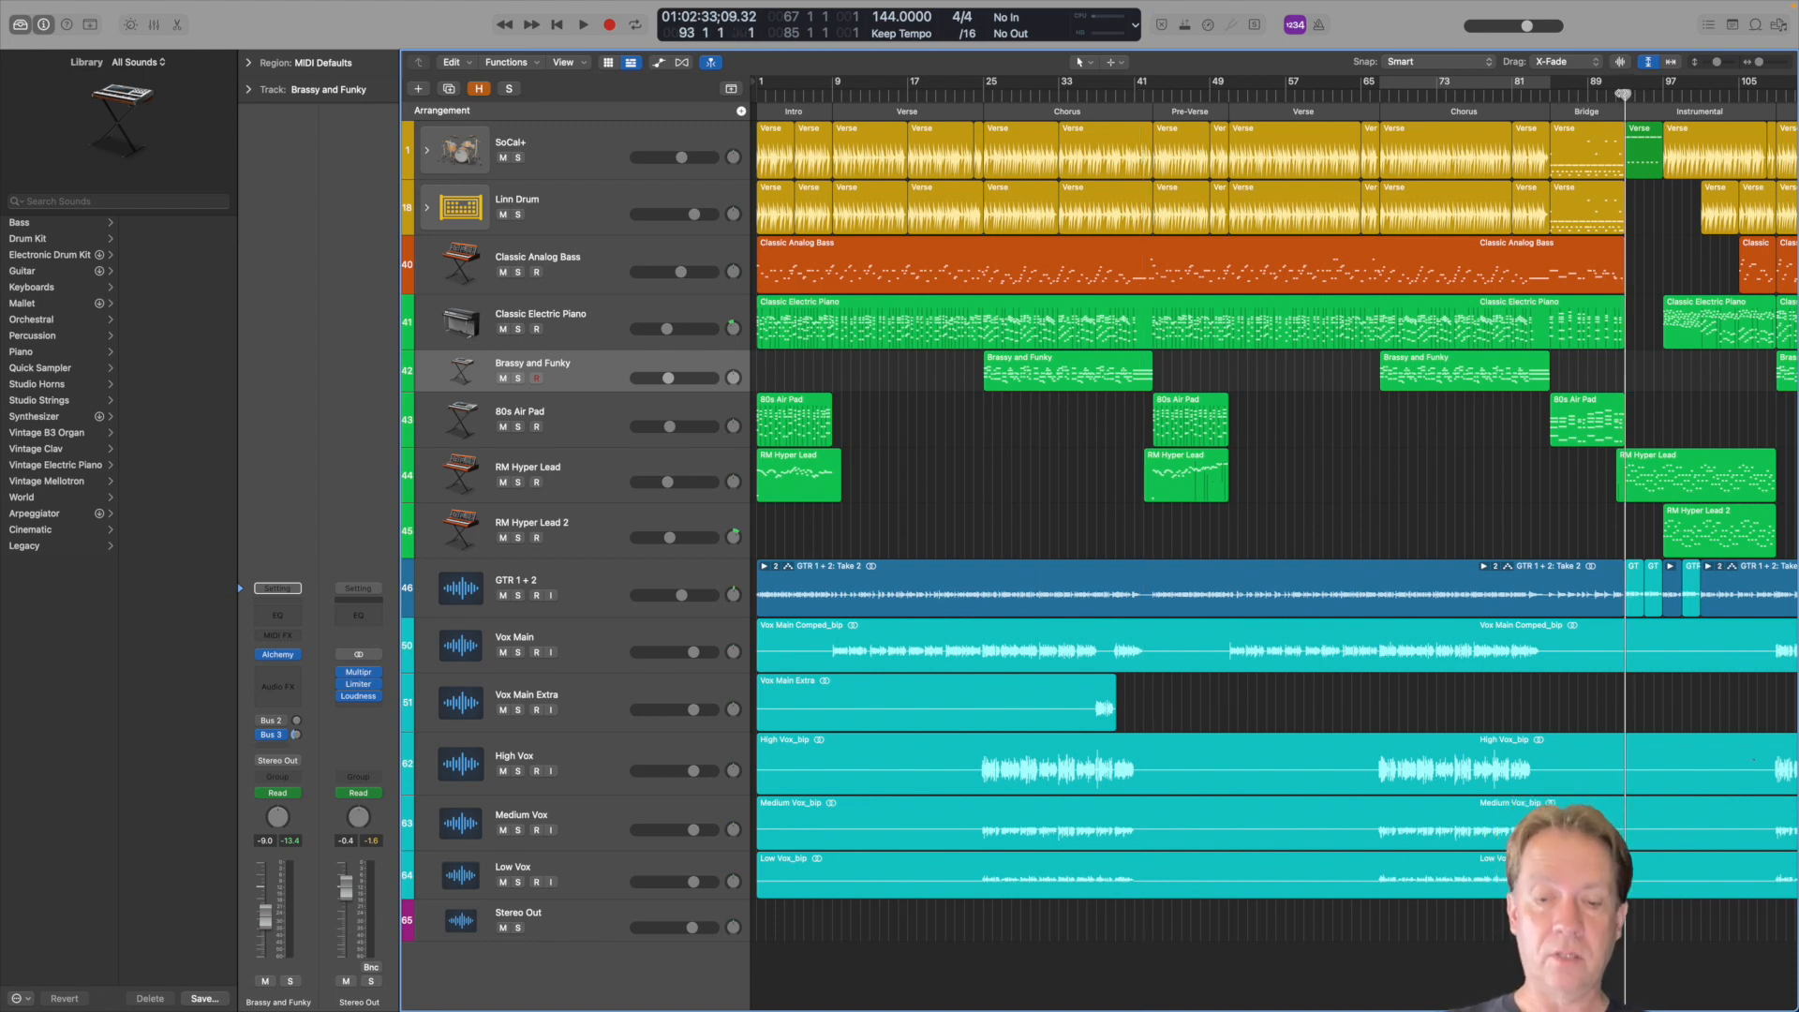
key("space")
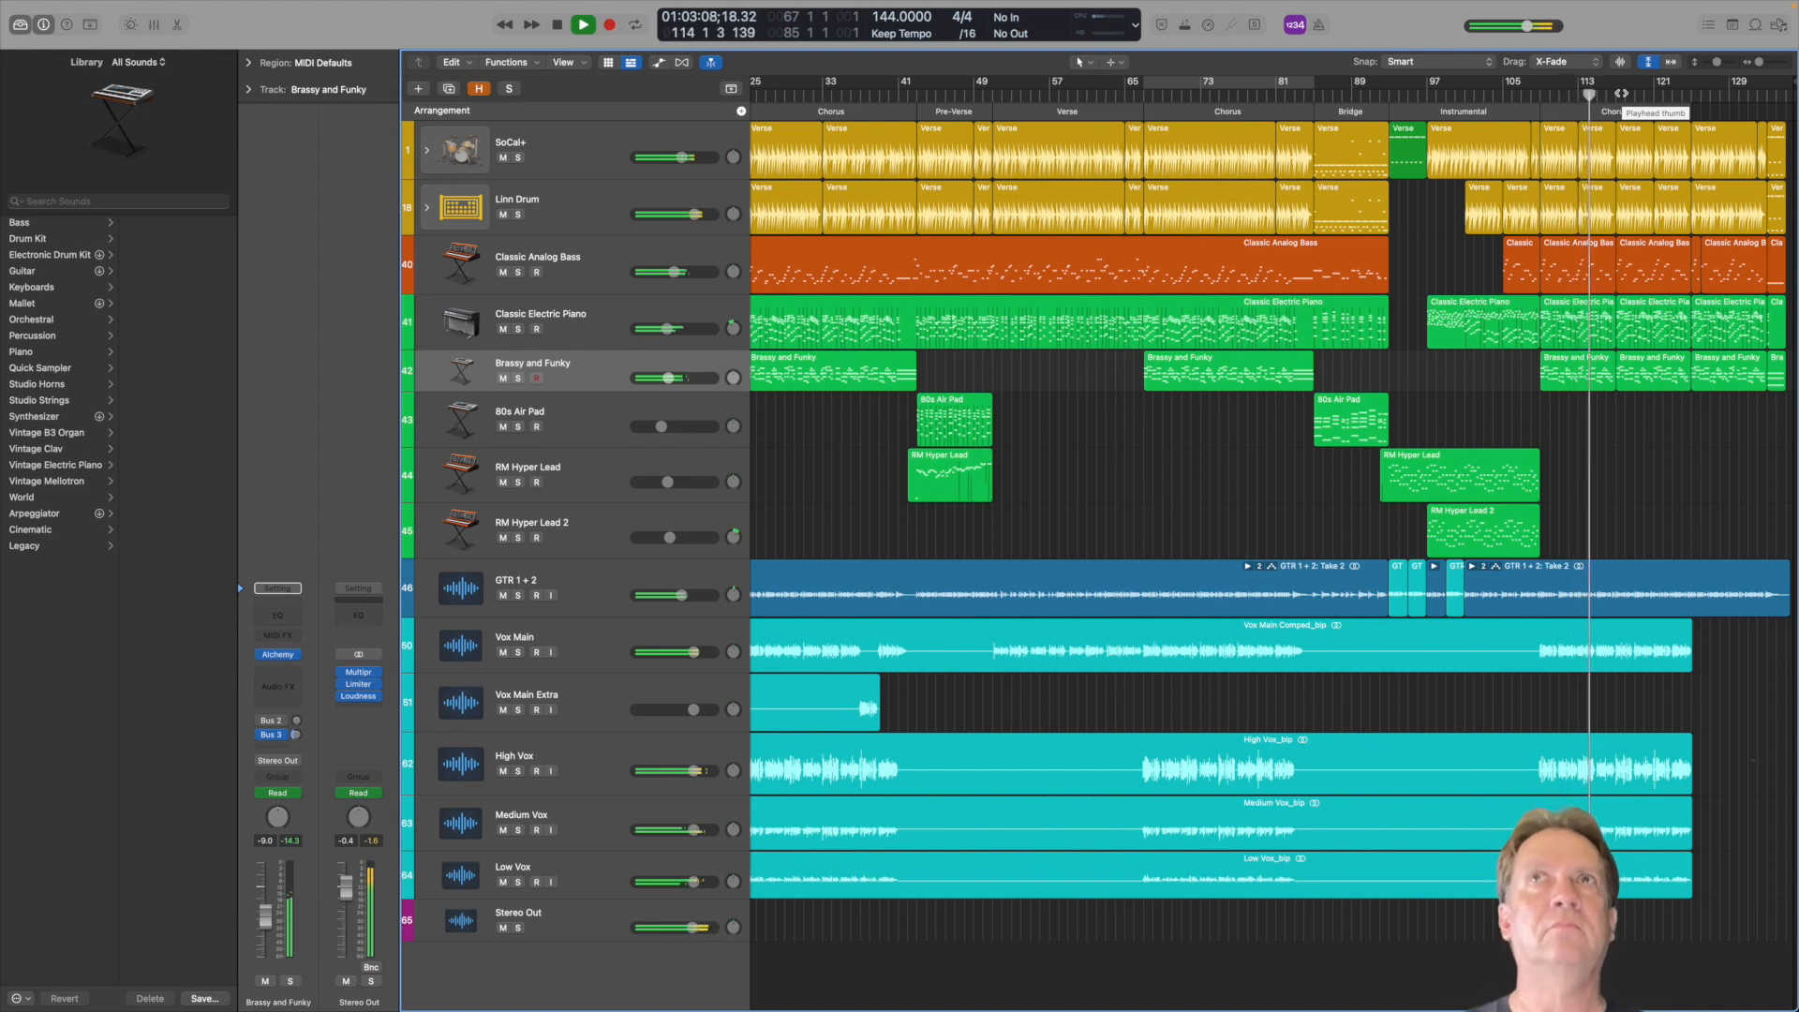
key("space")
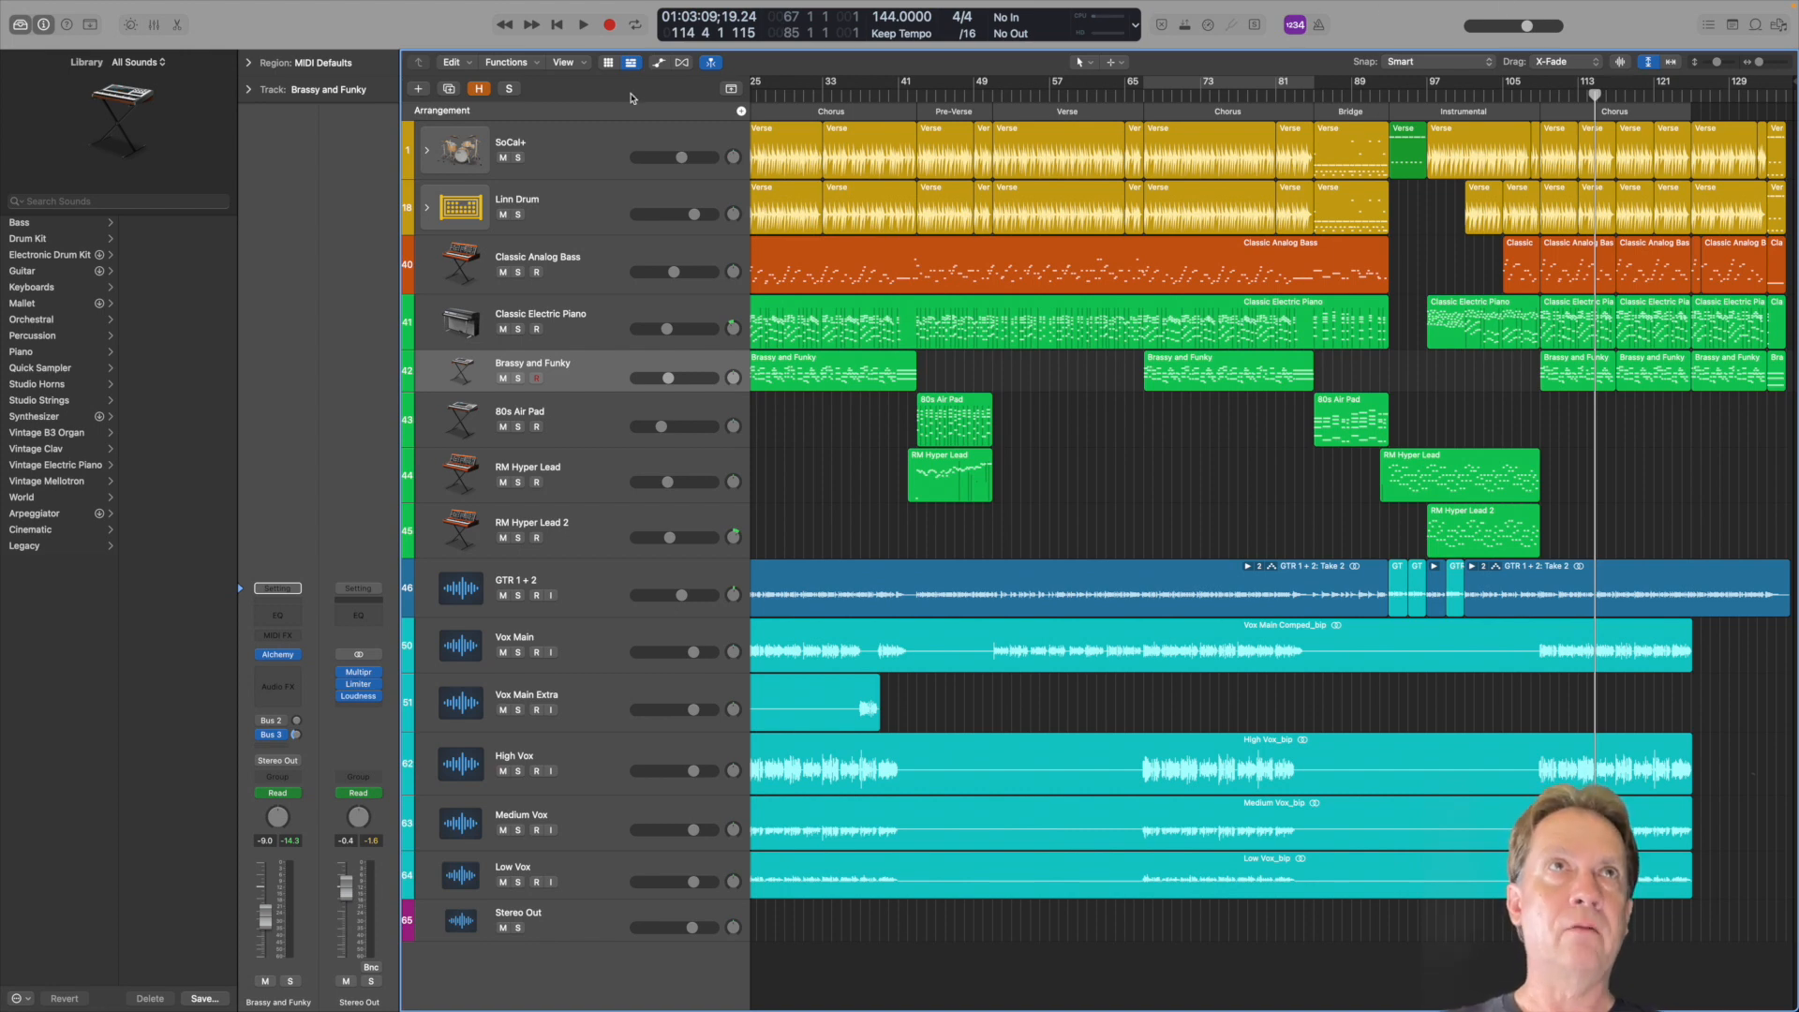
Solo the SoCal+ drum track and listen to it from the start of the song
left_click(553, 154)
key("Return")
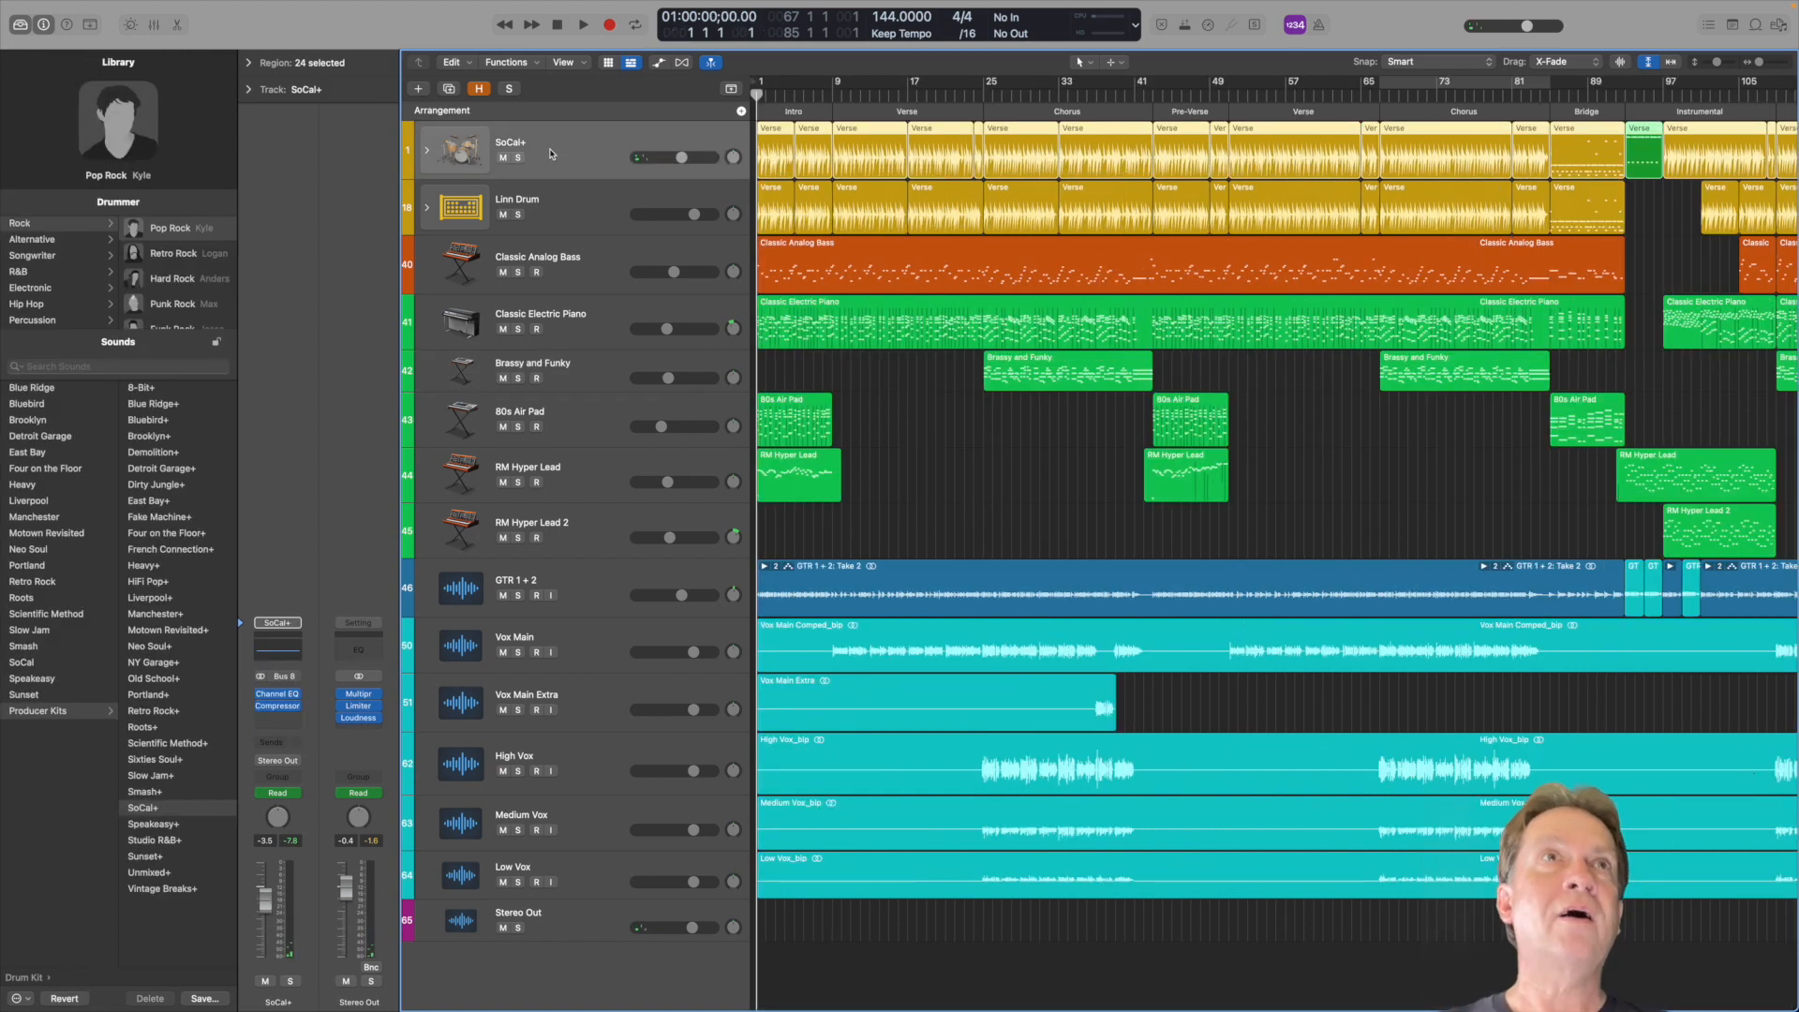
mouse_move(88, 120)
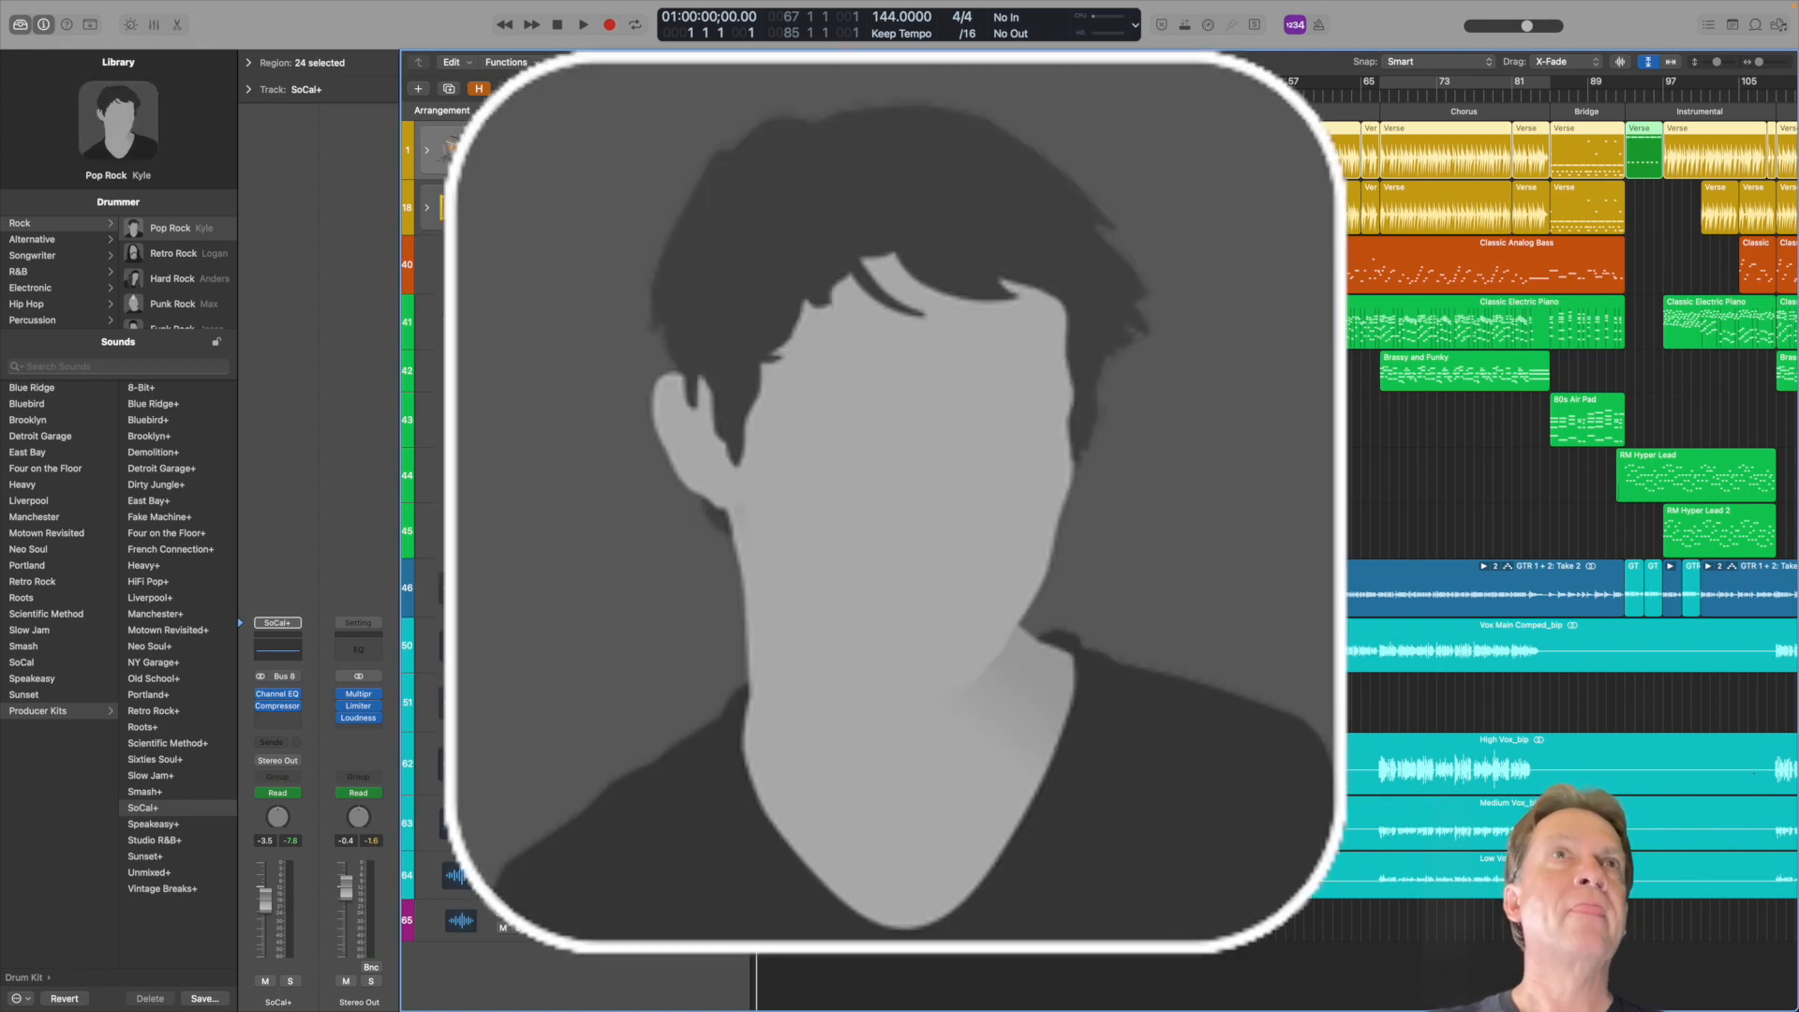
left_click(564, 153)
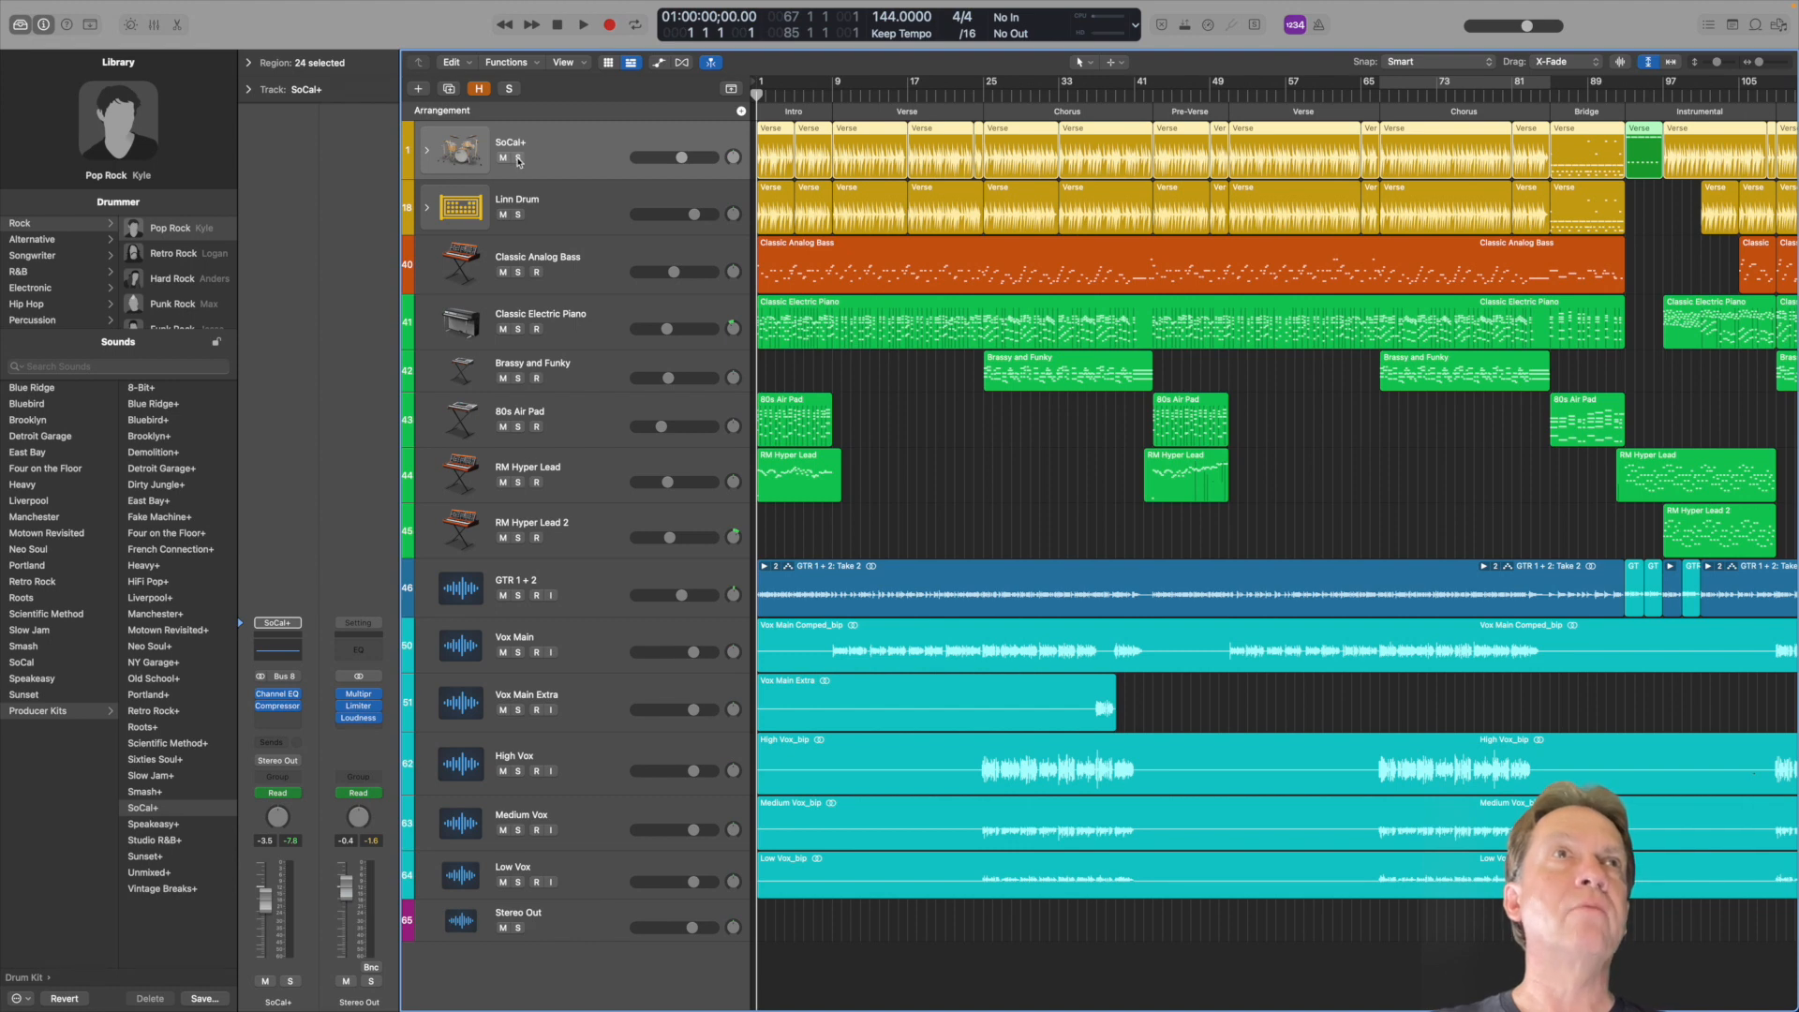
left_click(519, 159)
key("space")
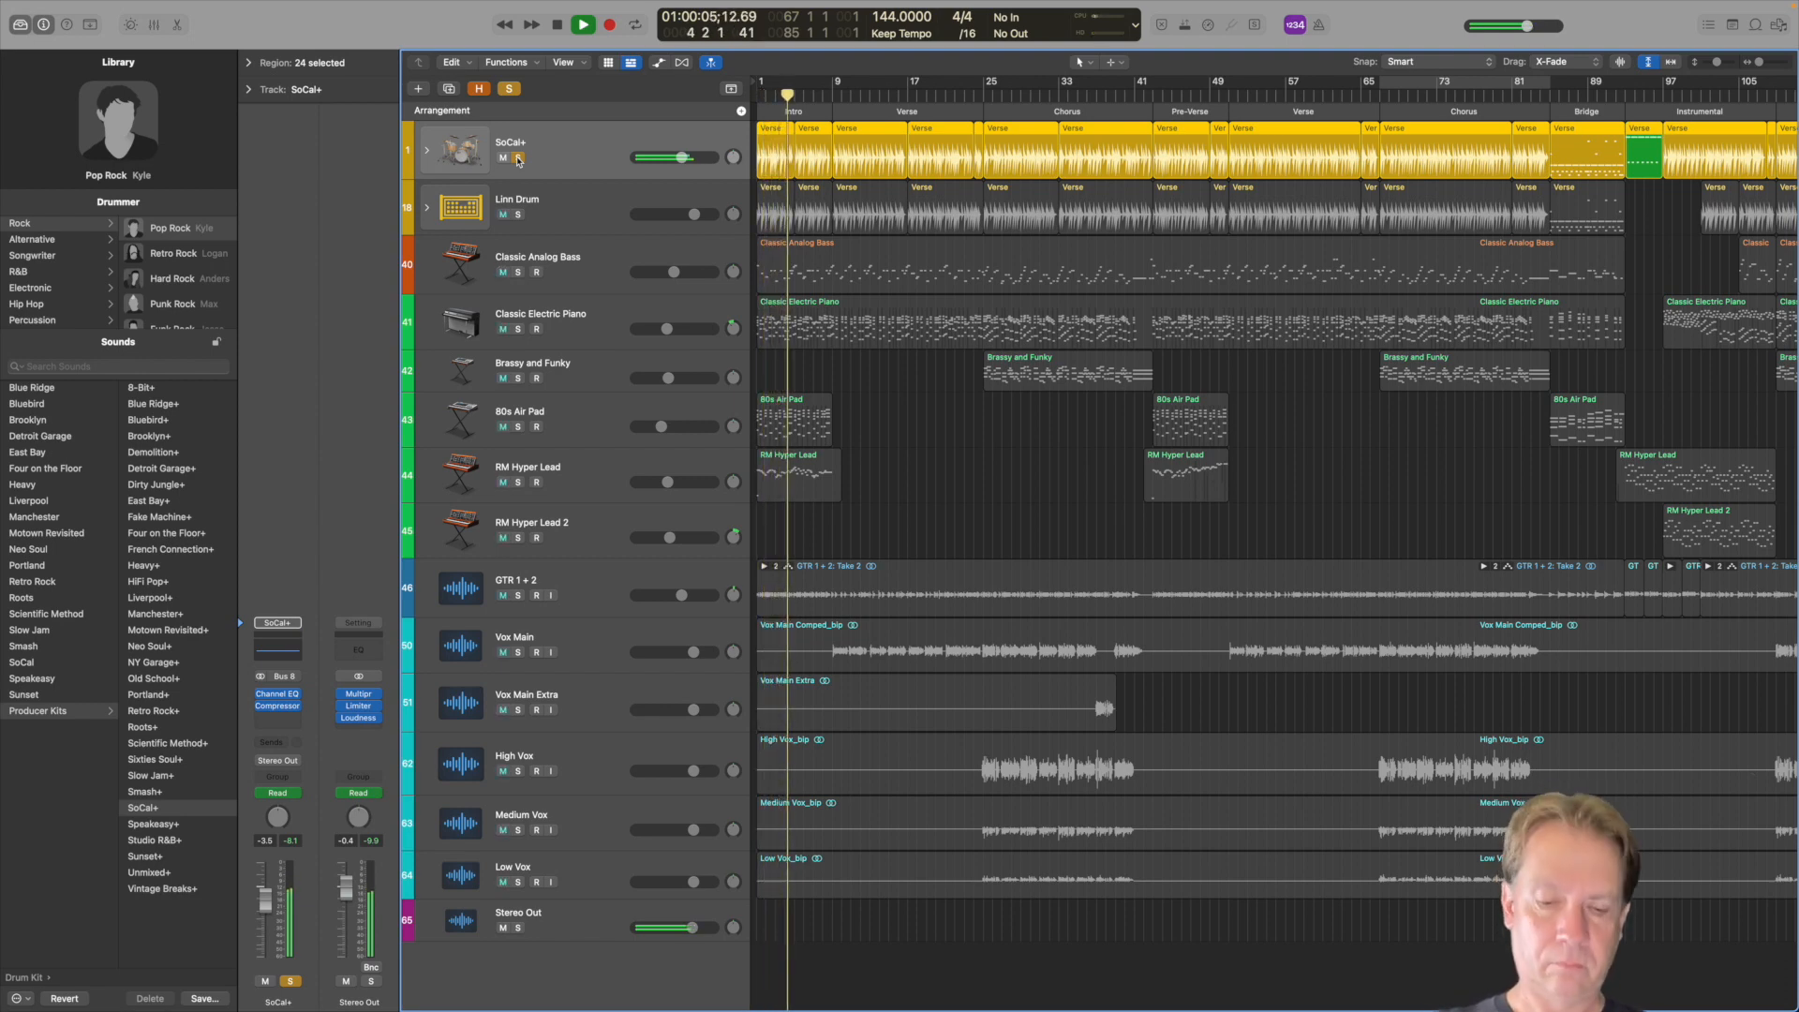
key("space")
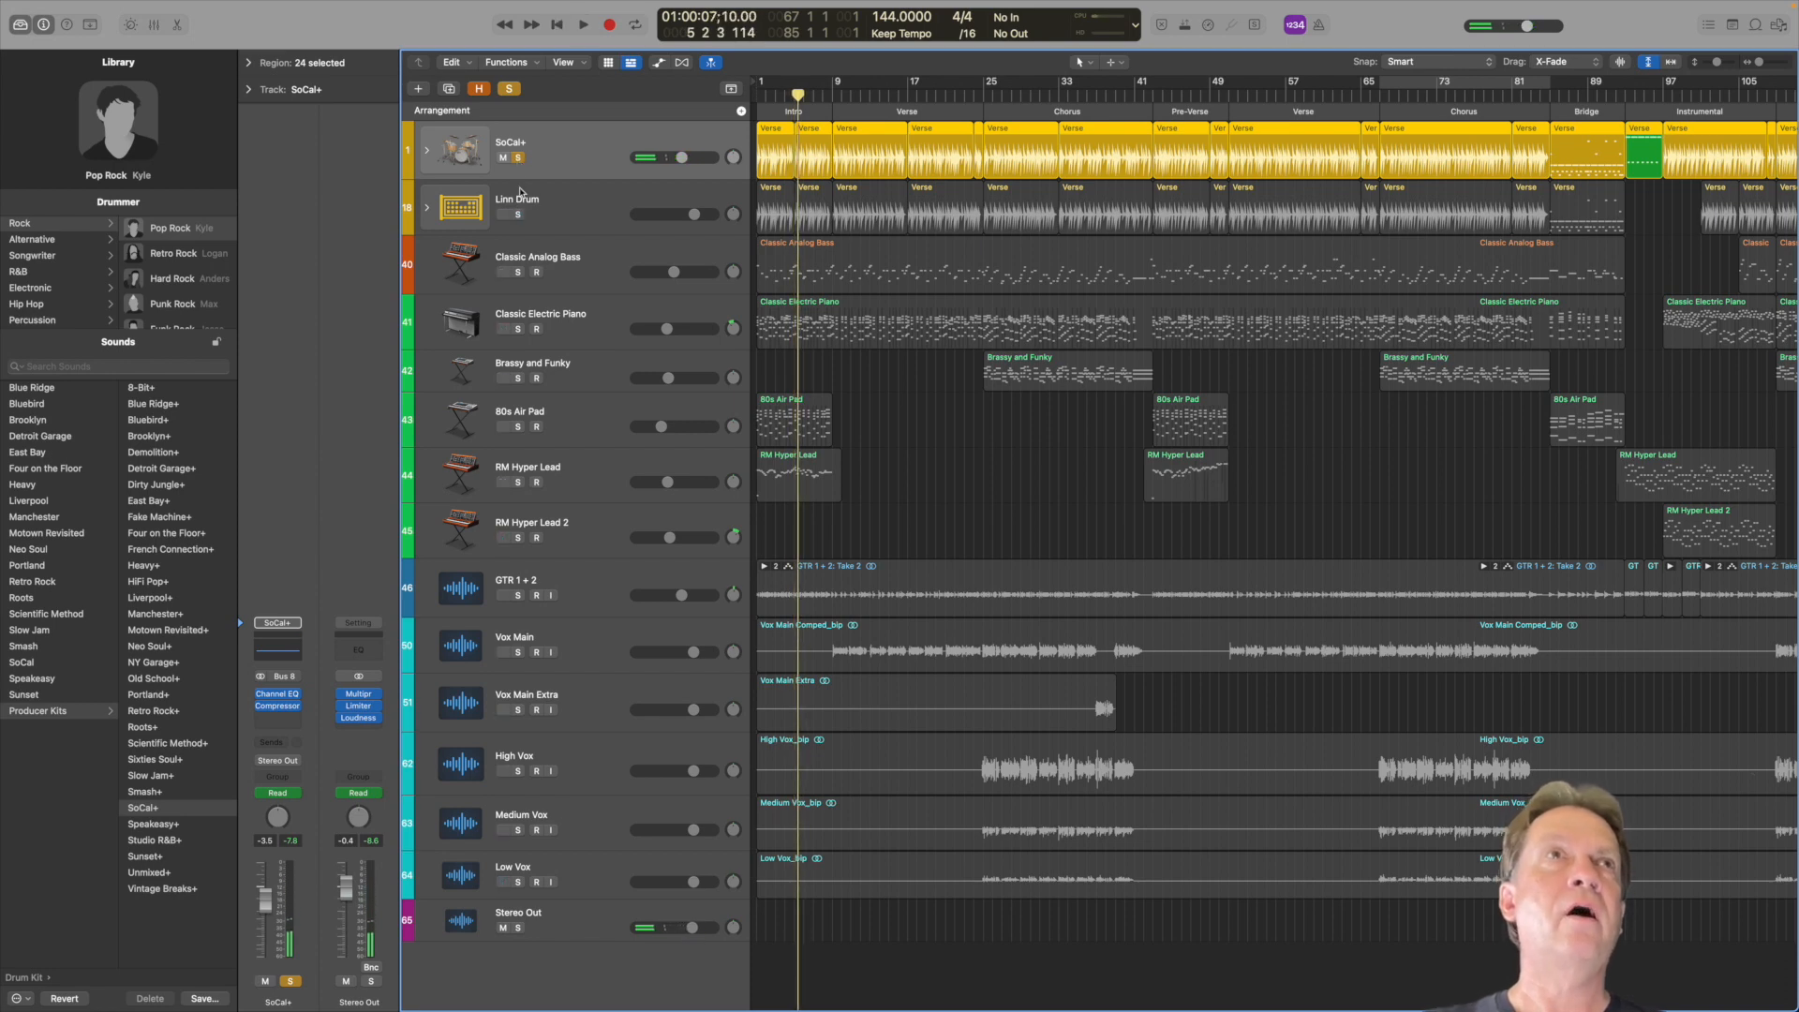
Solo the Linn Drum track in place of SoCal+ and listen to it from the start of the song
left_click(518, 215)
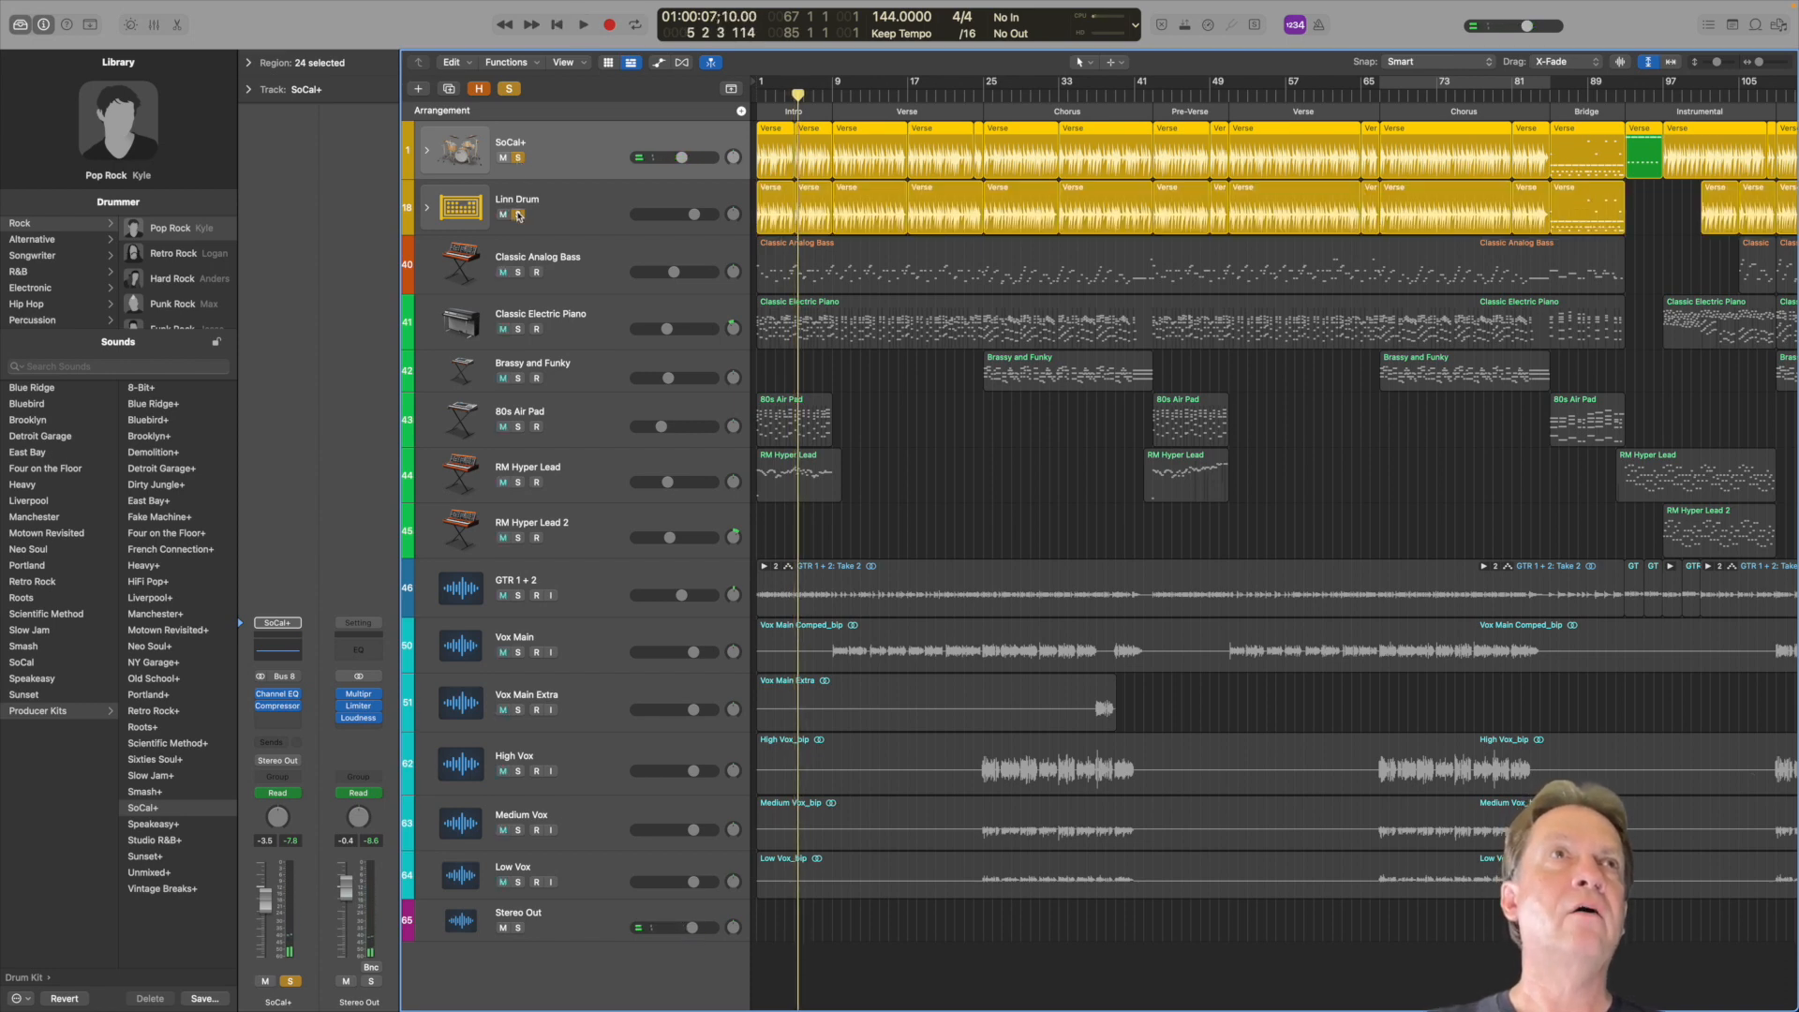
left_click(518, 159)
key("Return")
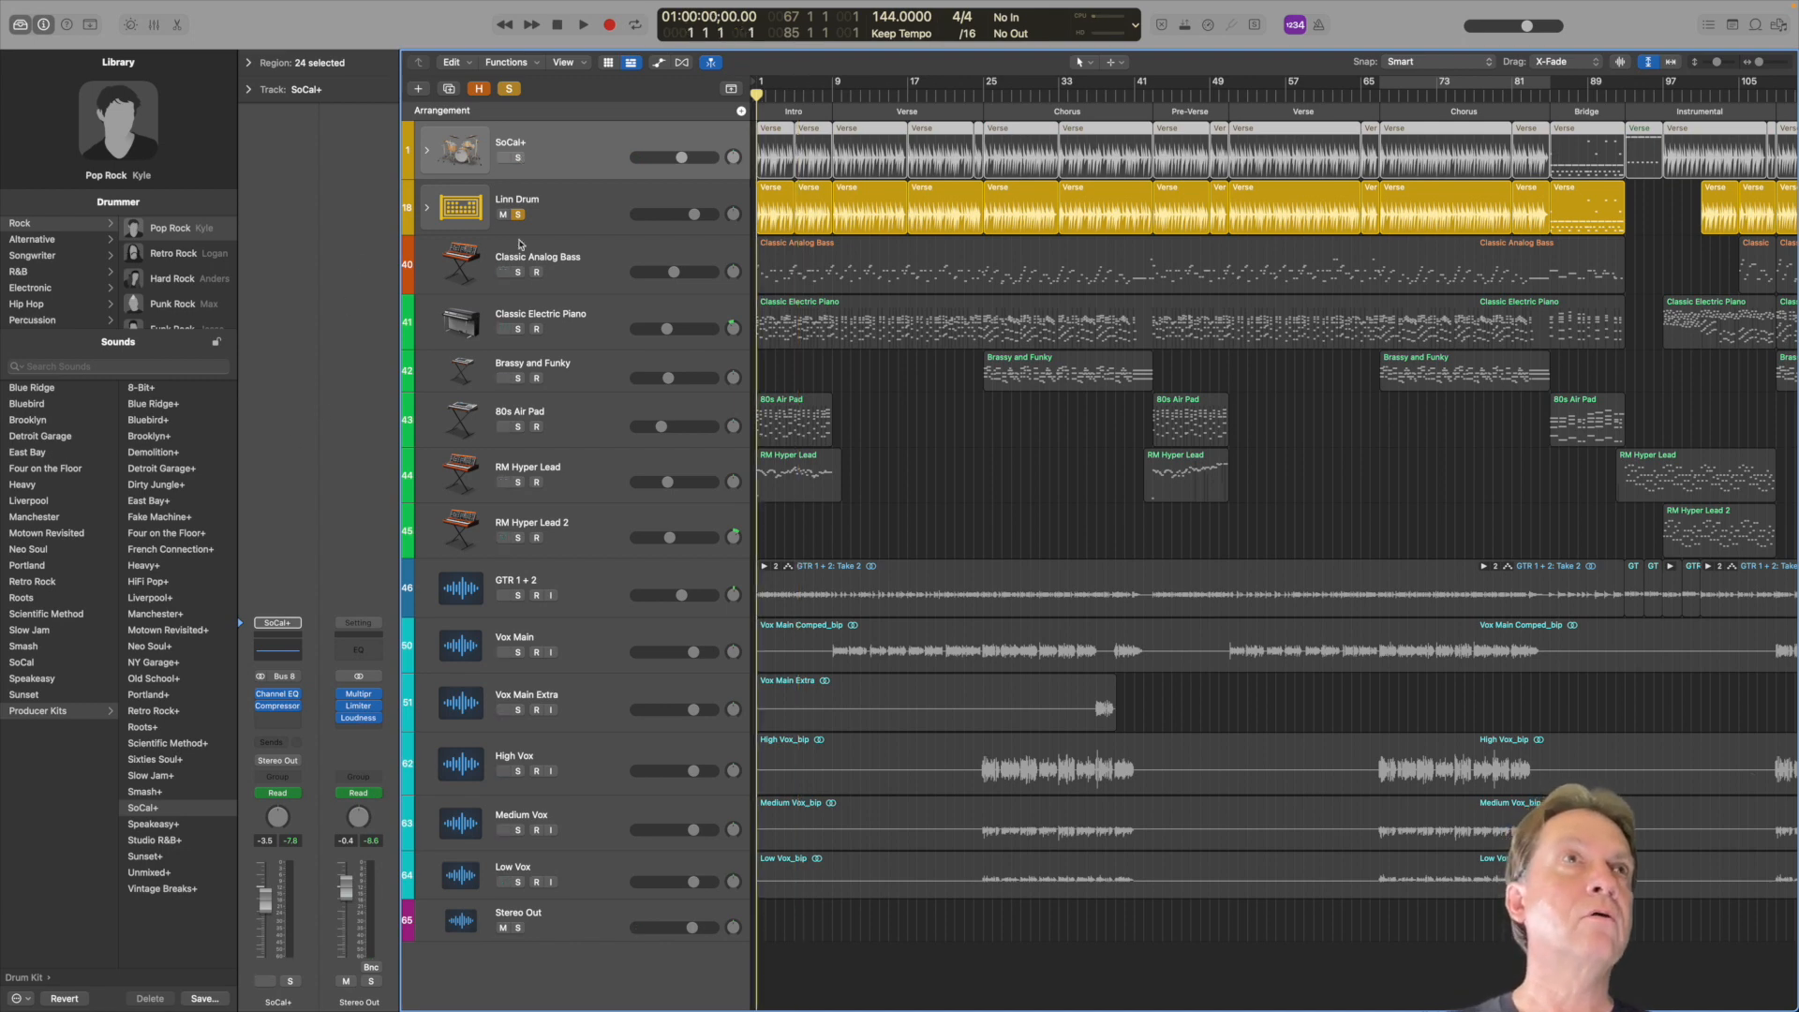
left_click(577, 216)
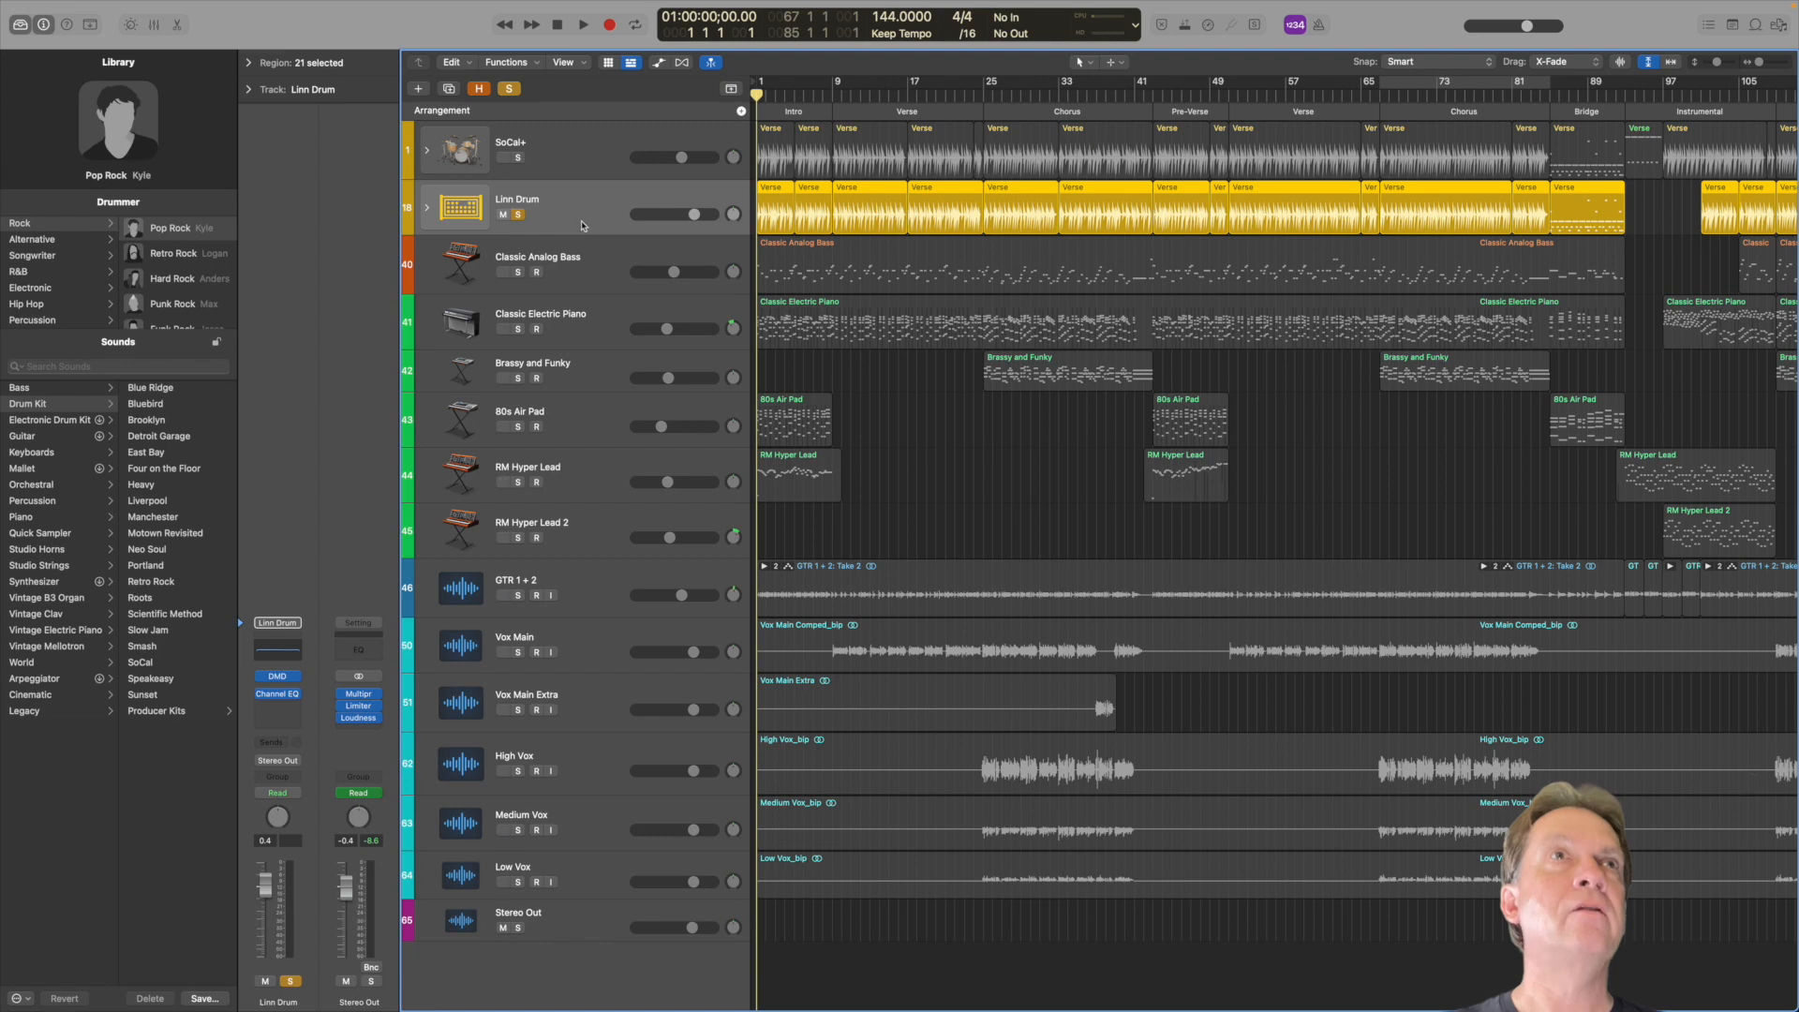
key("space")
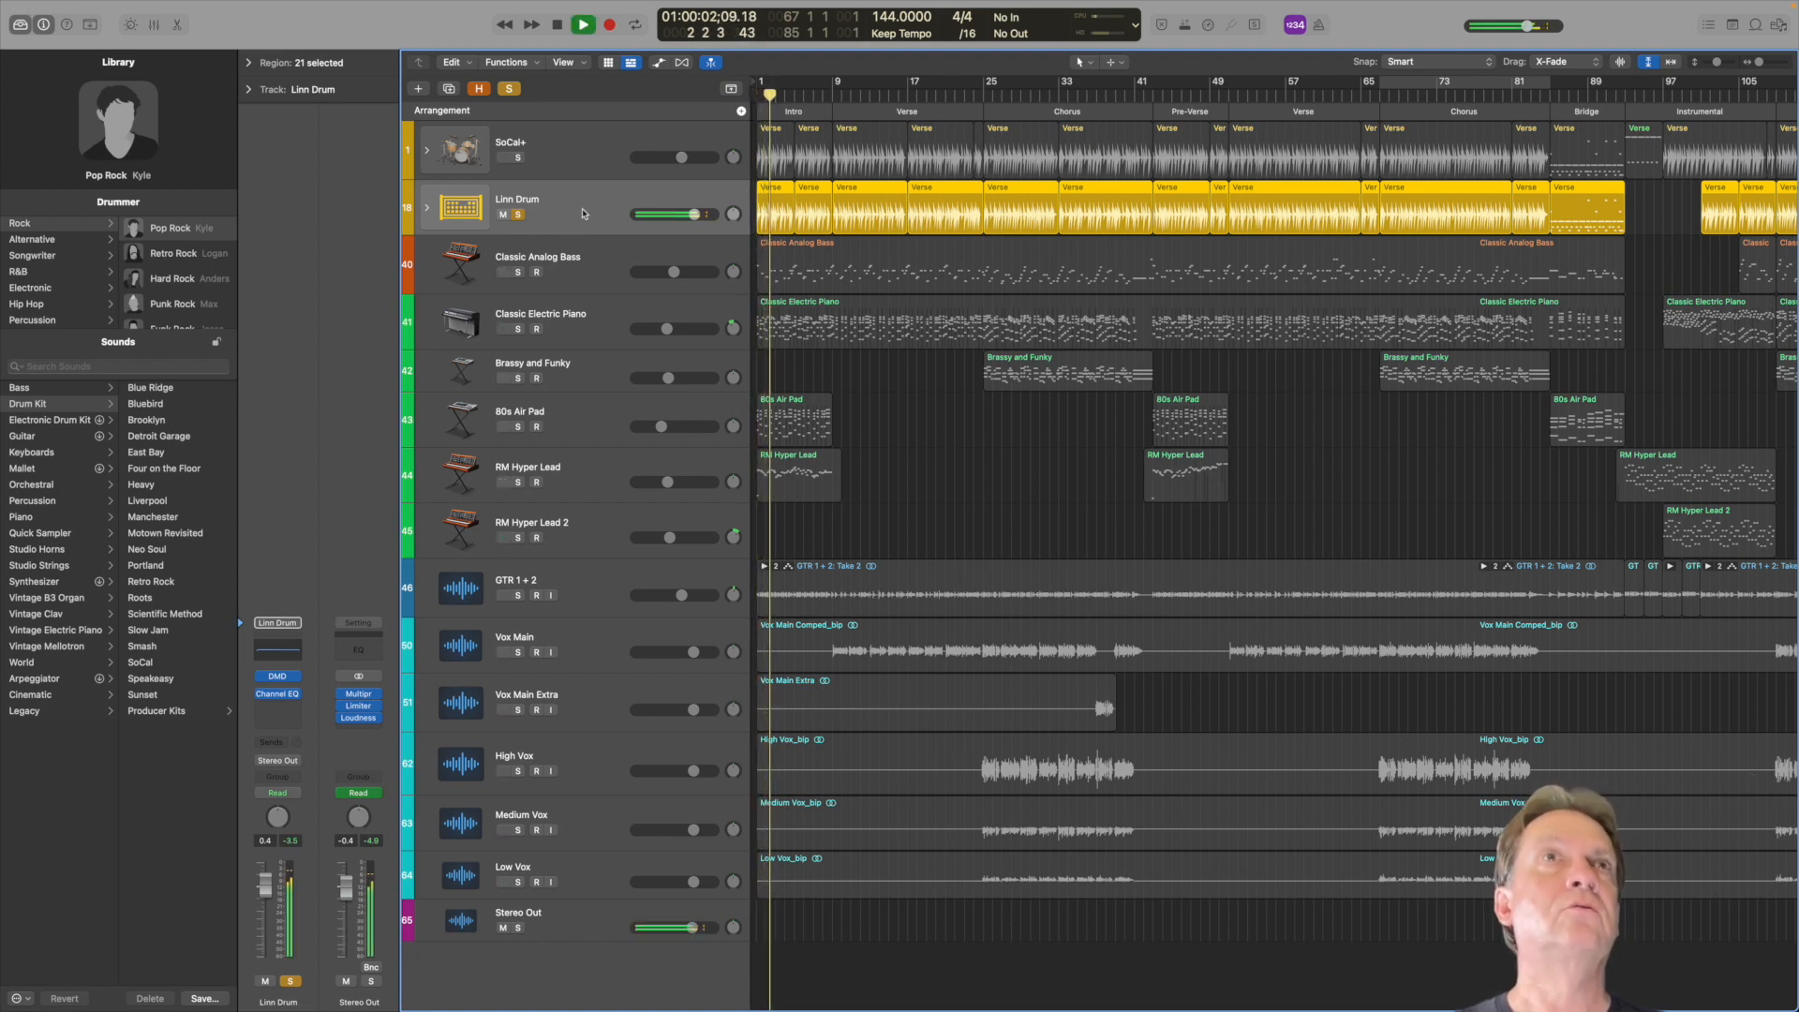
key("space")
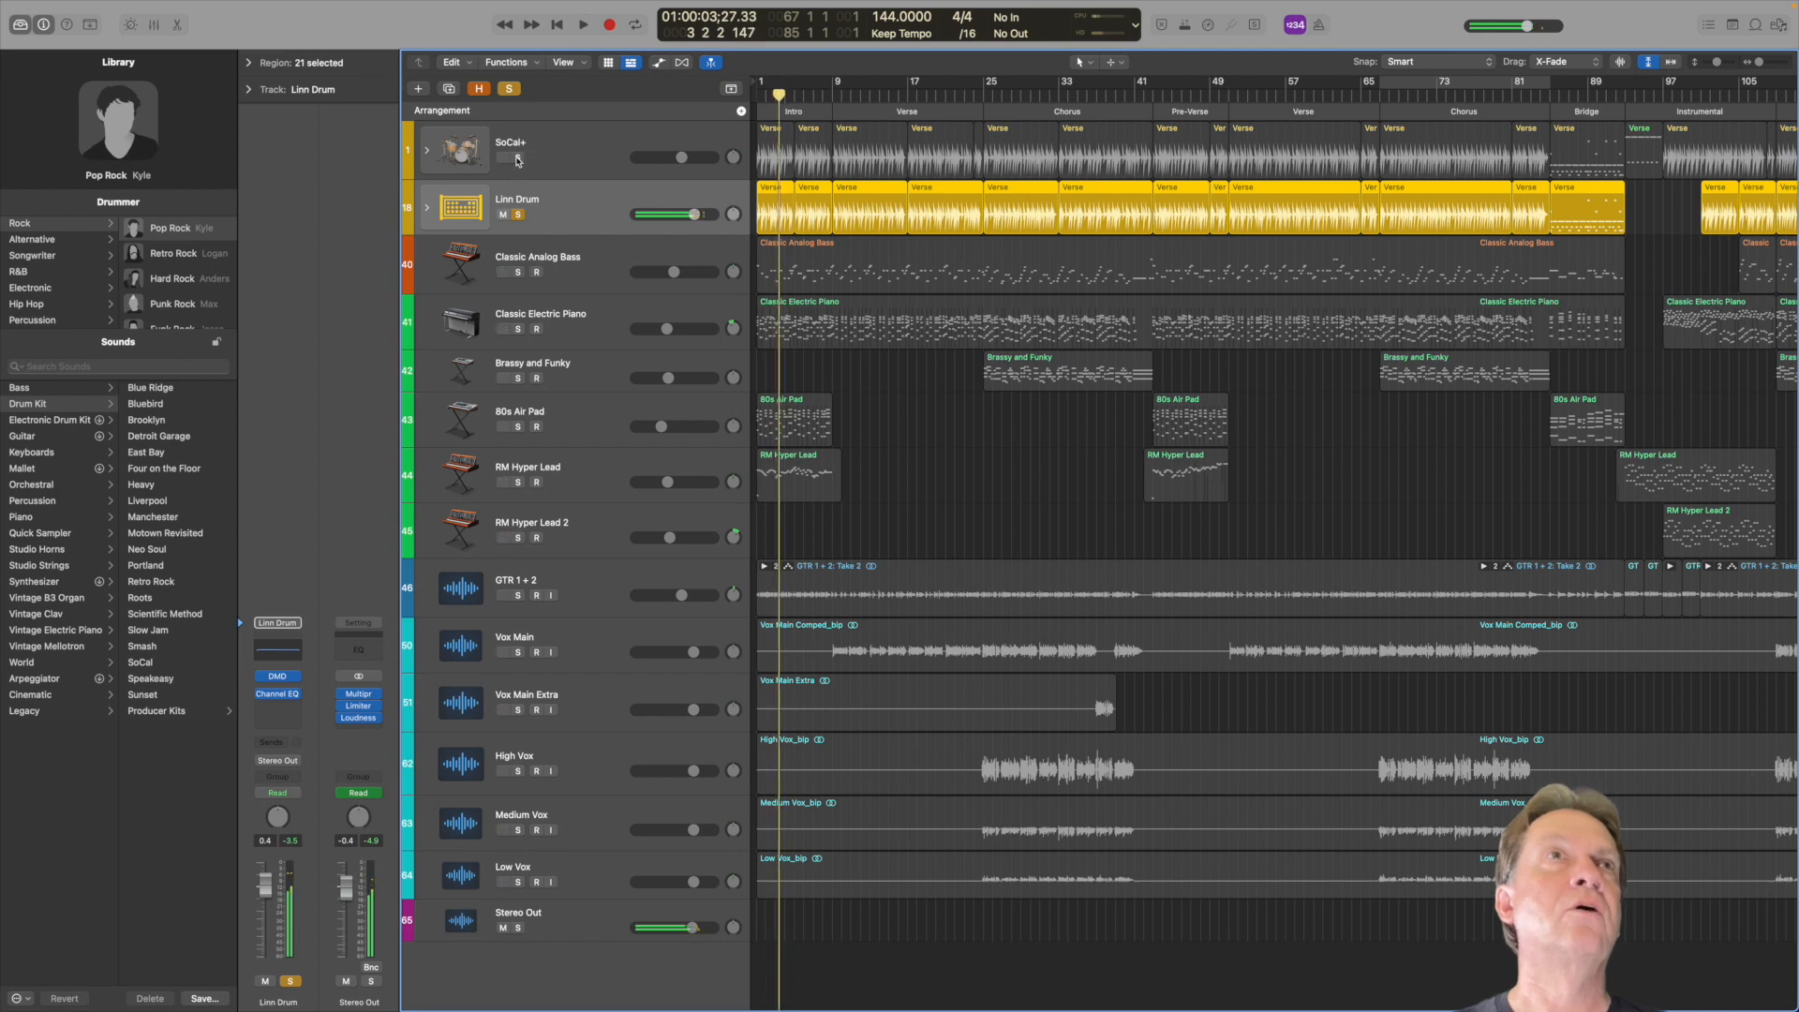
Add SoCal+ to the solo and listen to both drum tracks together from the start of the song
left_click(517, 158)
key("Return")
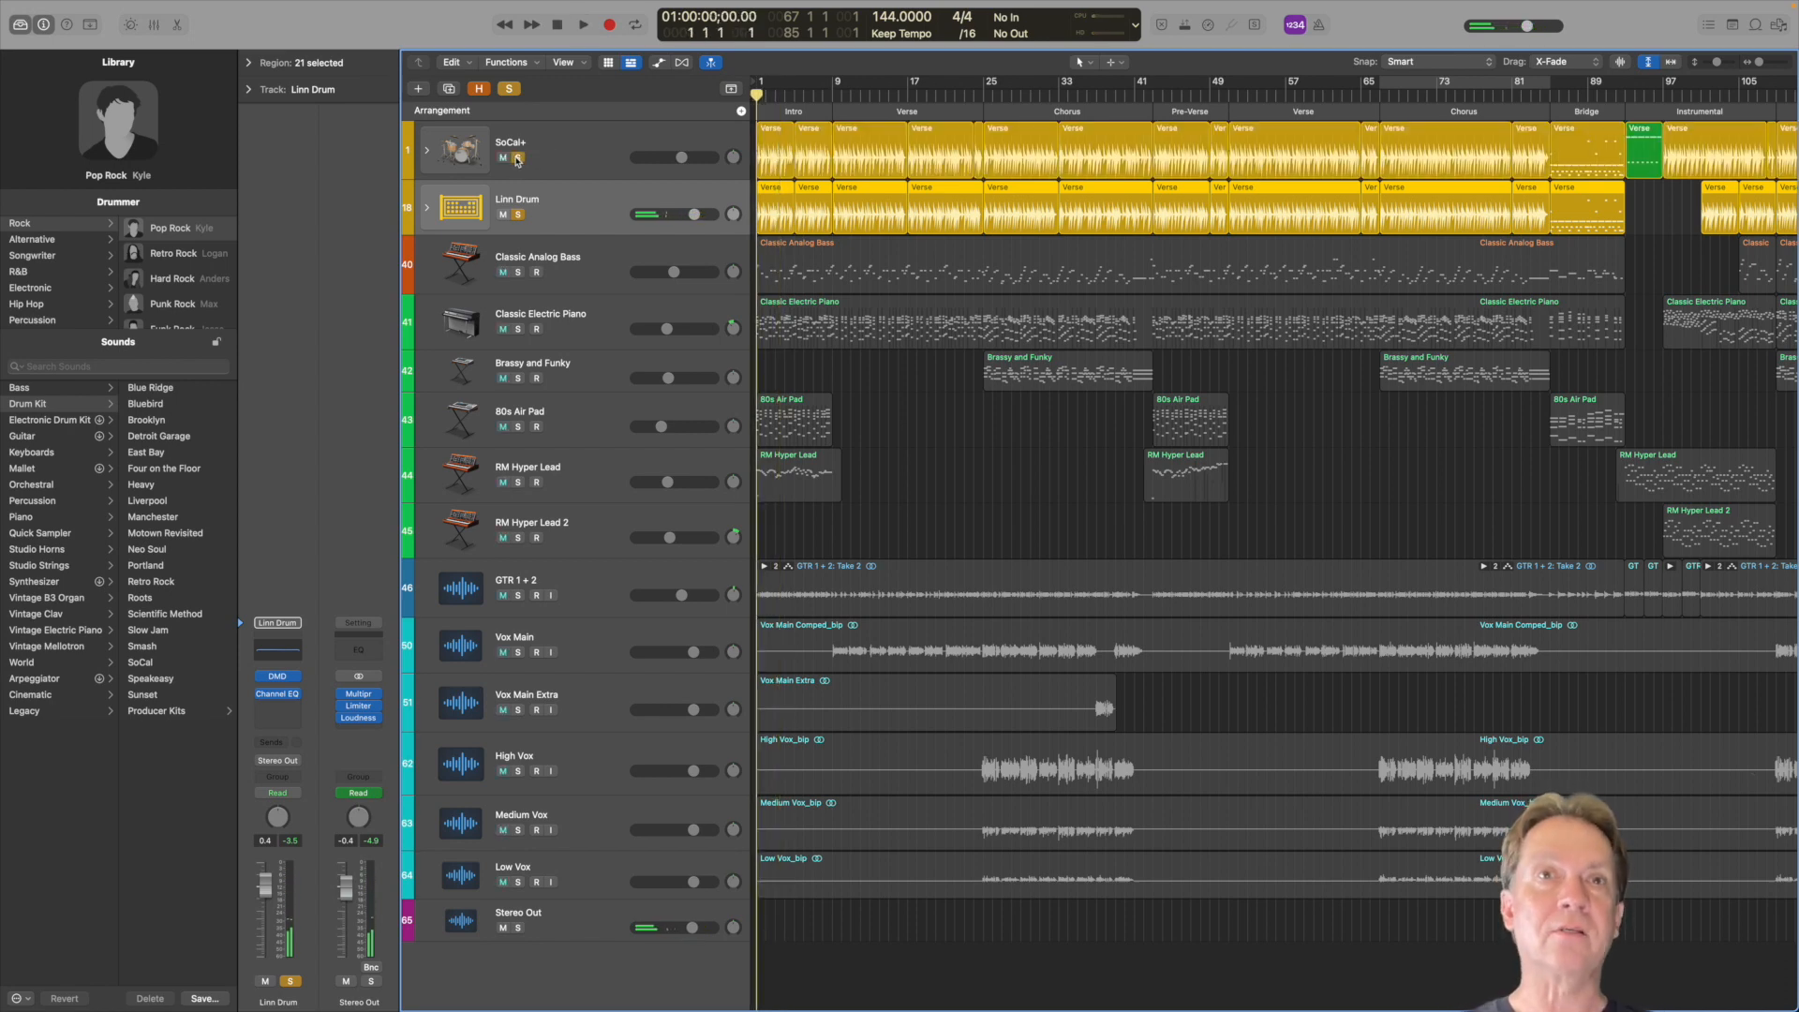
key("space")
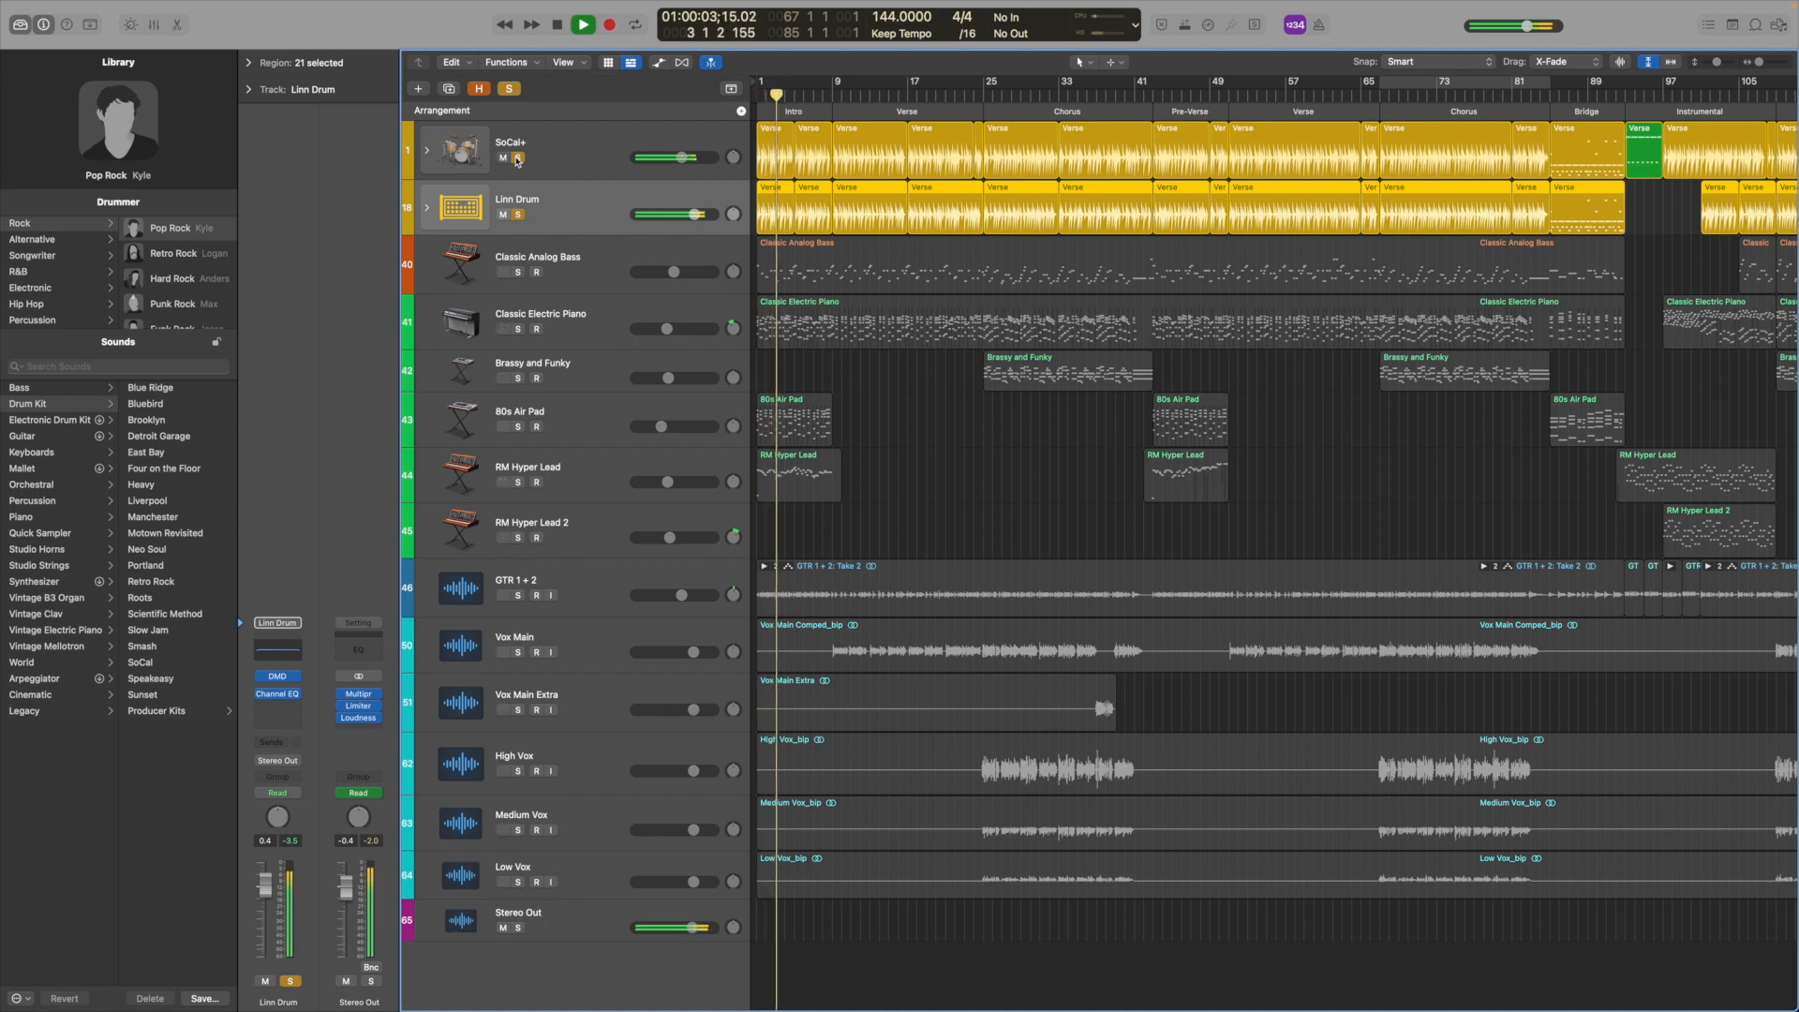
key("space")
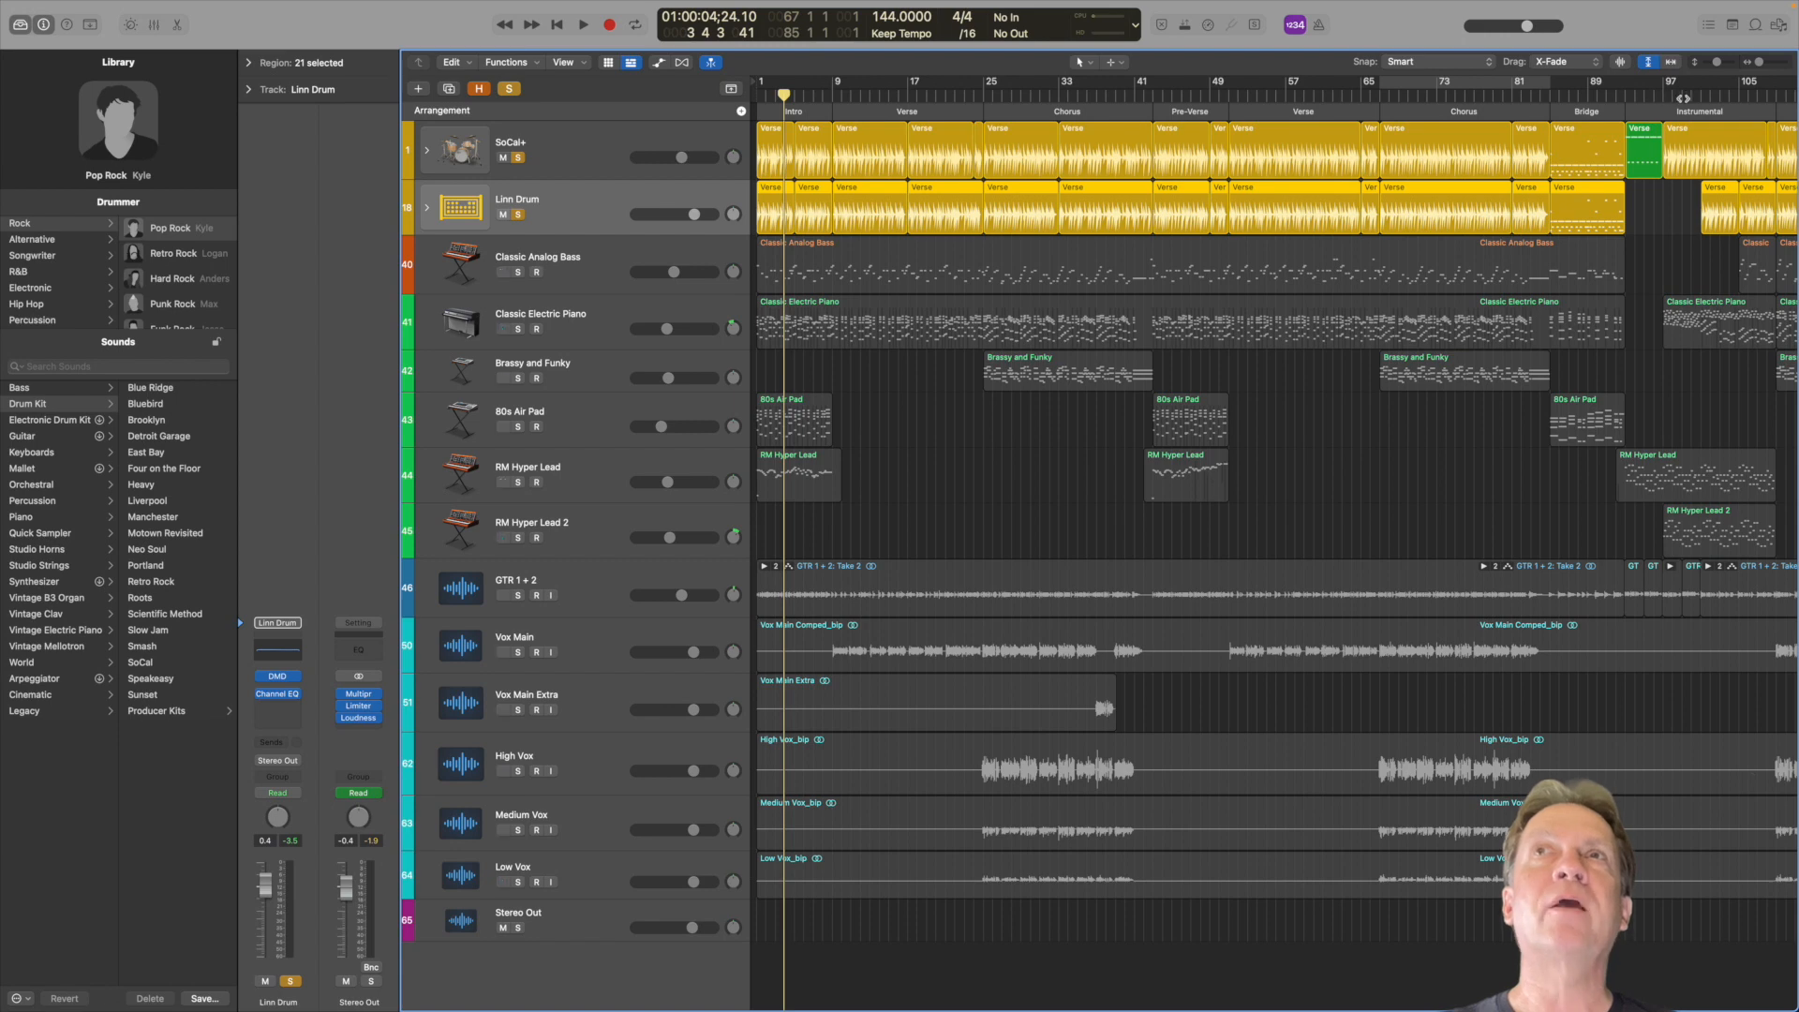
Clear all solos and play the full mix from bar 99 of the instrumental, where the Linn Drum re-enters
left_click(1682, 95)
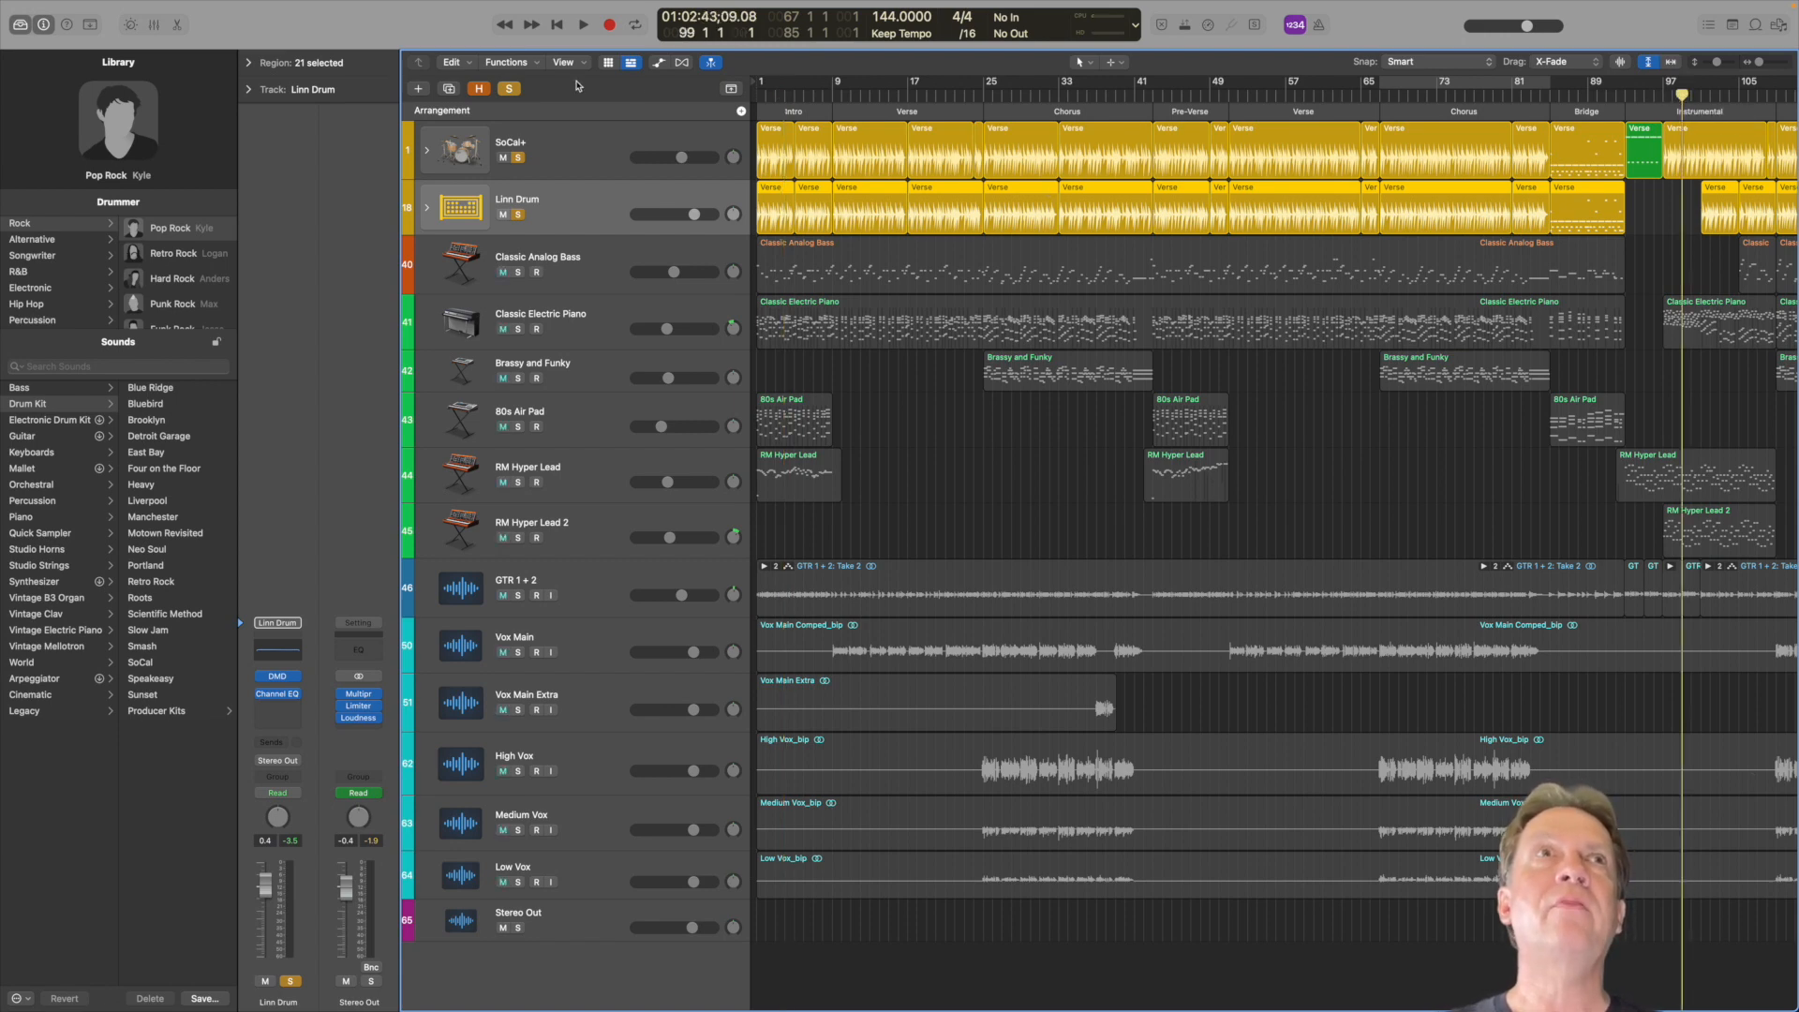
left_click(511, 89)
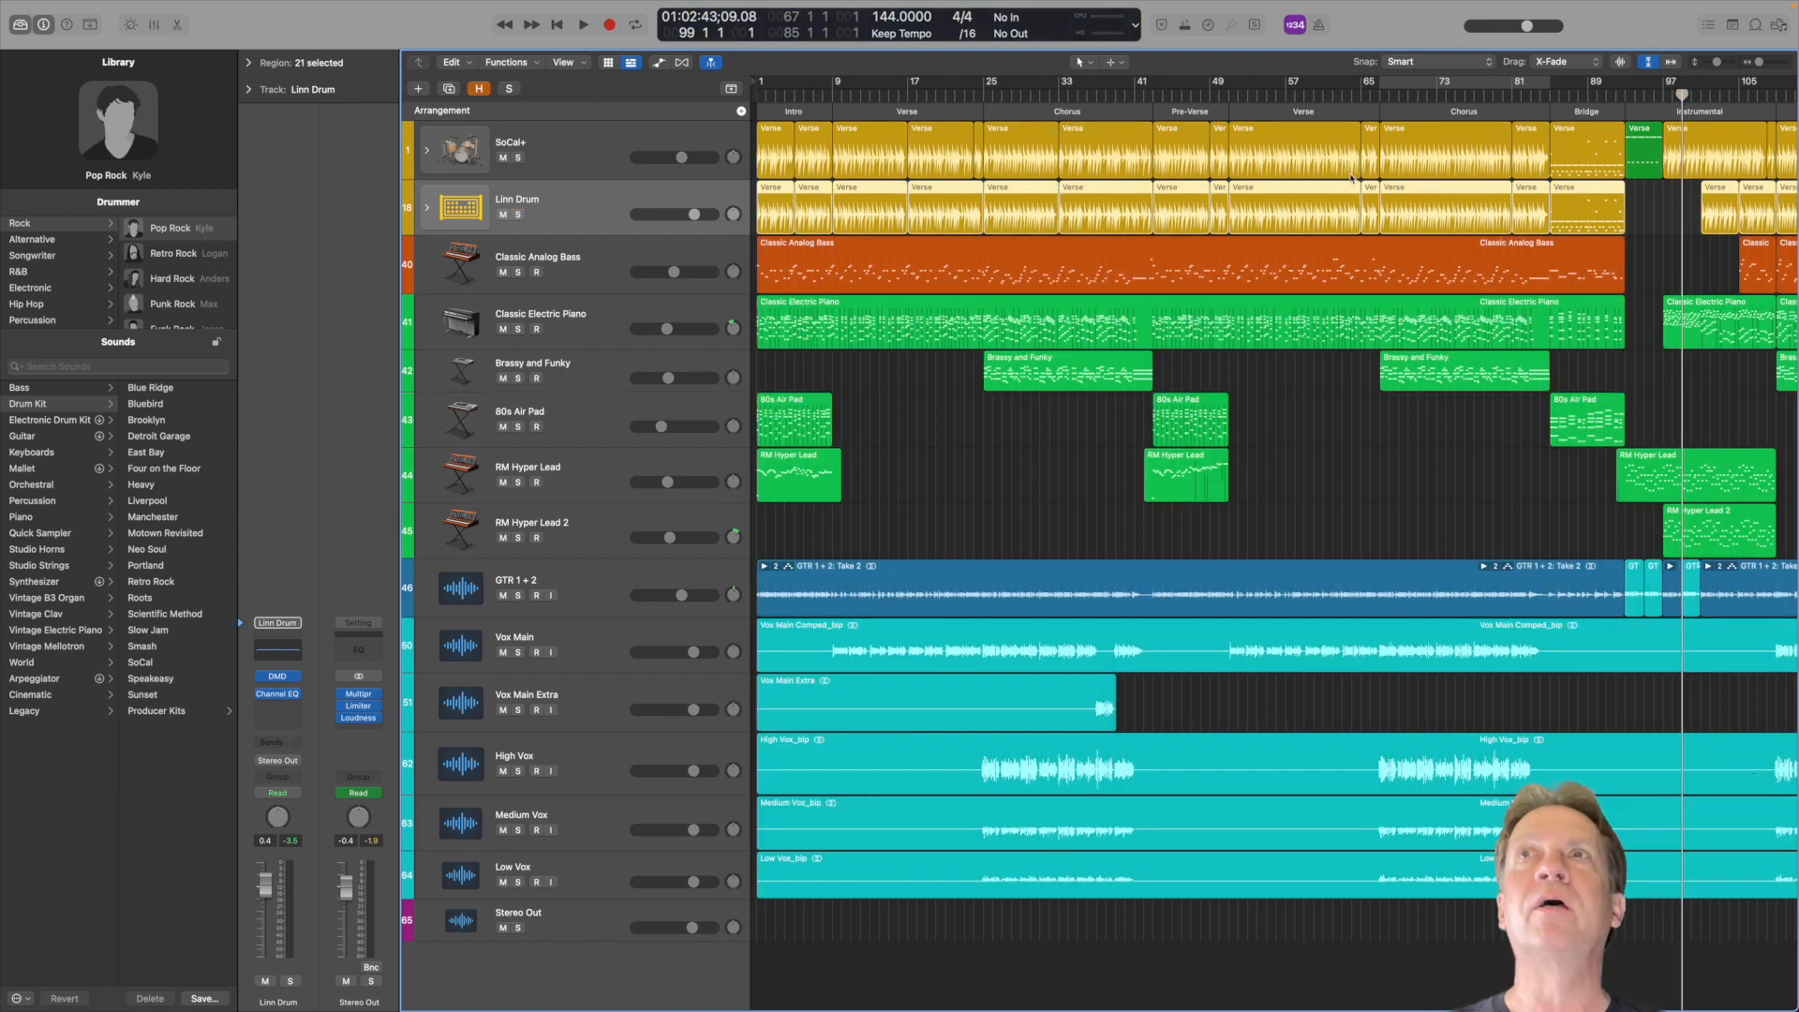
key("space")
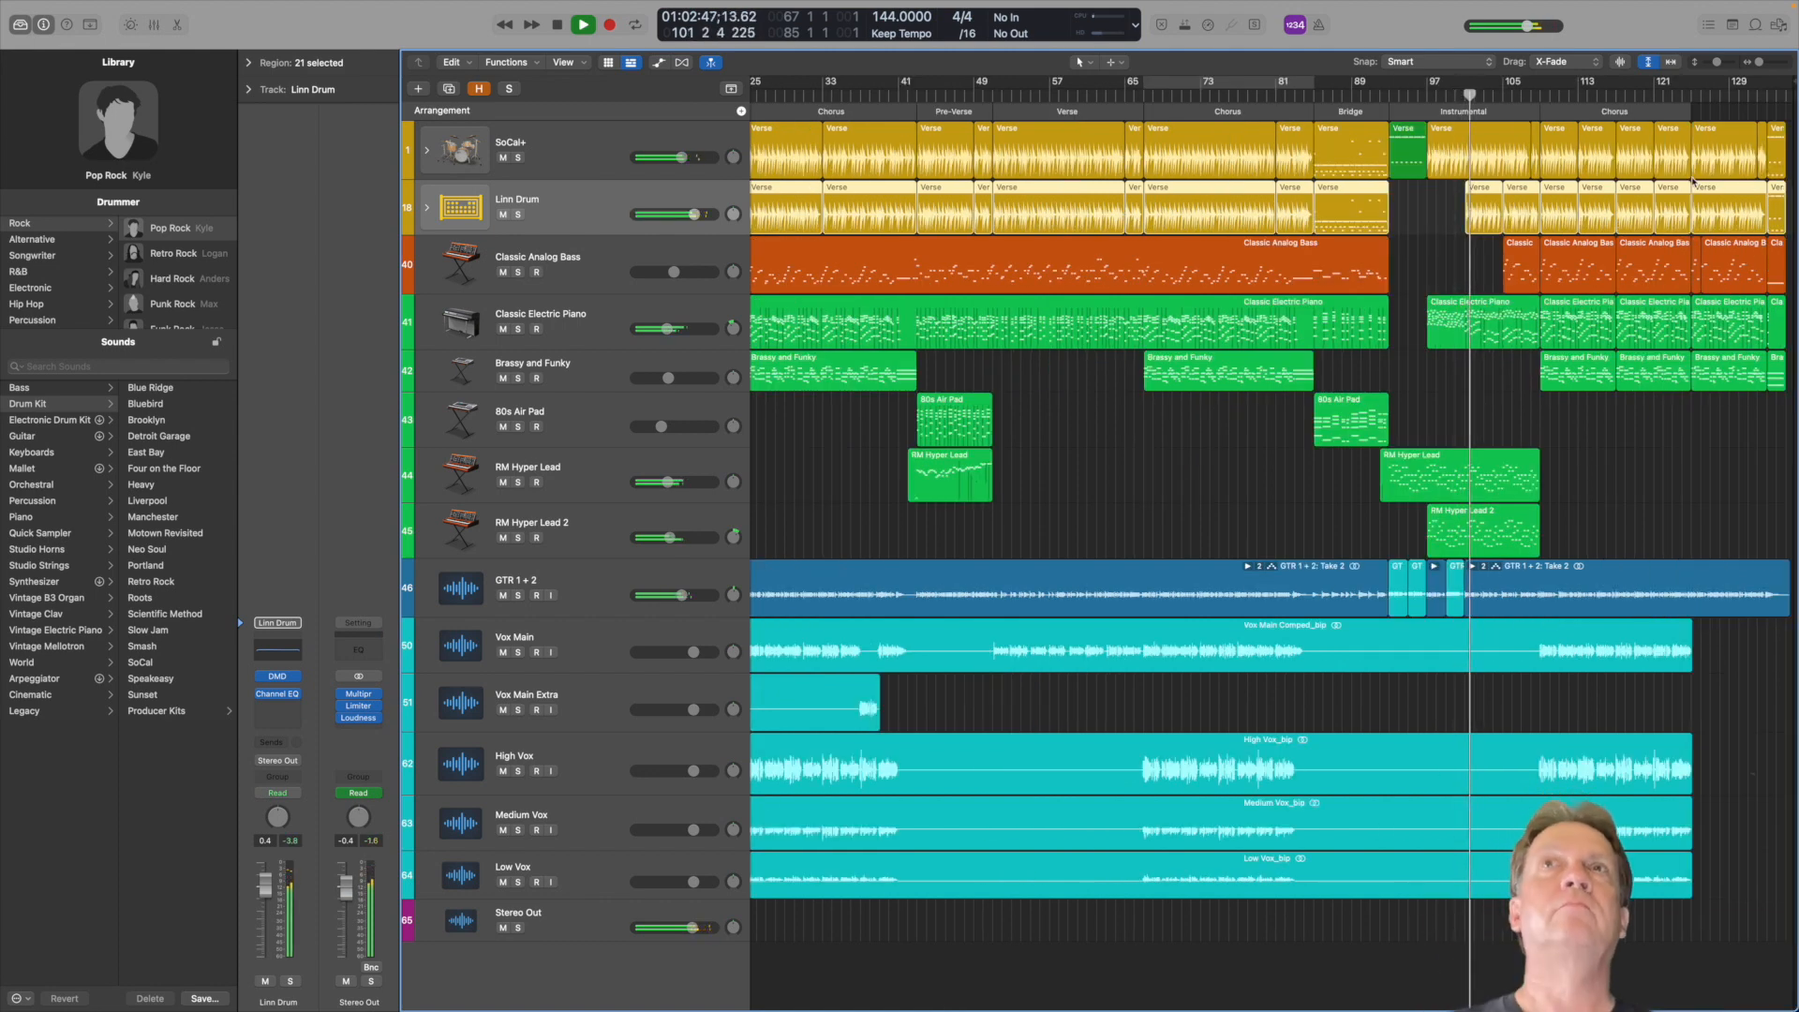
key("space")
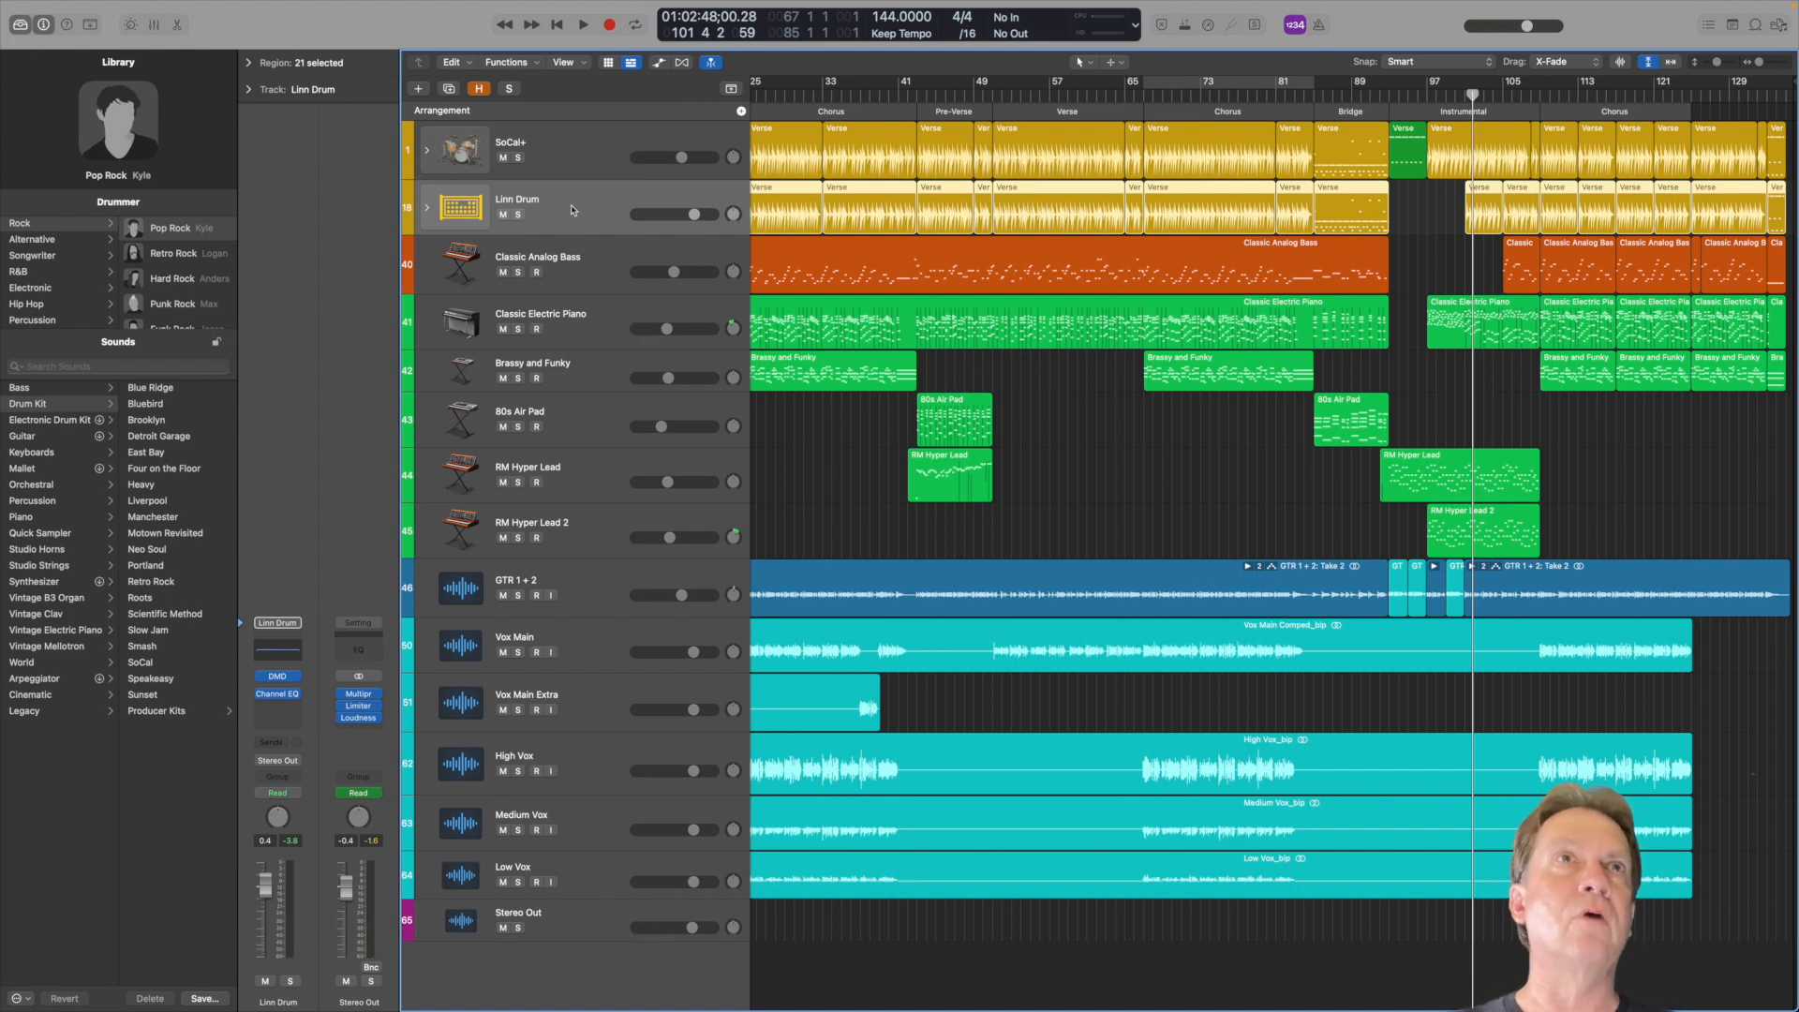
Solo the Classic Analog Bass track and listen to it from the start of the song
scroll(571, 210, "left", 5)
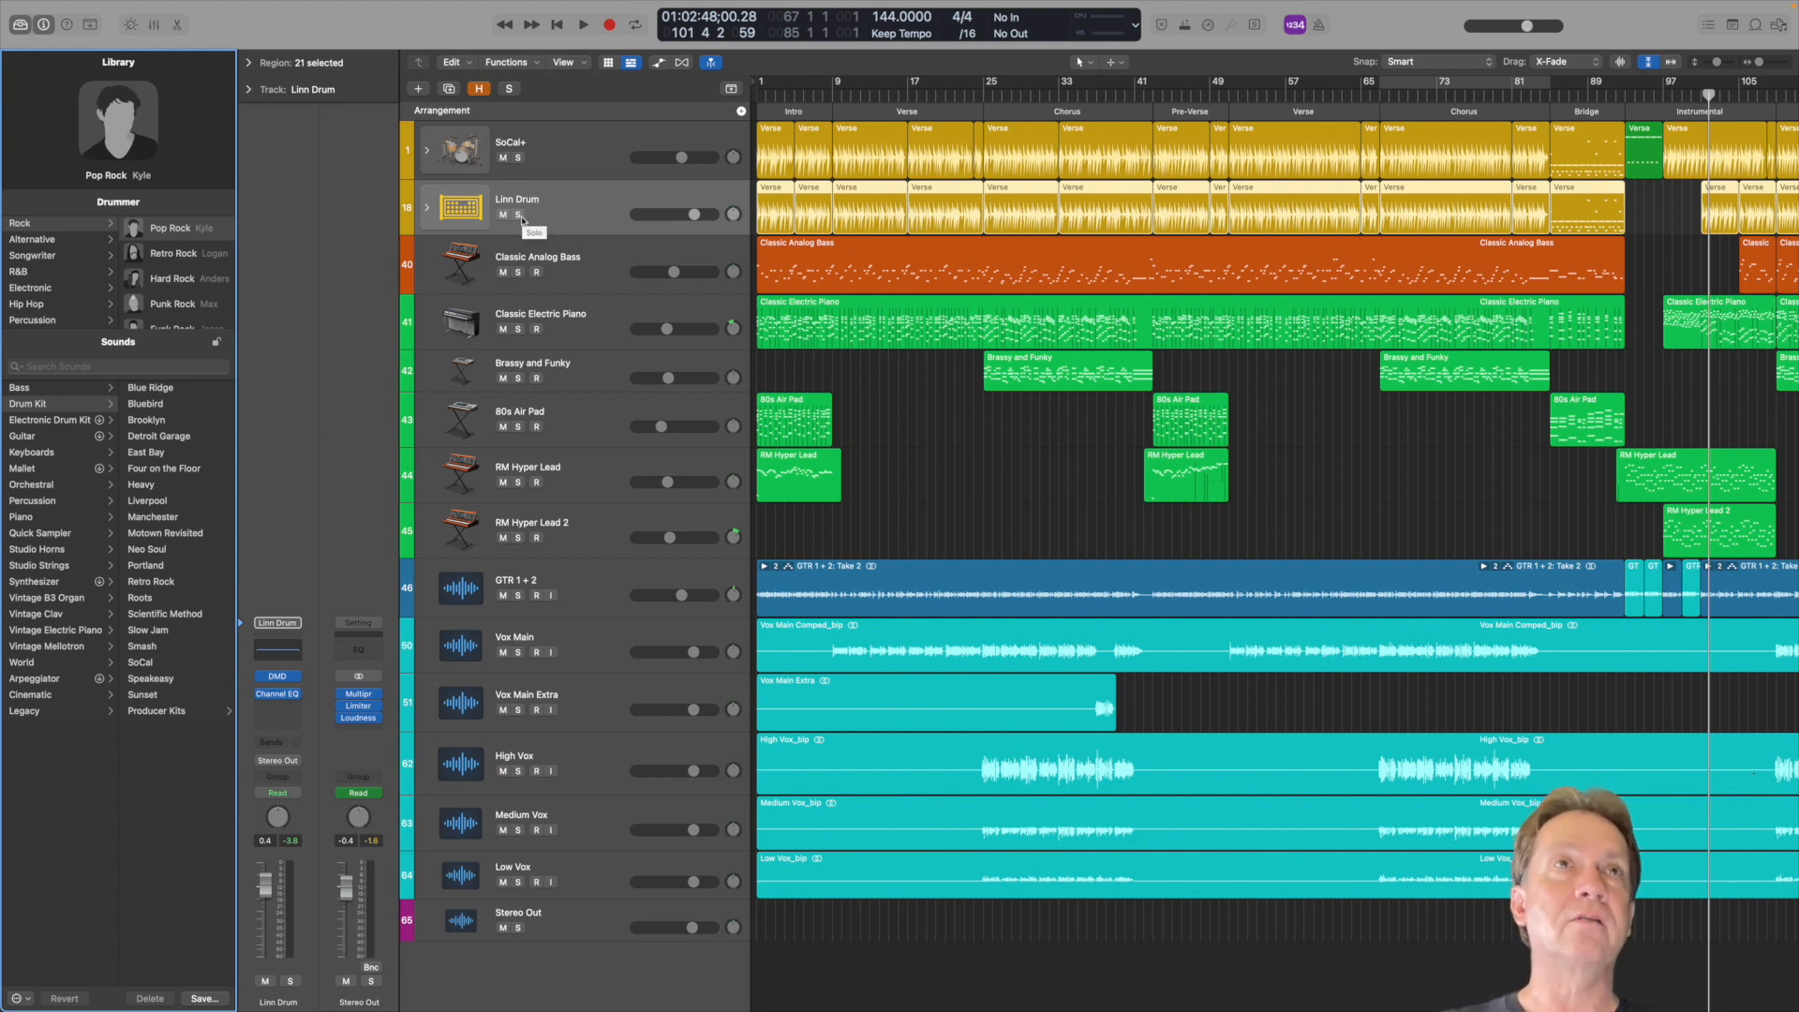
left_click(517, 279)
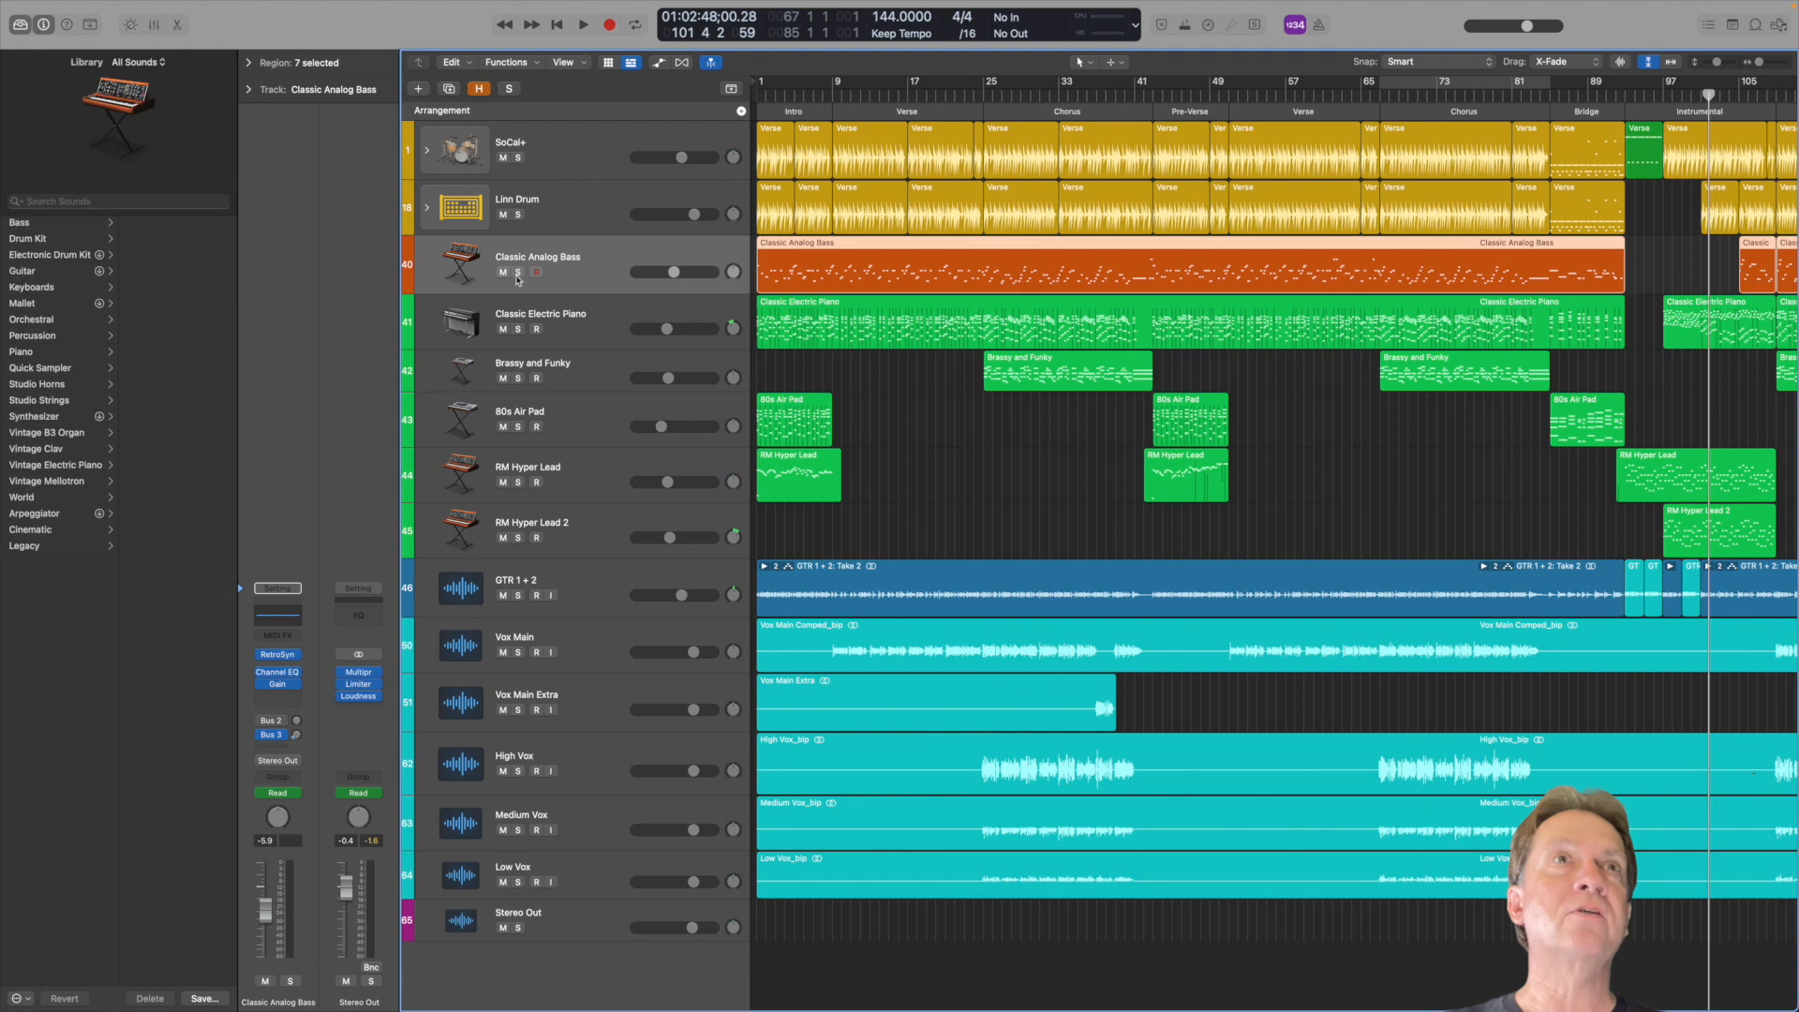
key("Return")
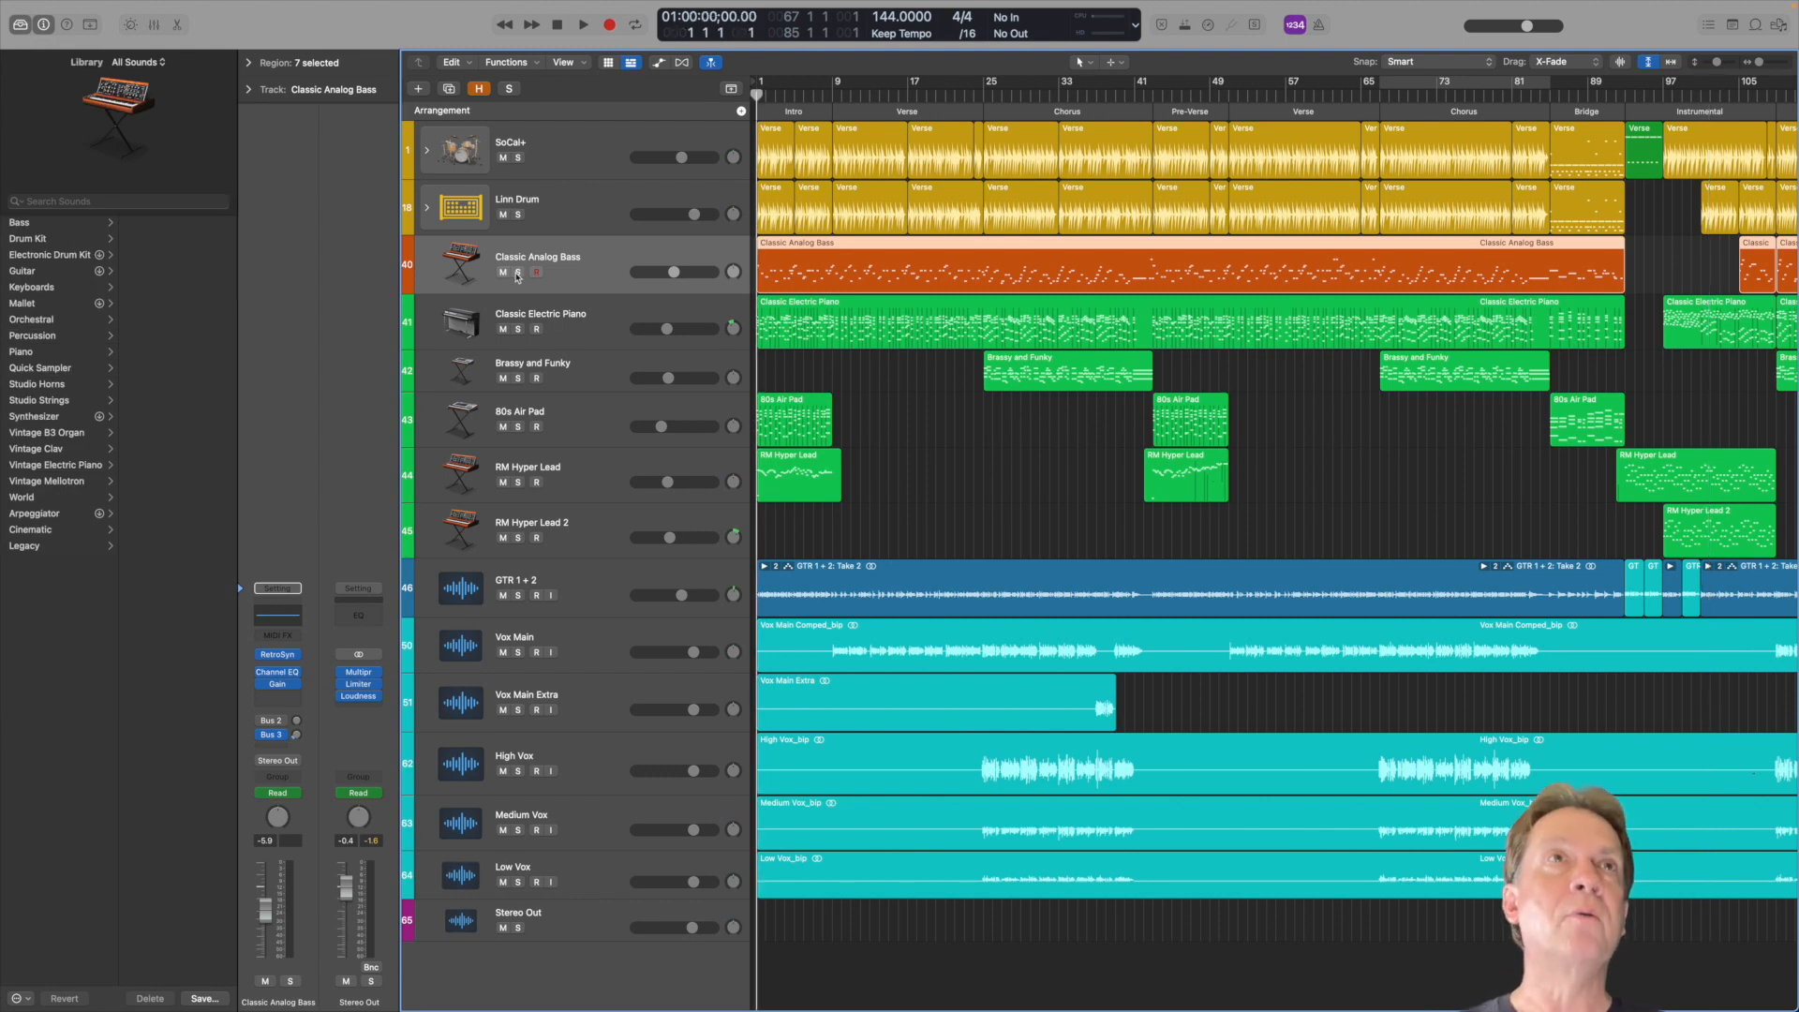
left_click(517, 273)
key("space")
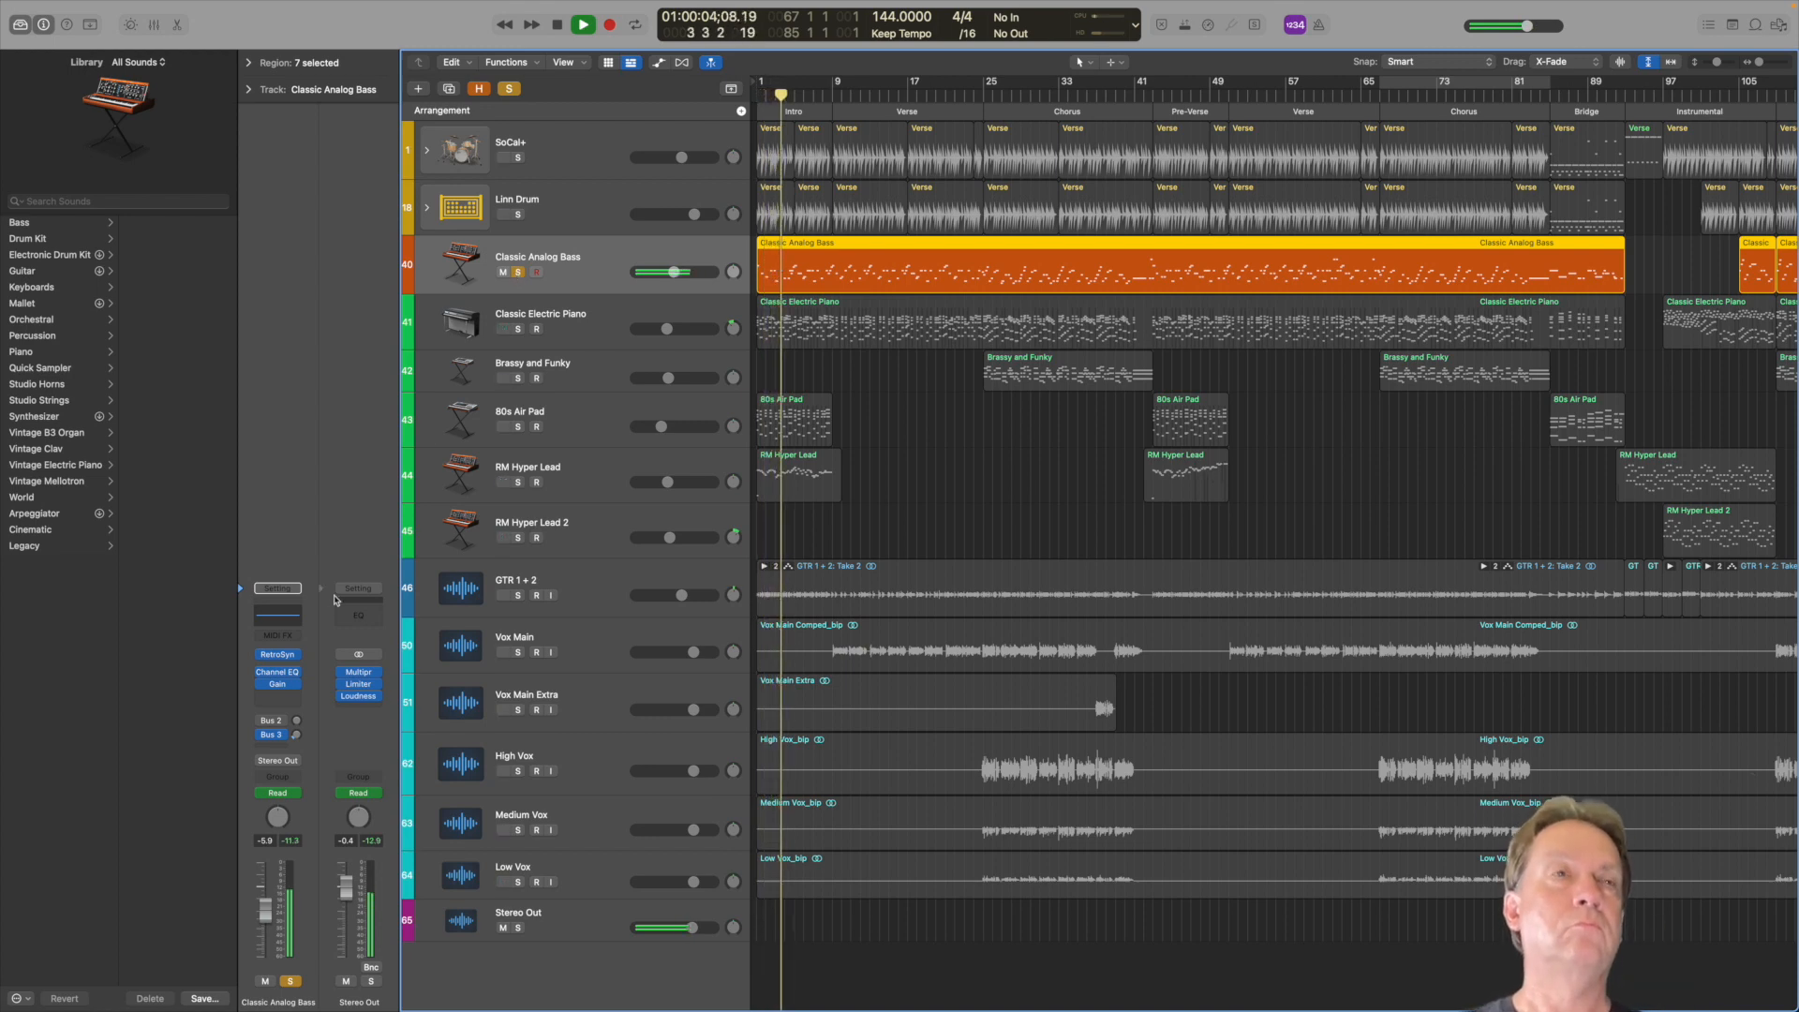
key("space")
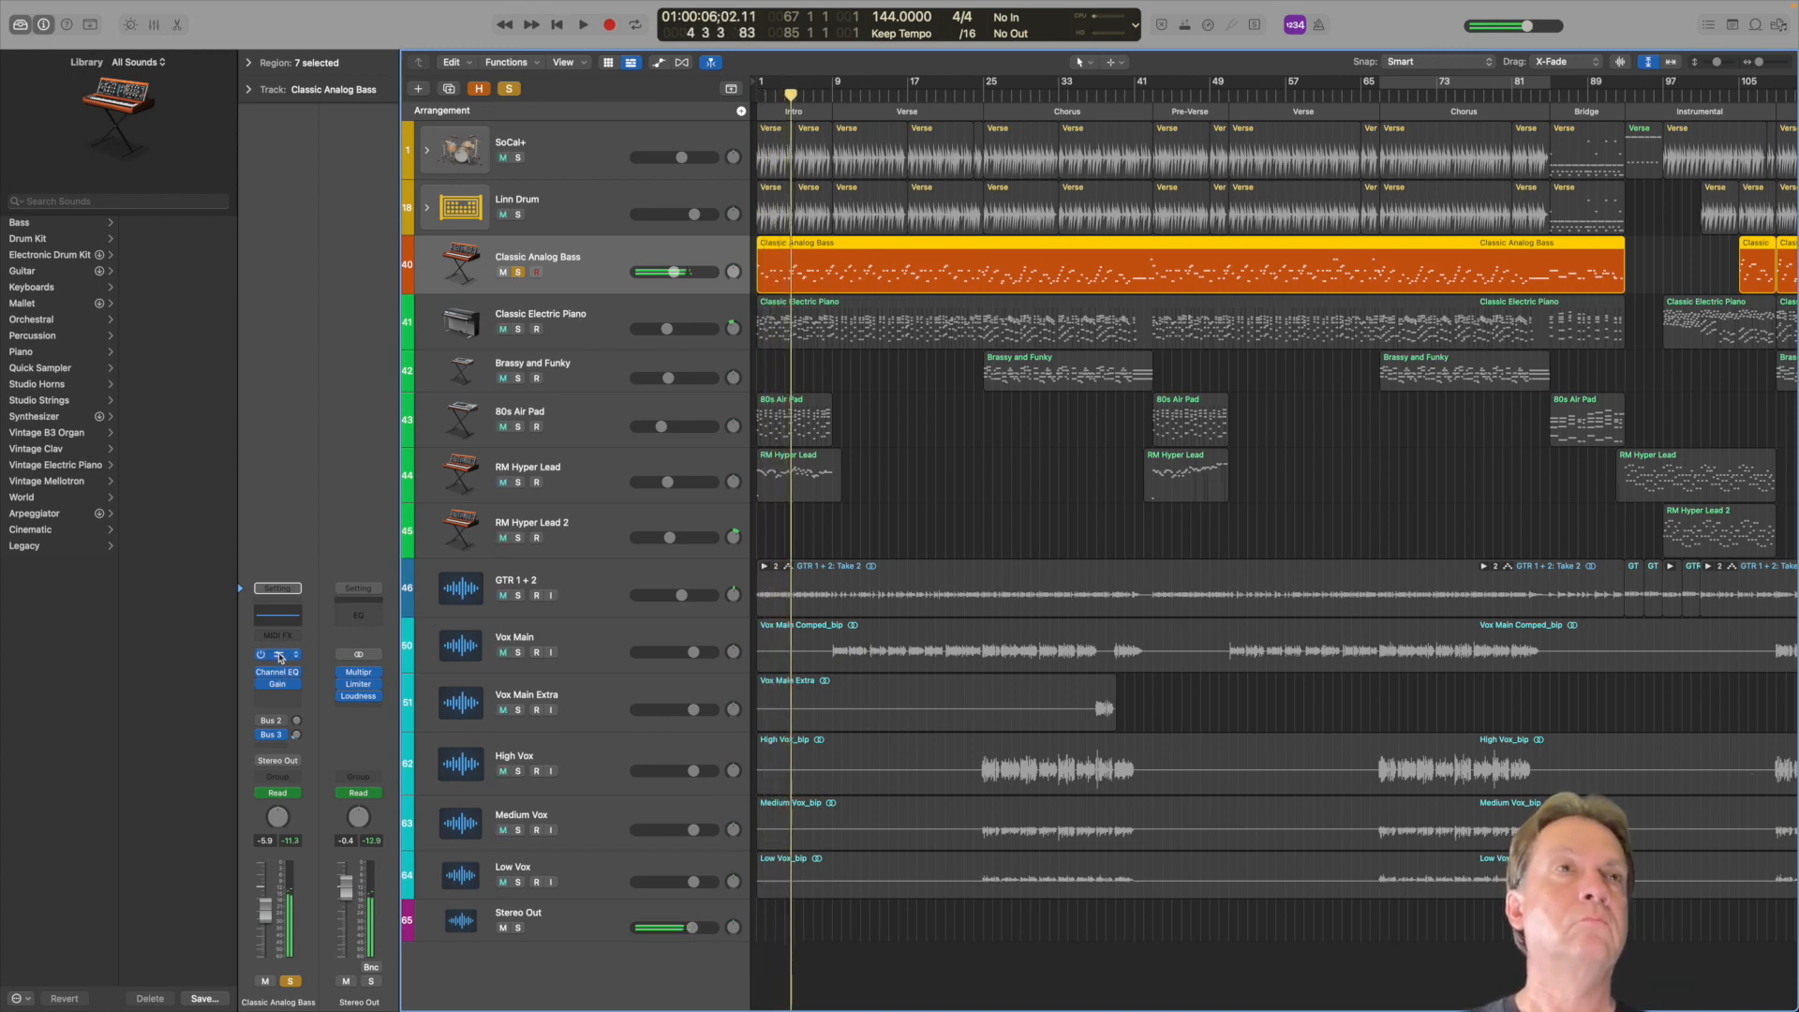
Examine the bass track's Retro Synth settings while it plays soloed, and unsolo the track after closing the synth
left_click(278, 656)
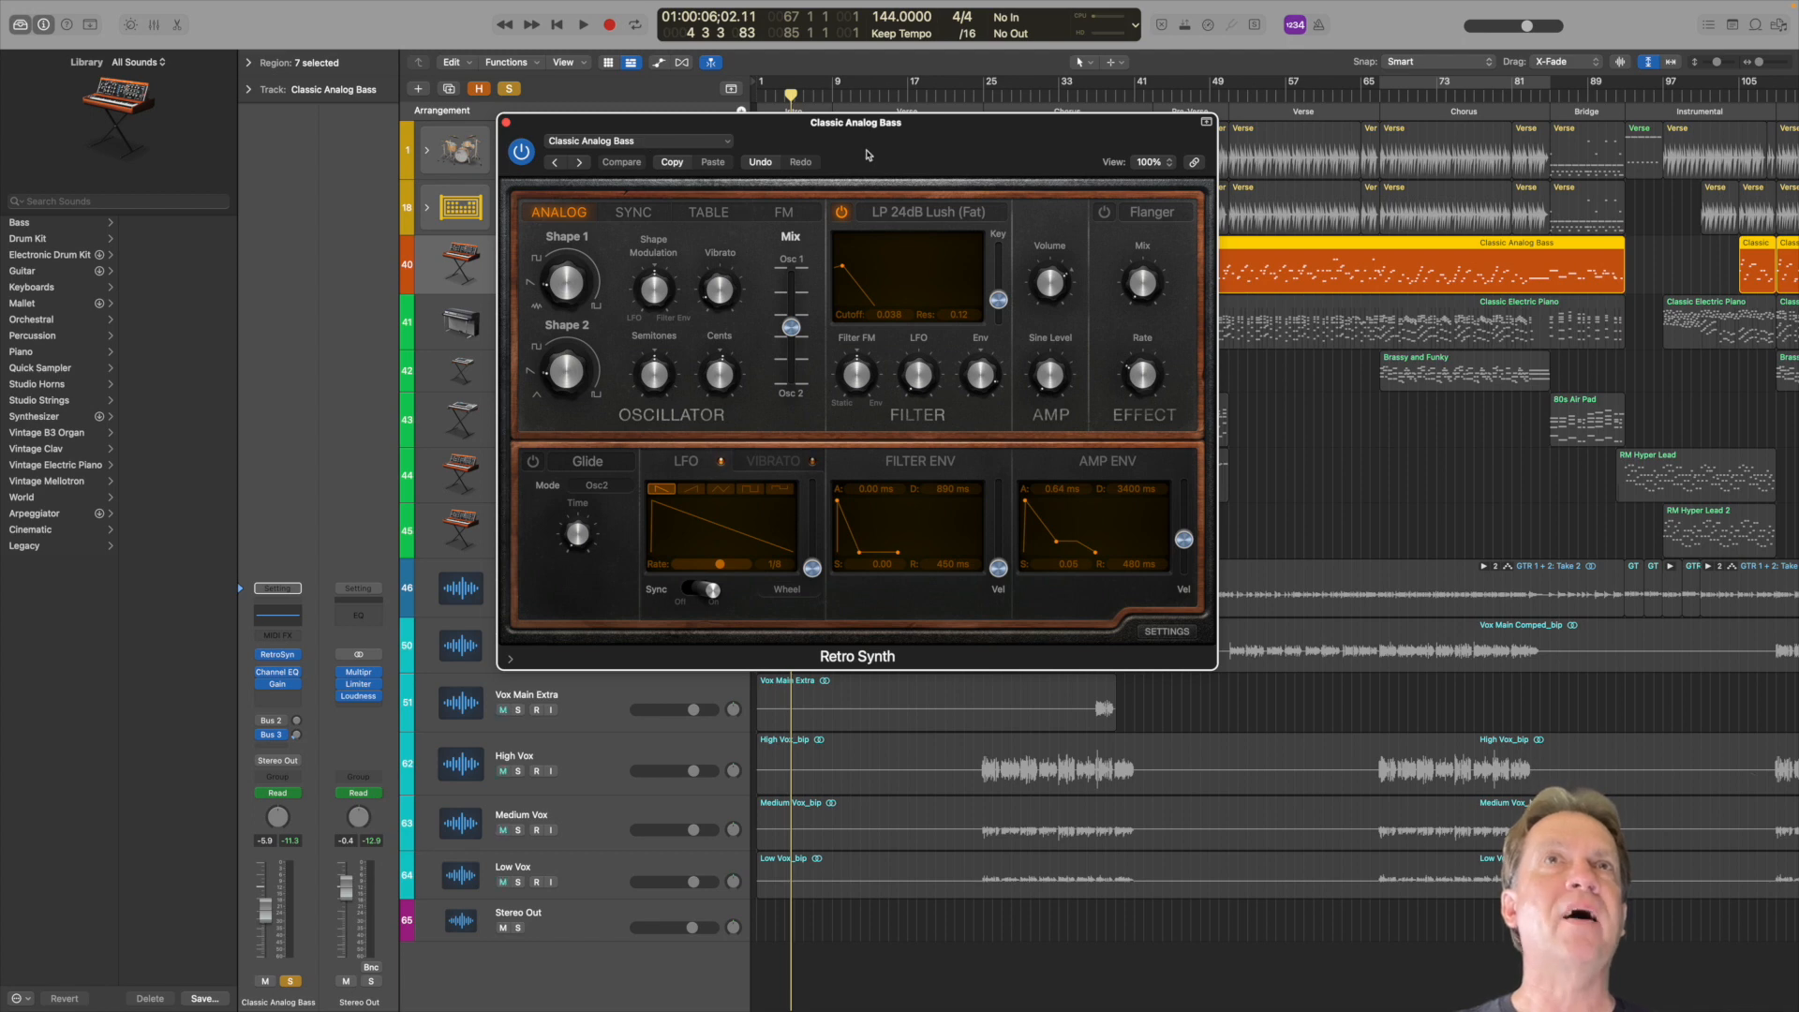
left_click_drag(868, 154, 820, 133)
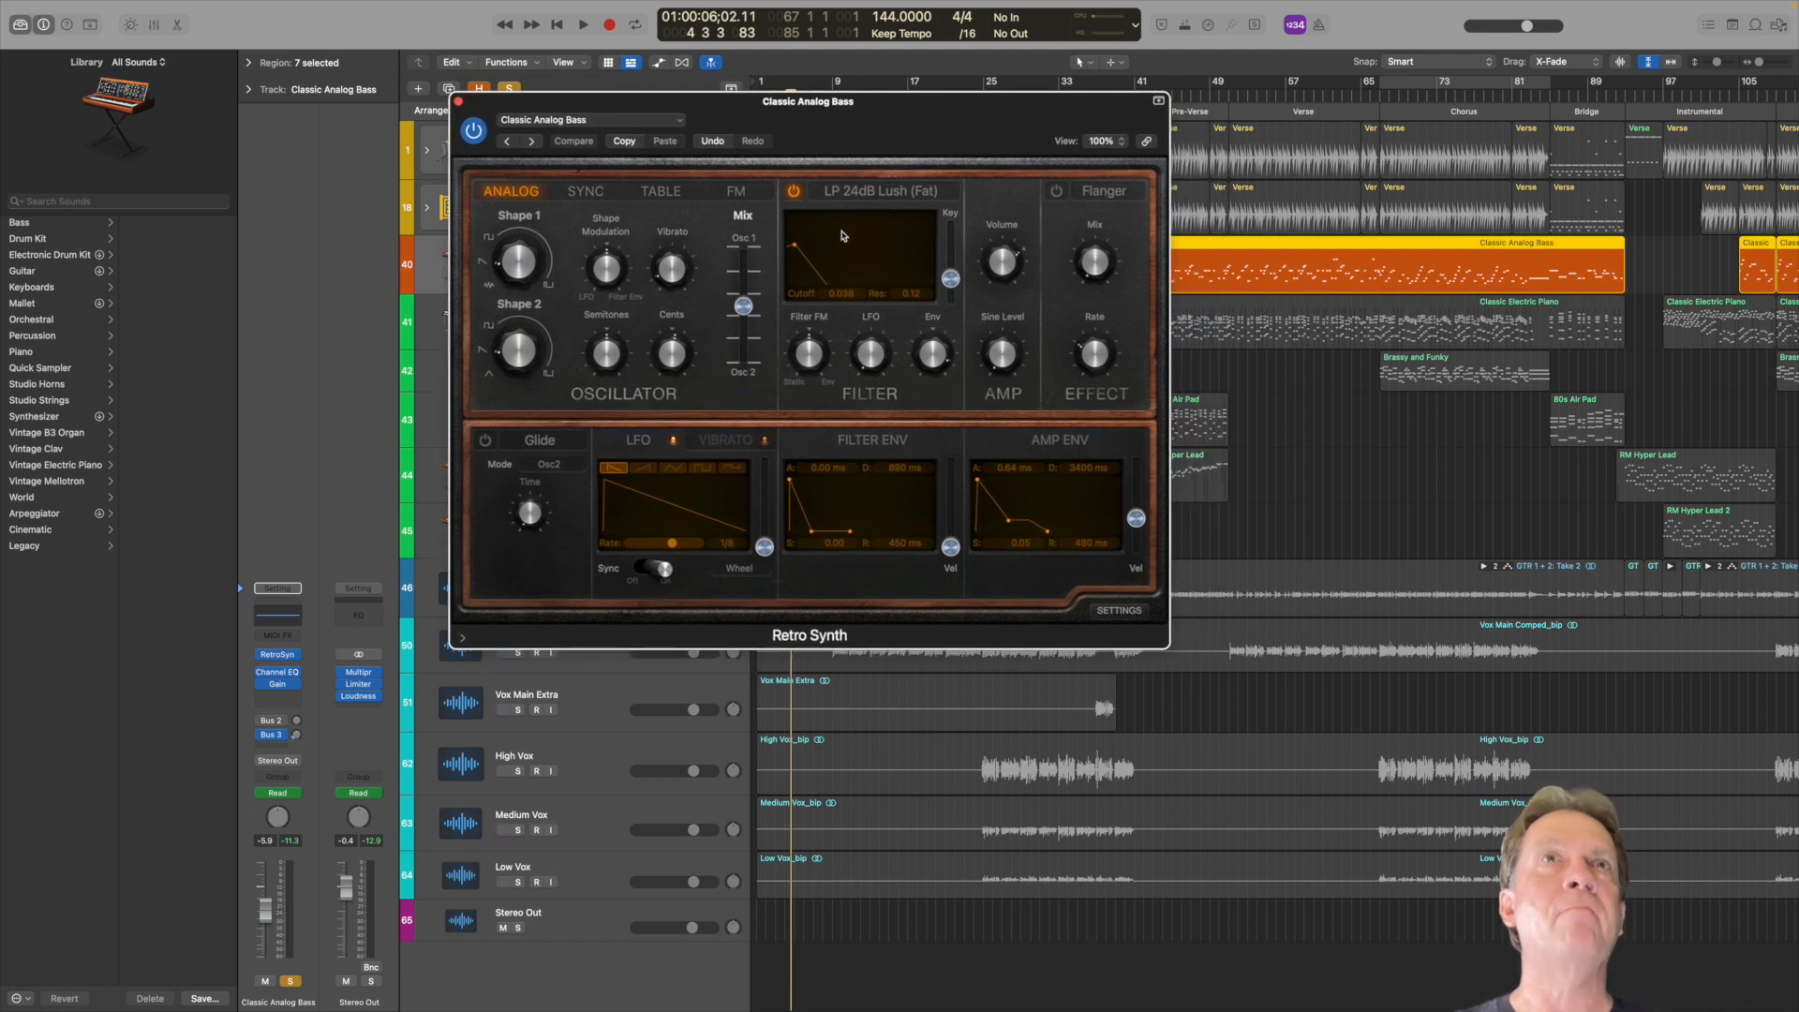
key("space")
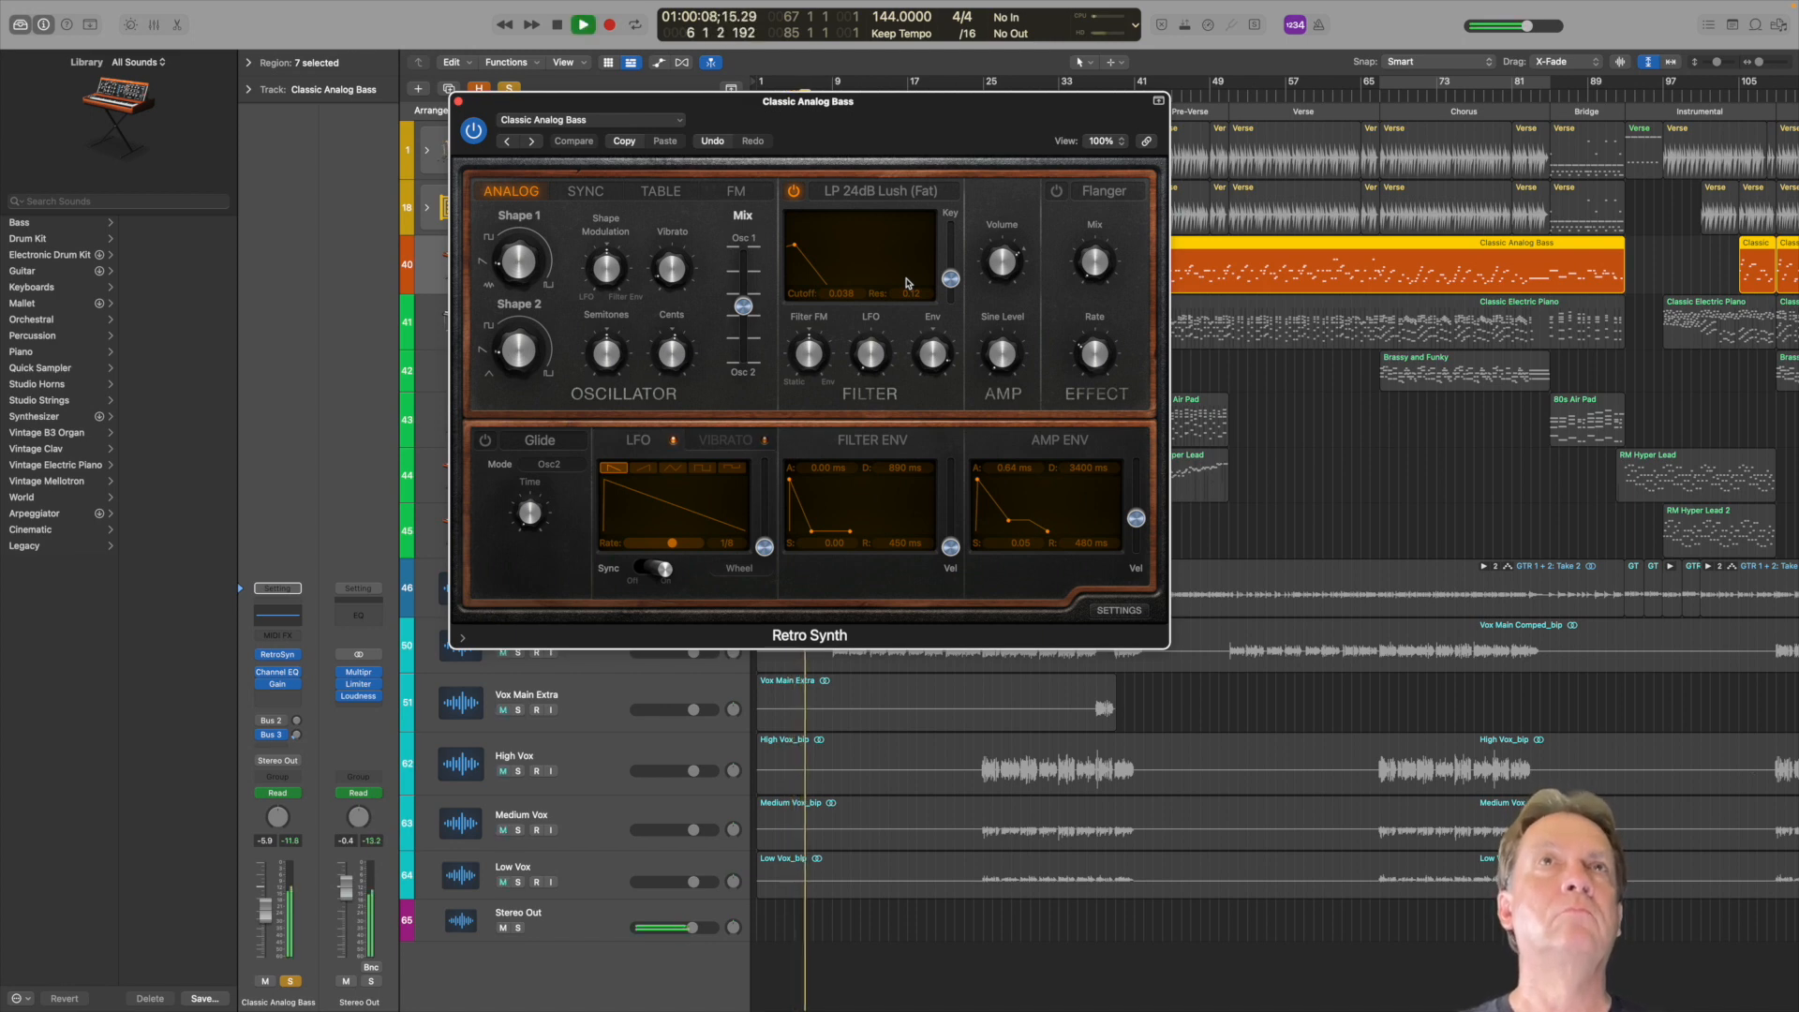
key("space")
left_click(458, 101)
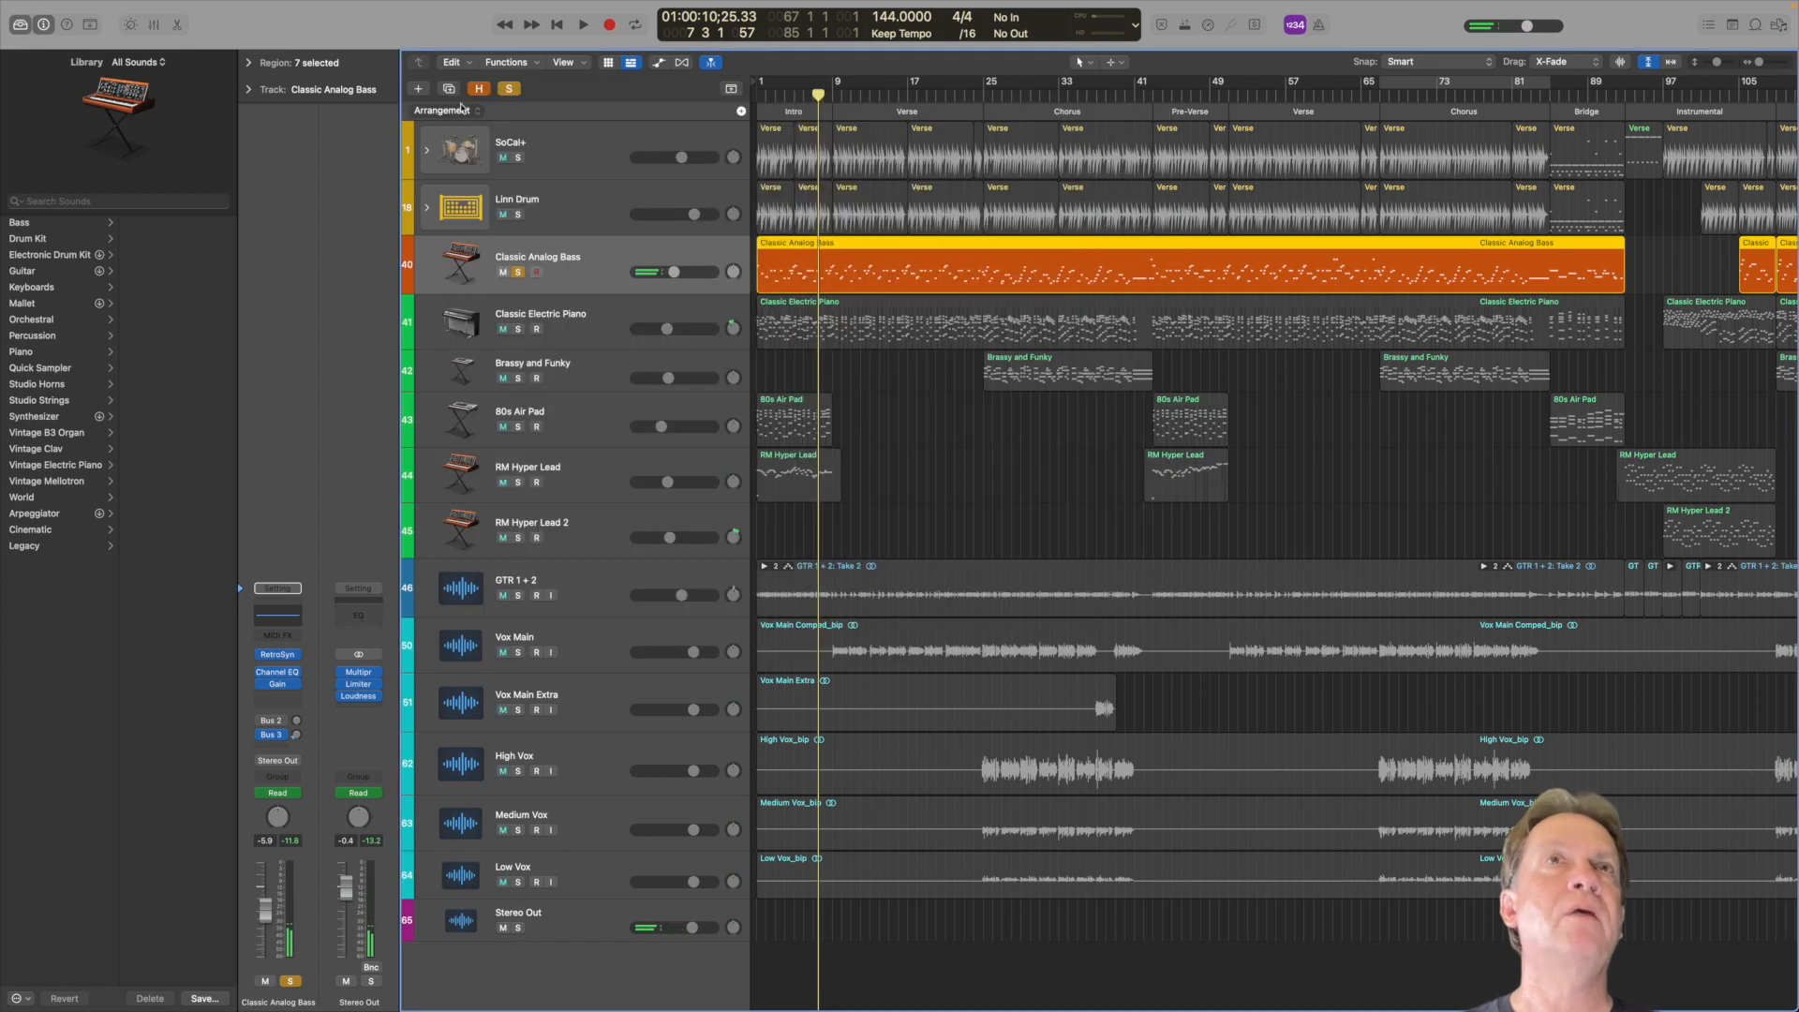
left_click(517, 272)
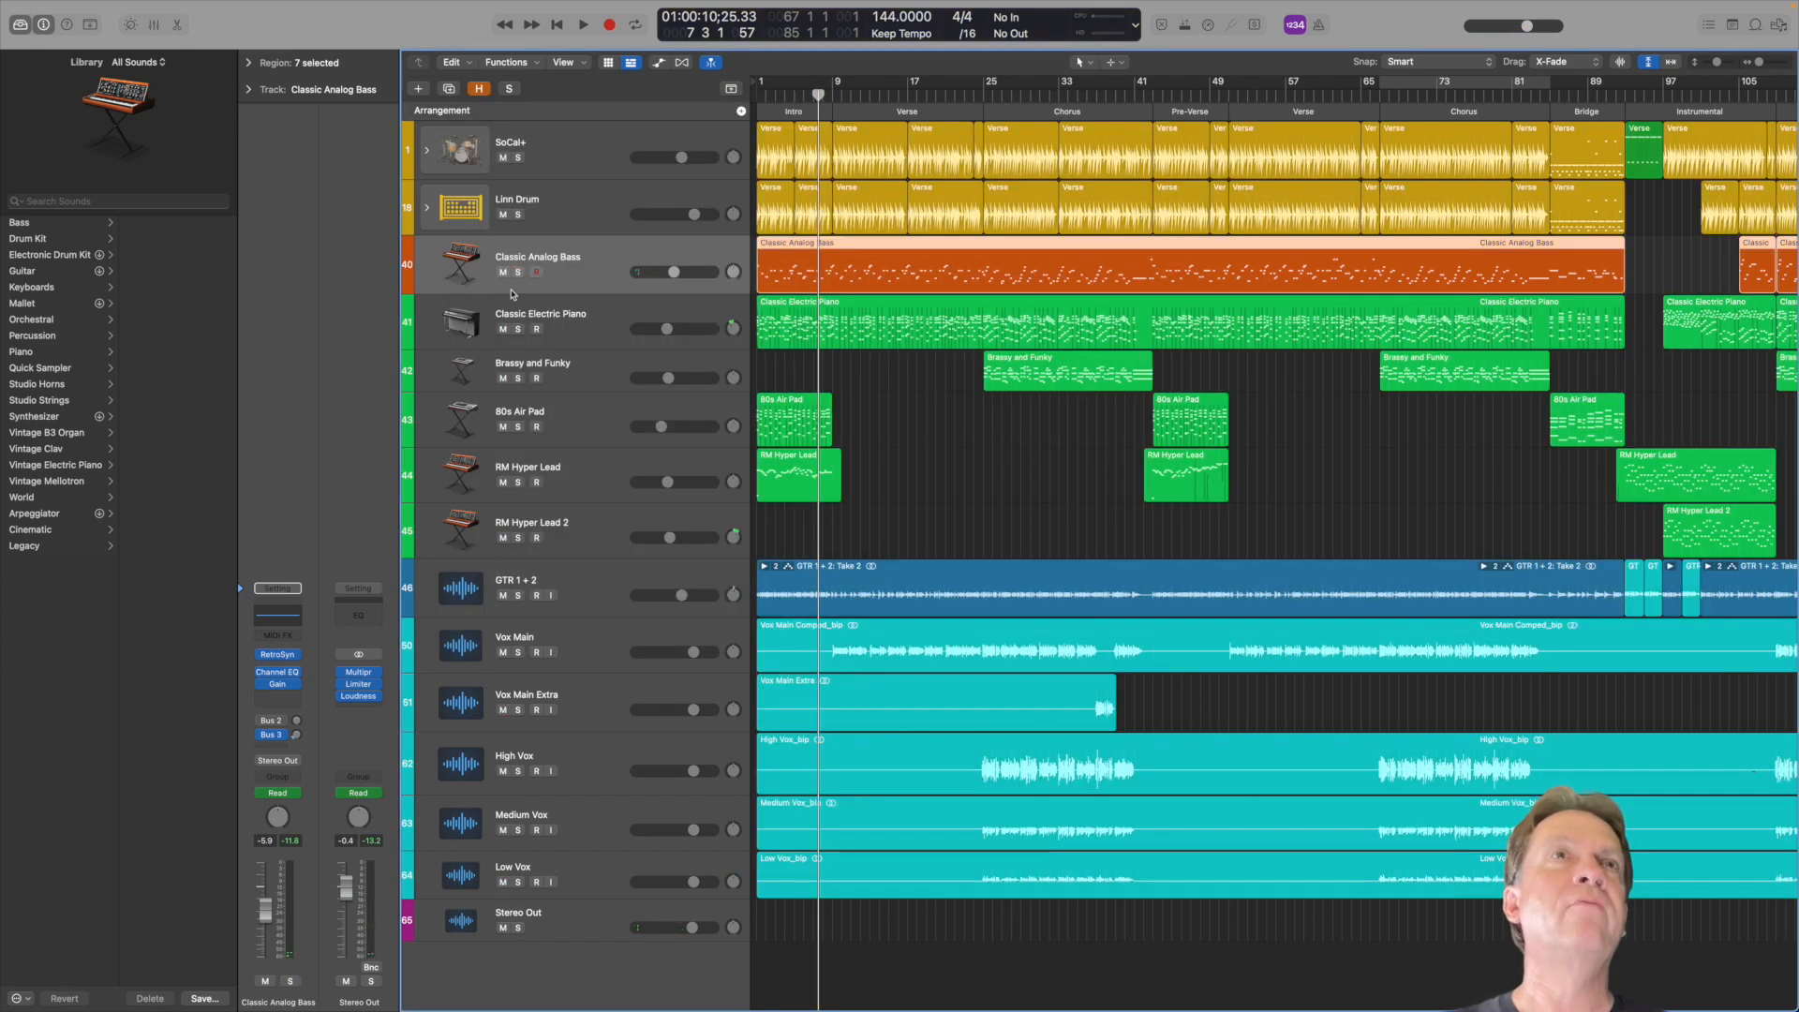
Examine the Classic Electric Piano track's instrument settings, and listen to the track soloed before clearing the solo and stopping playback
left_click(519, 327)
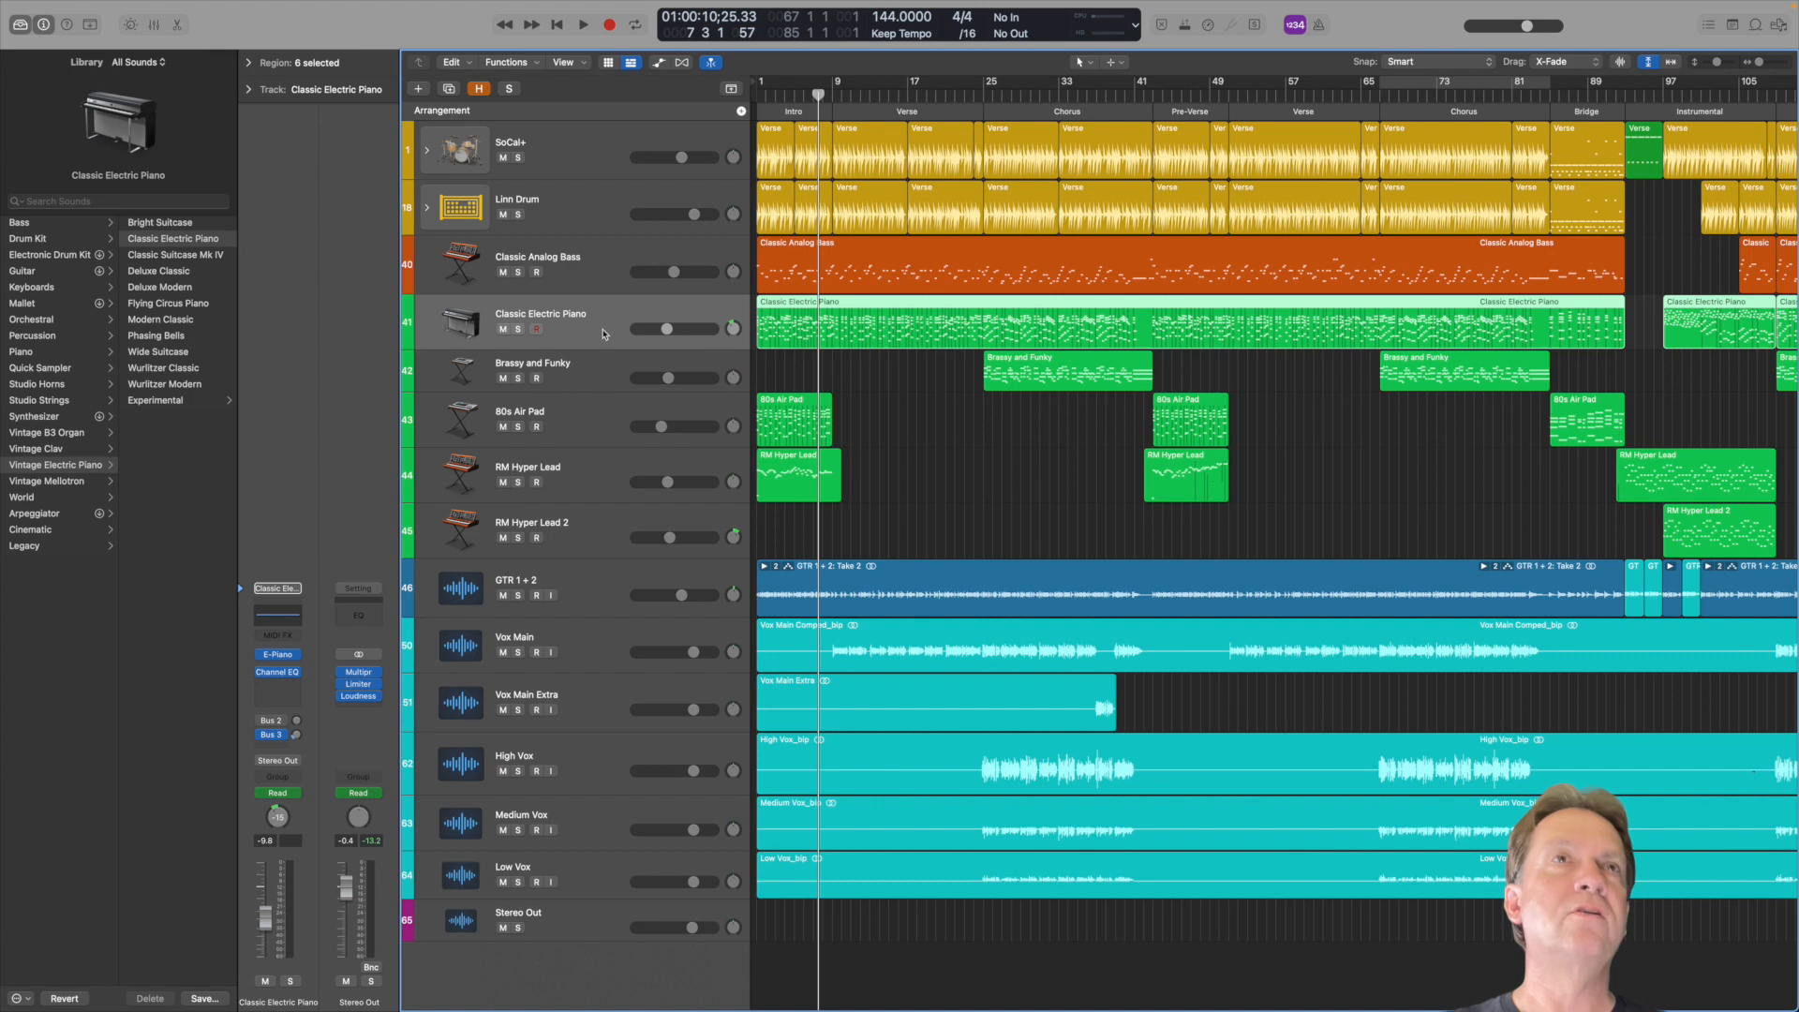
left_click(281, 657)
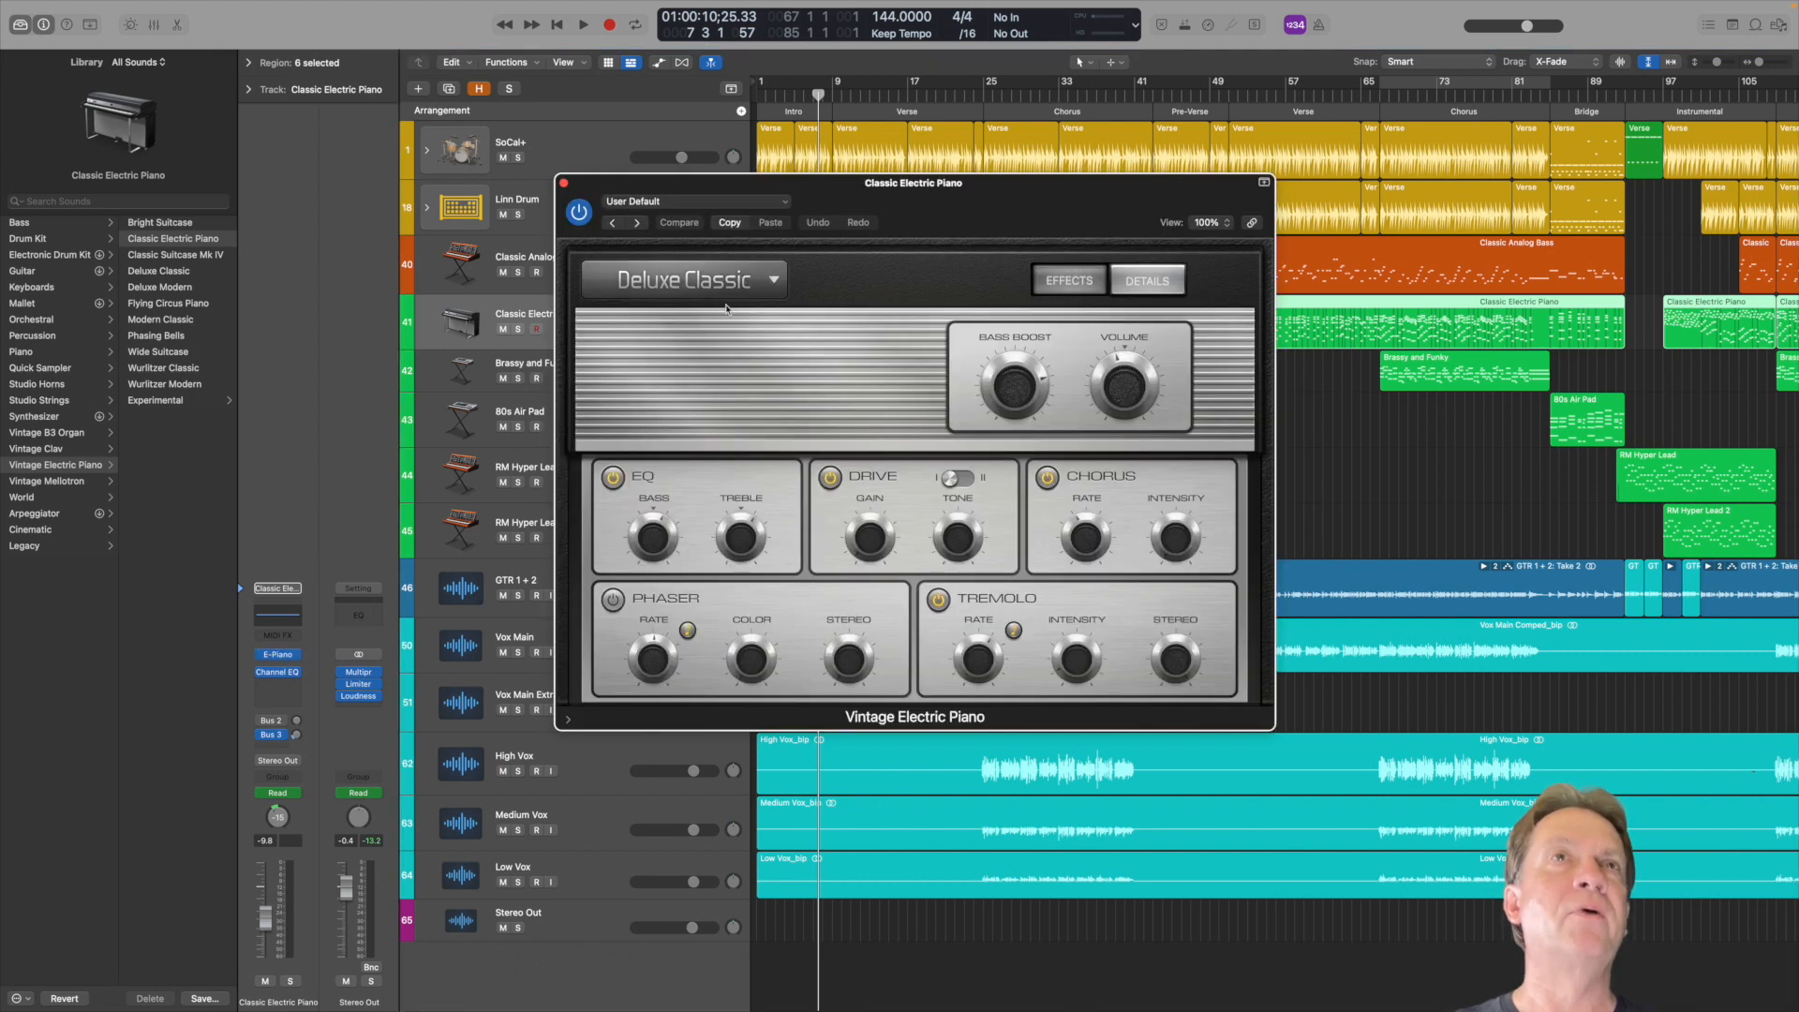
left_click(564, 188)
key("space")
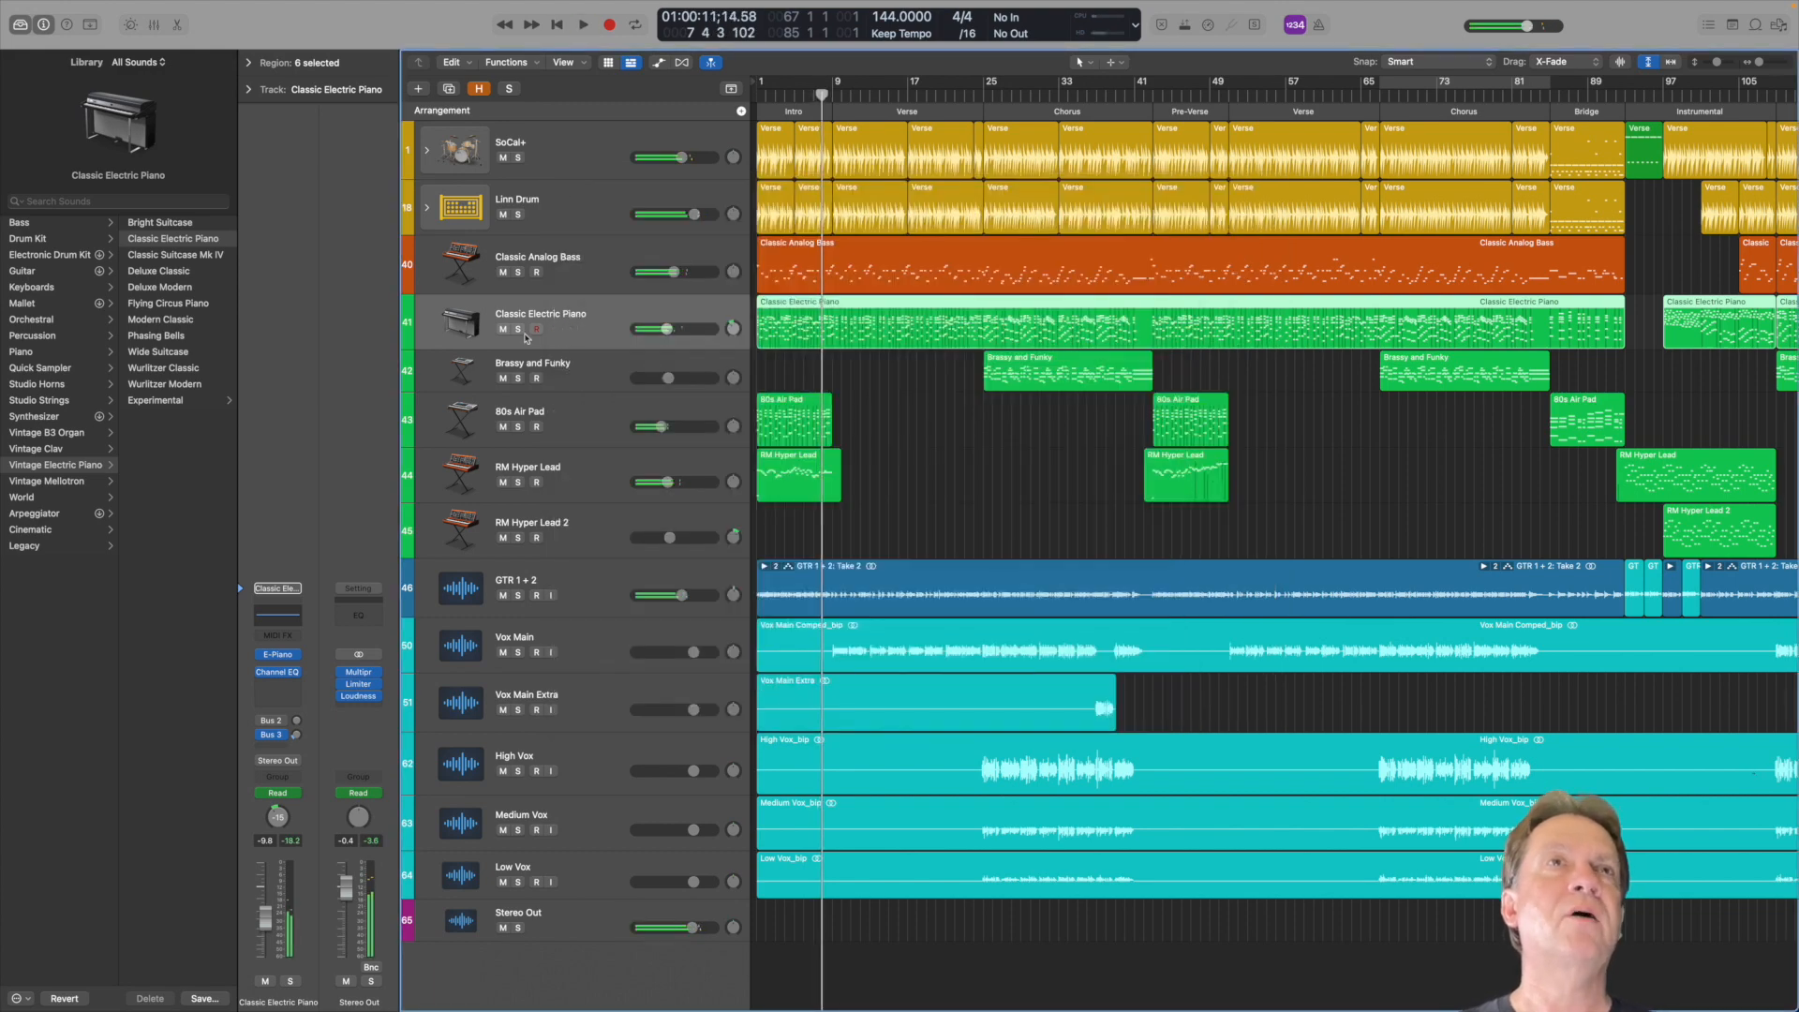
left_click(517, 330)
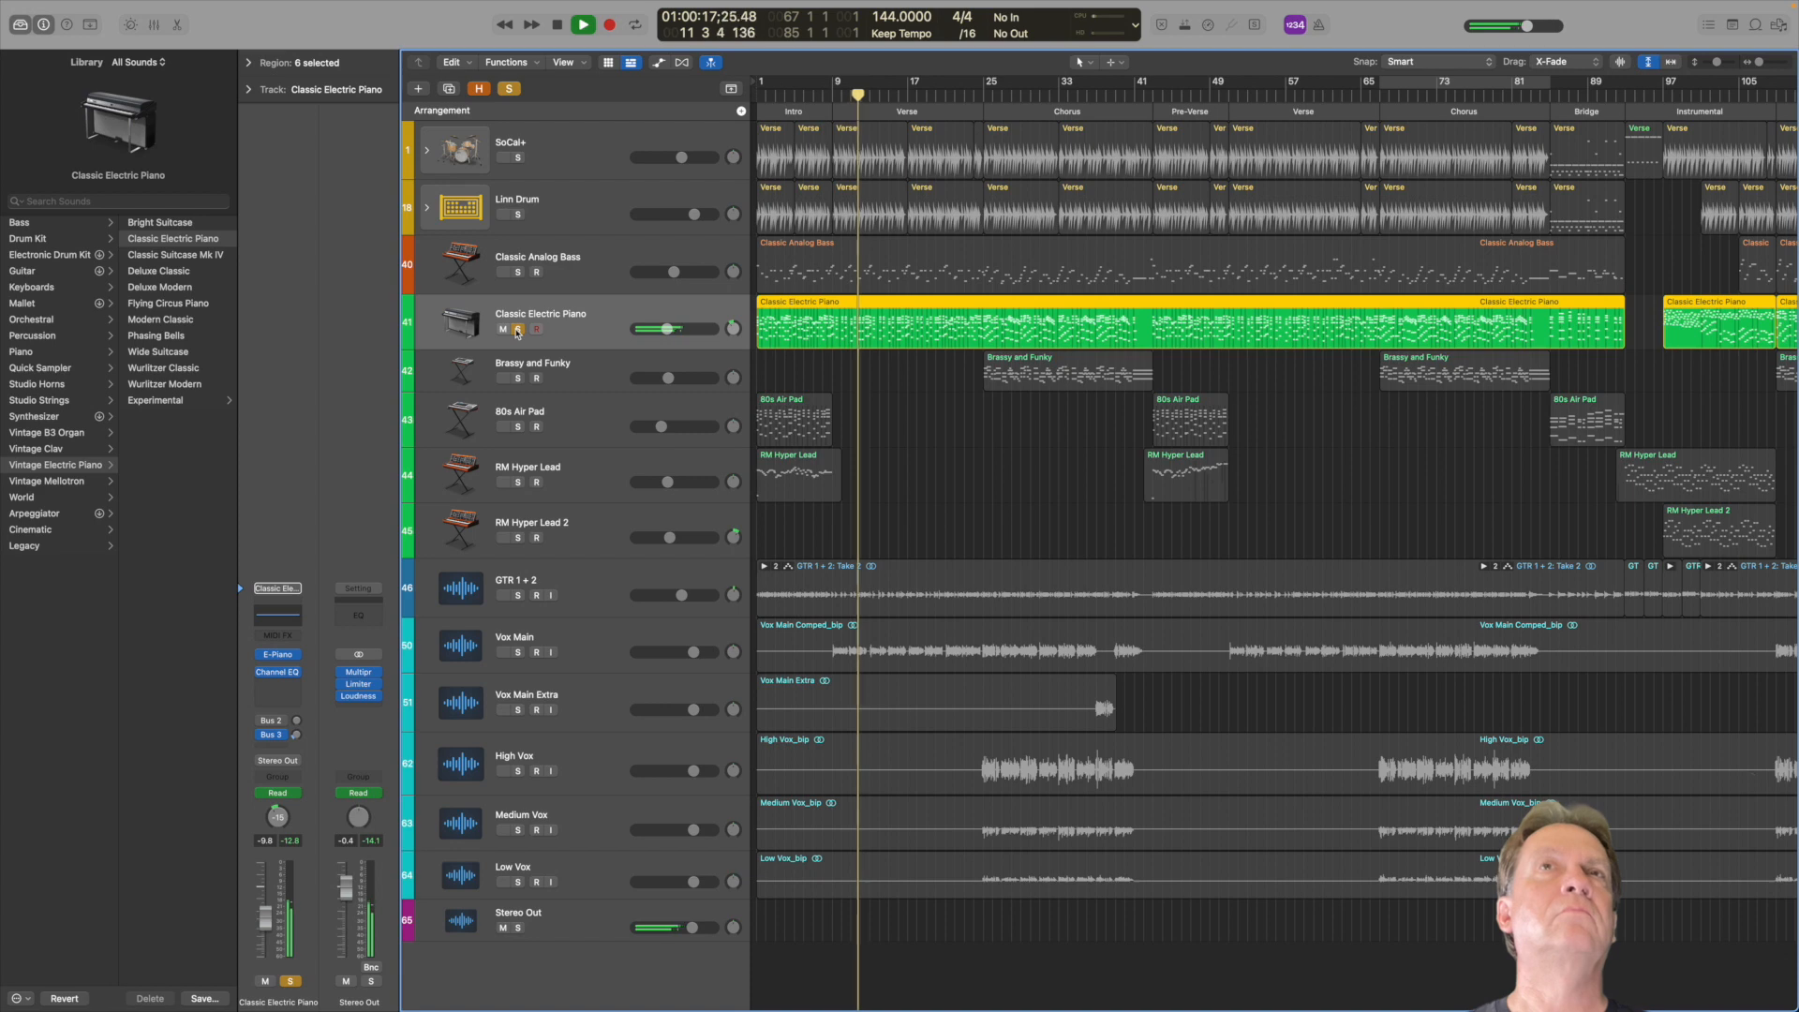
left_click(517, 330)
key("space")
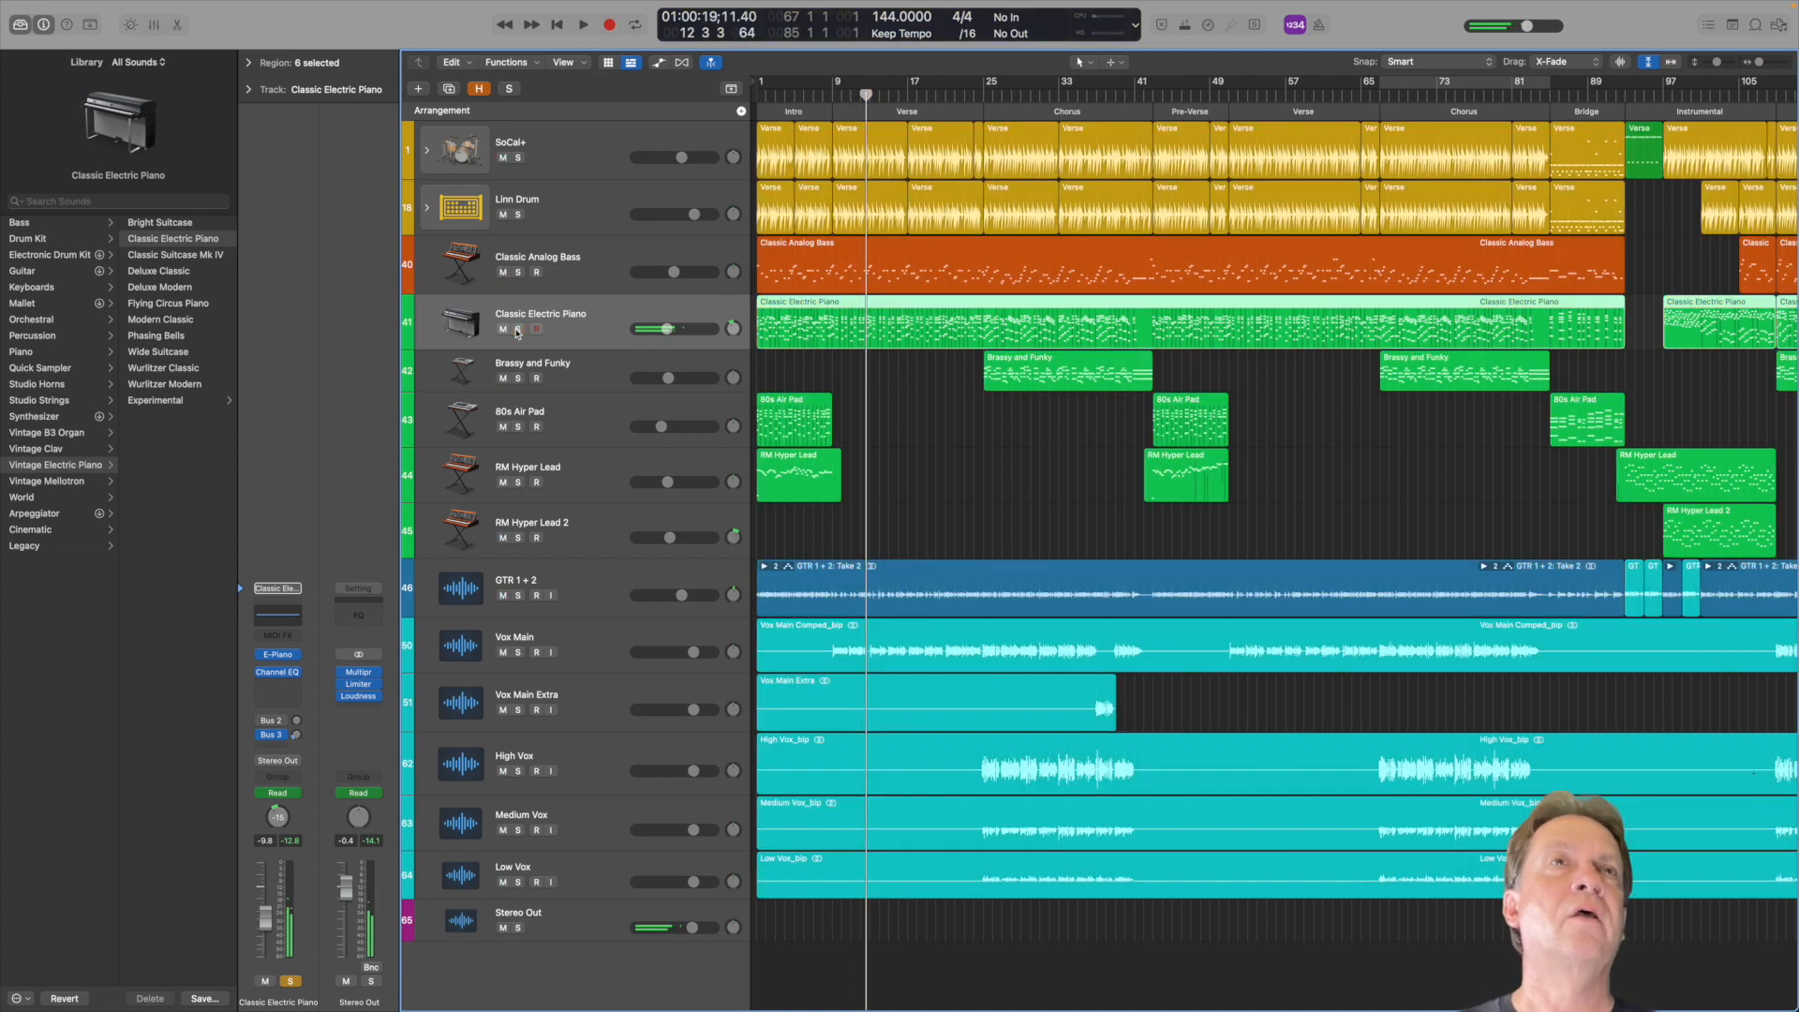
Solo Brassy and Funky, listen to it from the first chorus with its Alchemy settings open, and close the synth and unsolo the track
left_click(518, 379)
left_click(570, 374)
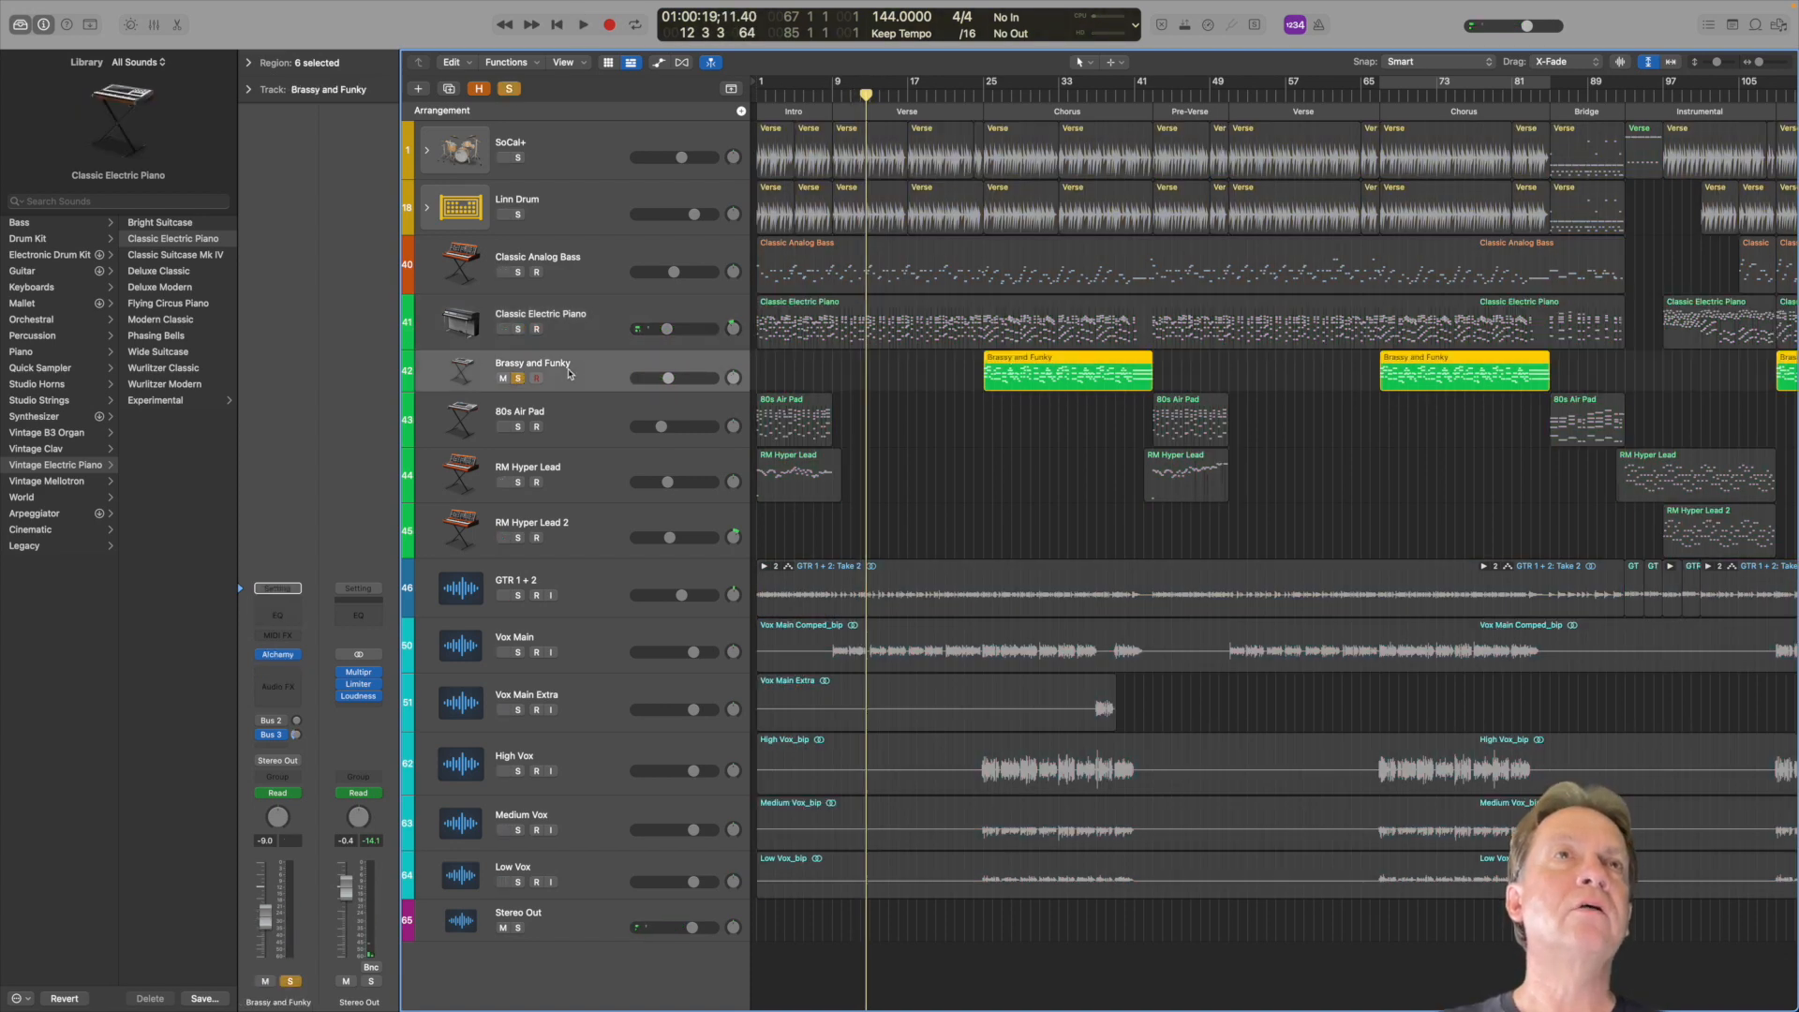
left_click(278, 656)
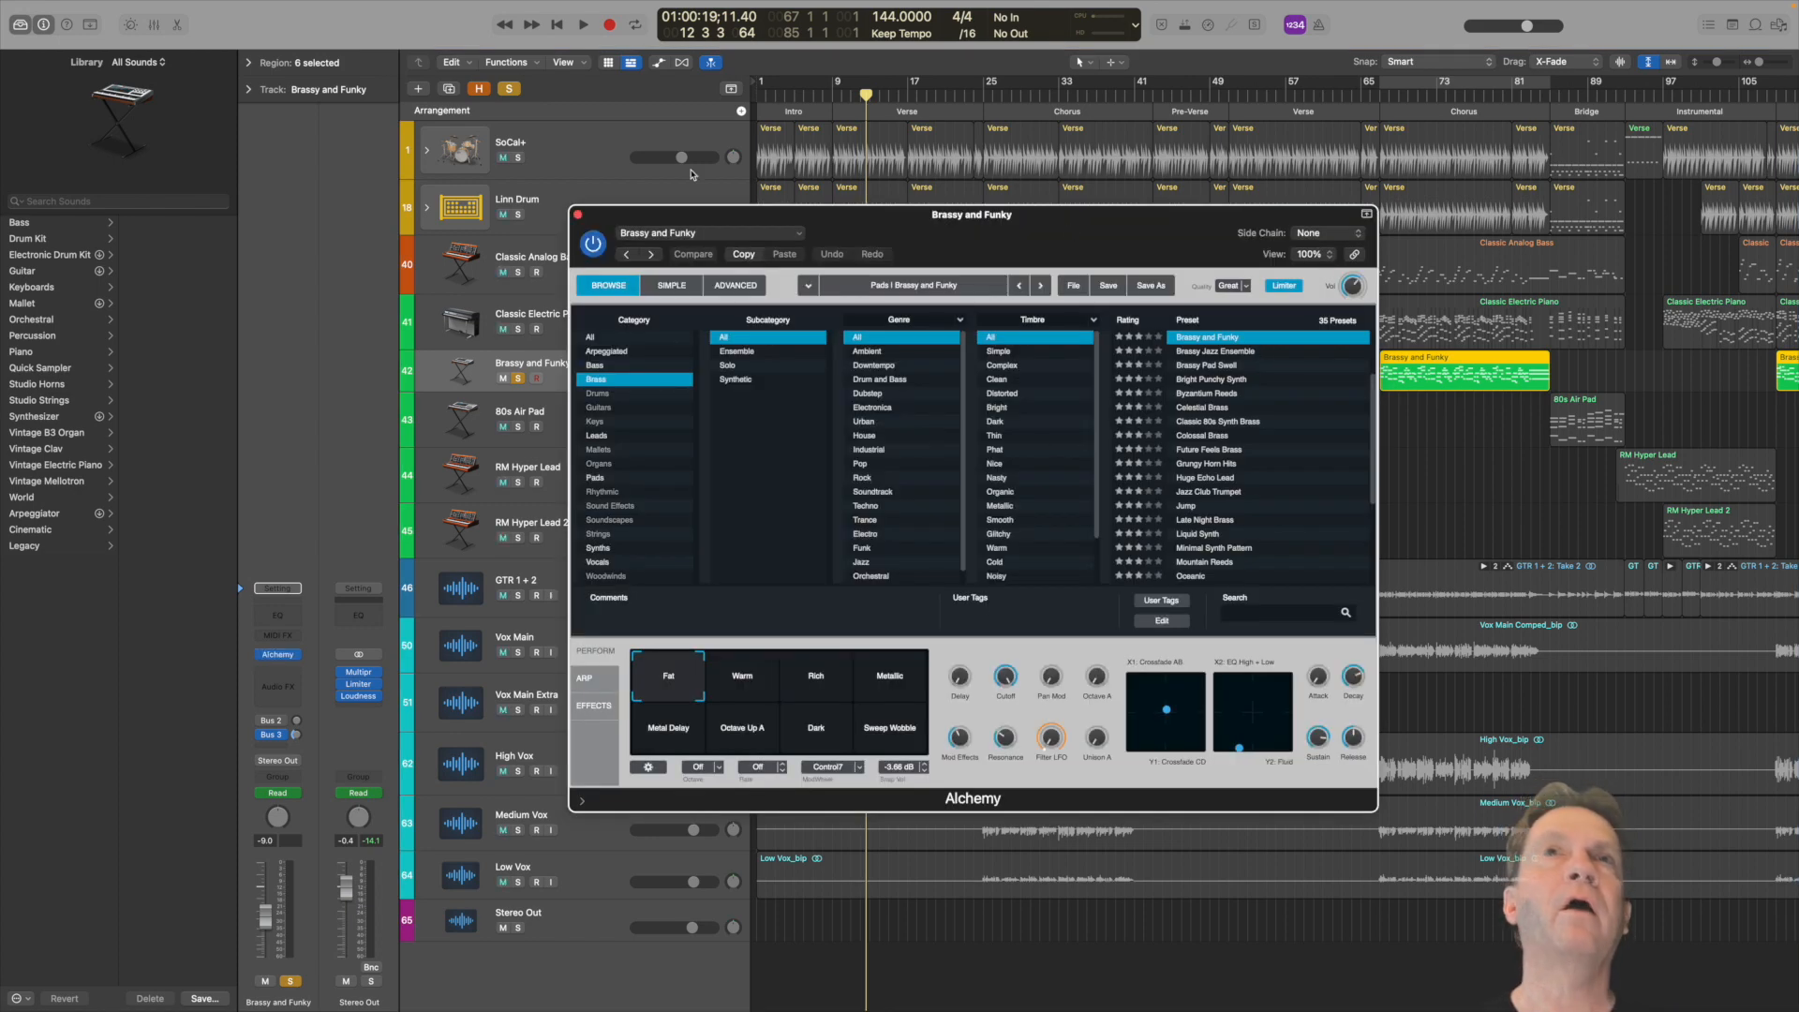
double_click(981, 96)
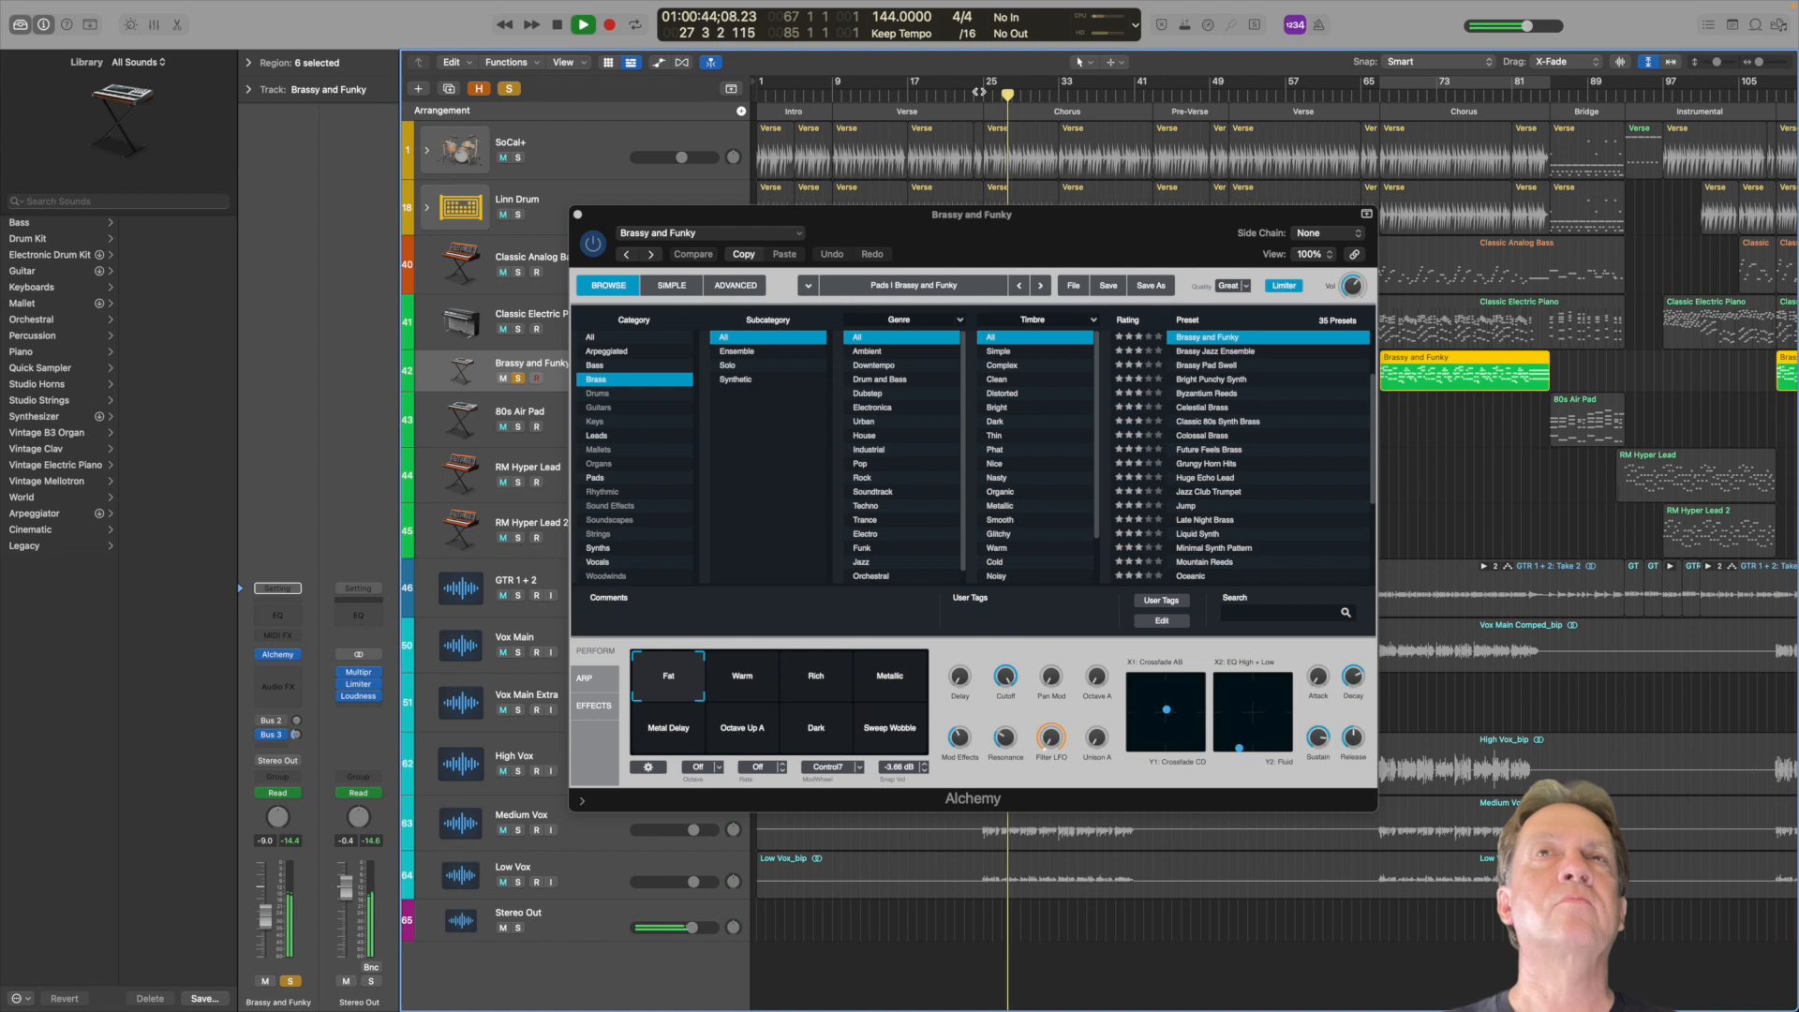
key("space")
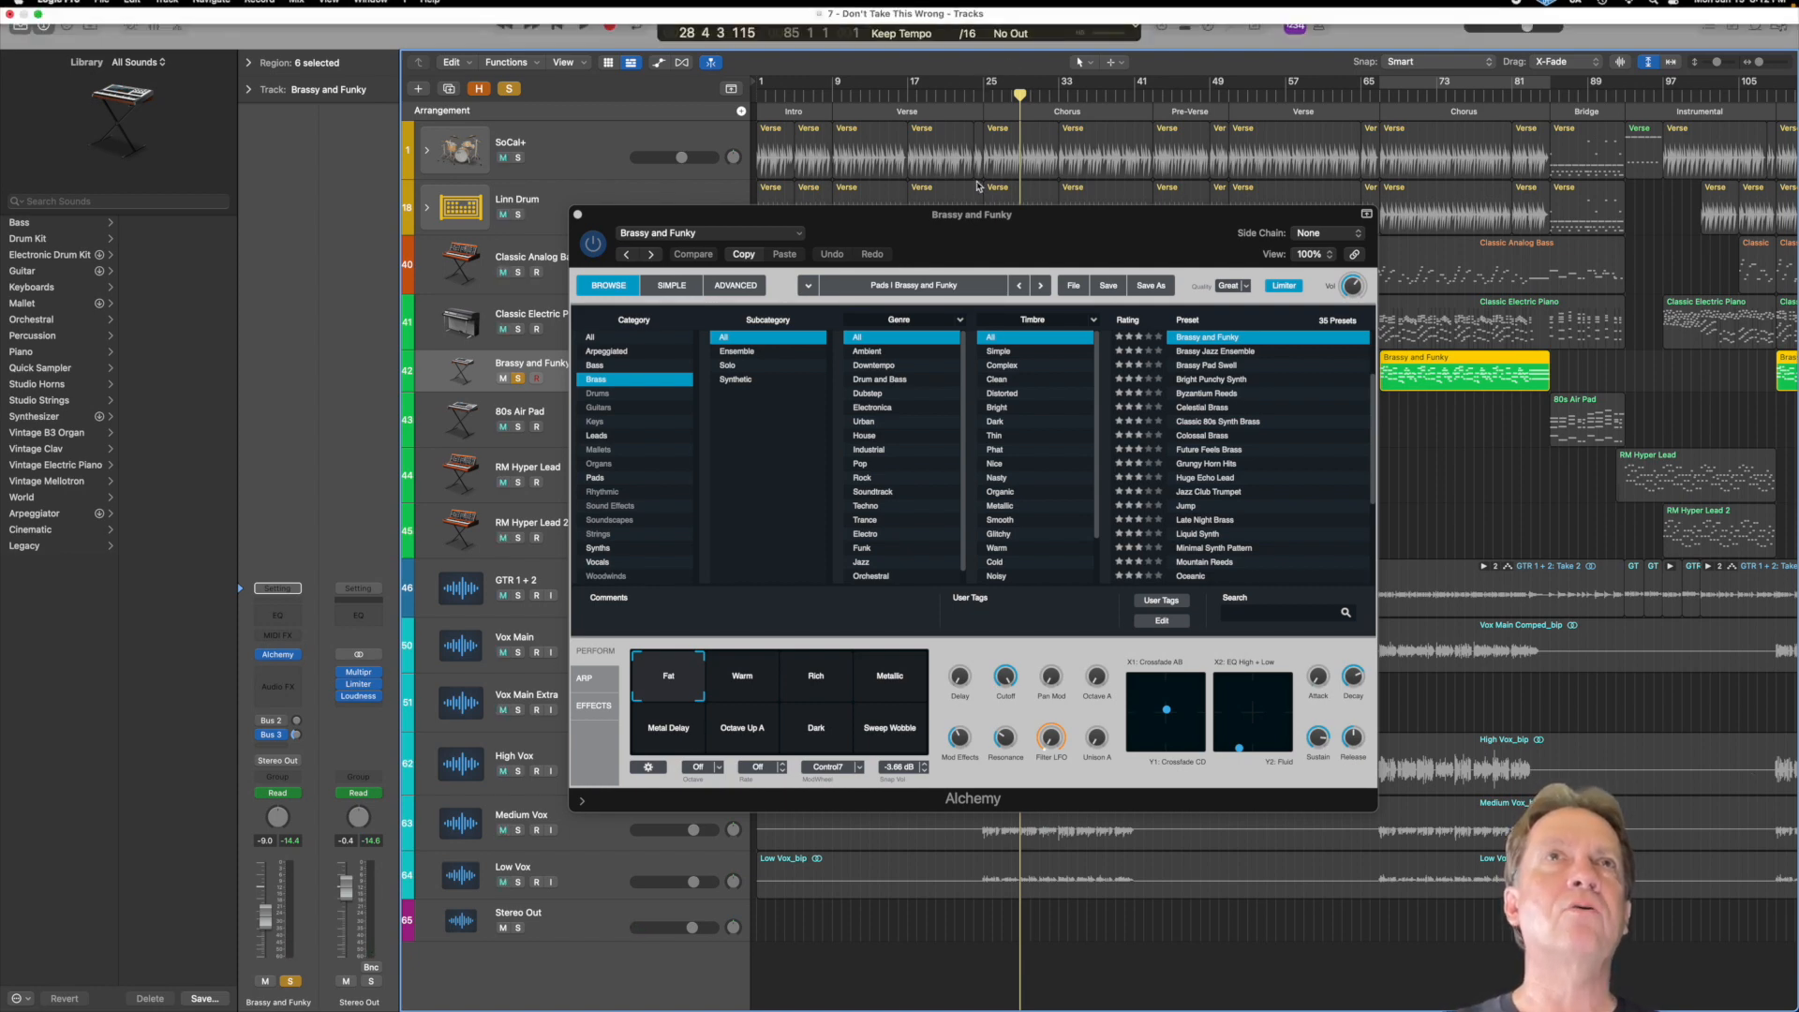
left_click(577, 215)
left_click(519, 378)
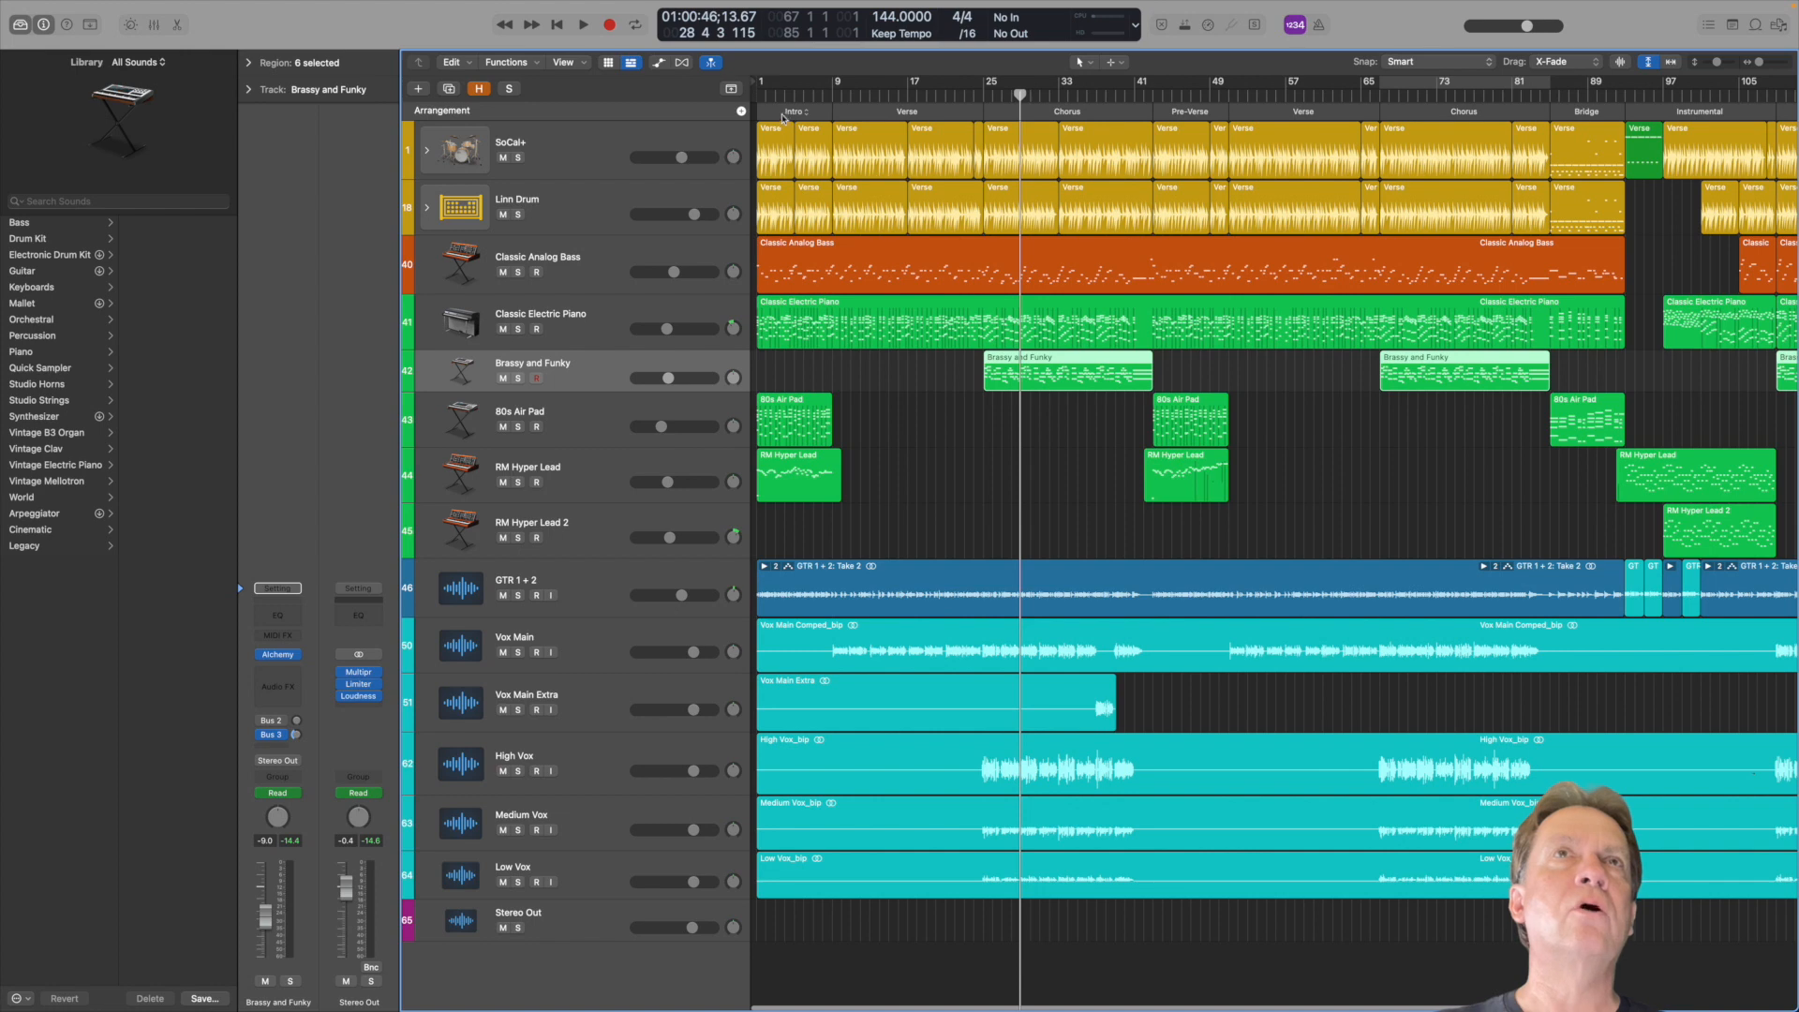
Solo the 80s Air Pad track and listen to it from the start of the song
key("Return")
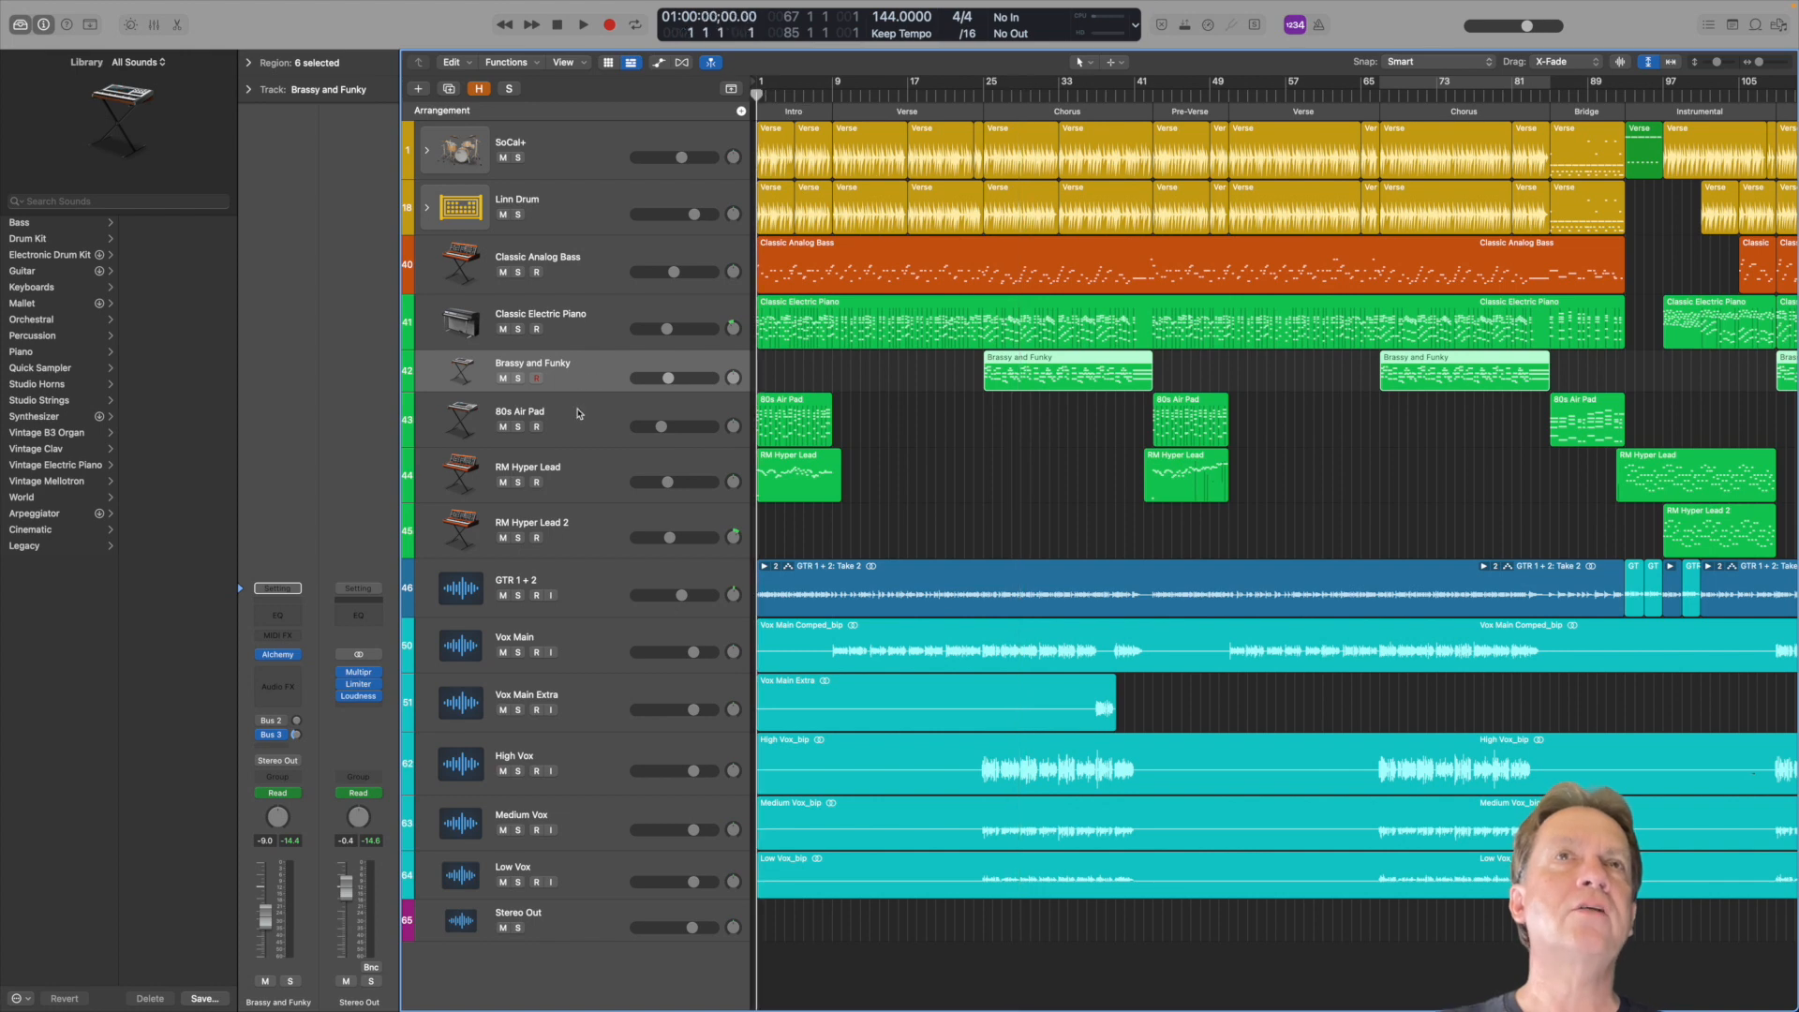
left_click(578, 414)
left_click(518, 427)
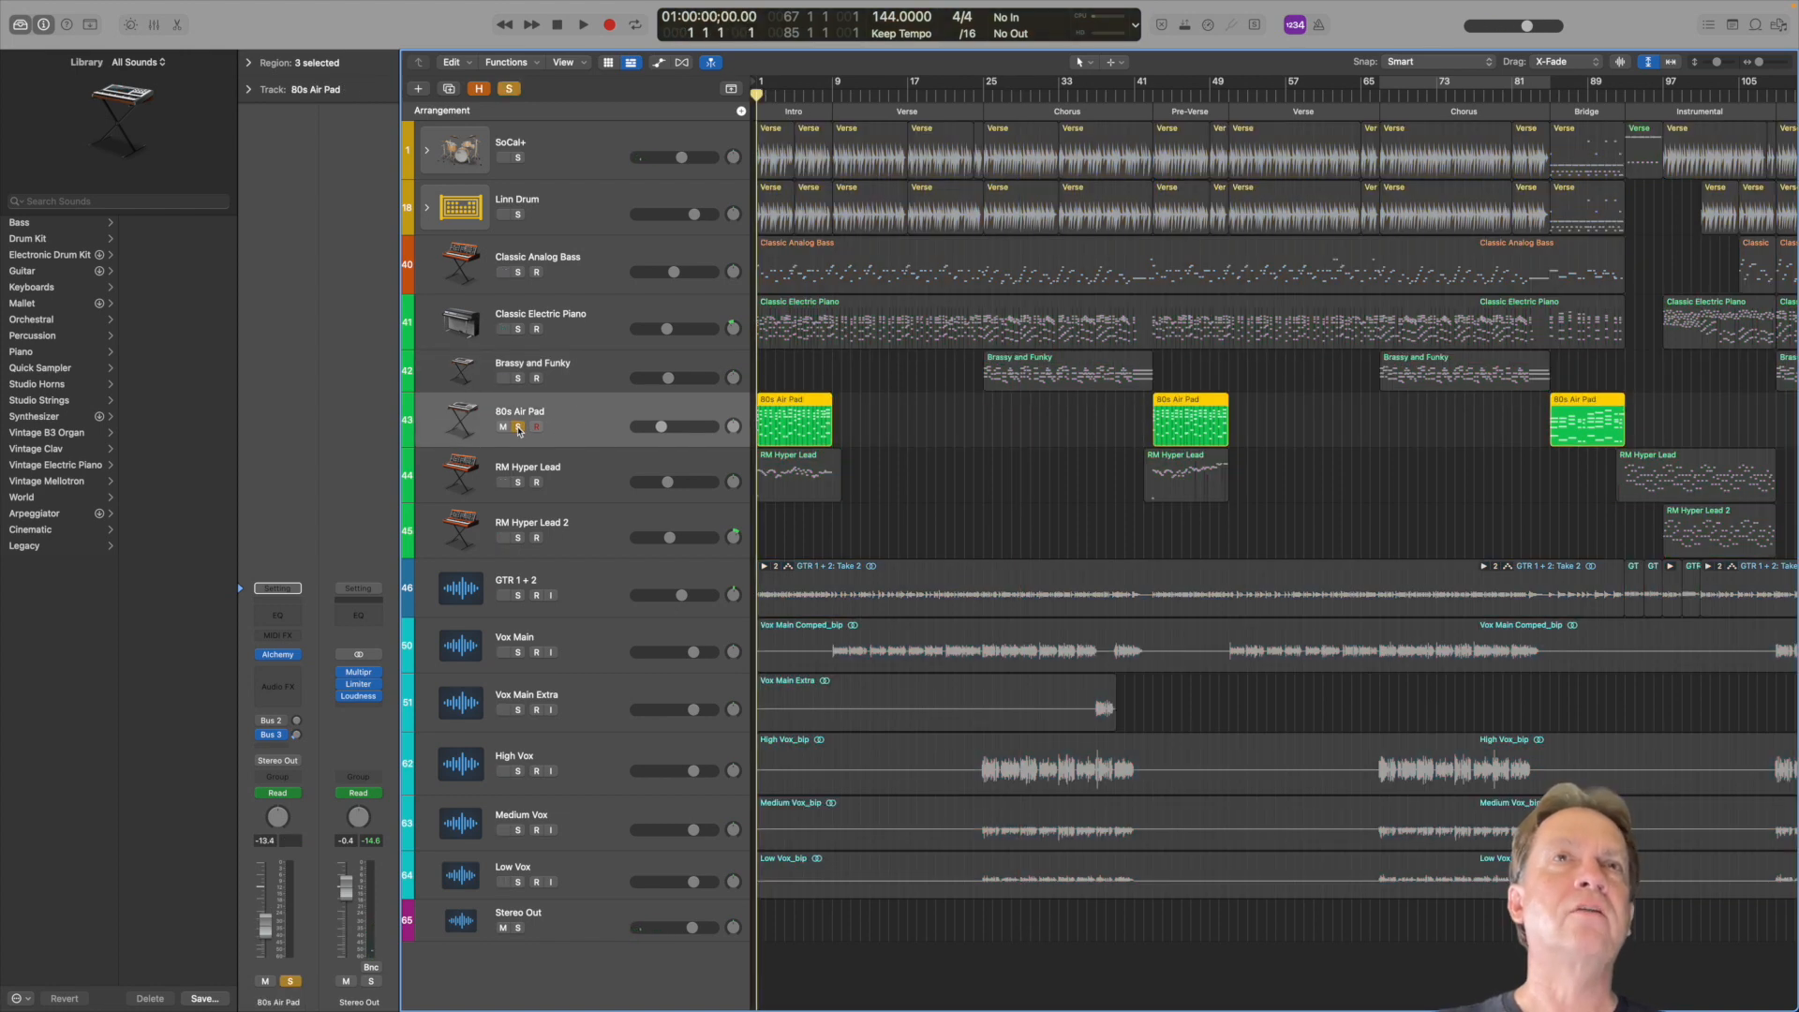
key("space")
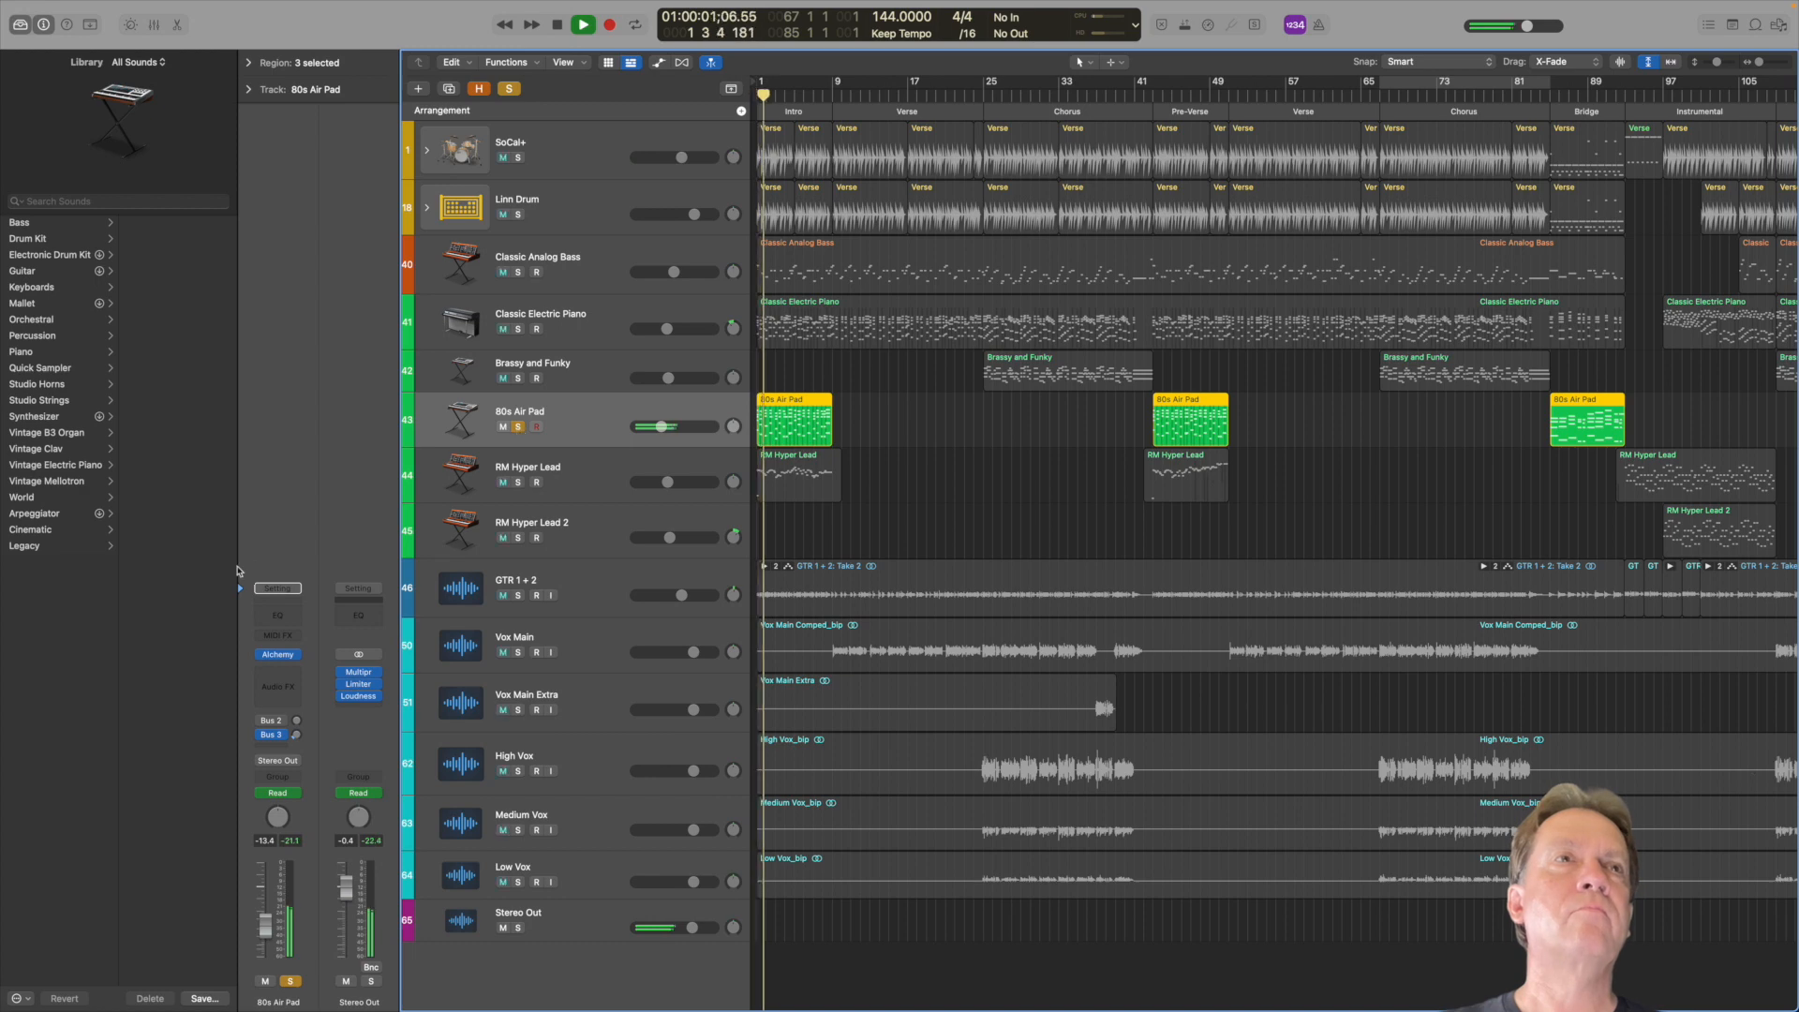
mouse_move(279, 655)
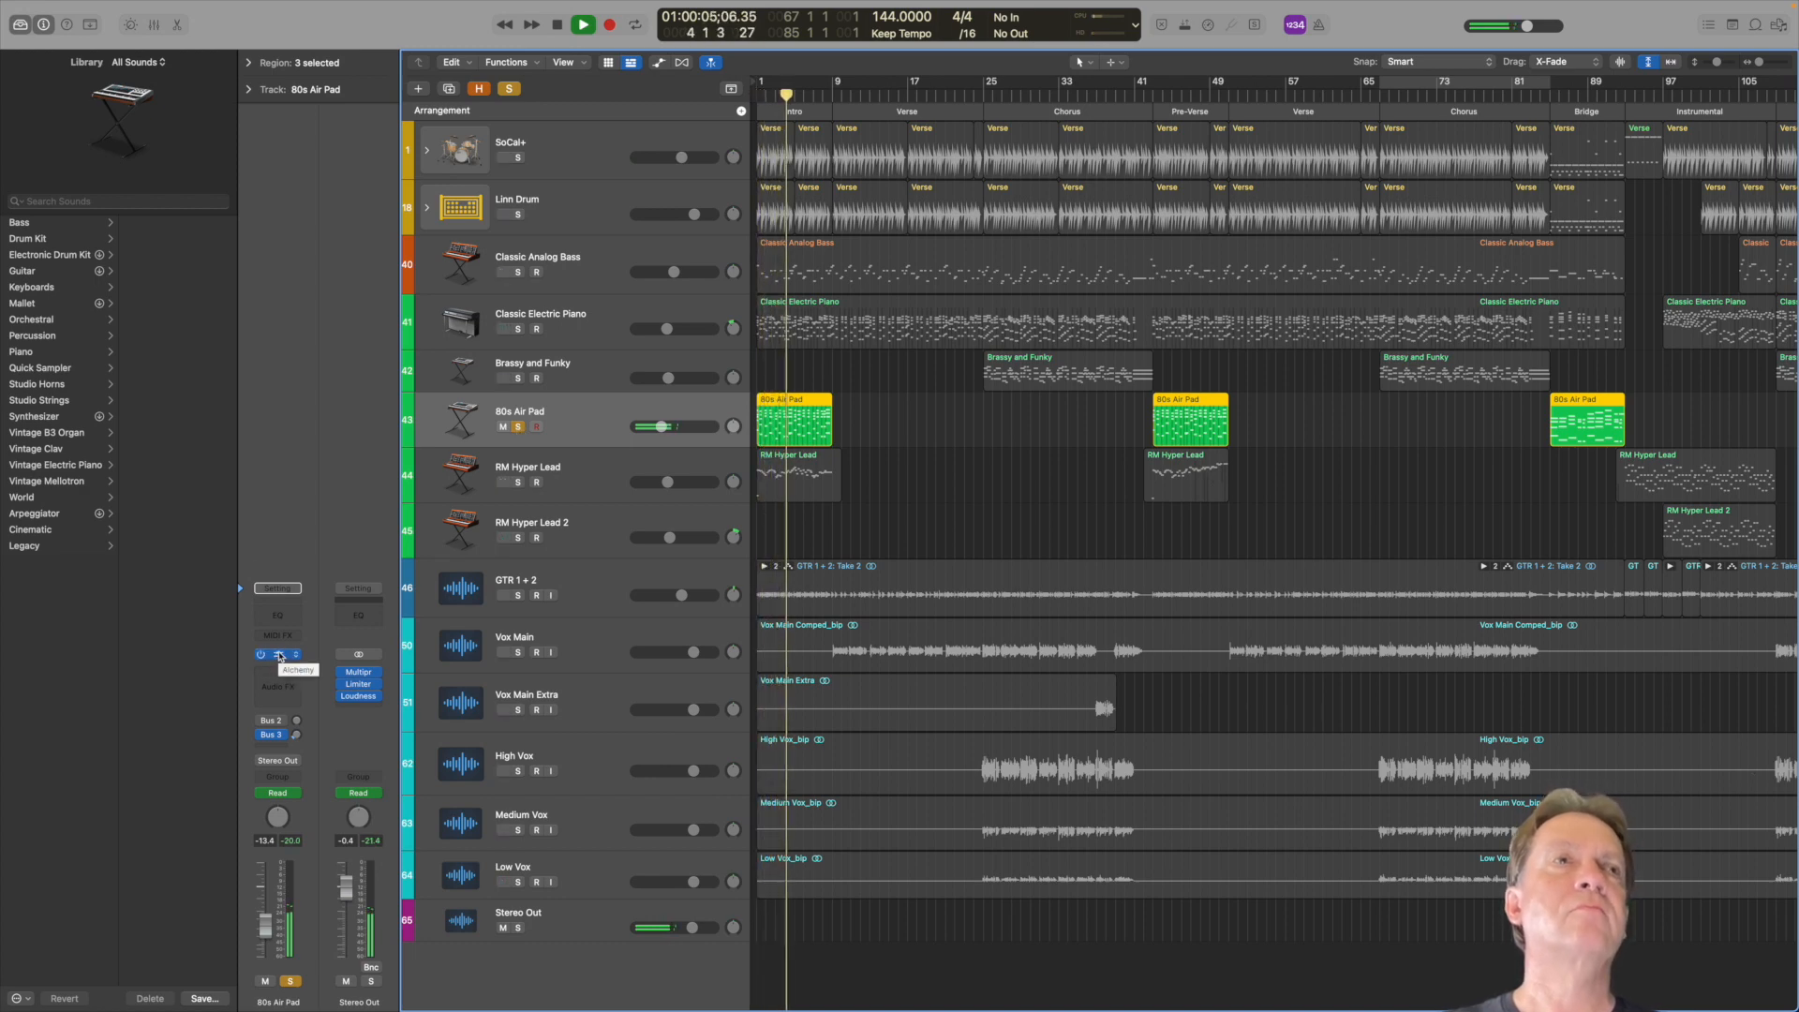
key("space")
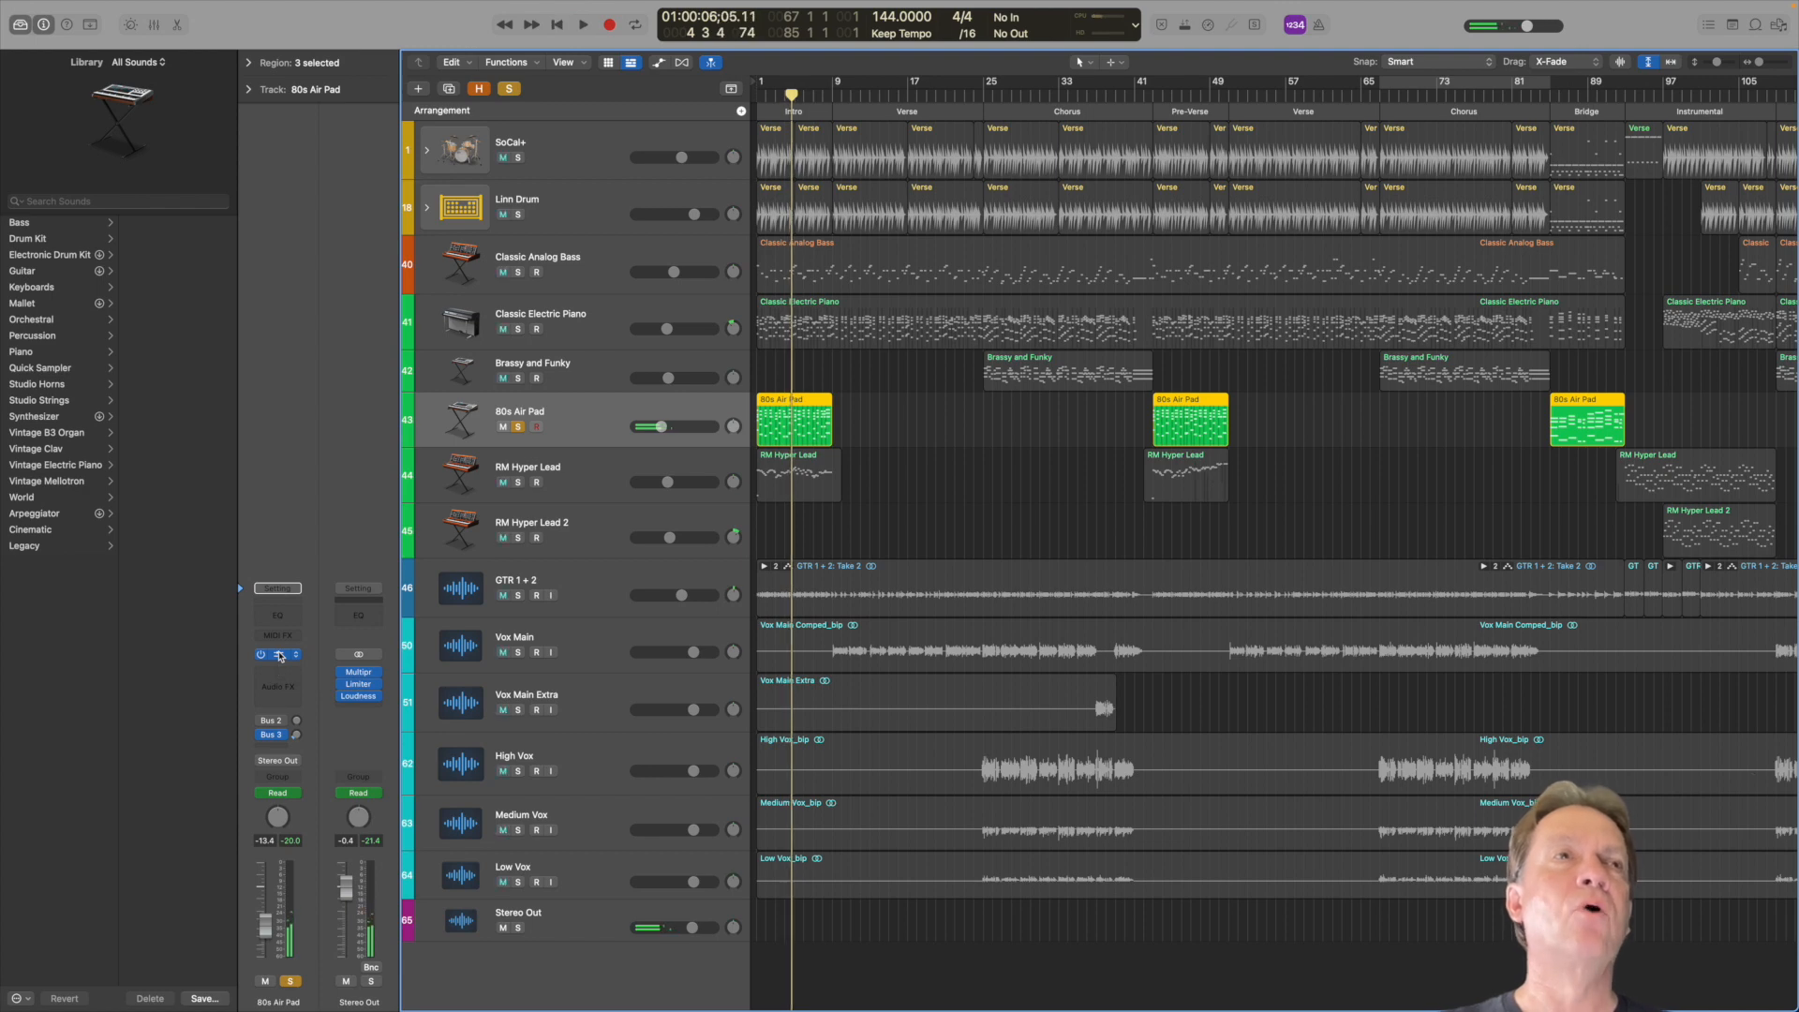
Examine the 80s Air Pad's Alchemy preset, check the Classic Analog Bass track's channel strip, and unsolo the pad
left_click(278, 655)
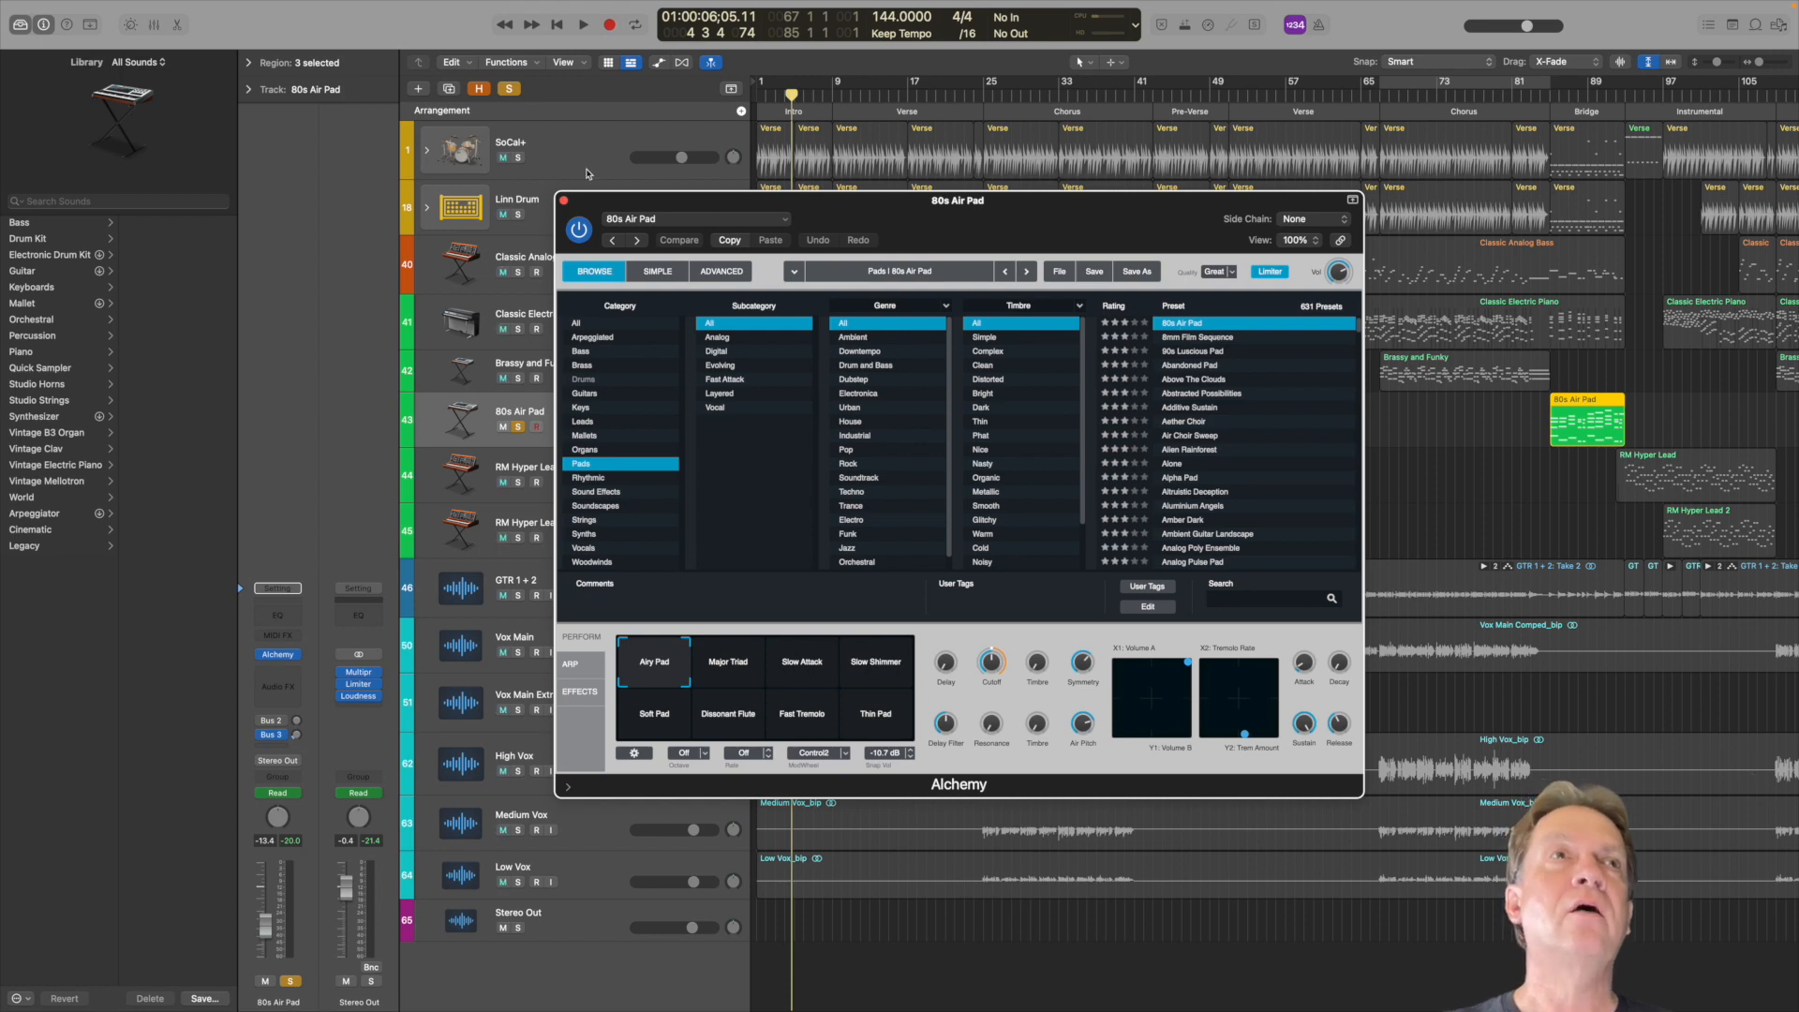
left_click(564, 201)
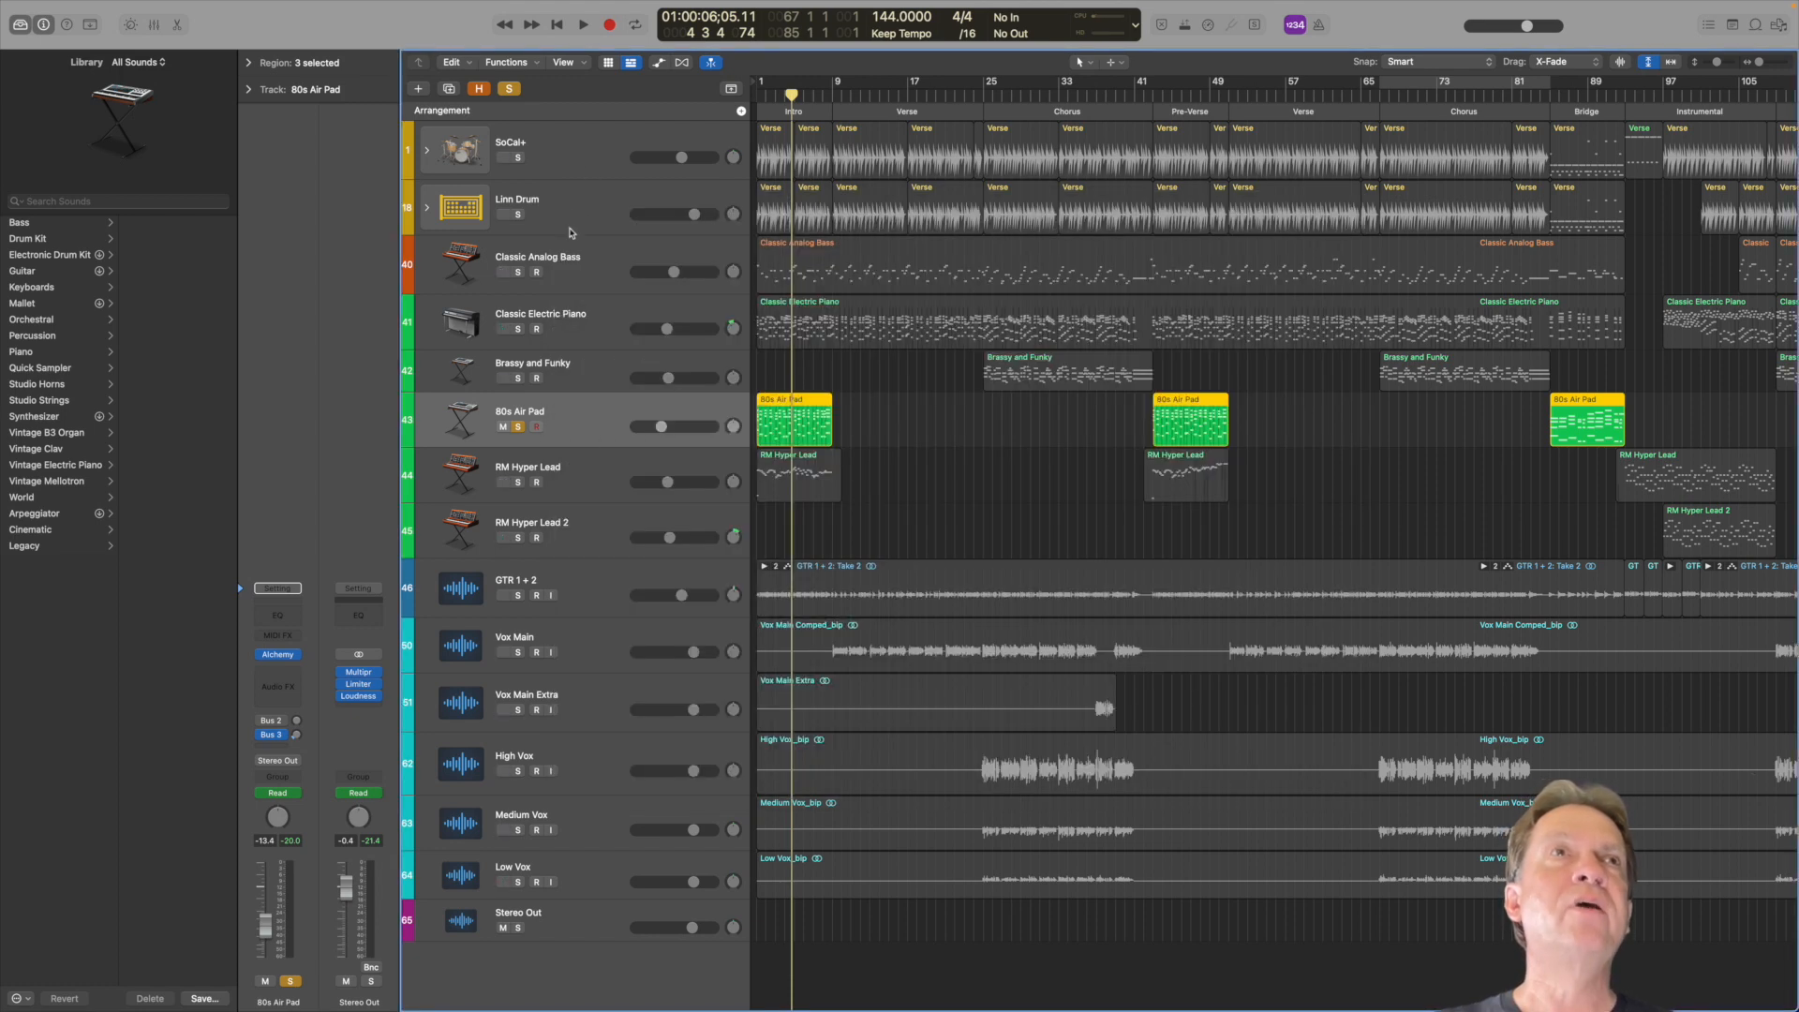
left_click(578, 270)
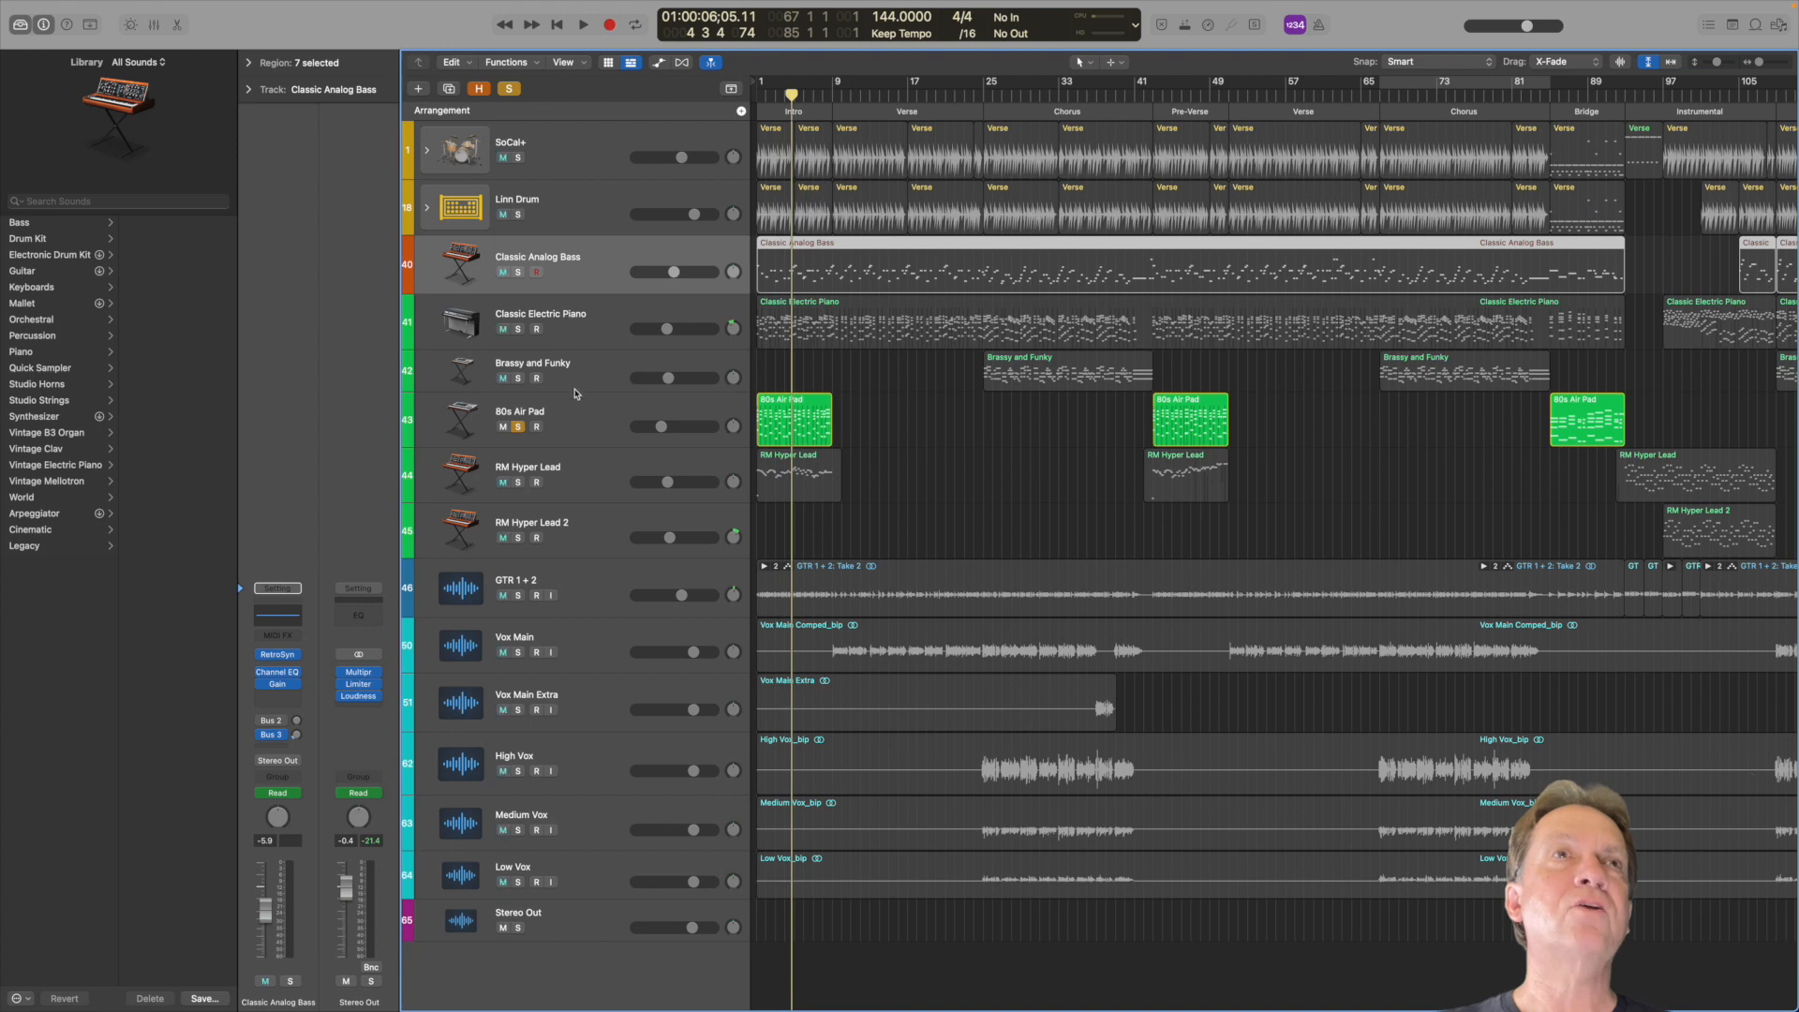
left_click(578, 426)
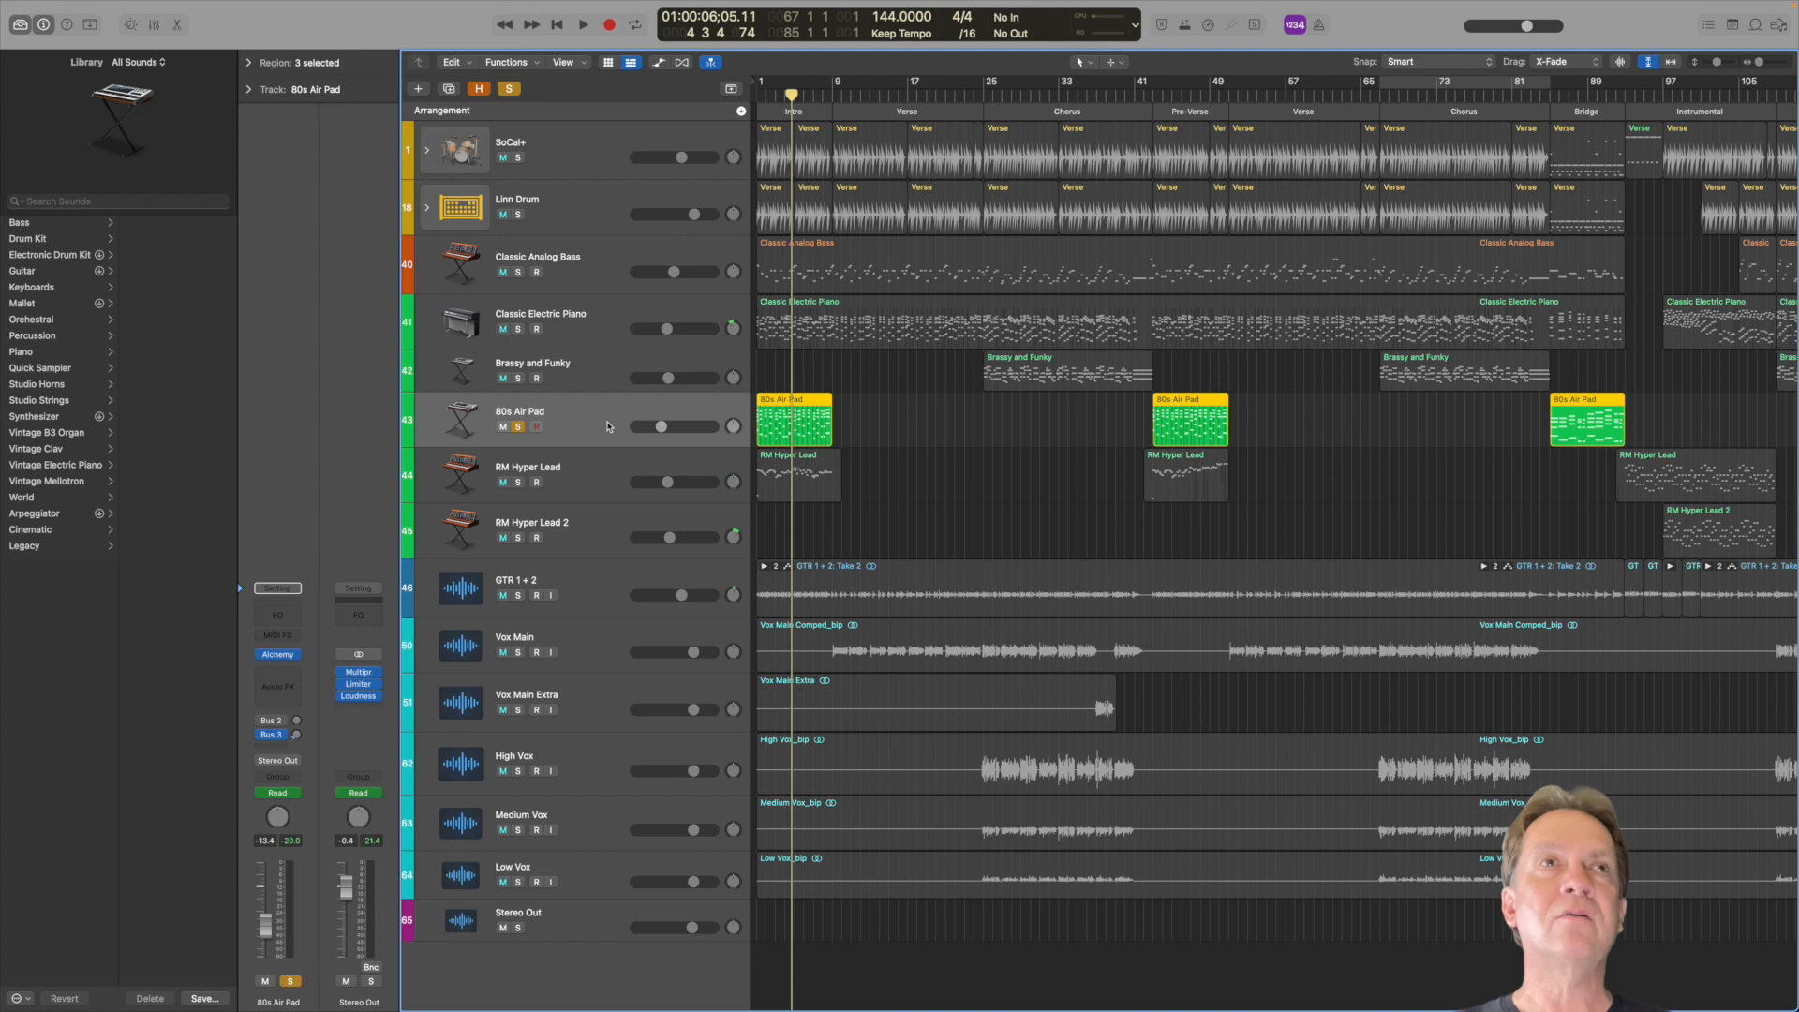
left_click(517, 427)
Solo RM Hyper Lead, listen to it from the start of the song, and examine its Retro Synth settings
key("Return")
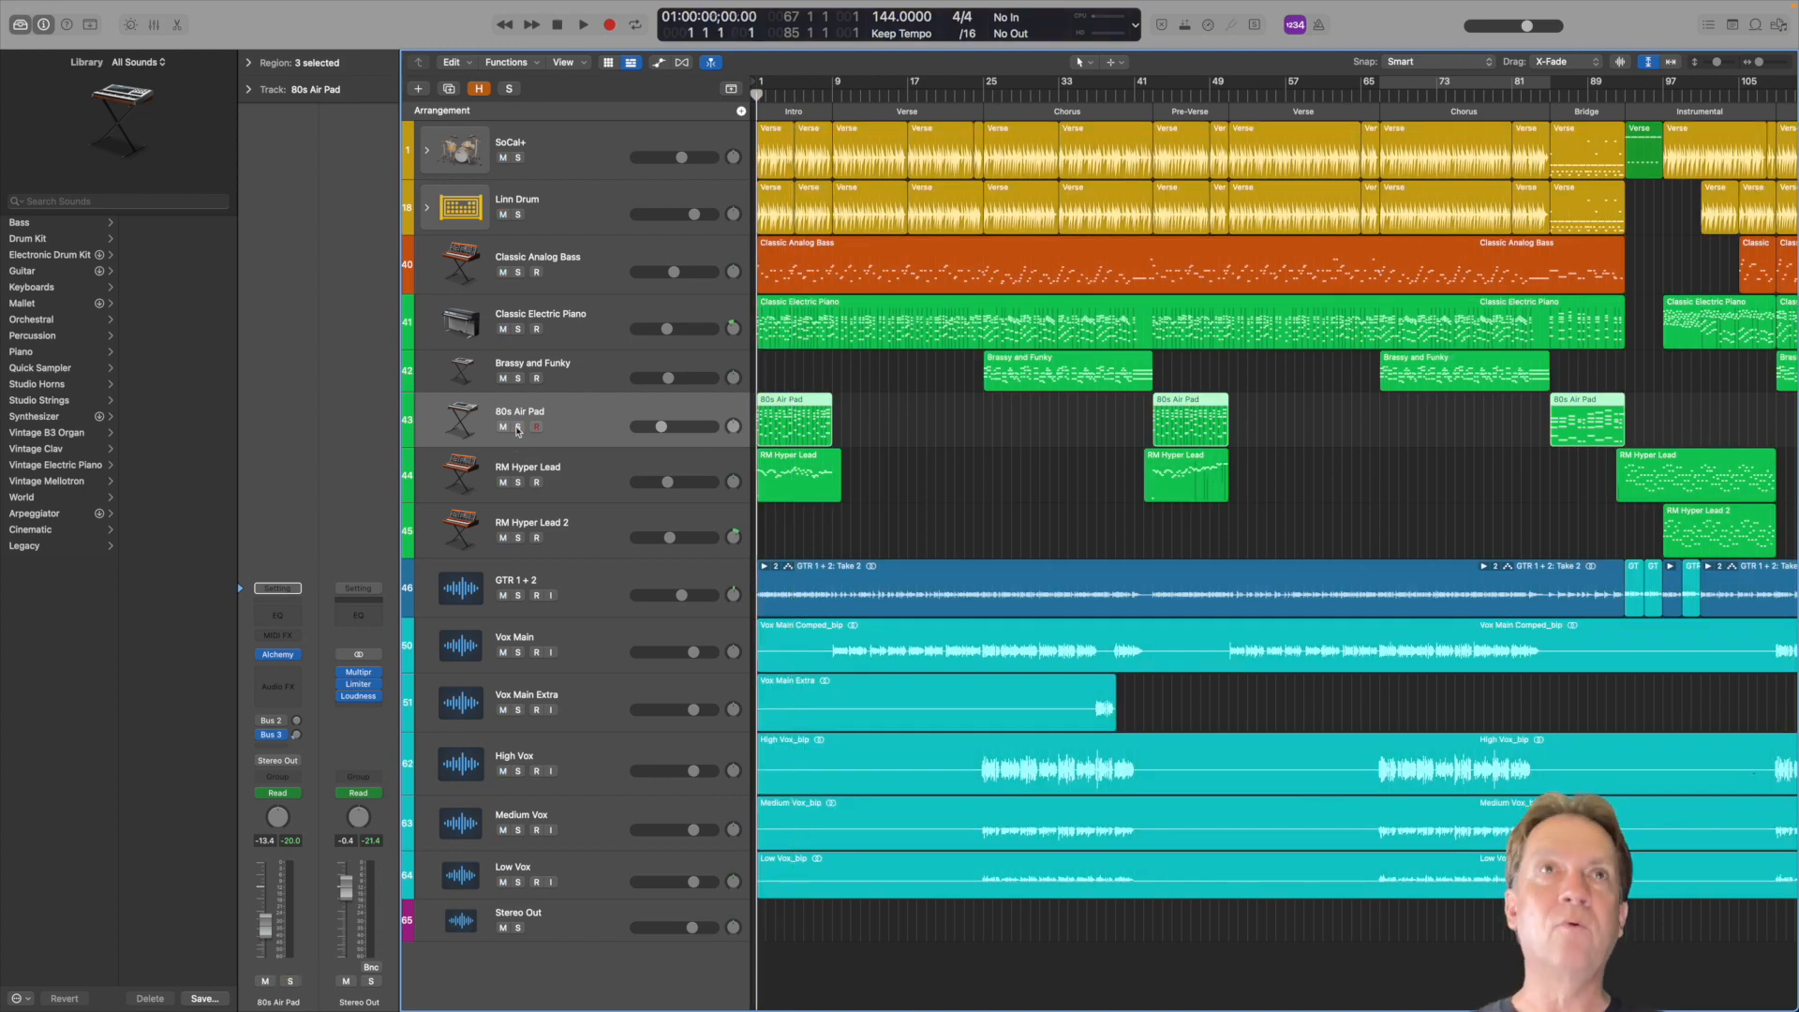
left_click(517, 482)
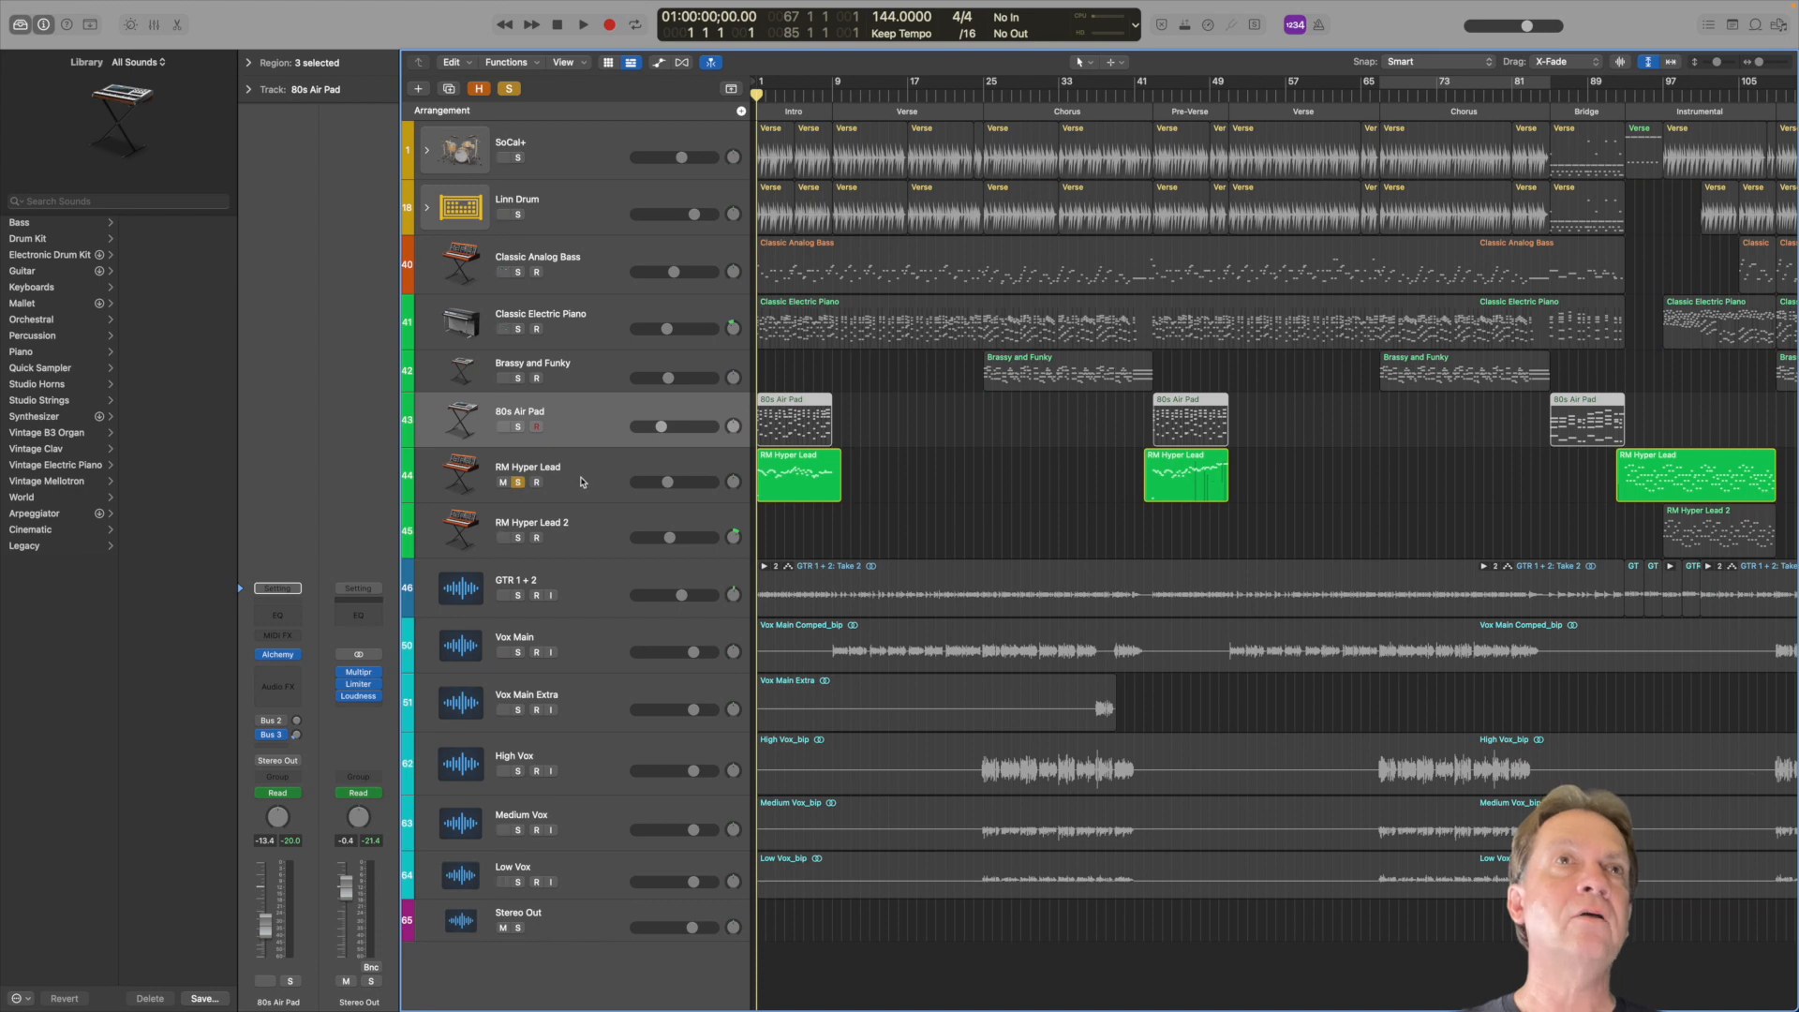
left_click(580, 482)
key("space")
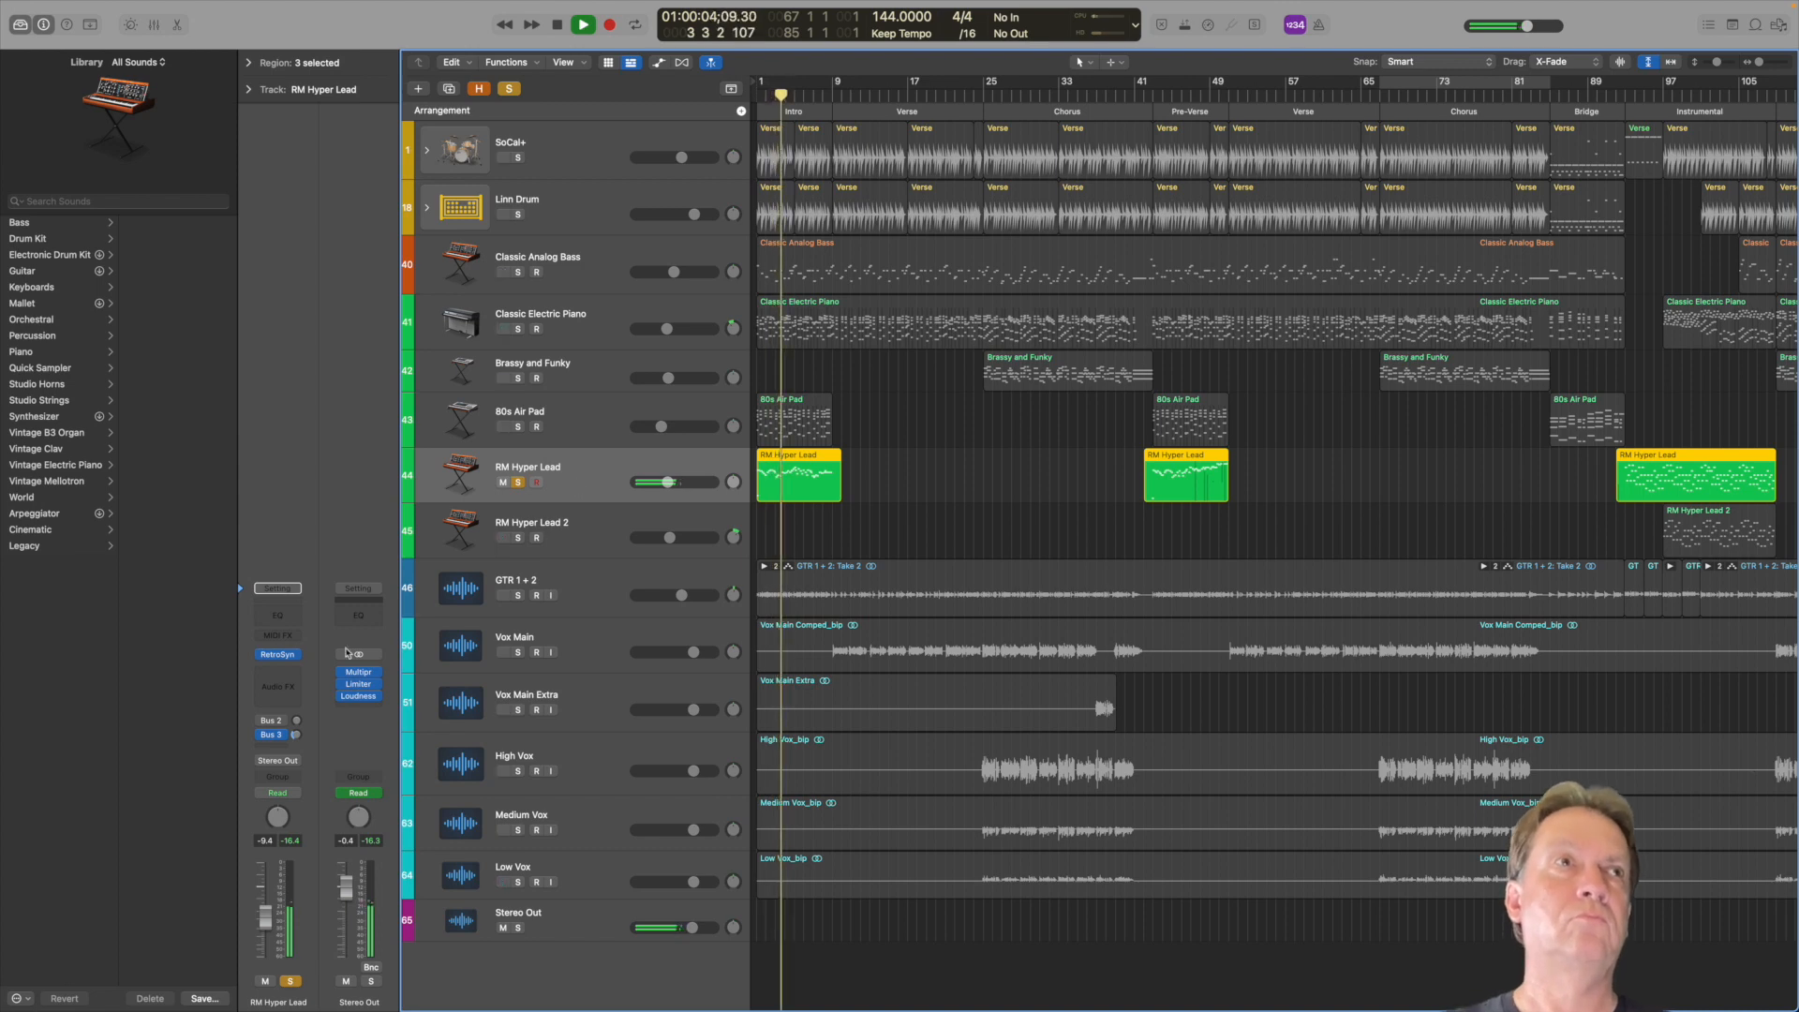
mouse_move(282, 659)
key("space")
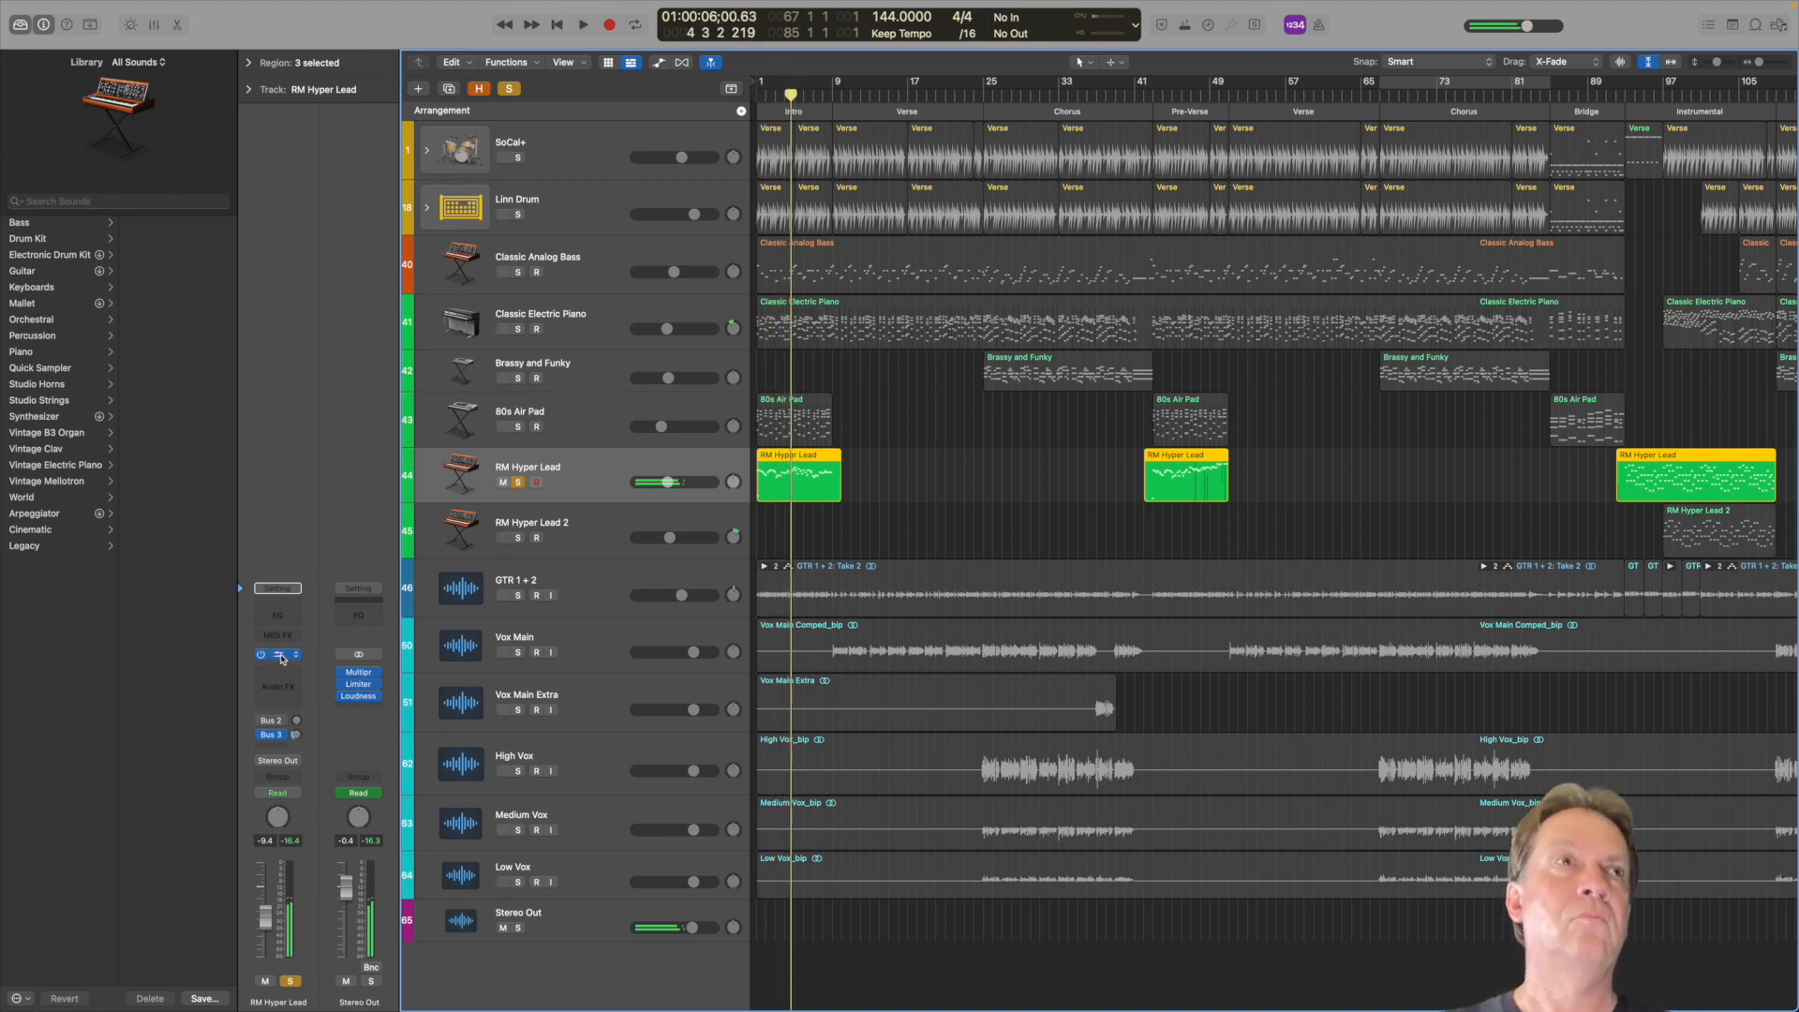
left_click(280, 655)
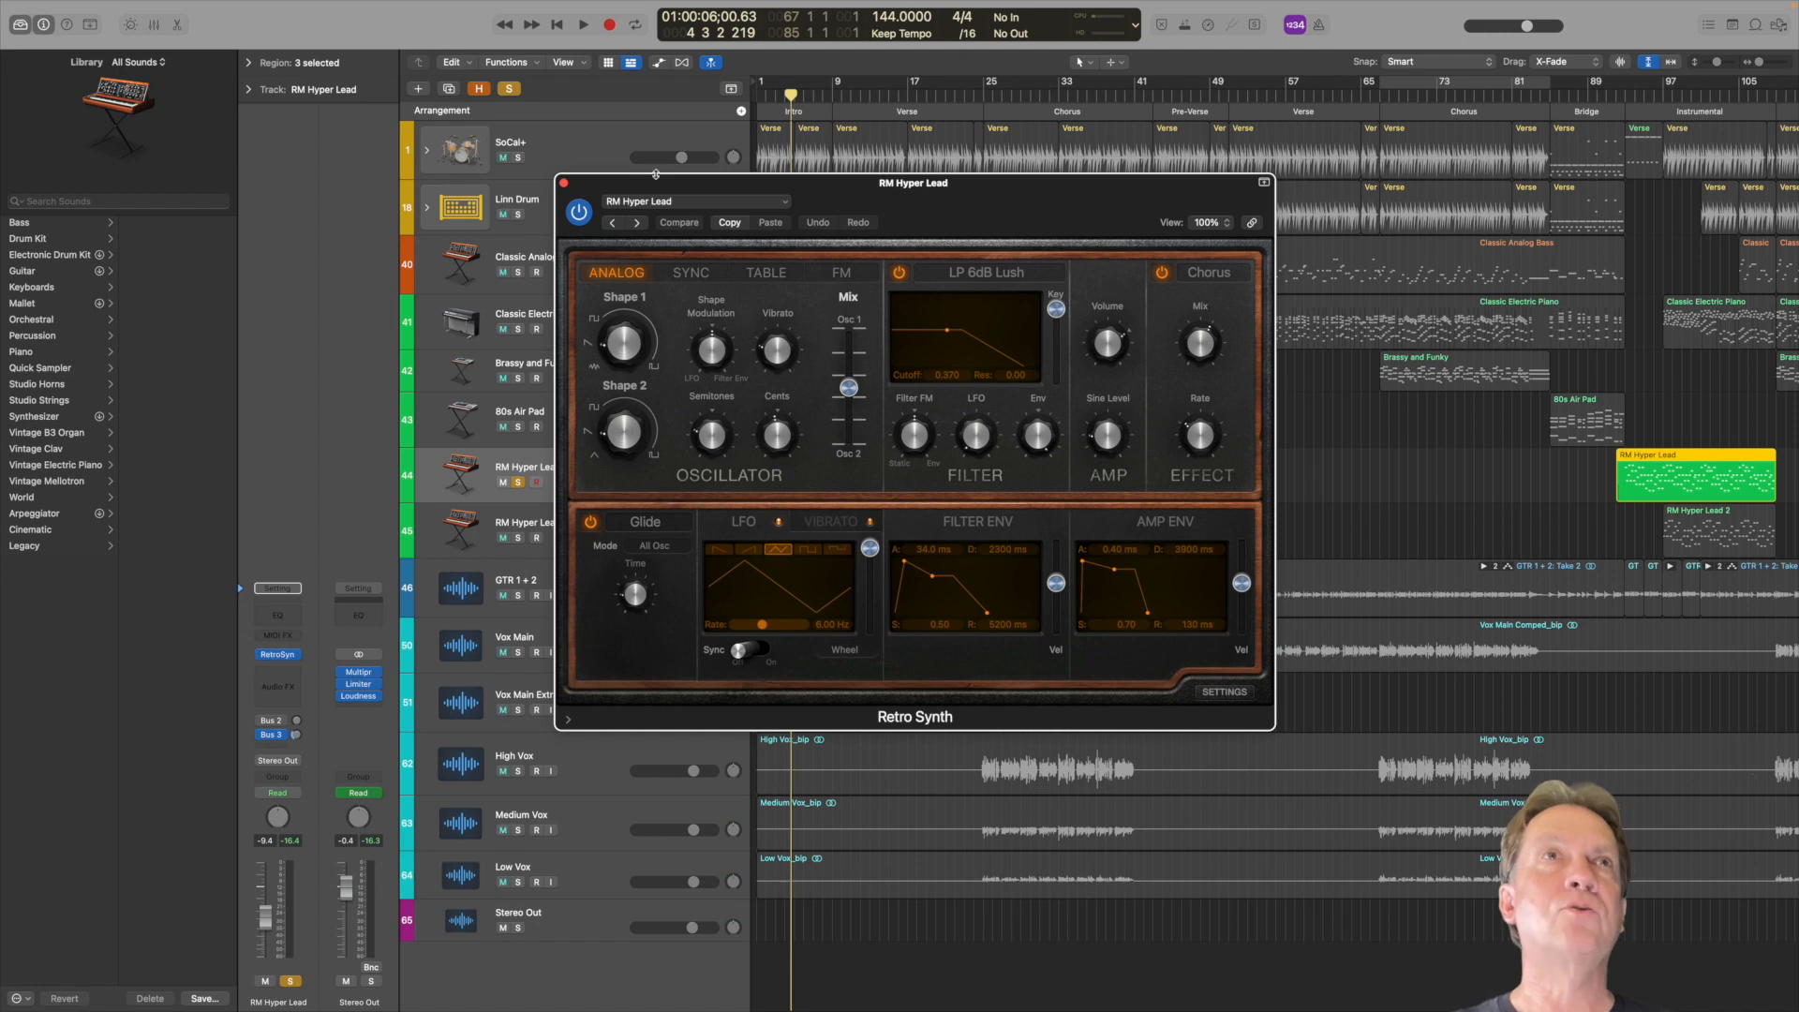
left_click(563, 182)
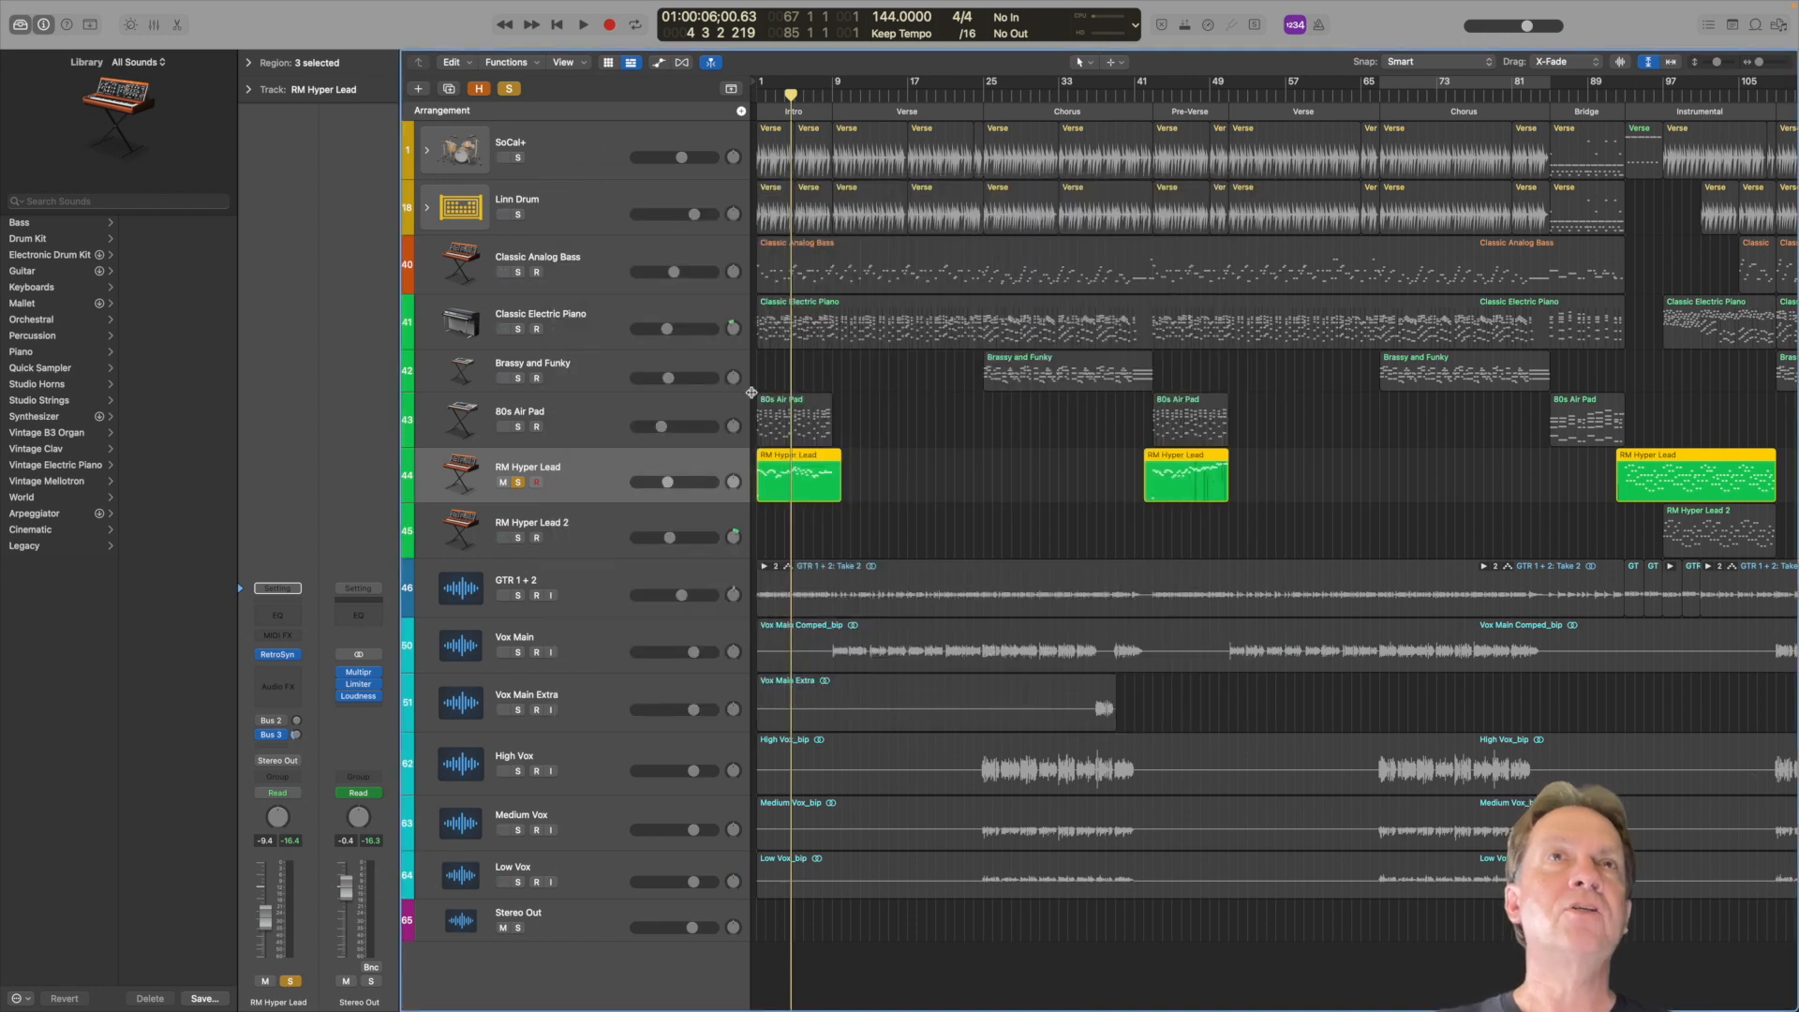
Open the intro RM Hyper Lead region in the Piano Roll and inspect its first melody note and the tiny D#2 note at bar 1
double_click(771, 485)
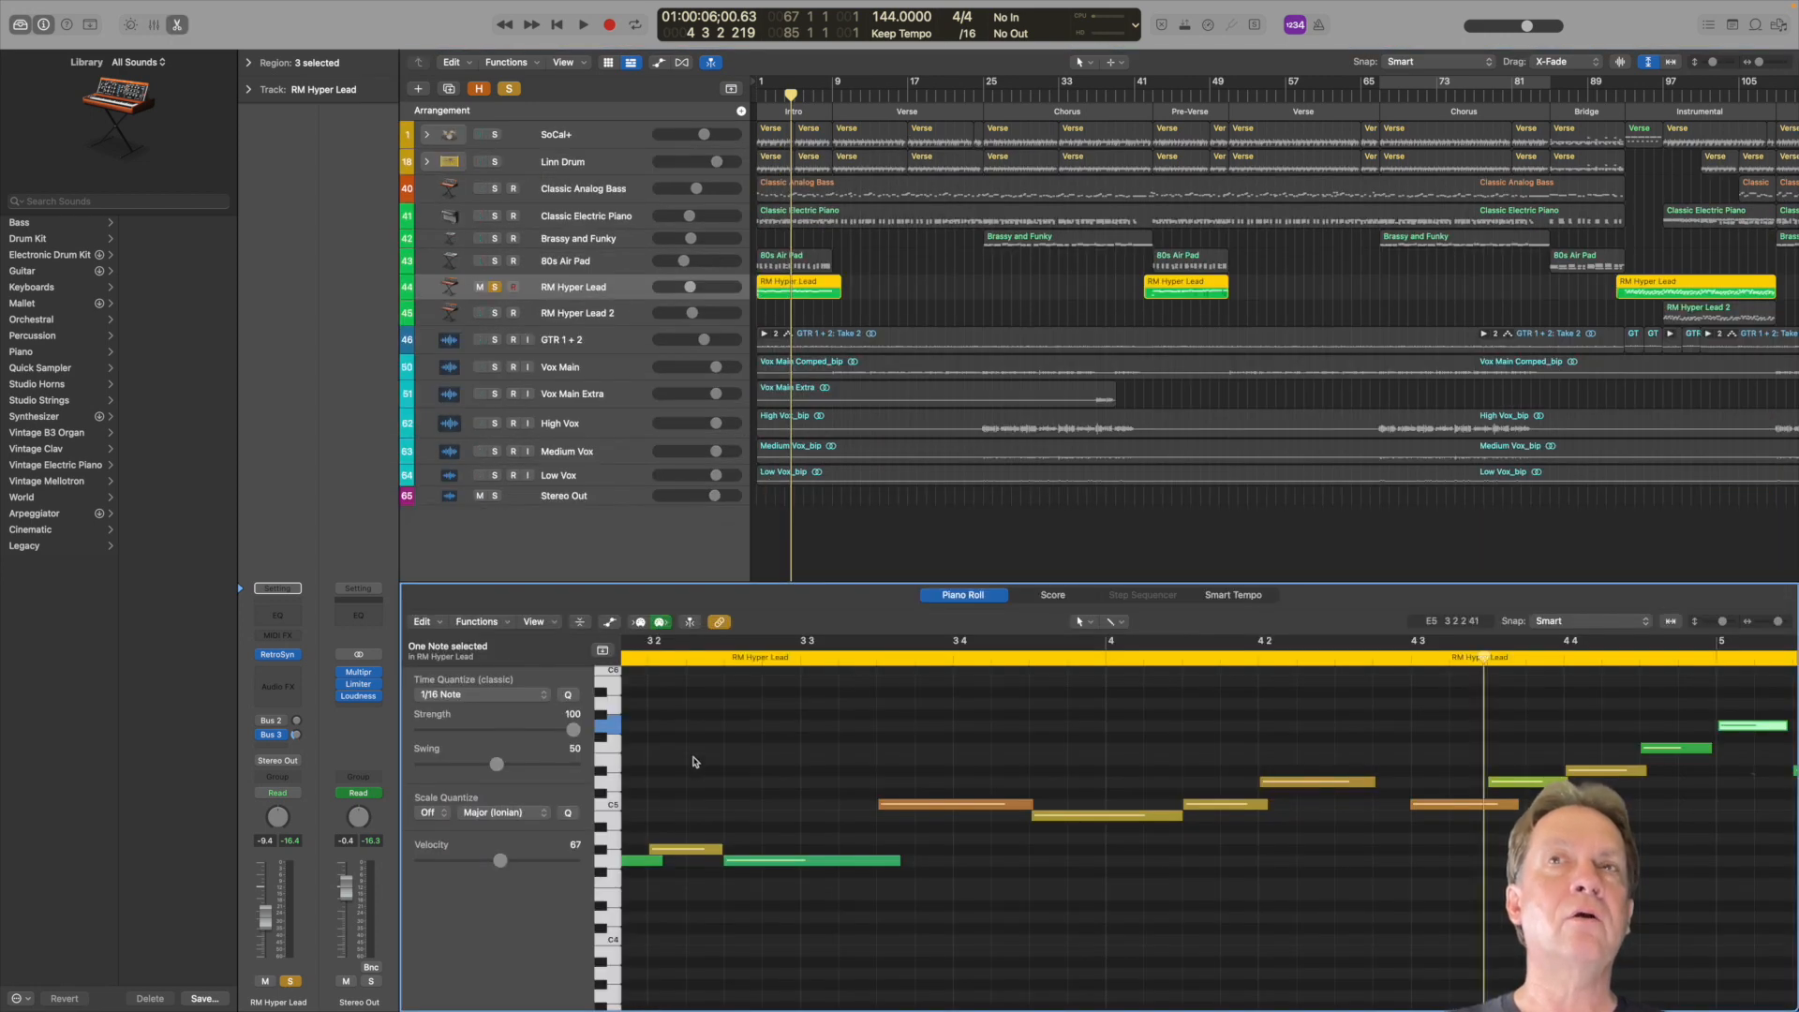
scroll(694, 762, "left", 15)
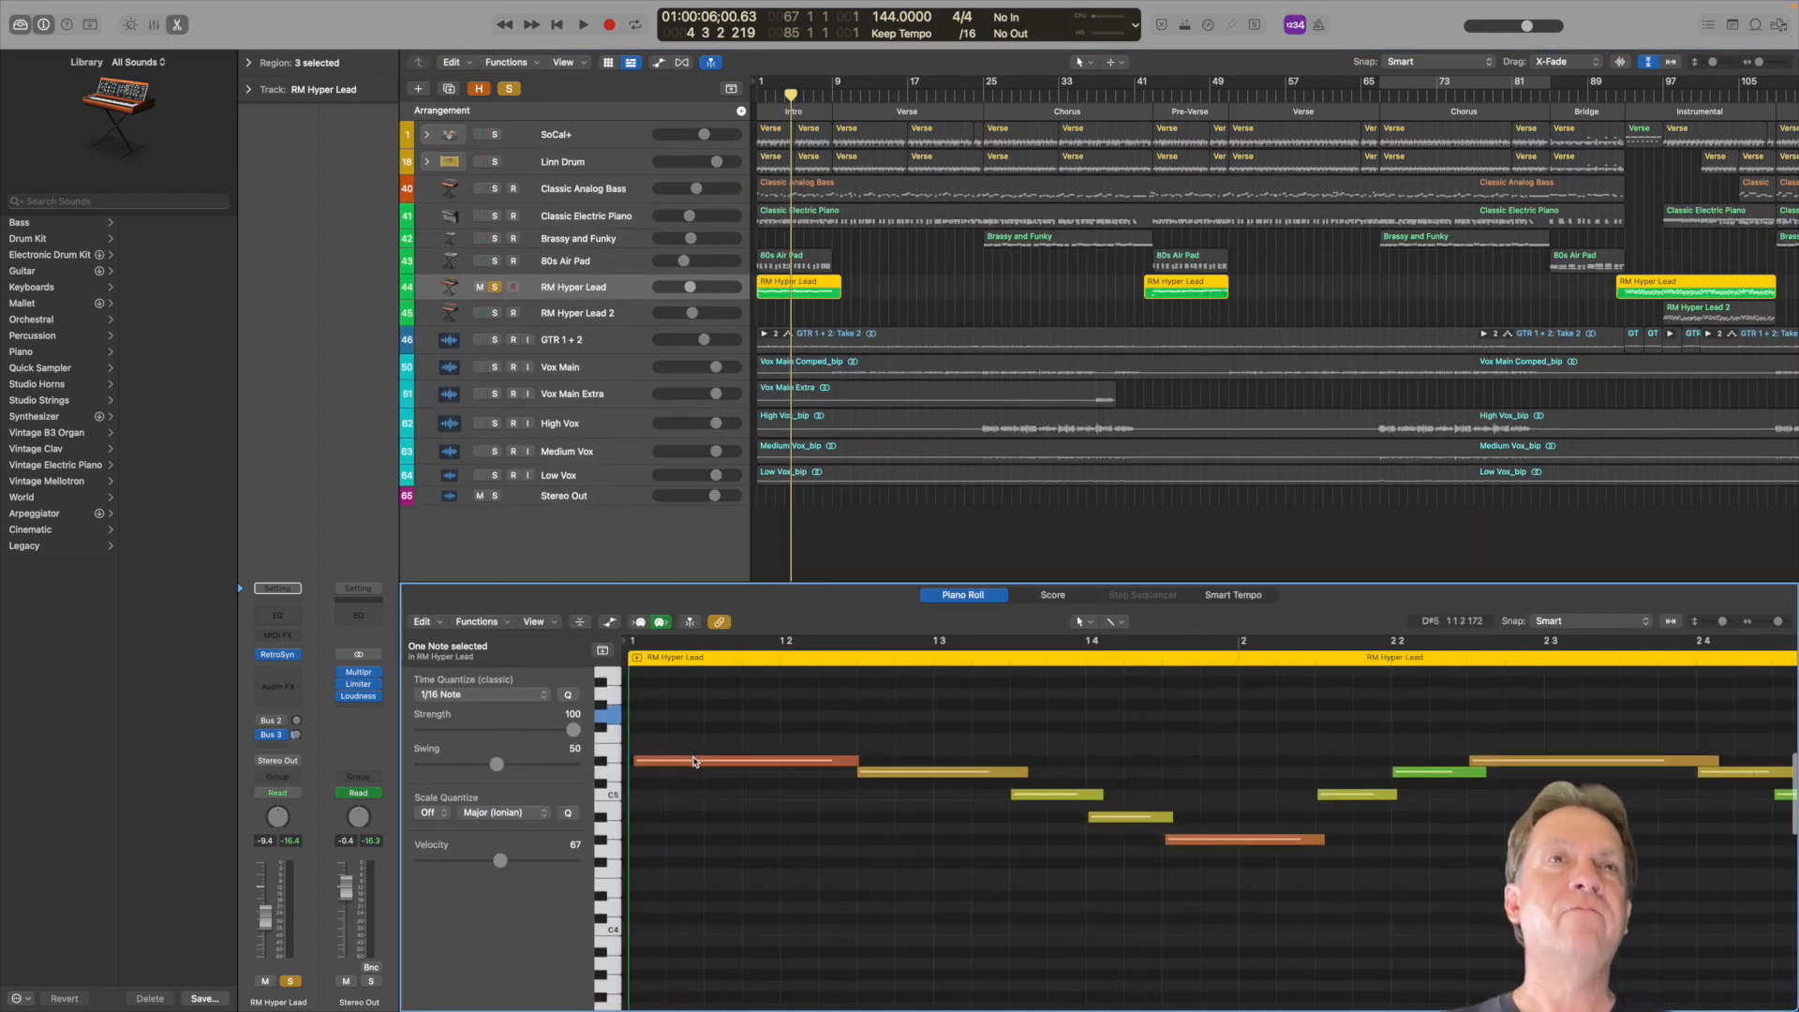
left_click(644, 761)
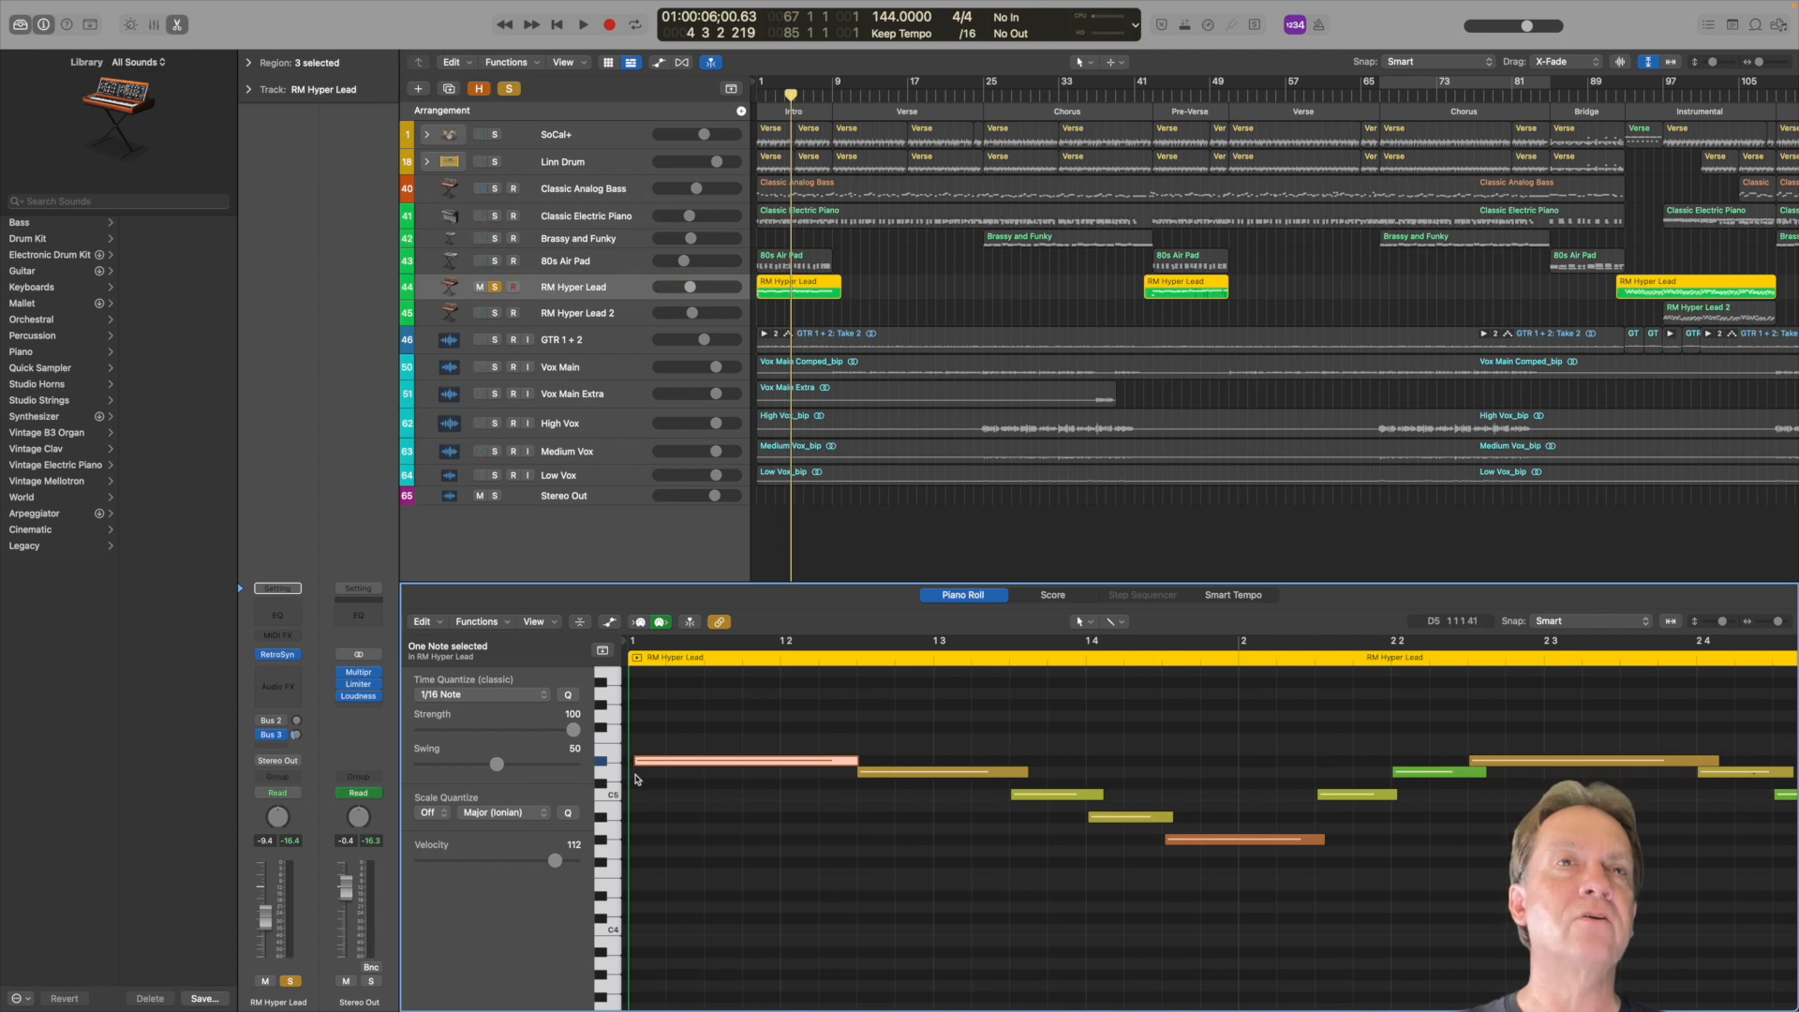
scroll(648, 801, "down", 10)
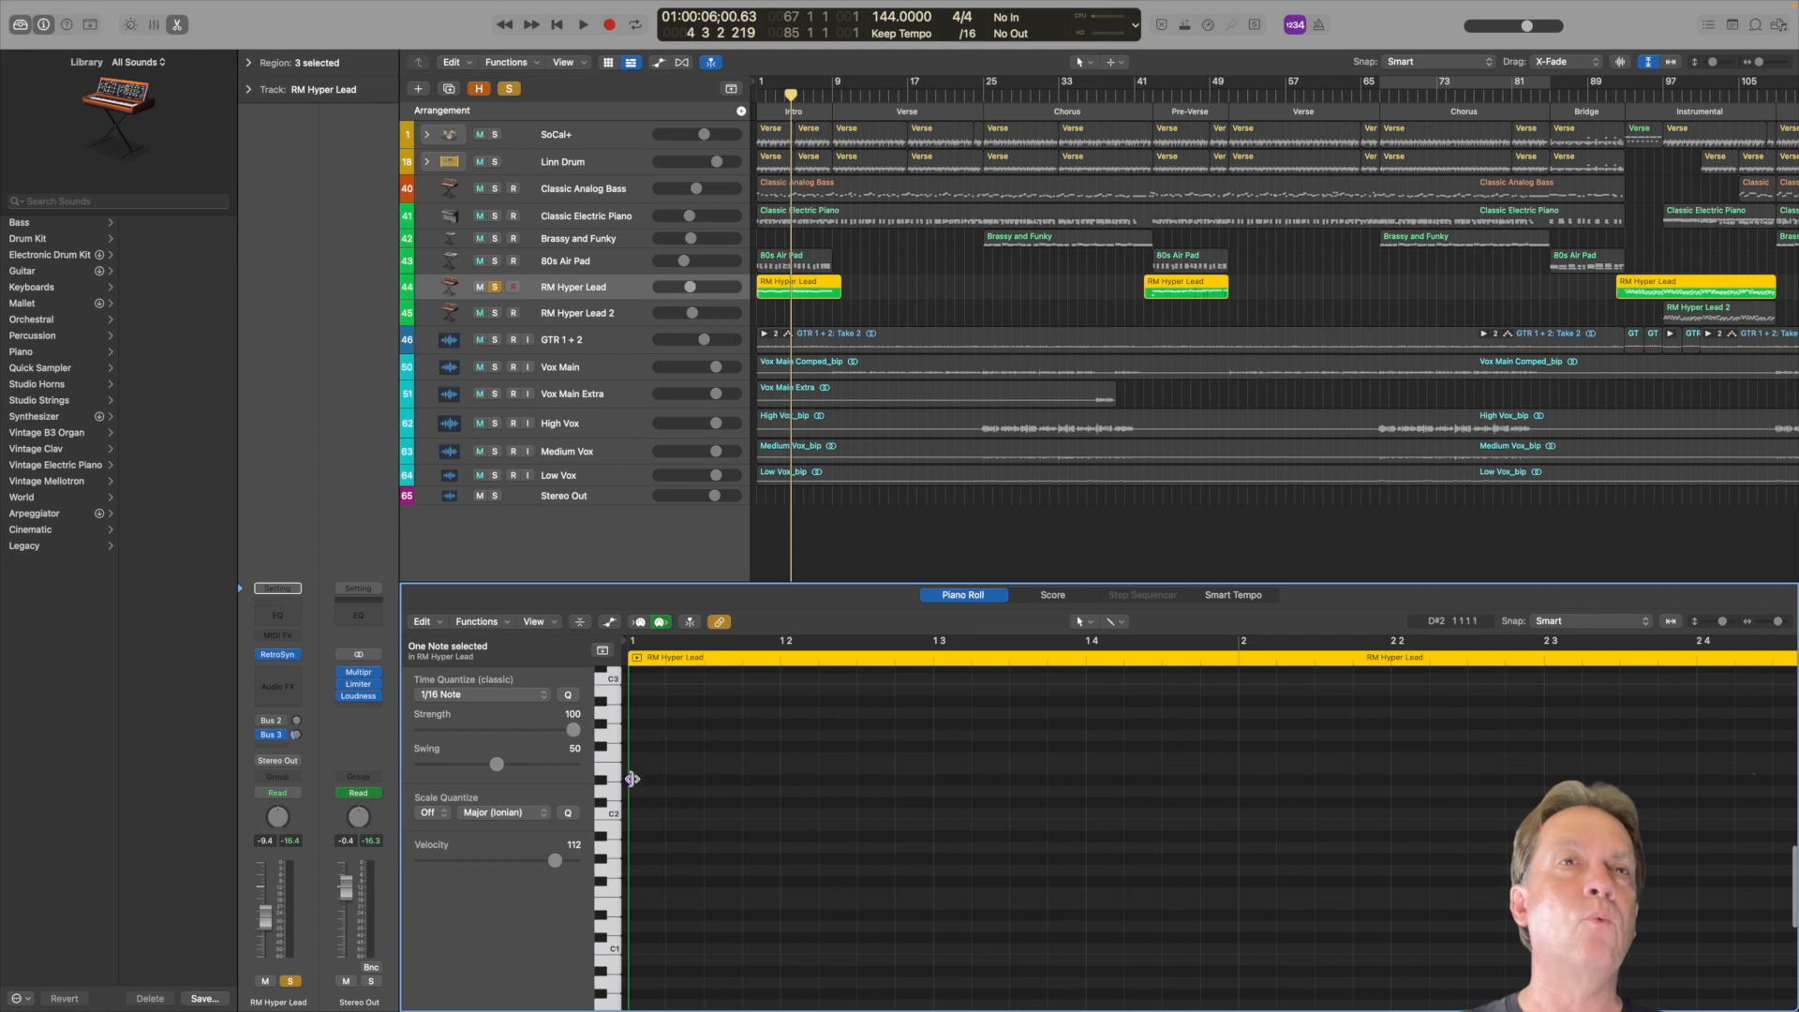
left_click(631, 784)
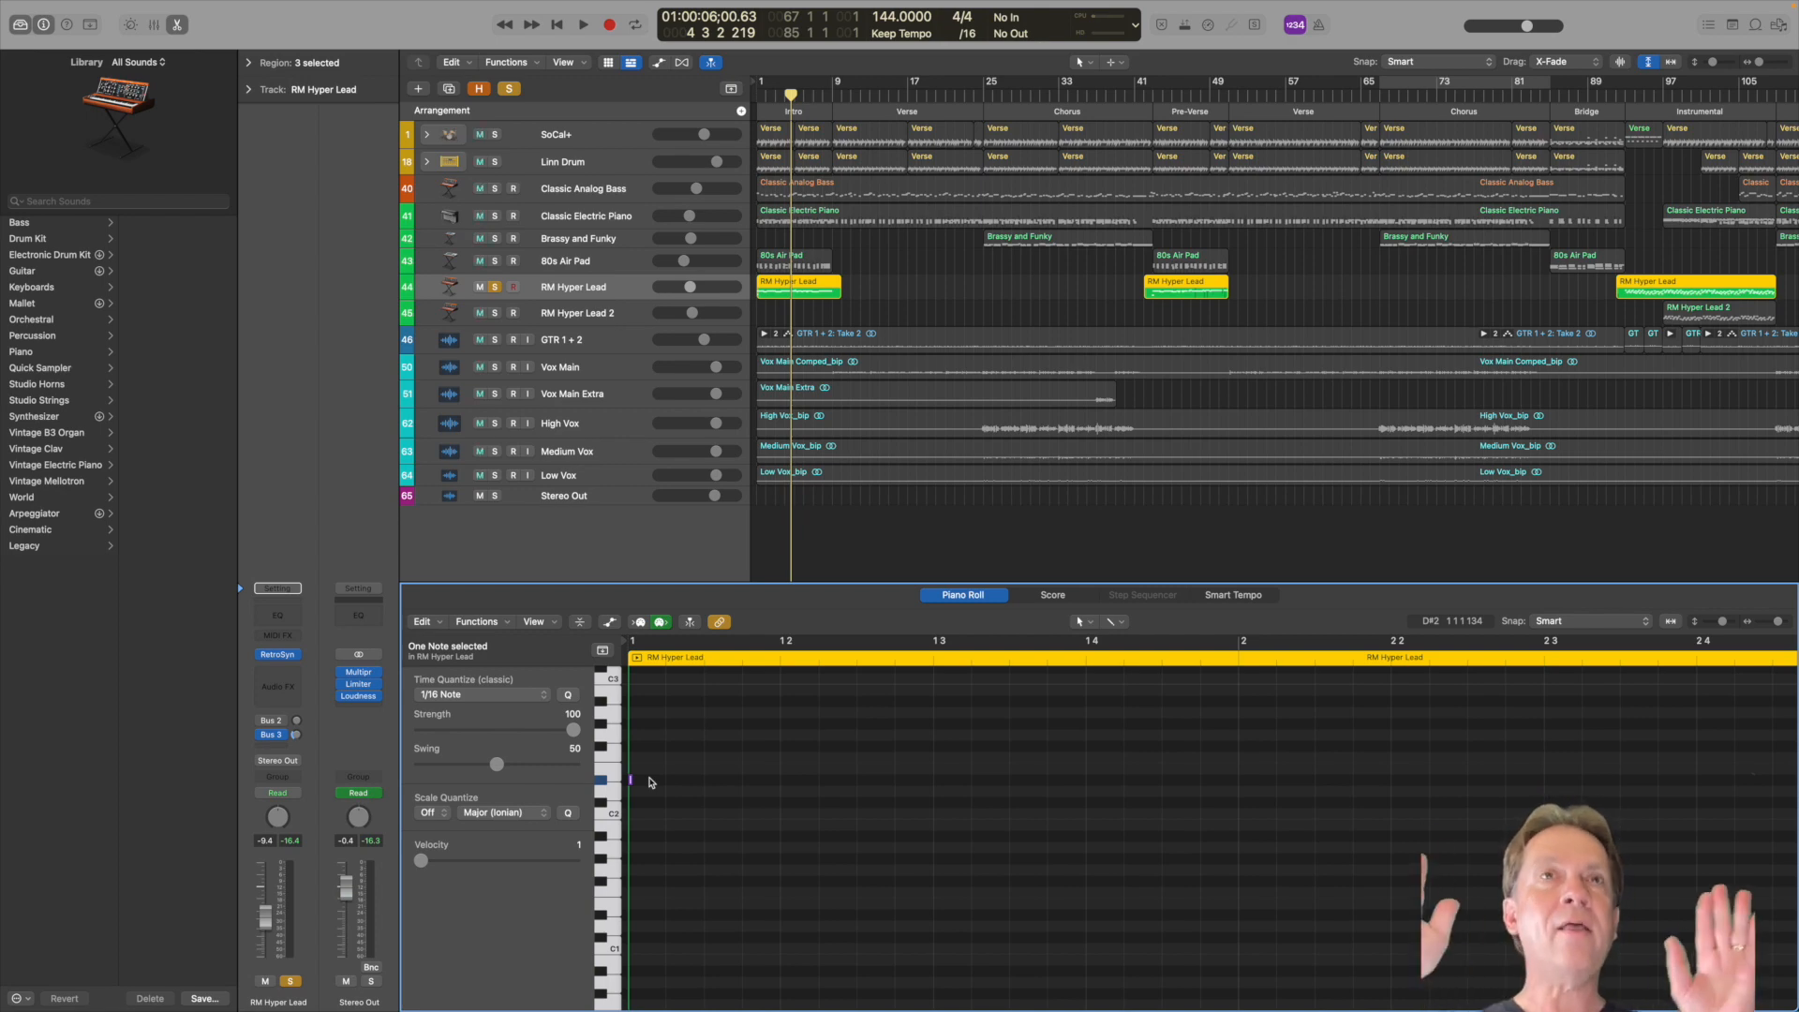
Play the soloed RM Hyper Lead region briefly from the song start to check the opening around the low D#2 note
key("Return")
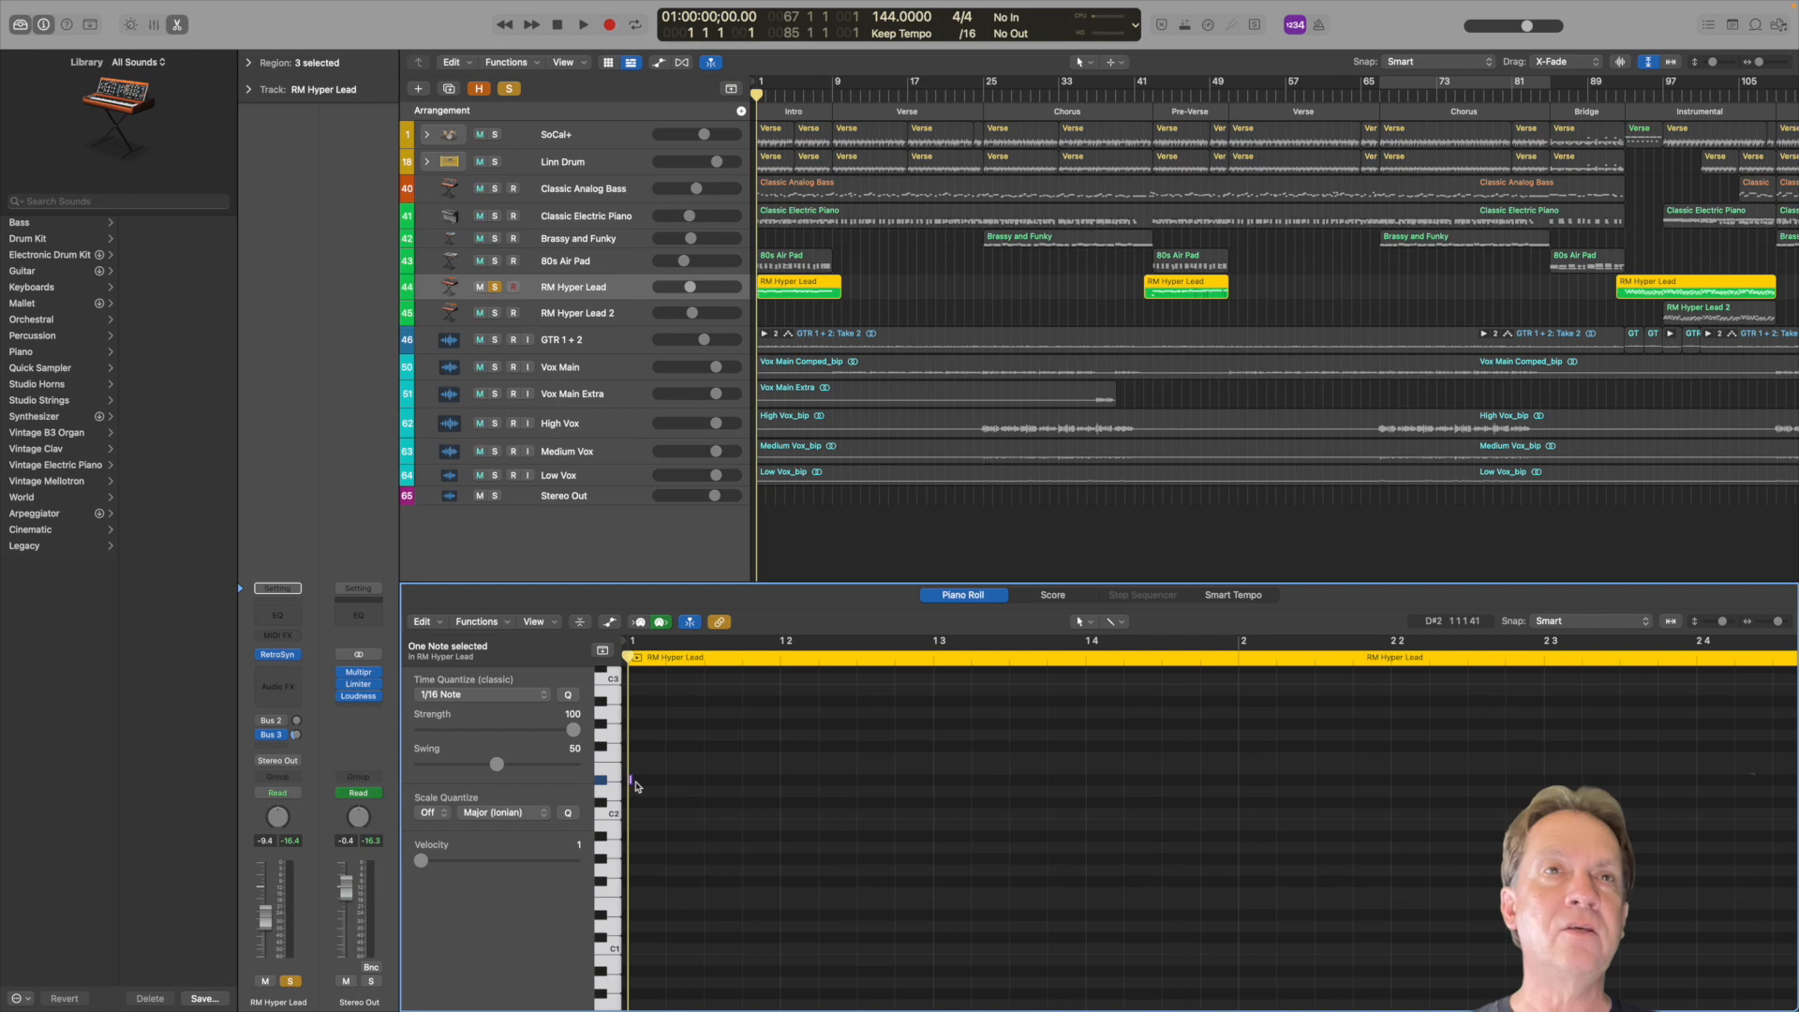
mouse_move(629, 780)
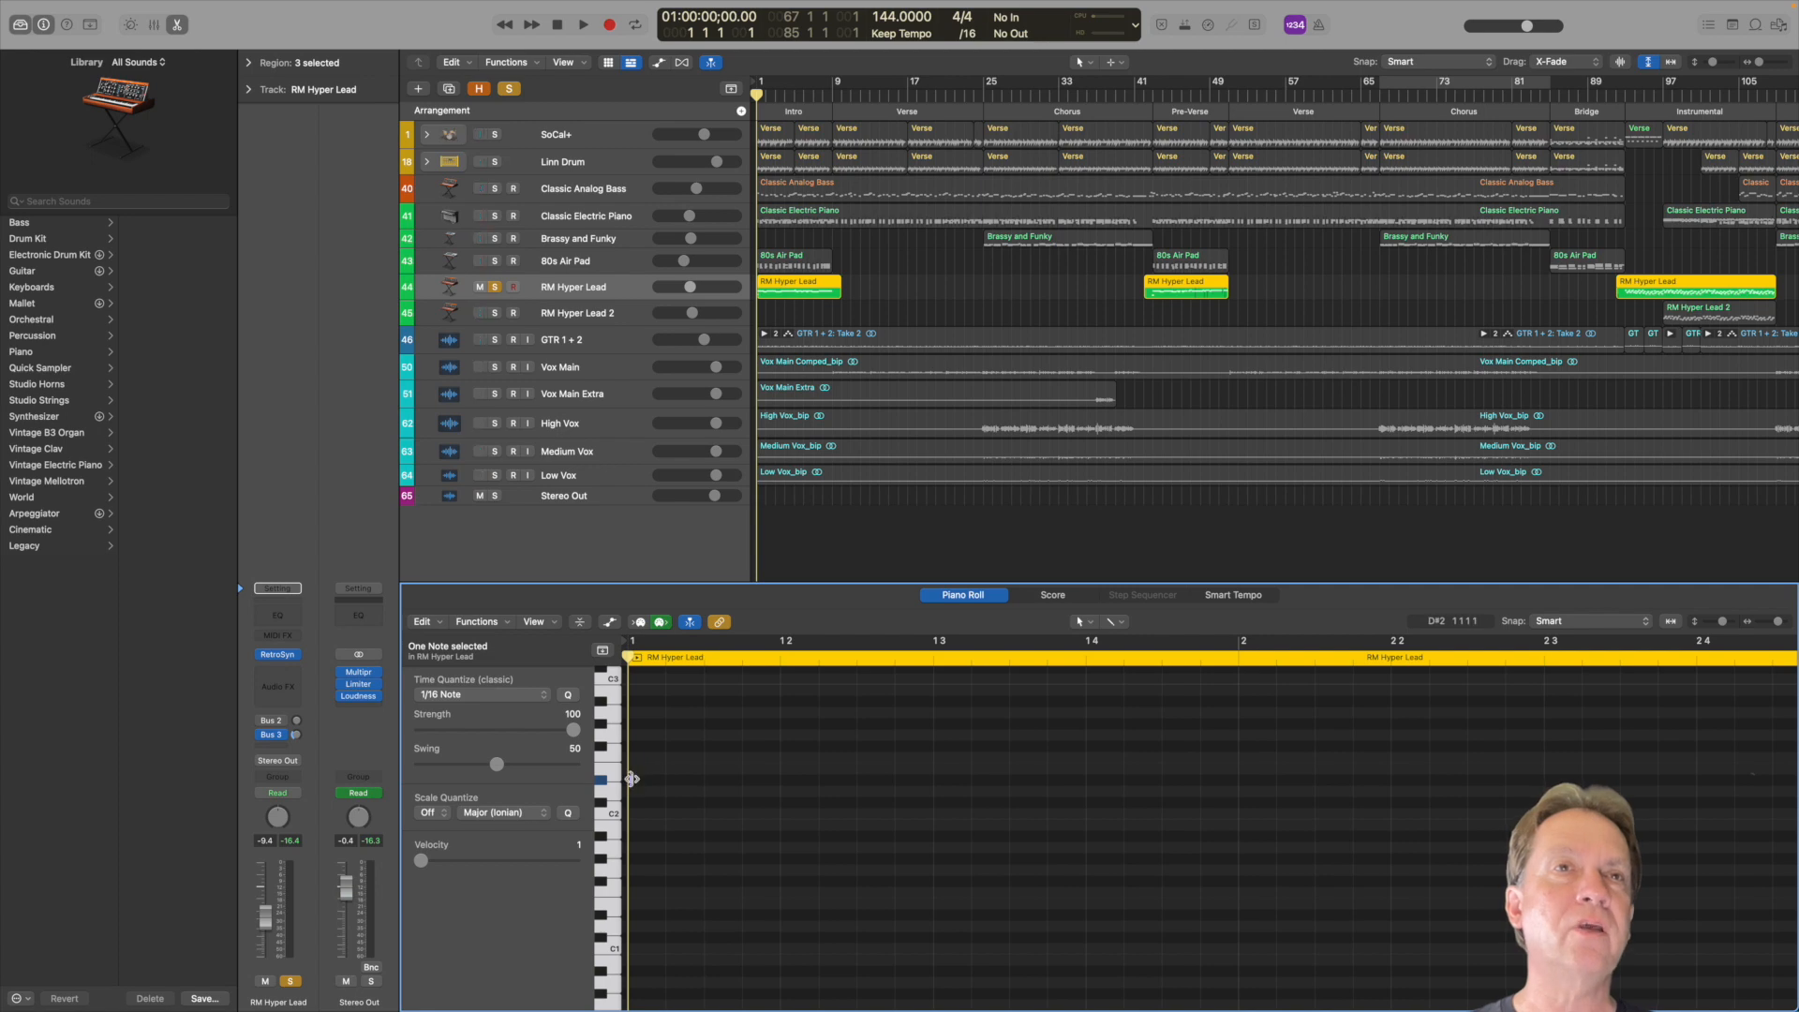
key("space")
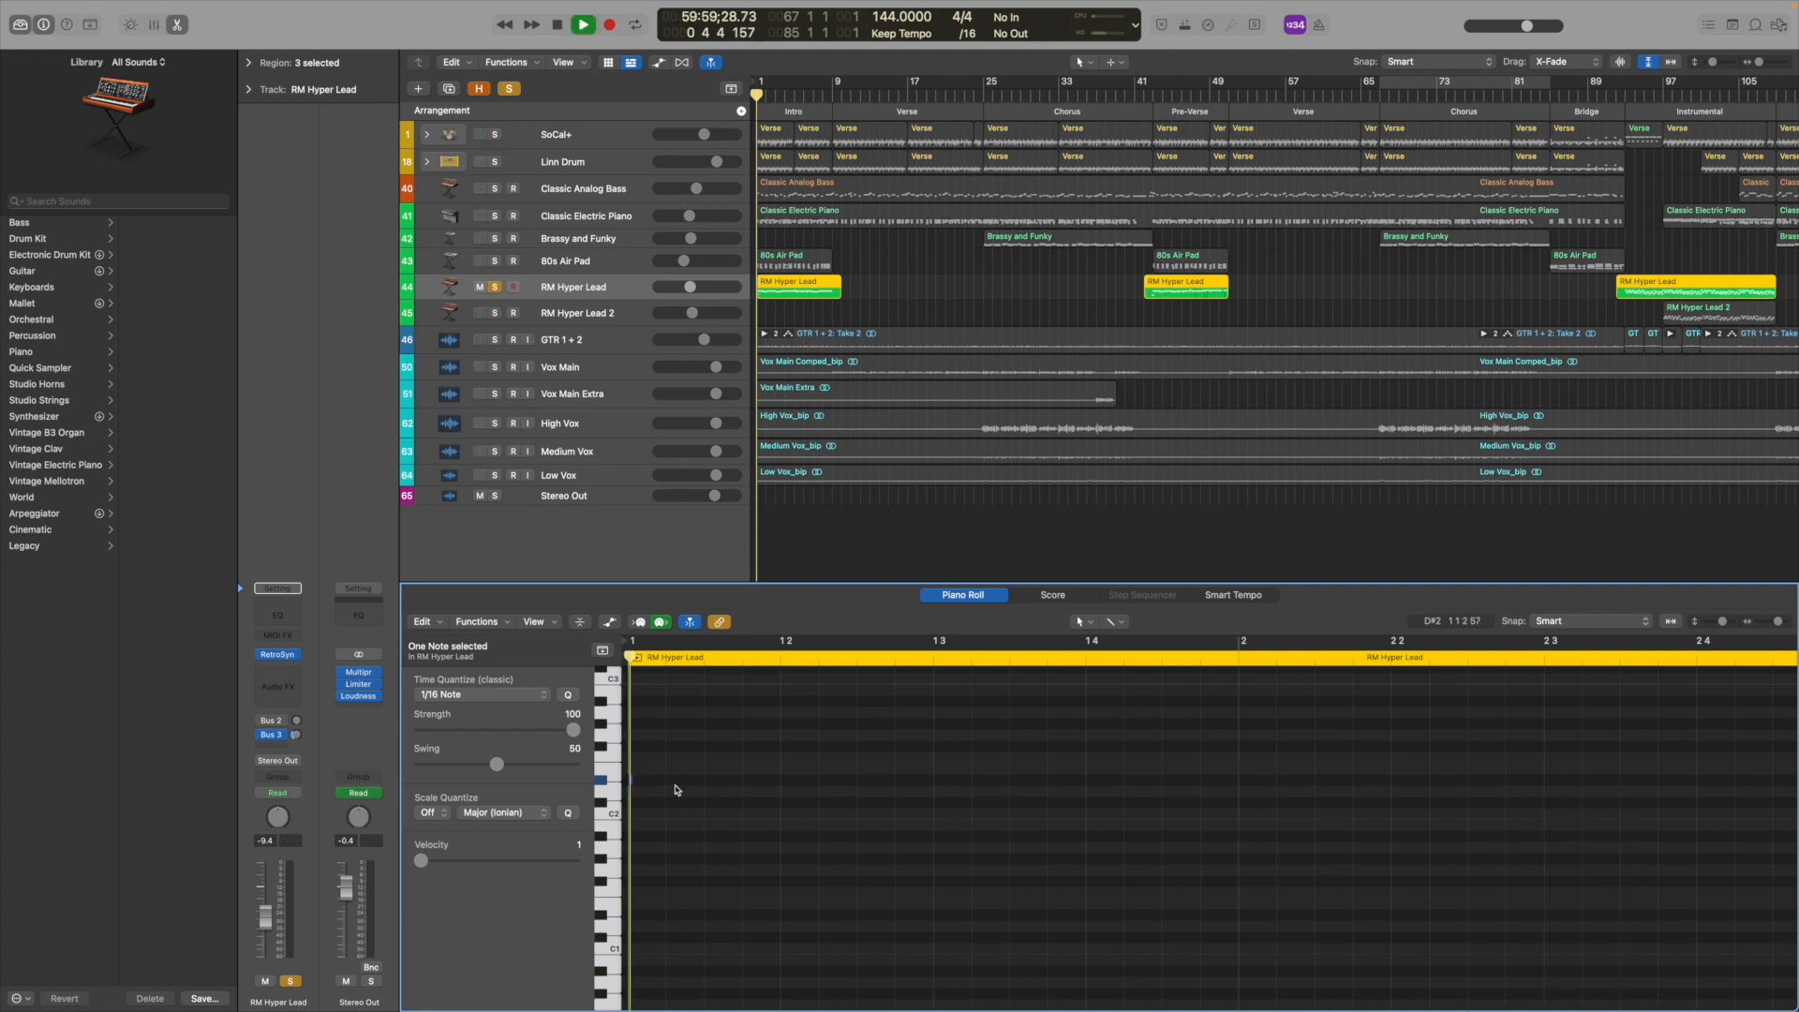
key("space")
Solo RM Hyper Lead 2 alongside RM Hyper Lead and listen to both leads from bar 97, the start of the instrumental
scroll(683, 757, "up", 15)
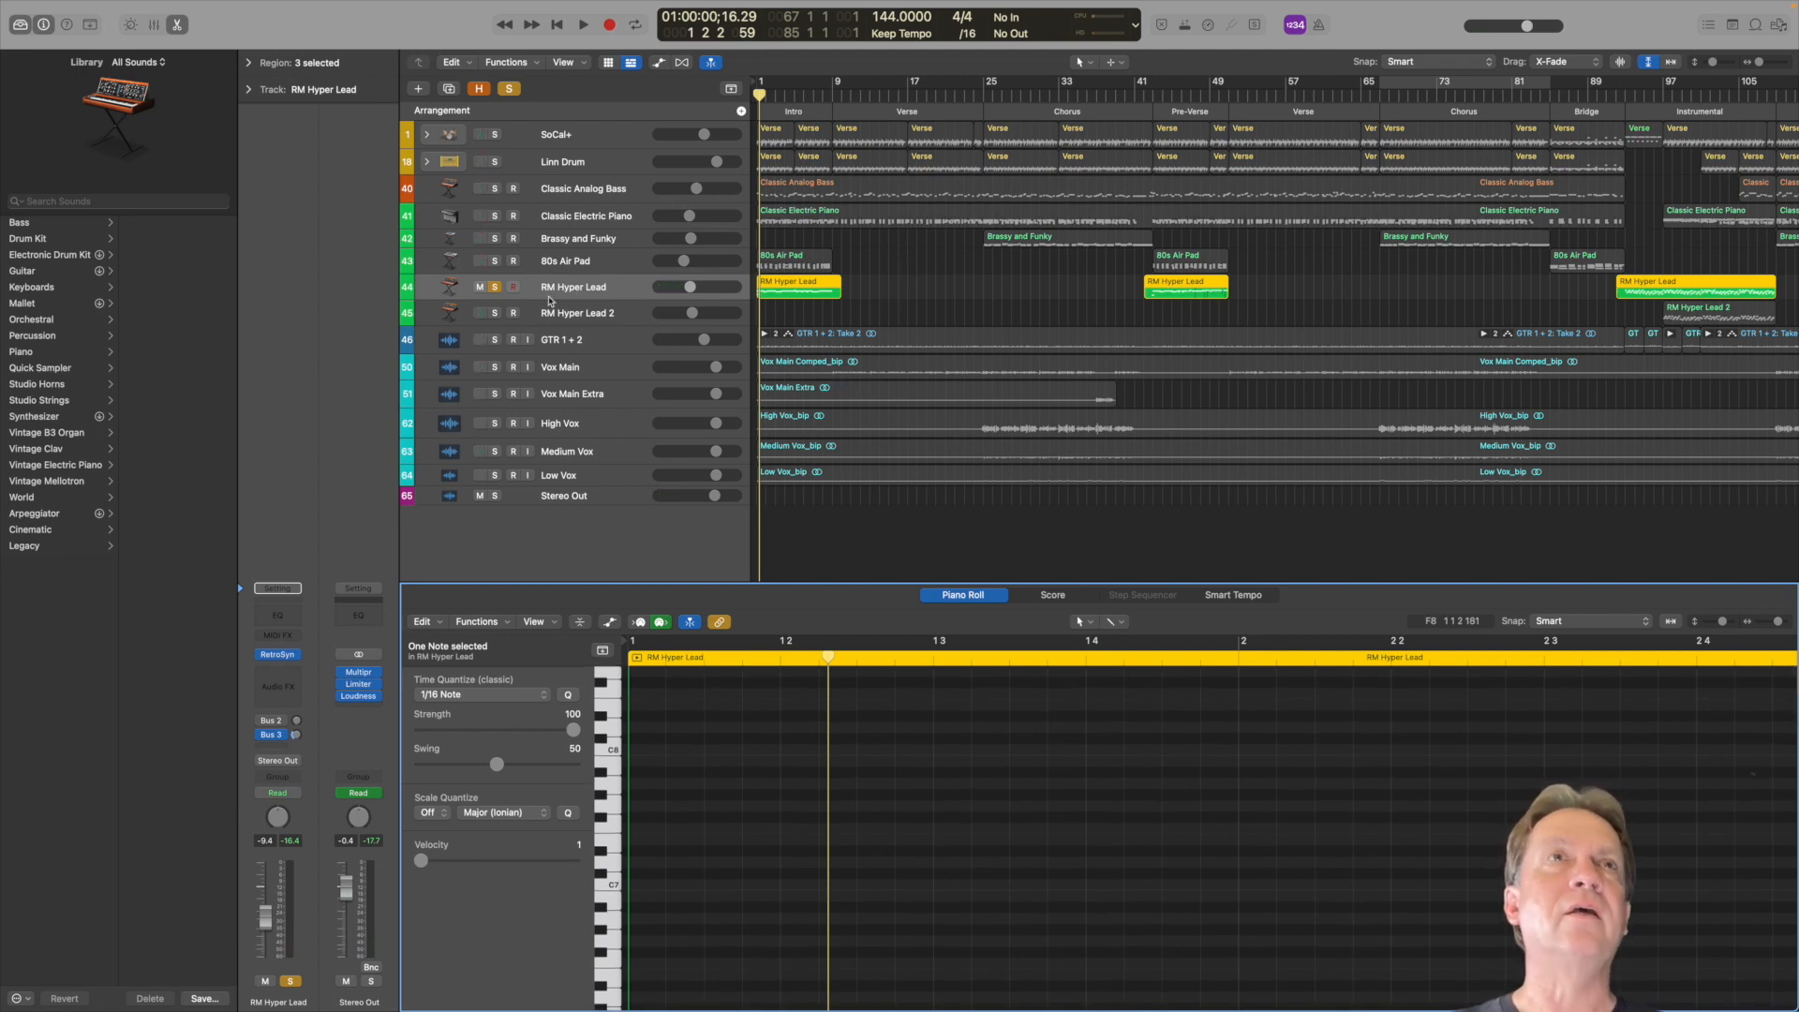
left_click(494, 312)
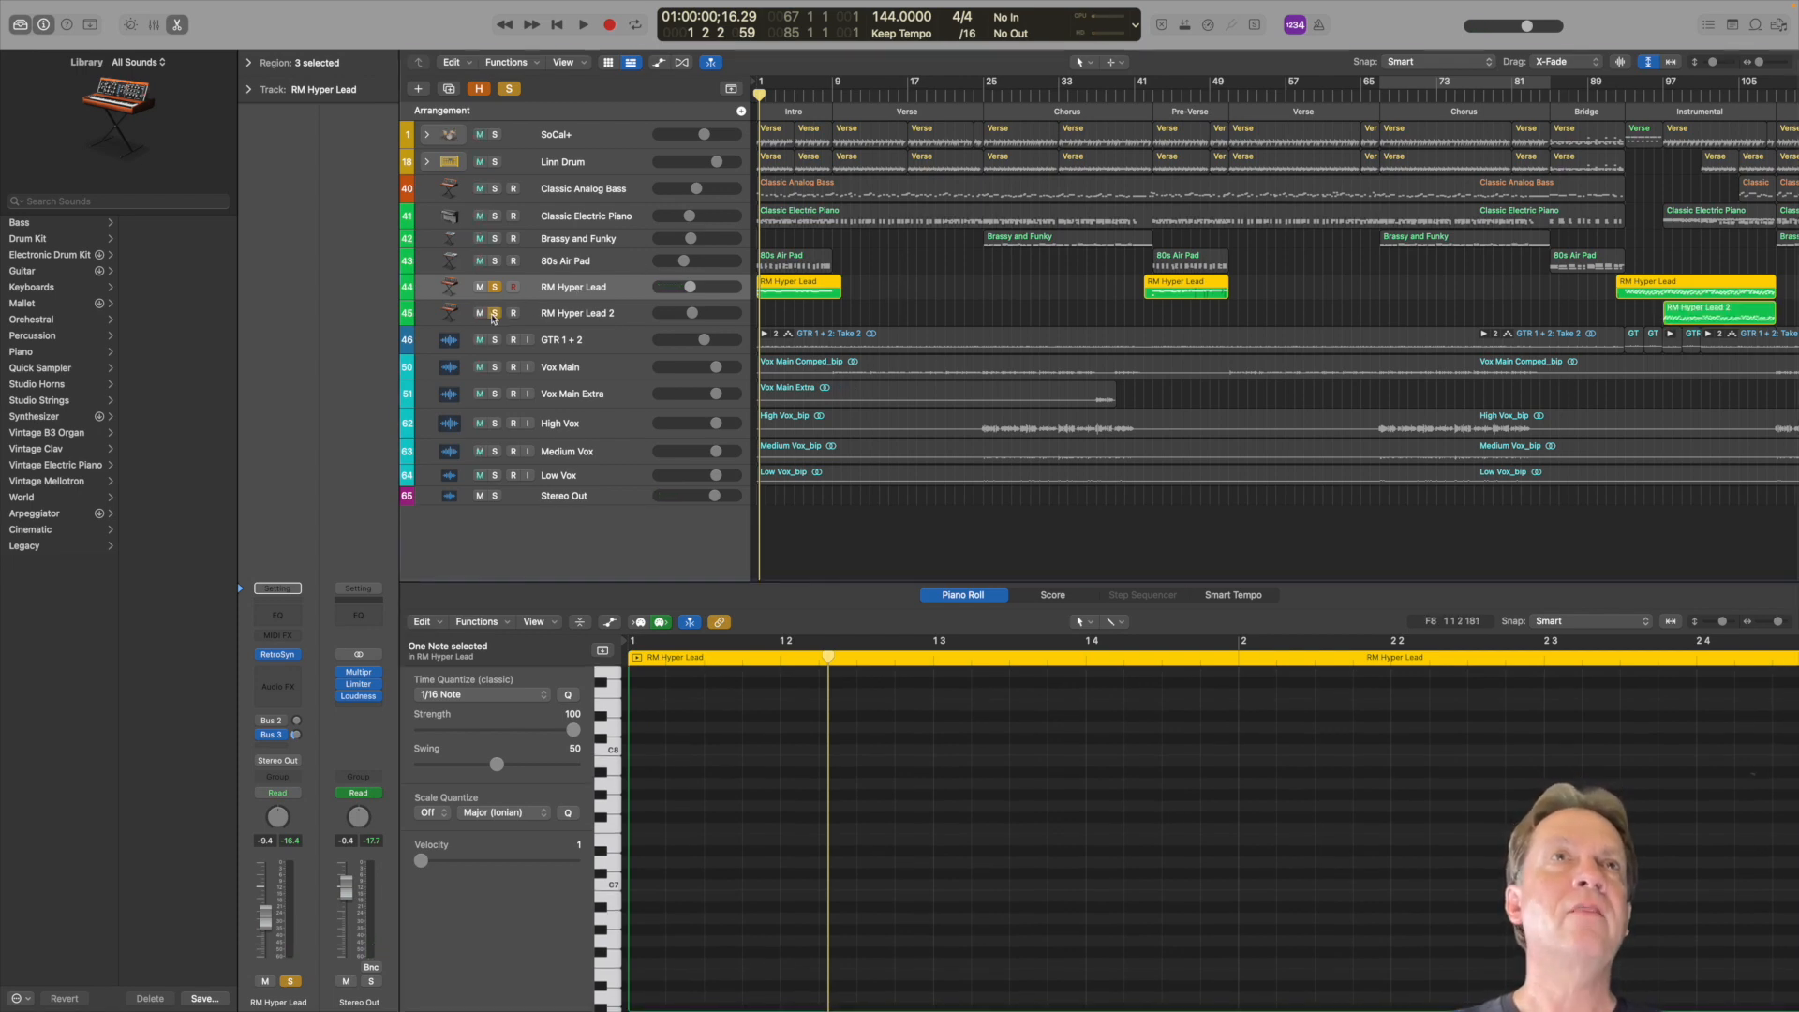
left_click(1664, 99)
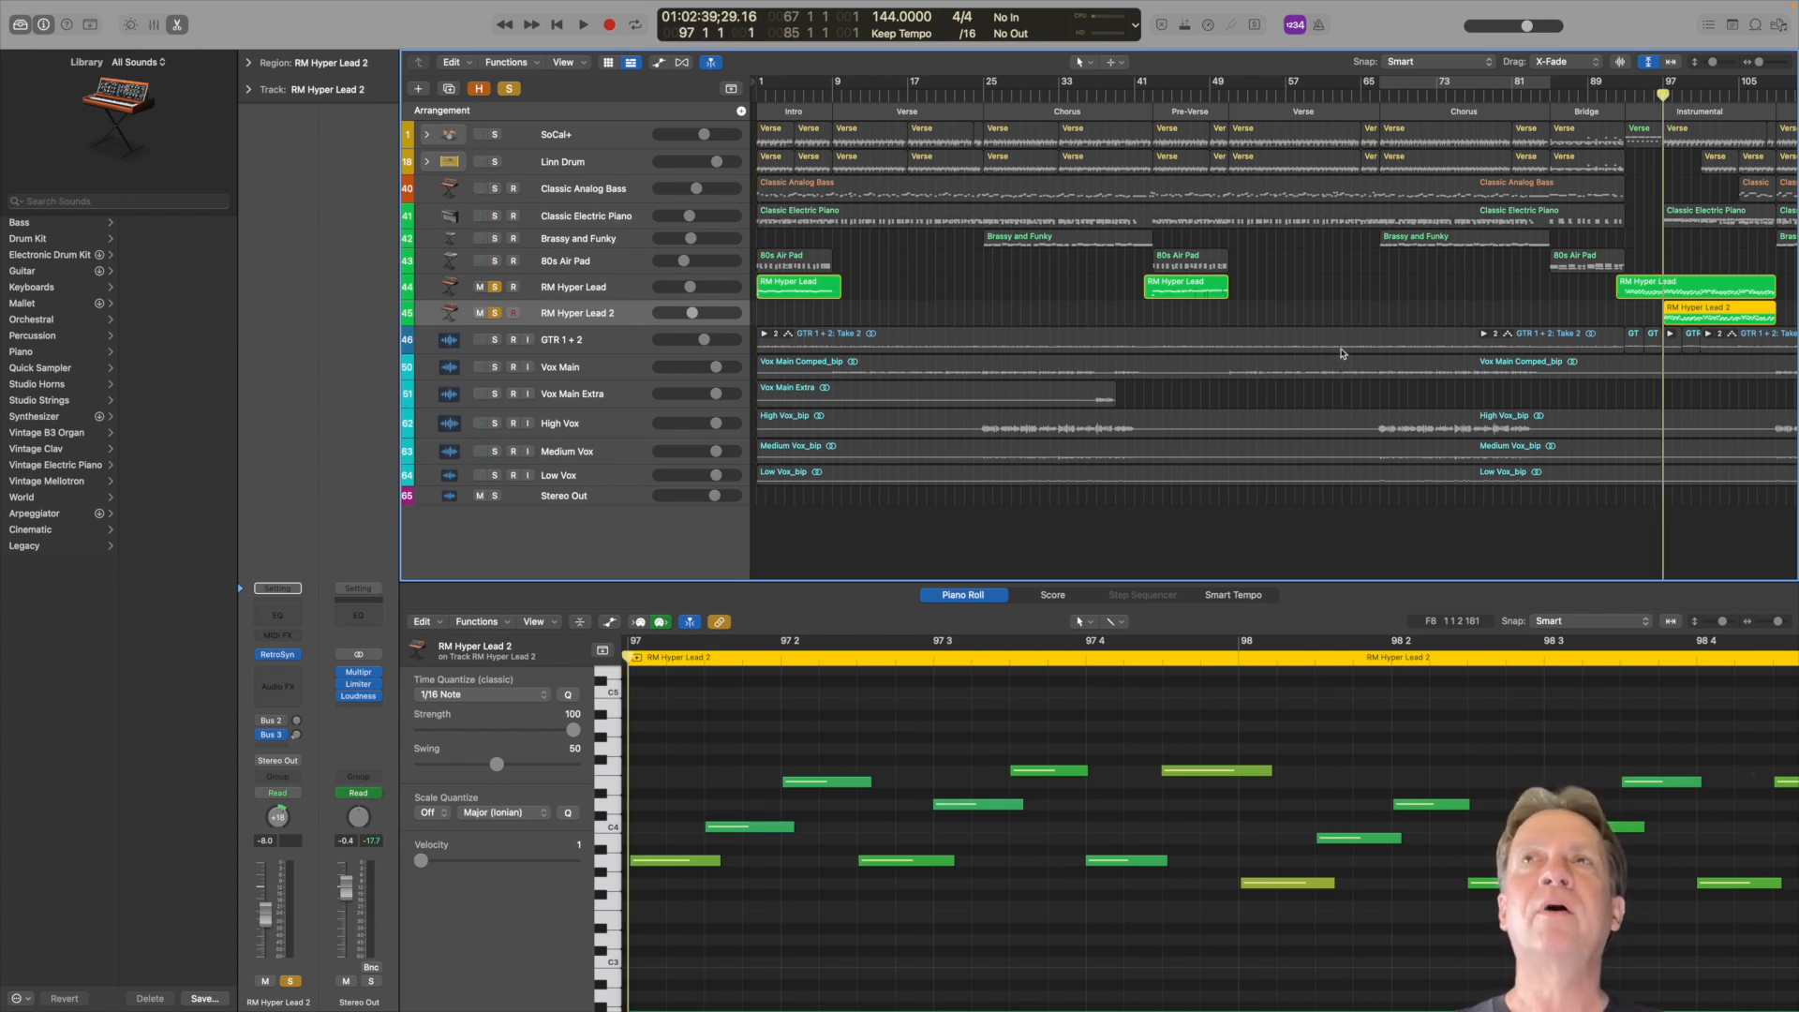
scroll(1668, 265, "right", 6)
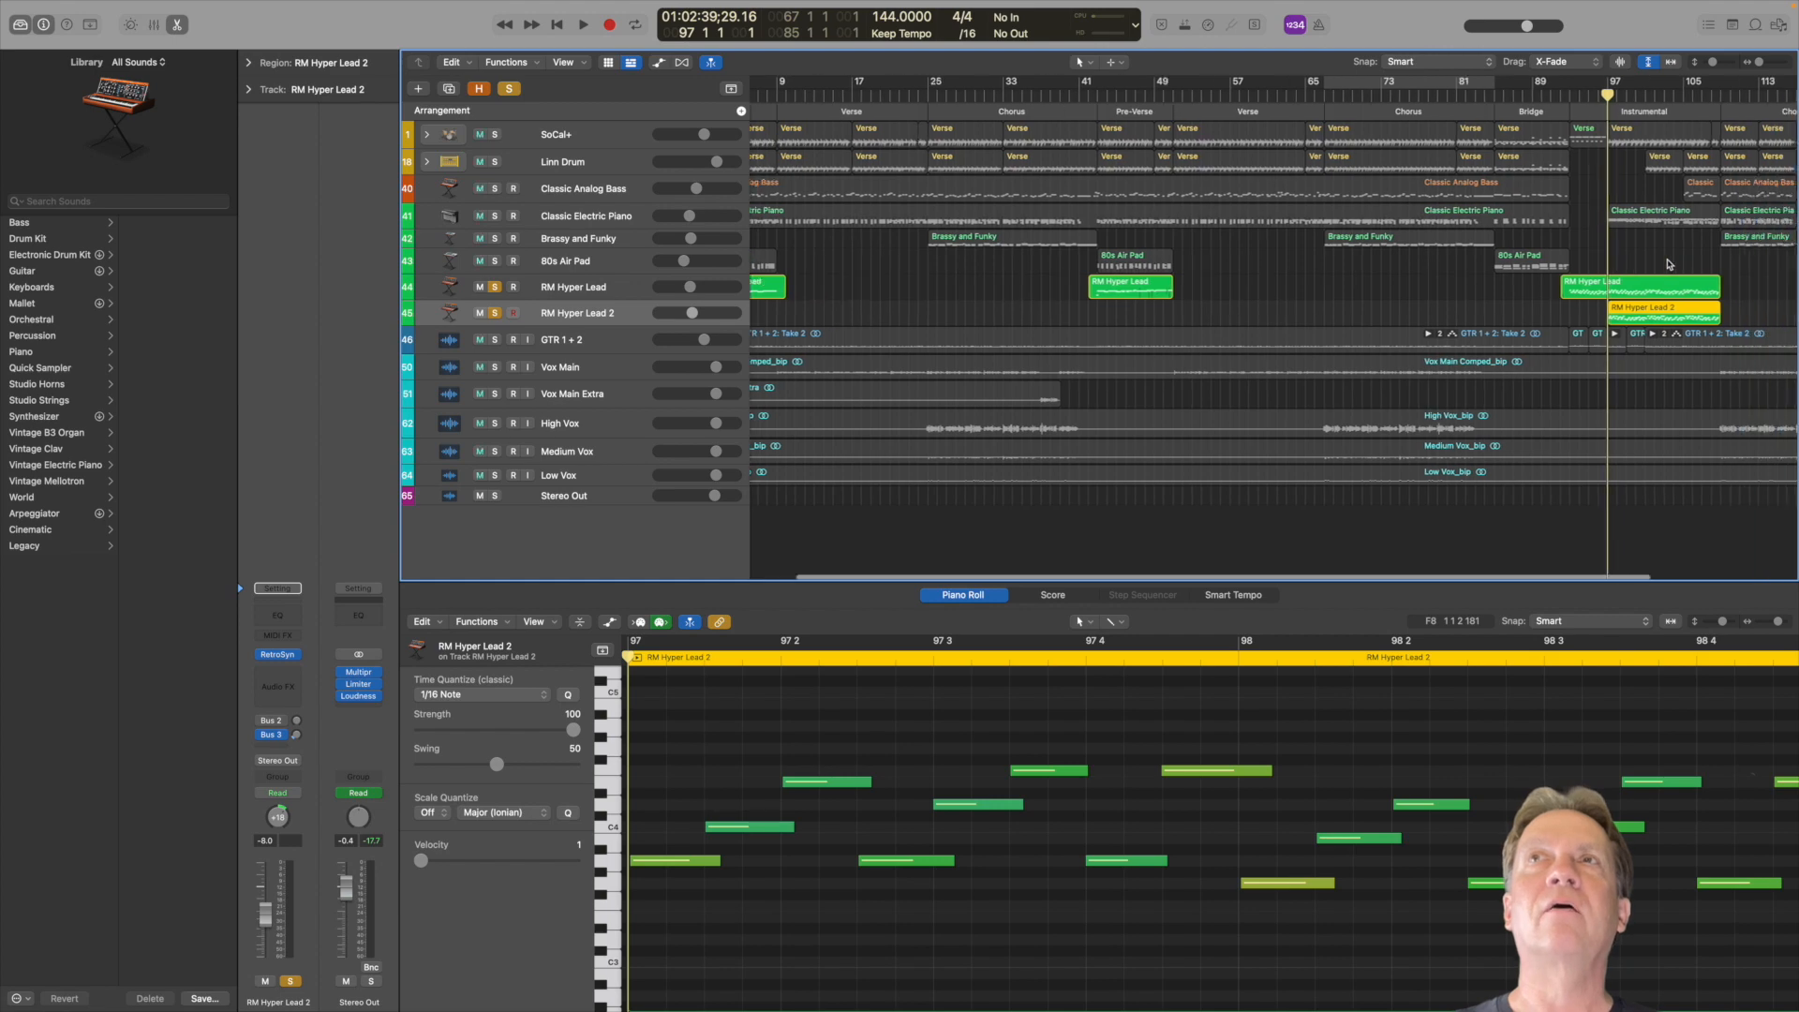
scroll(1499, 248, "left", 1)
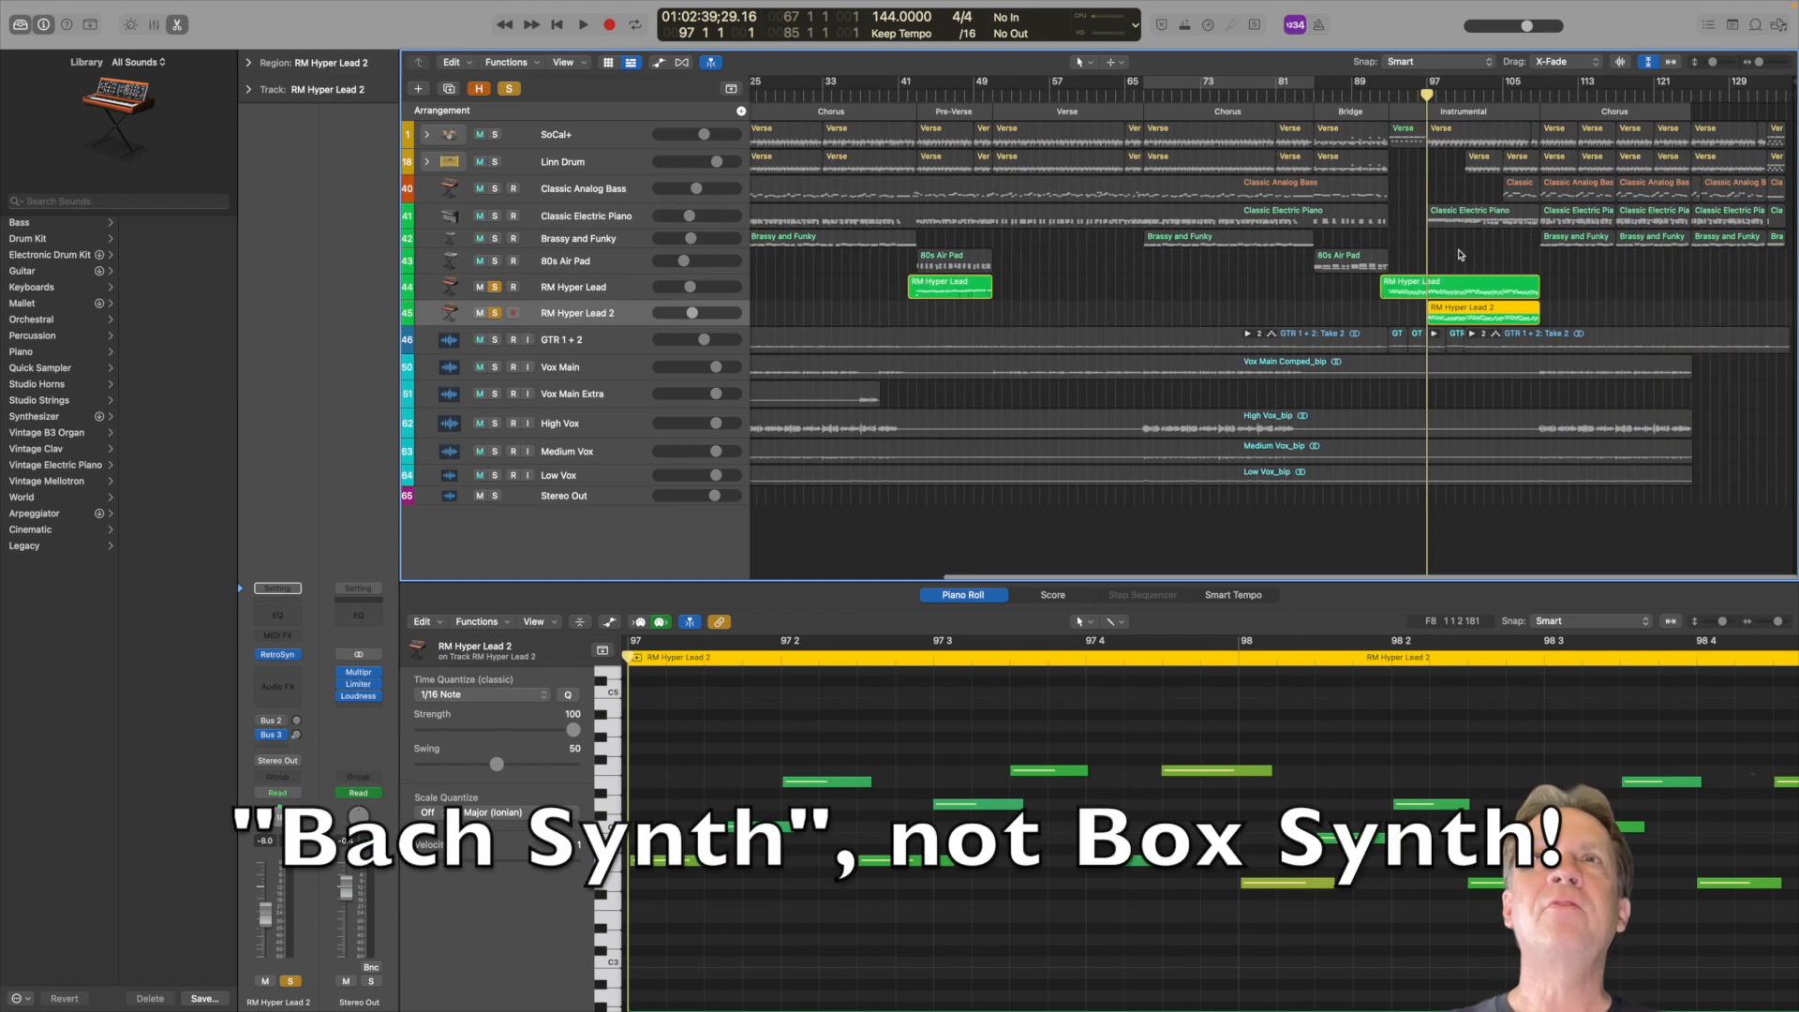
key("space")
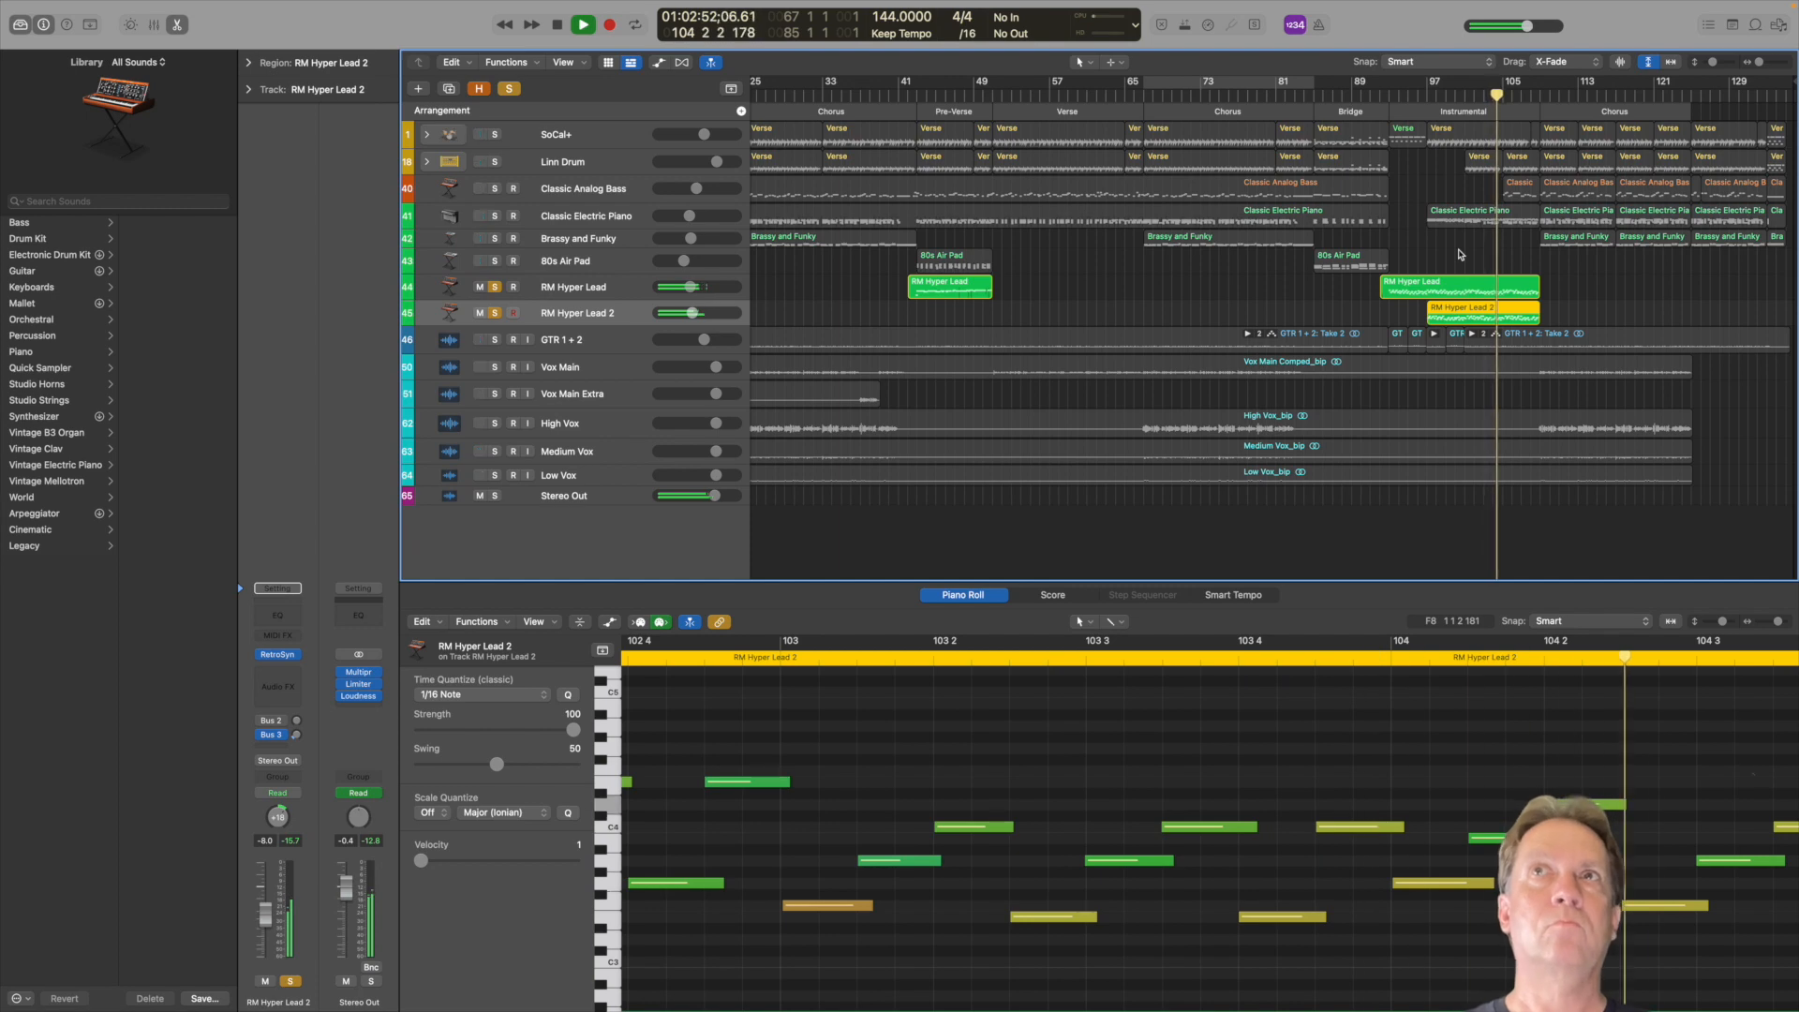
key("space")
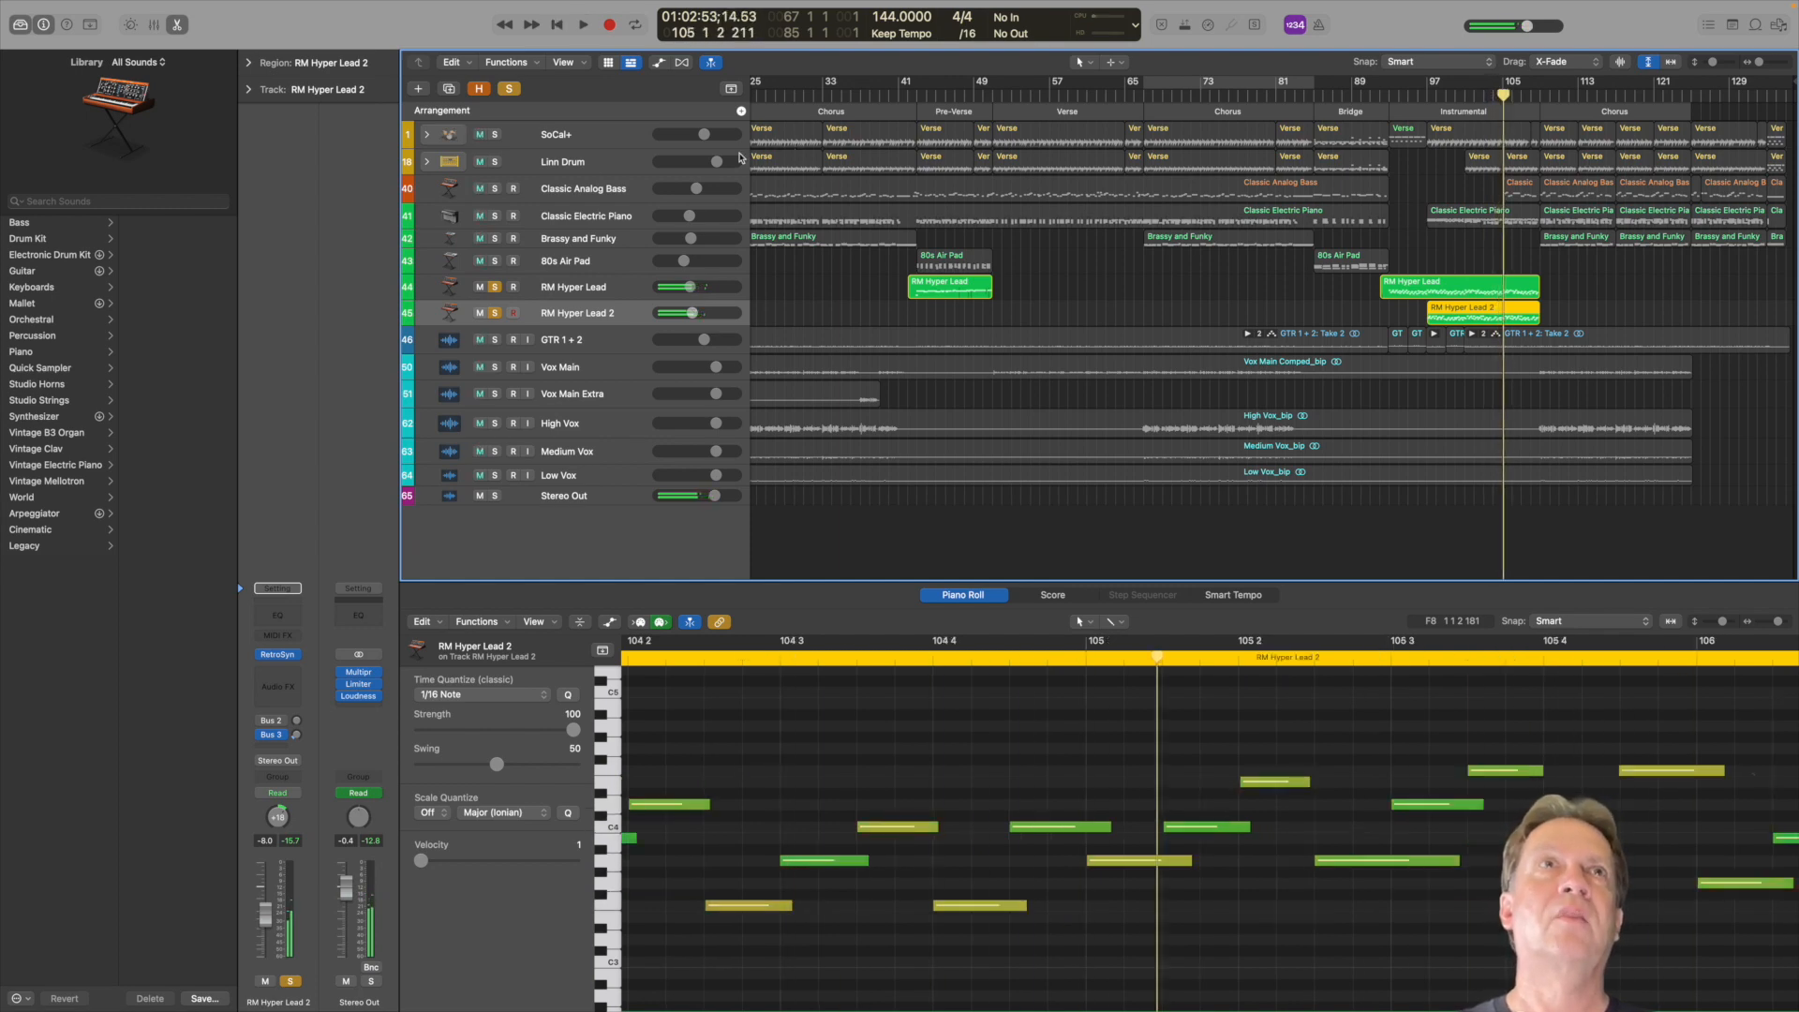
Add Classic Analog Bass to the soloed leads and continue listening through the end of the instrumental section
left_click(495, 188)
key("space")
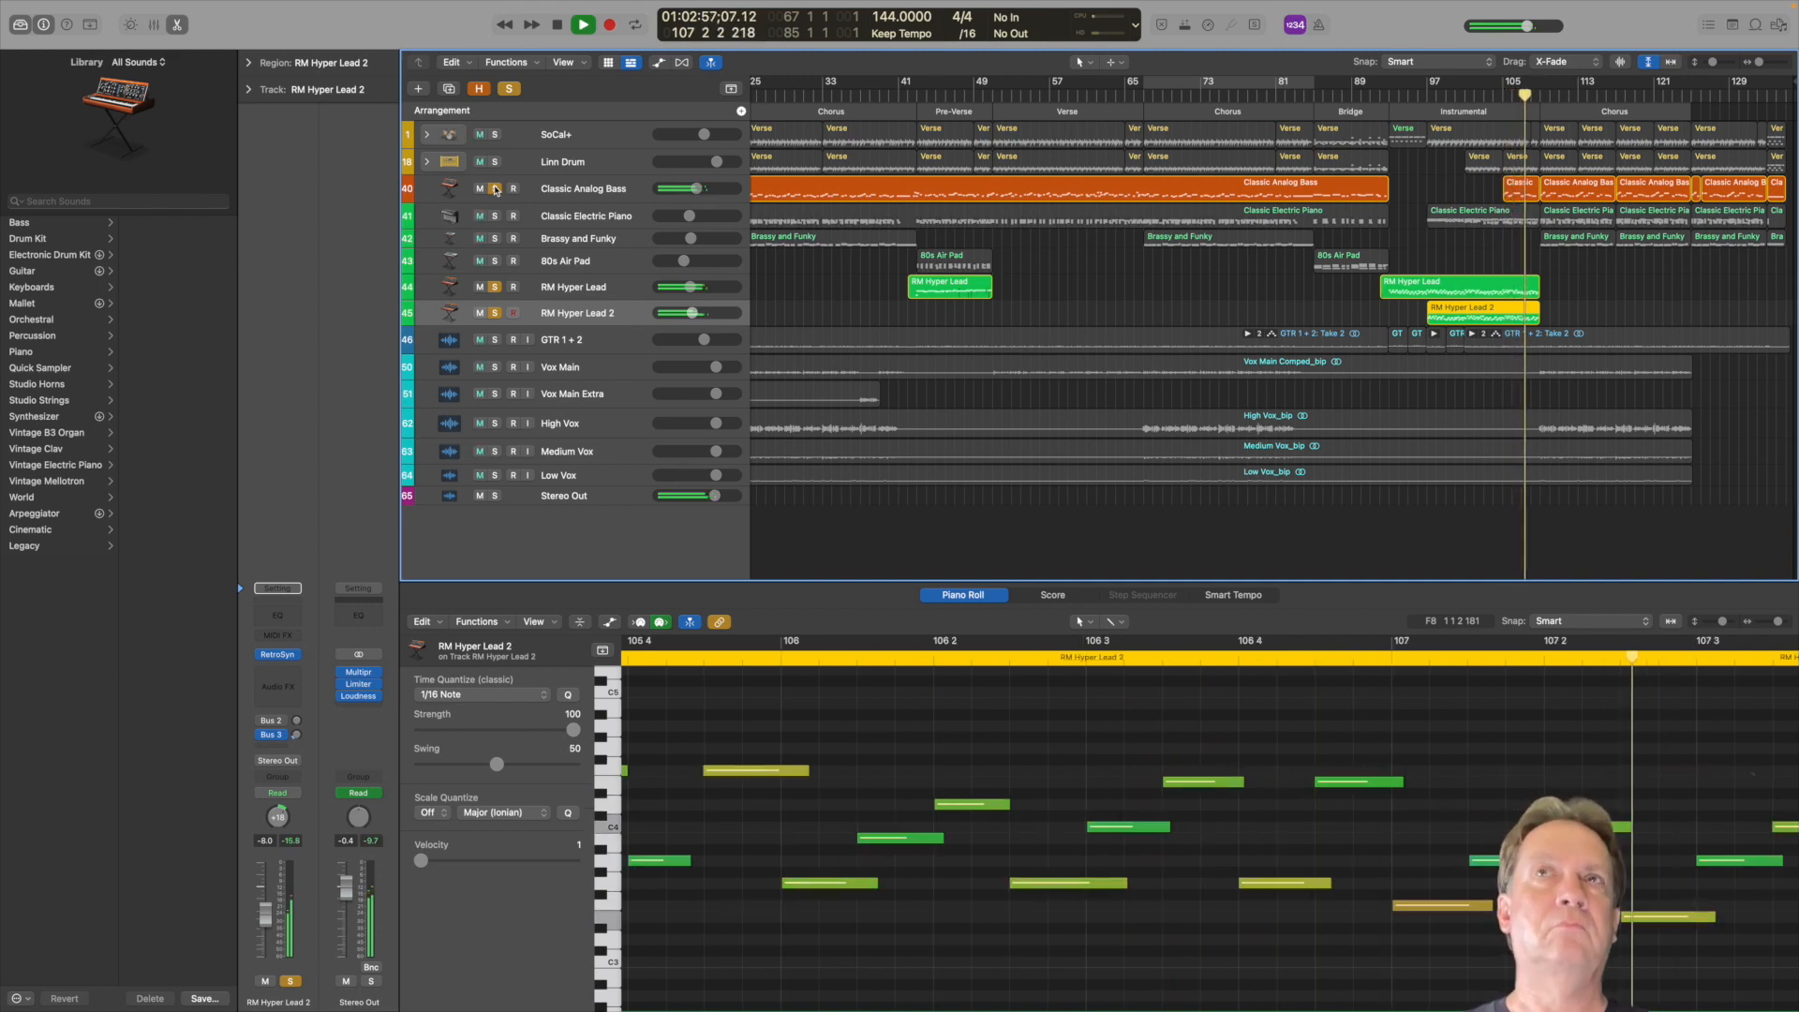
key("space")
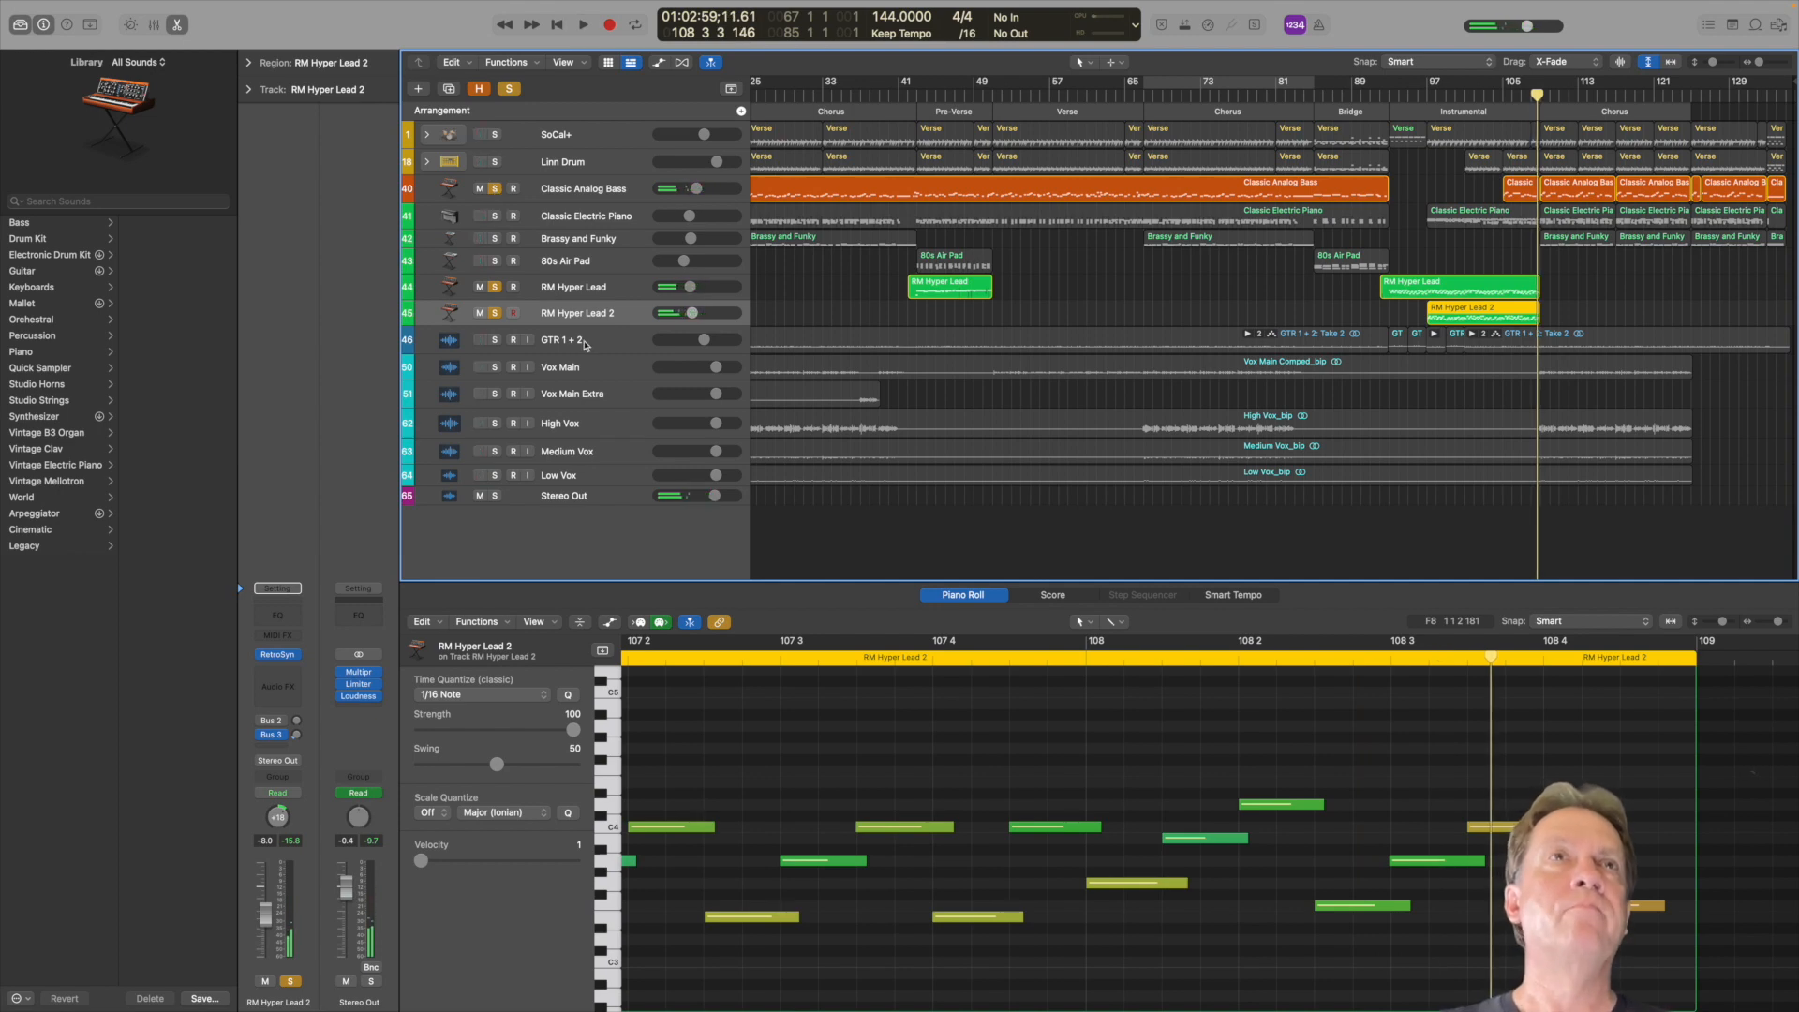
Clear the existing solos, listen to the GTR 1 + 2 track alone in the final chorus, and unsolo it
left_click(584, 345)
left_click(512, 90)
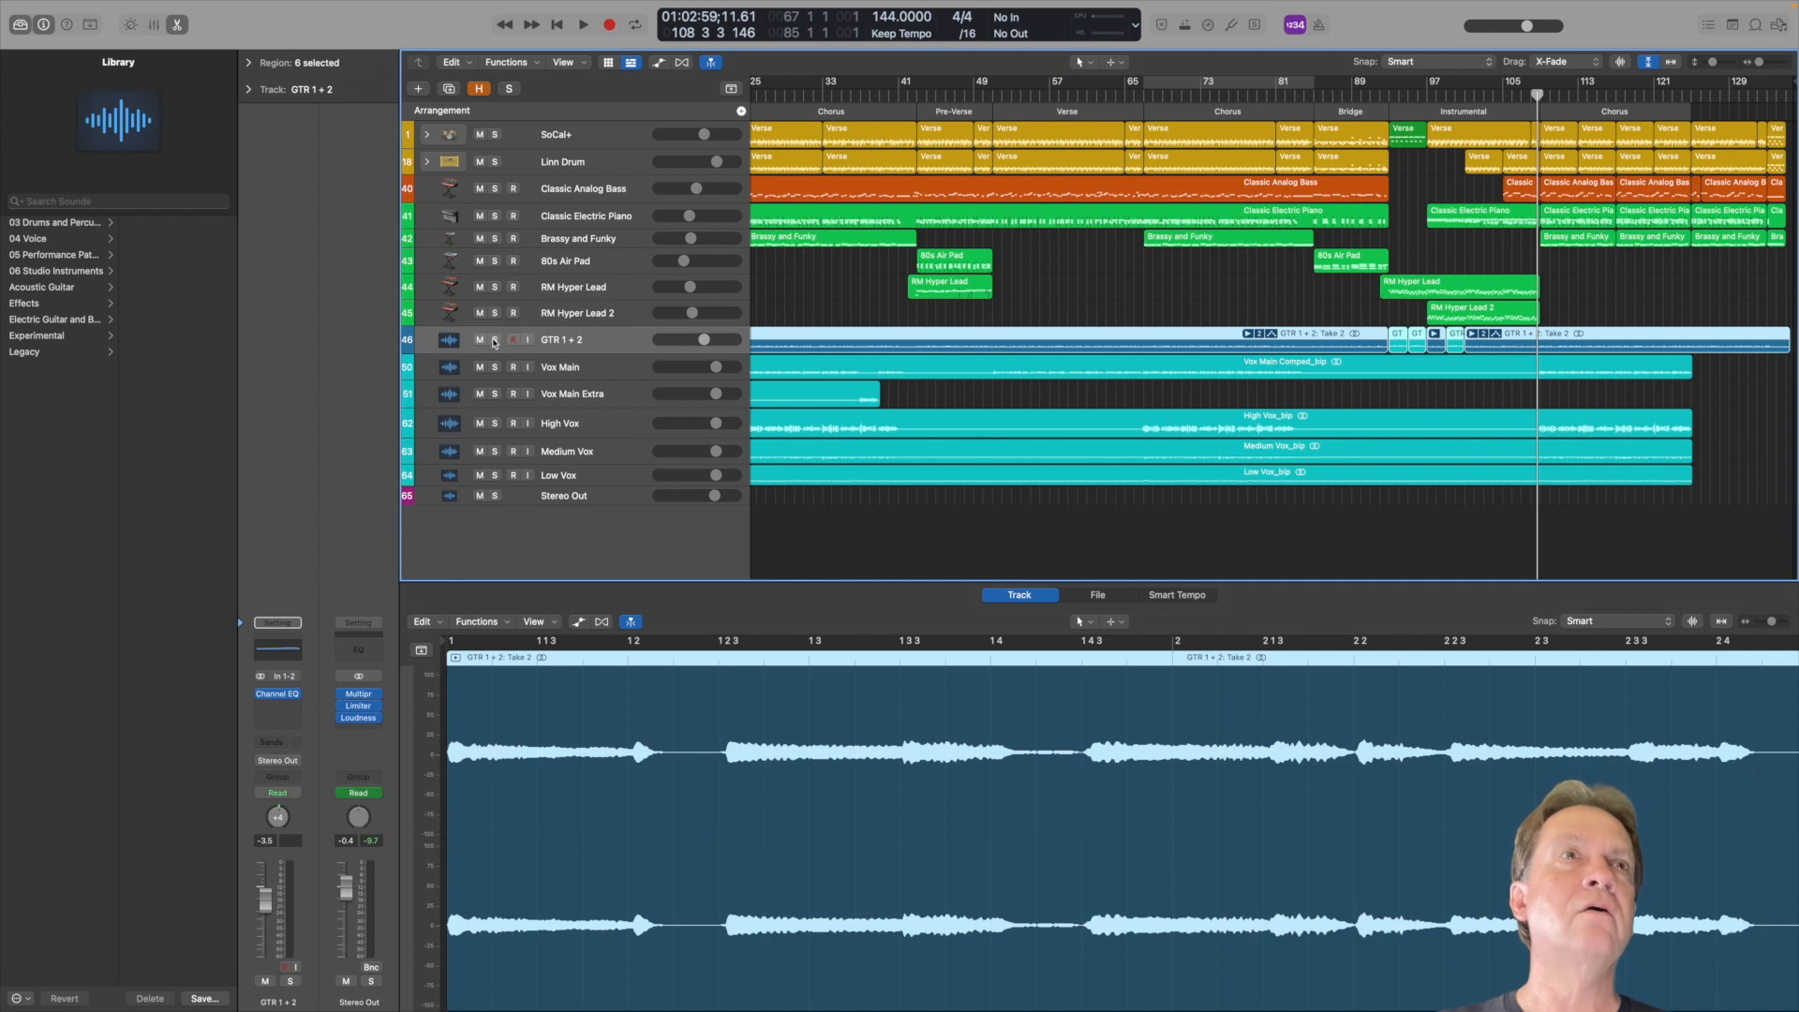
left_click(495, 340)
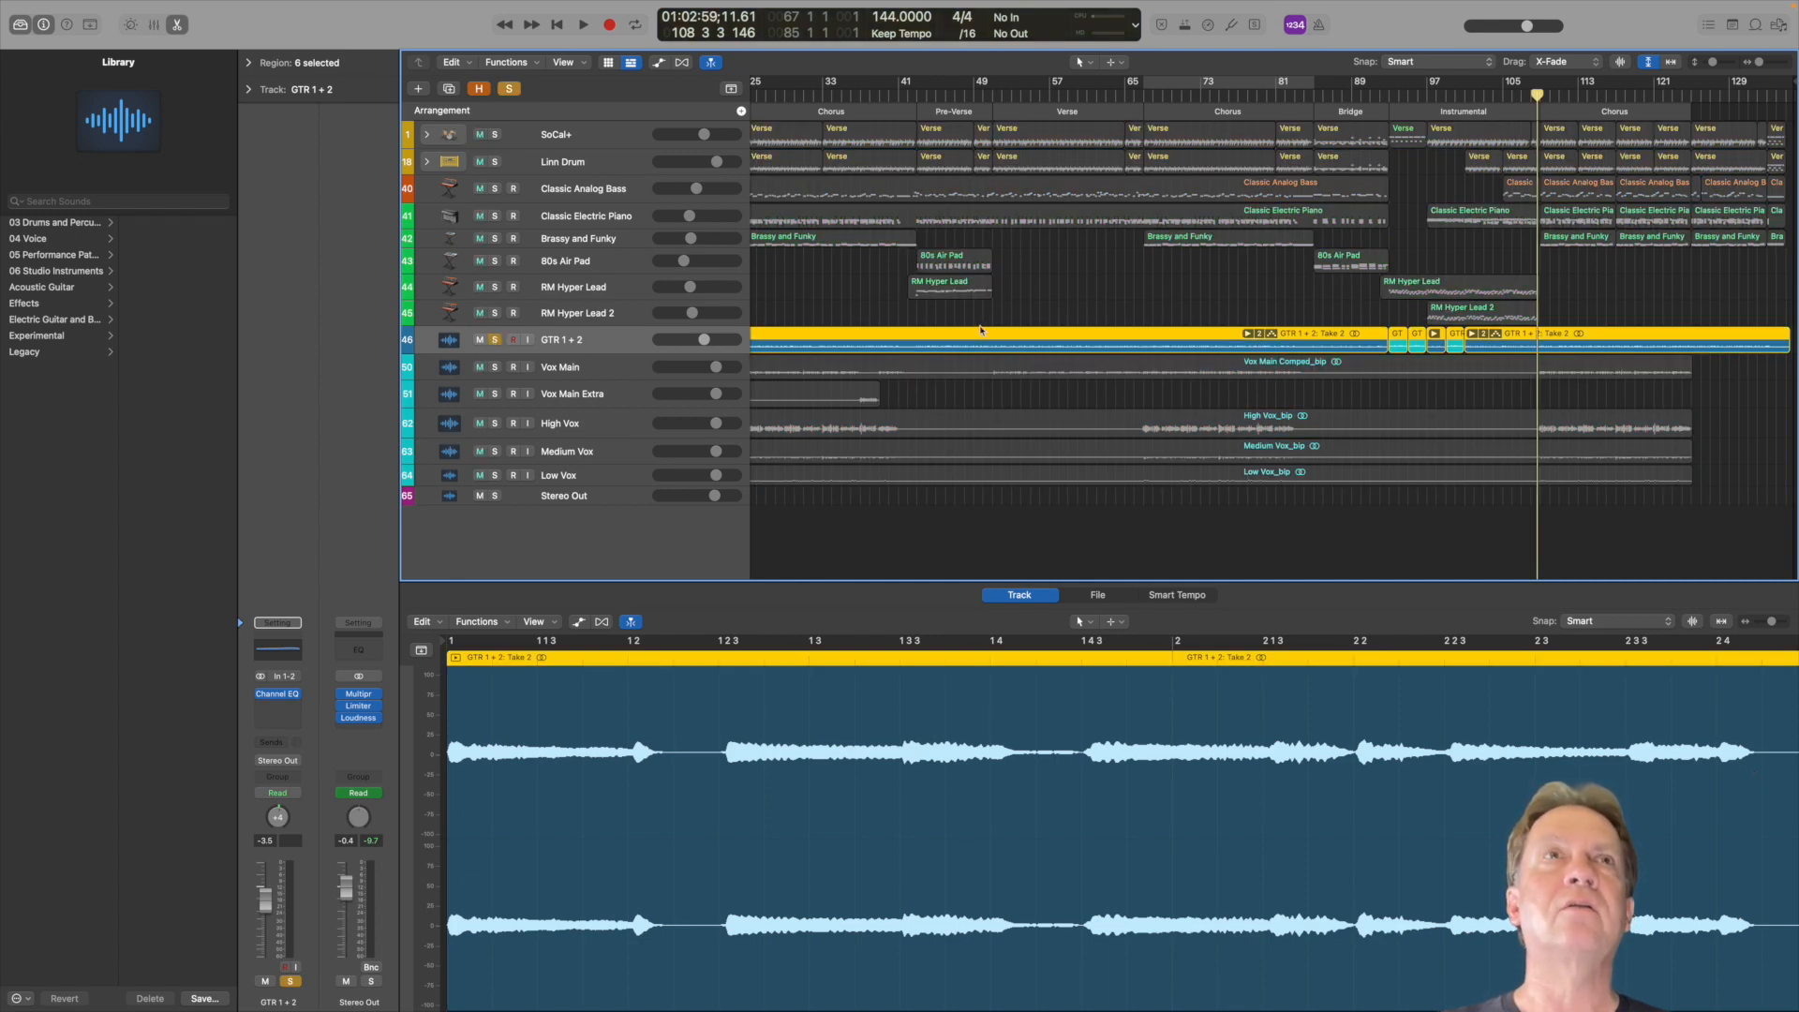
key("space")
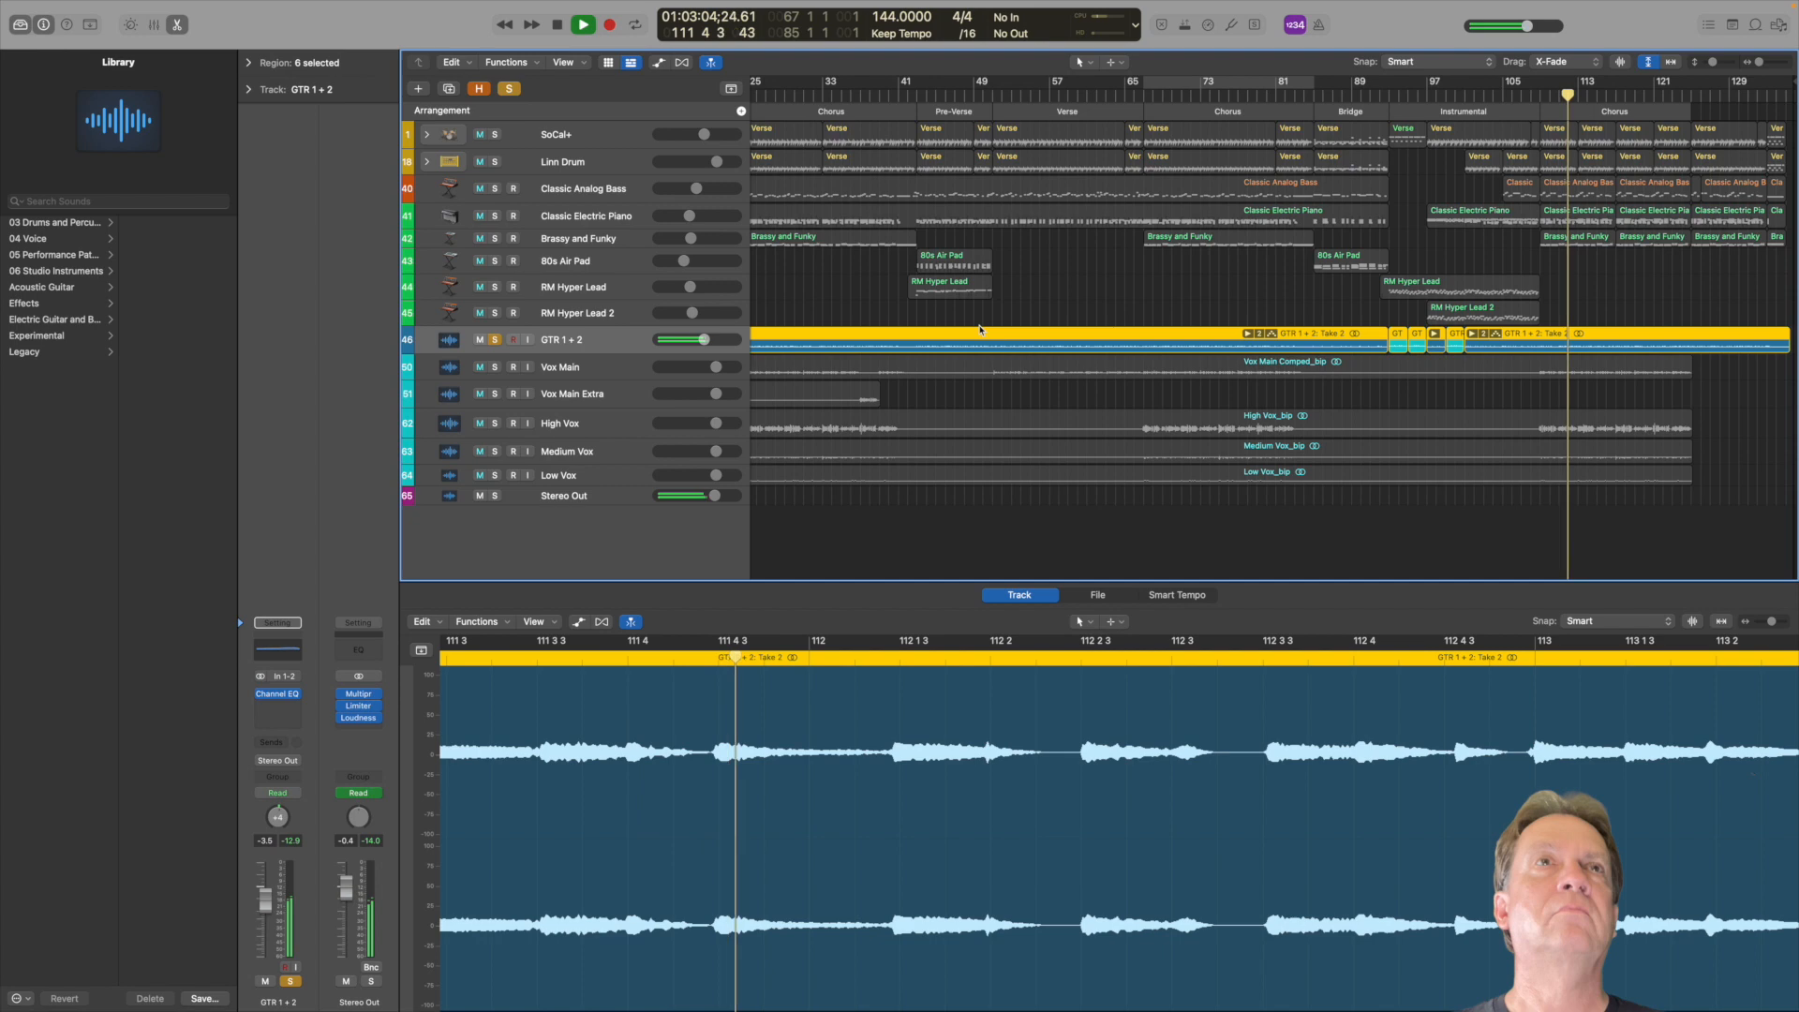
key("space")
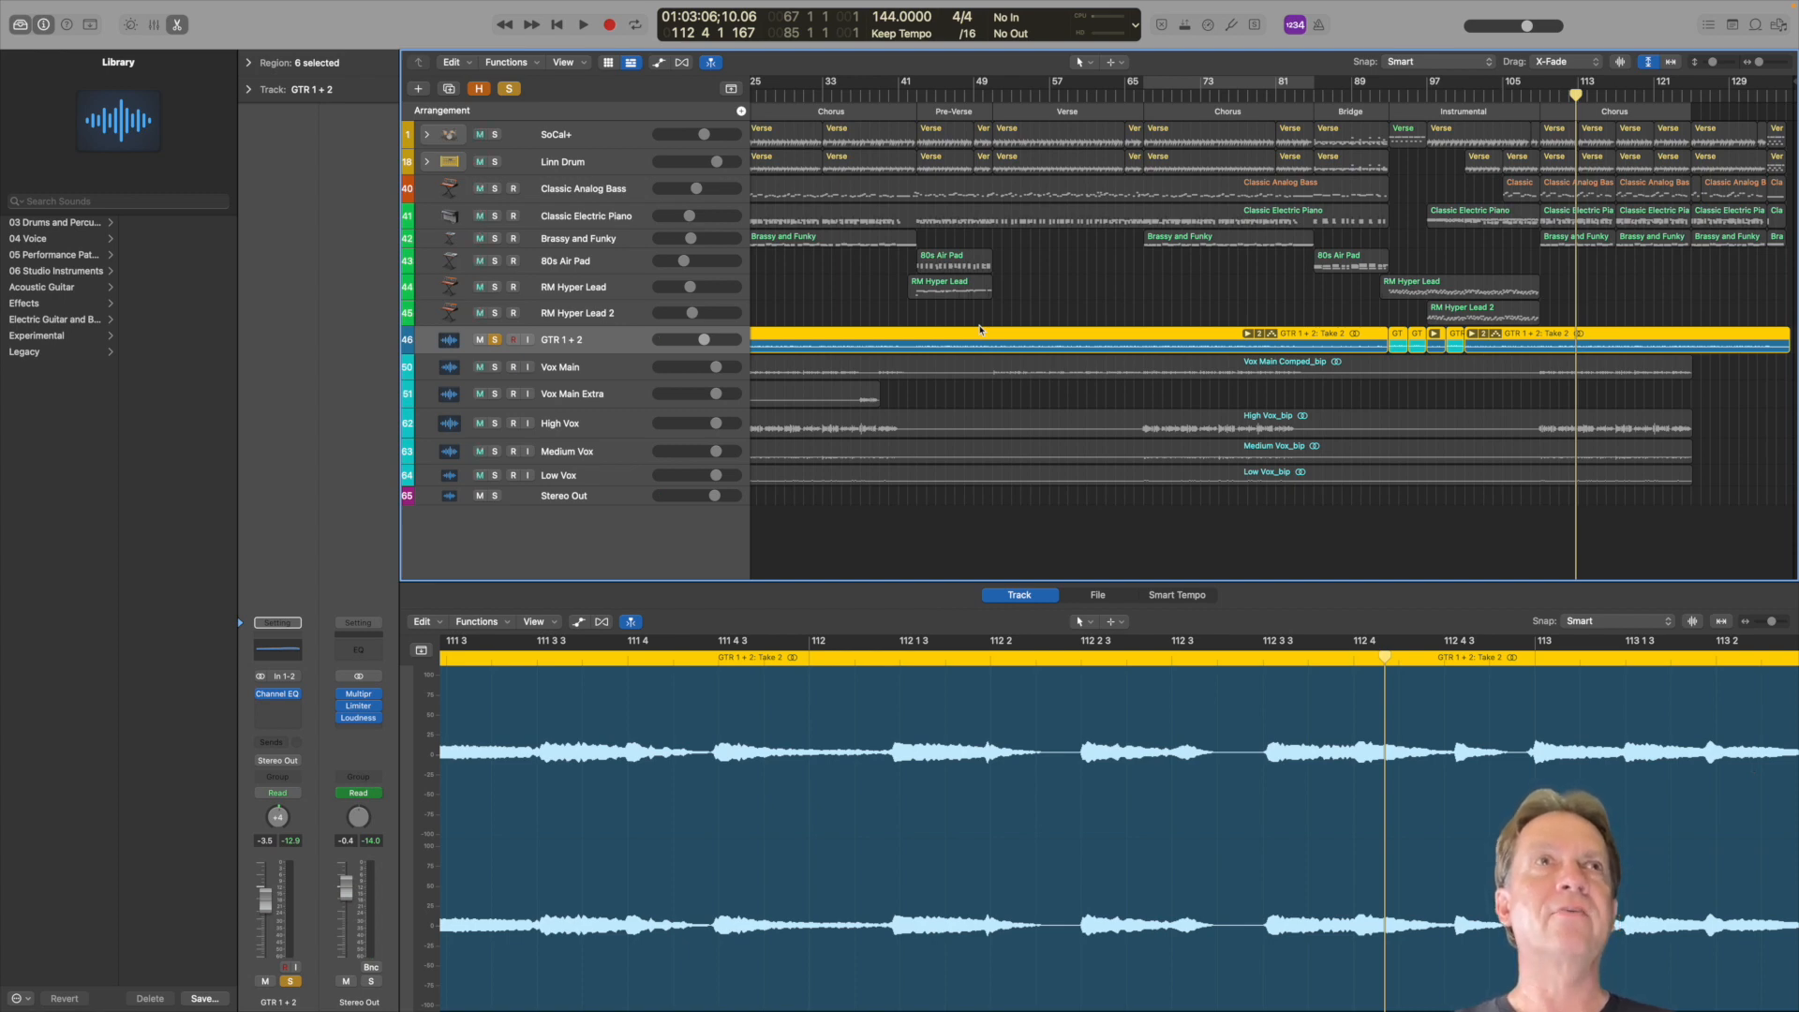
key("space")
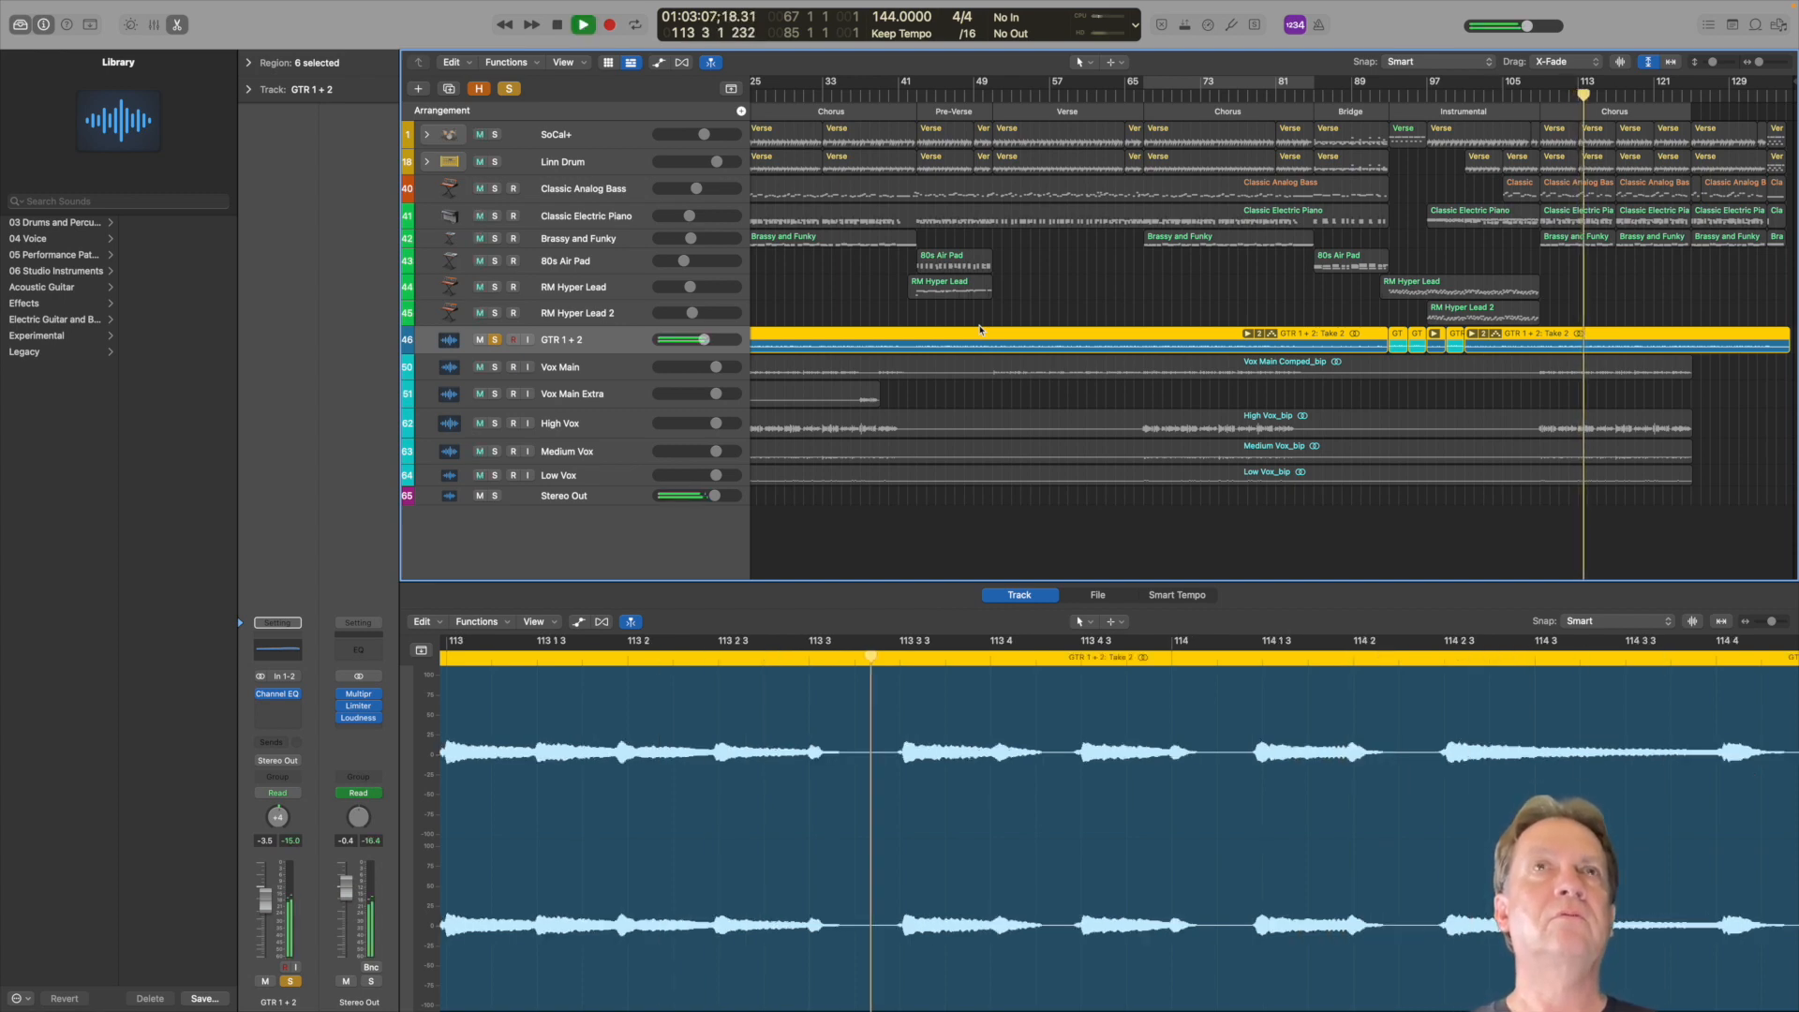
key("space")
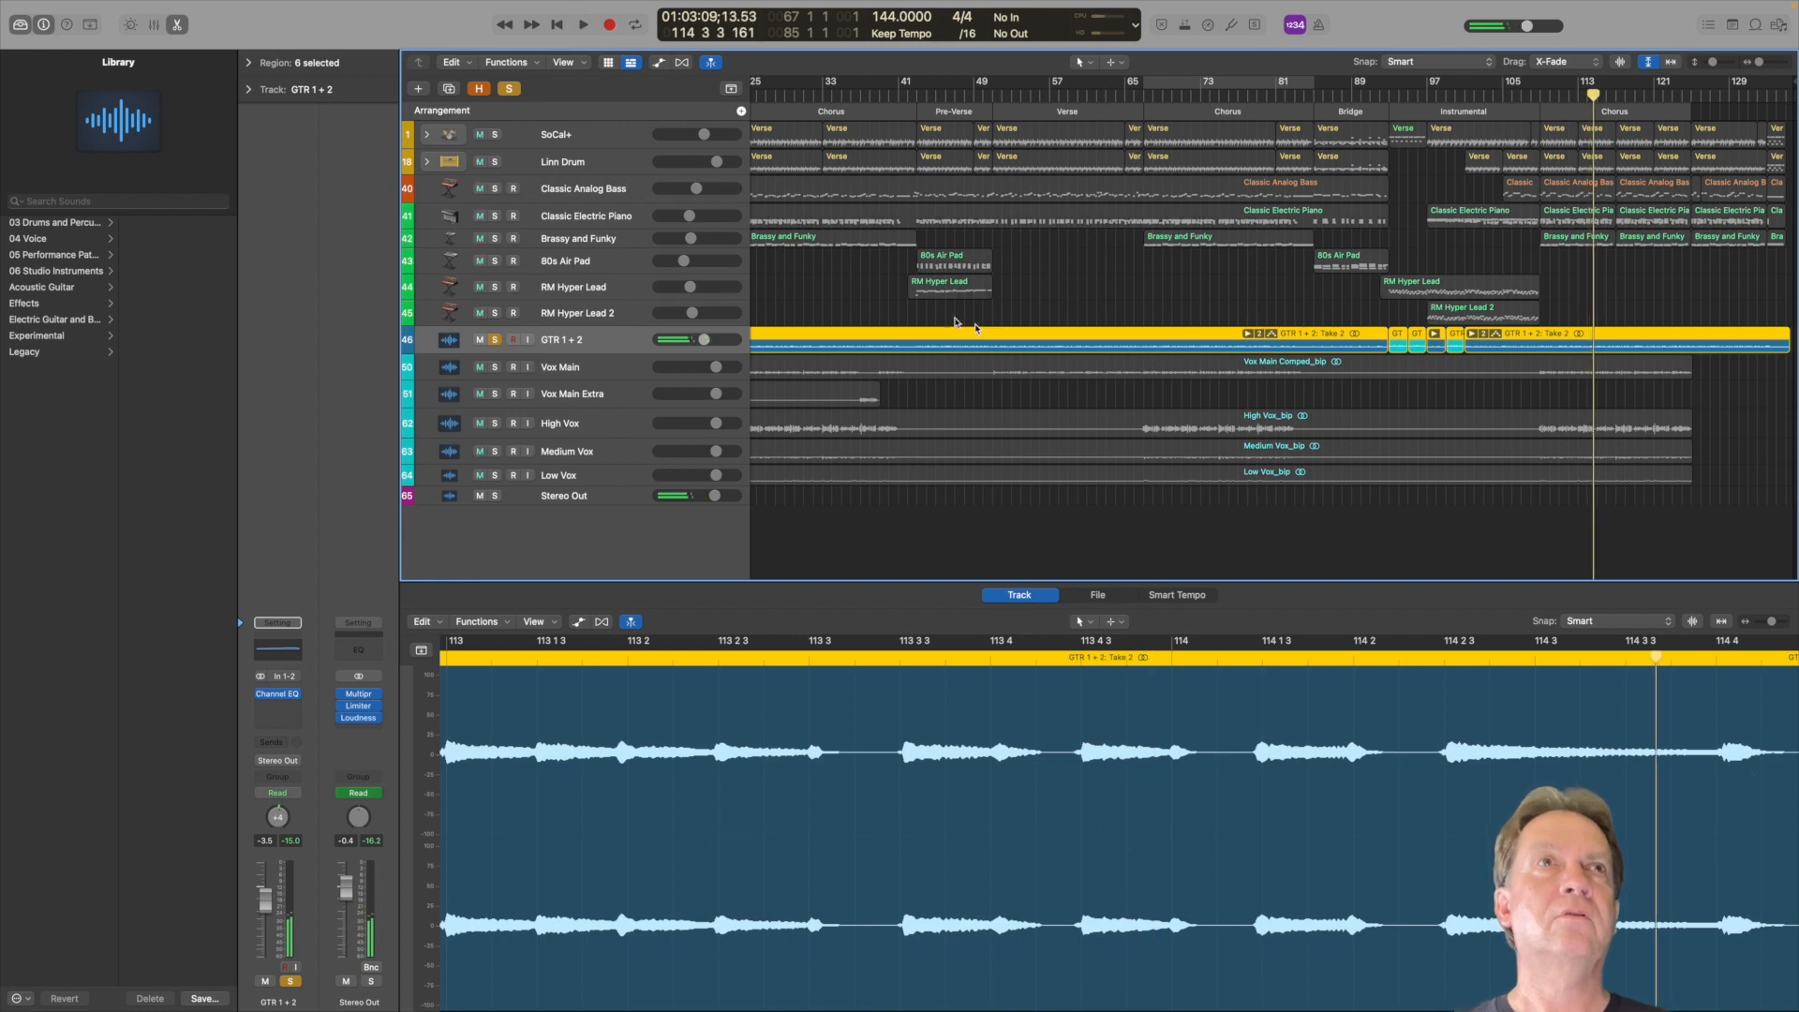
left_click(495, 339)
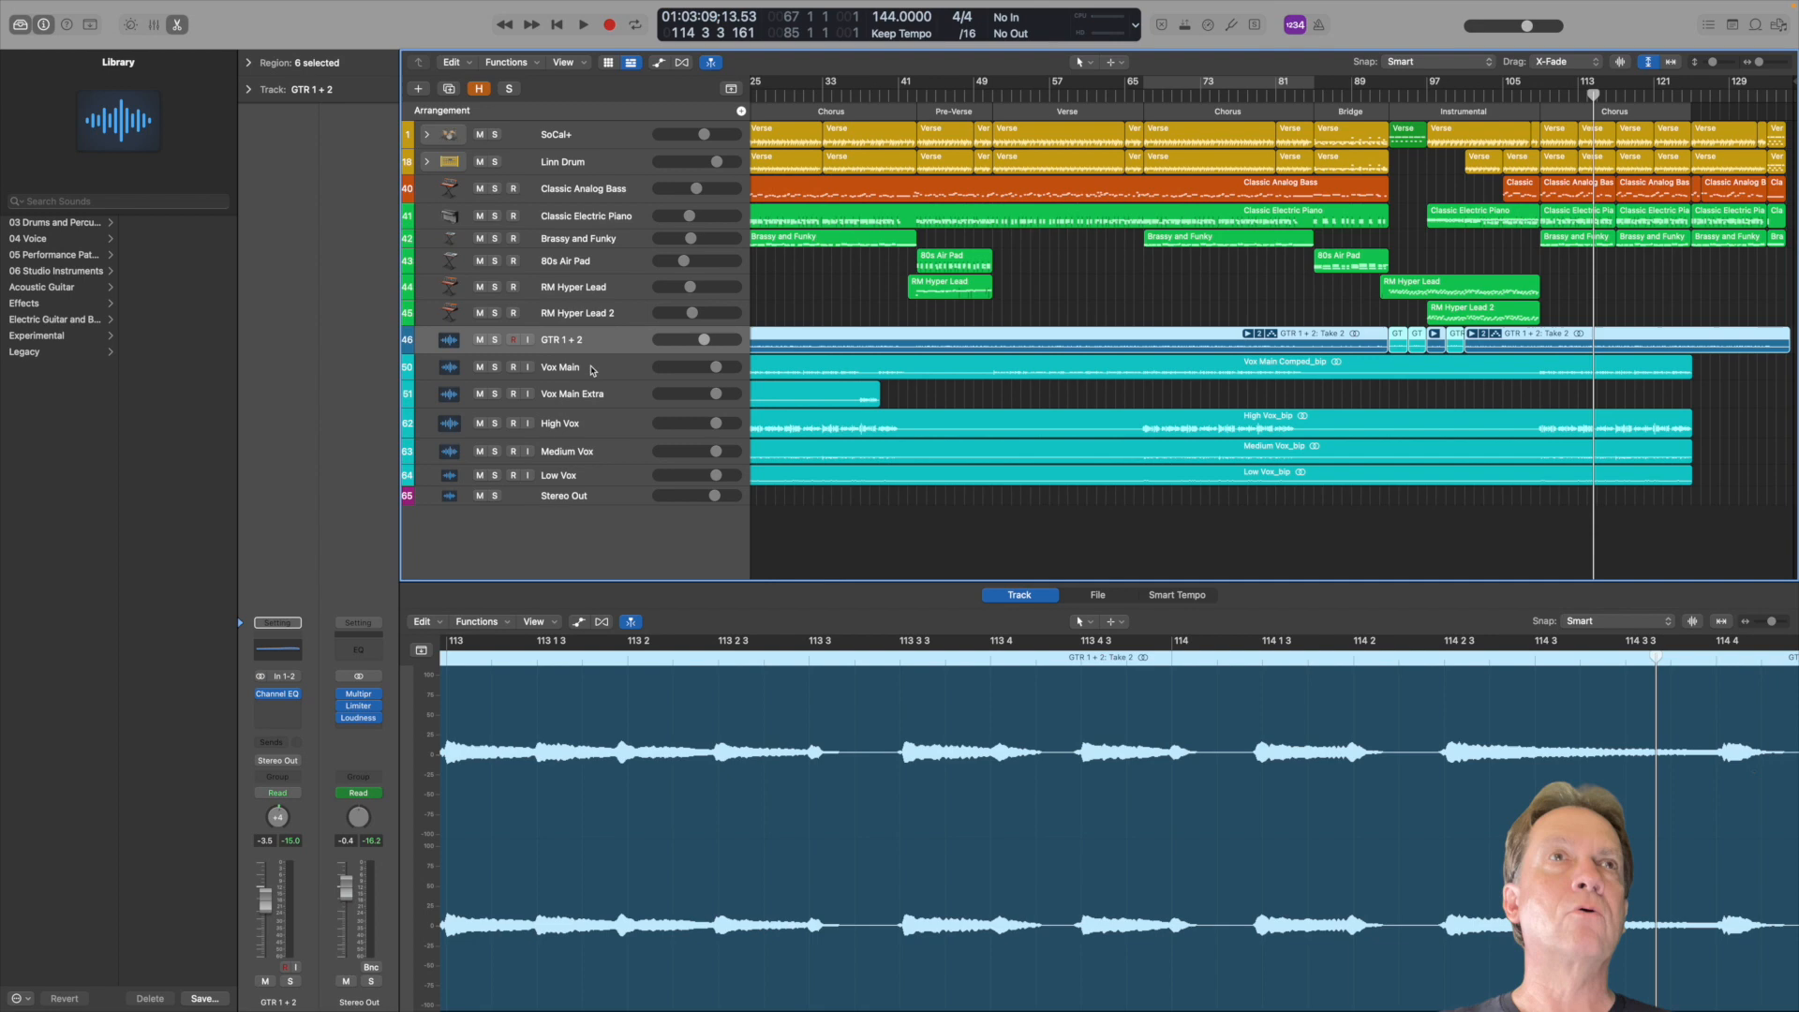
Solo the Vox Main, High Vox, Medium Vox and Low Vox tracks together, with Vox Main selected
left_click(494, 367)
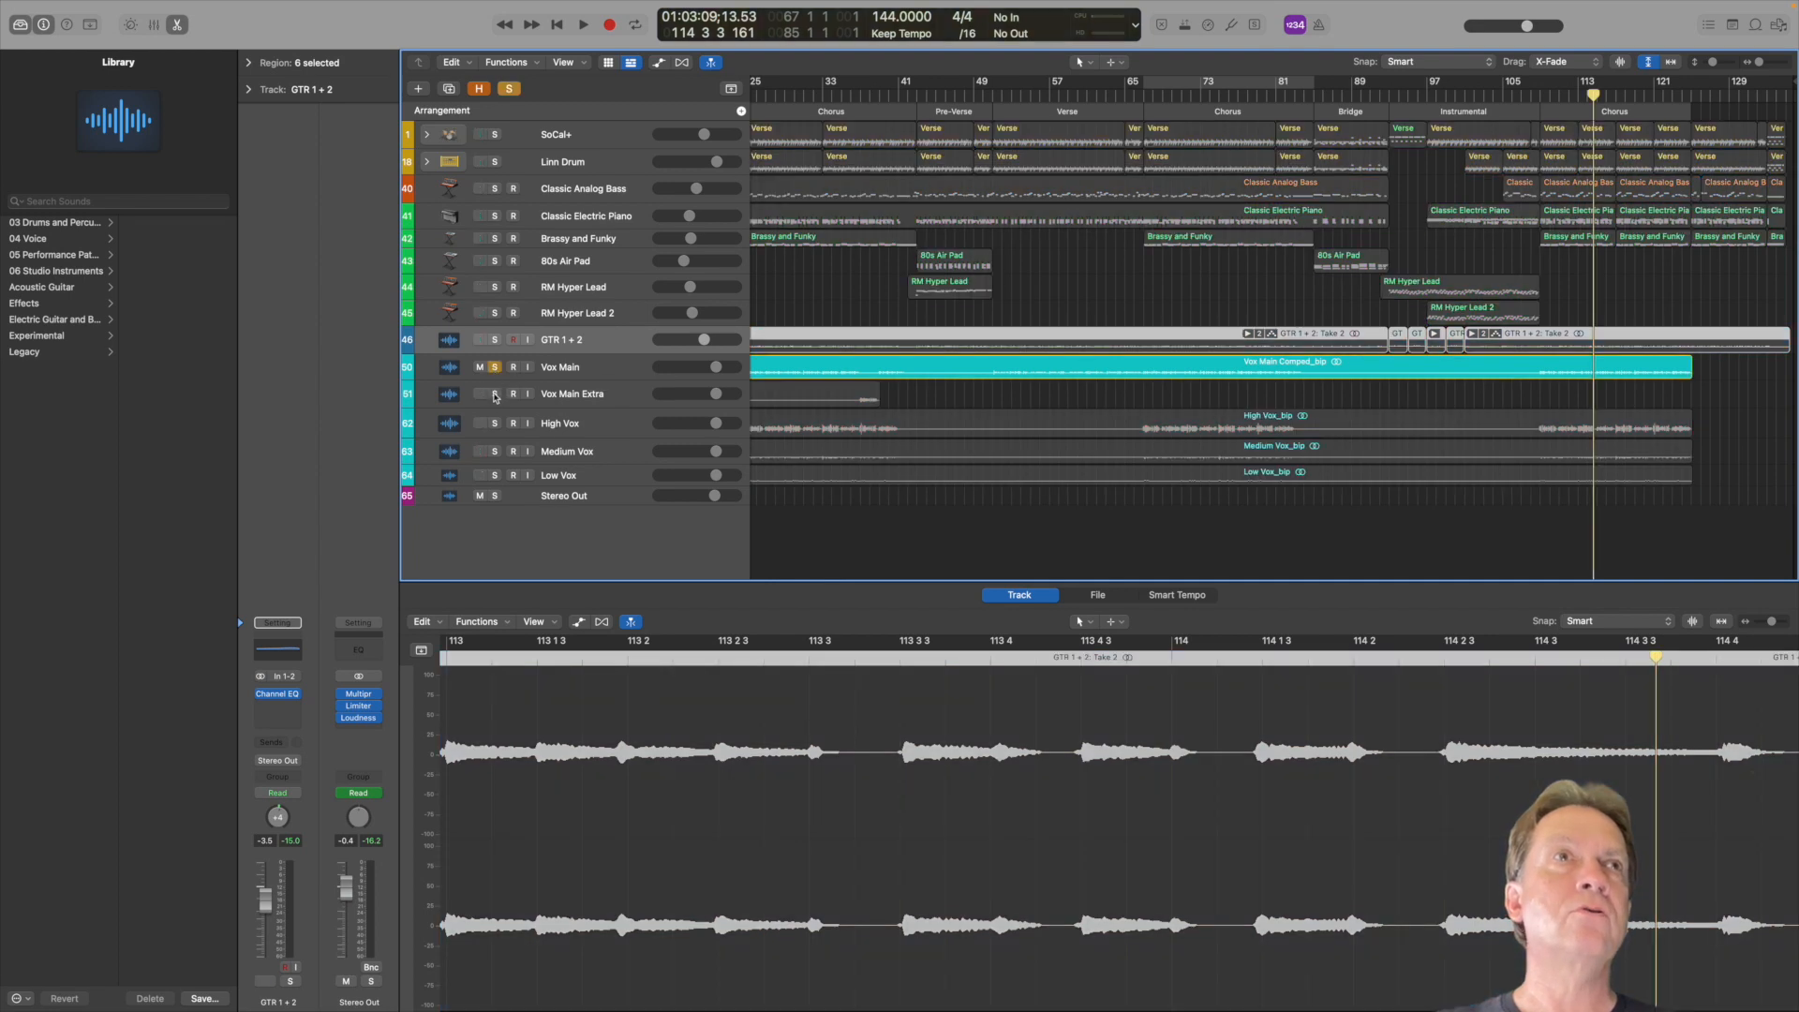
left_click(611, 371)
scroll(610, 371, "left", 3)
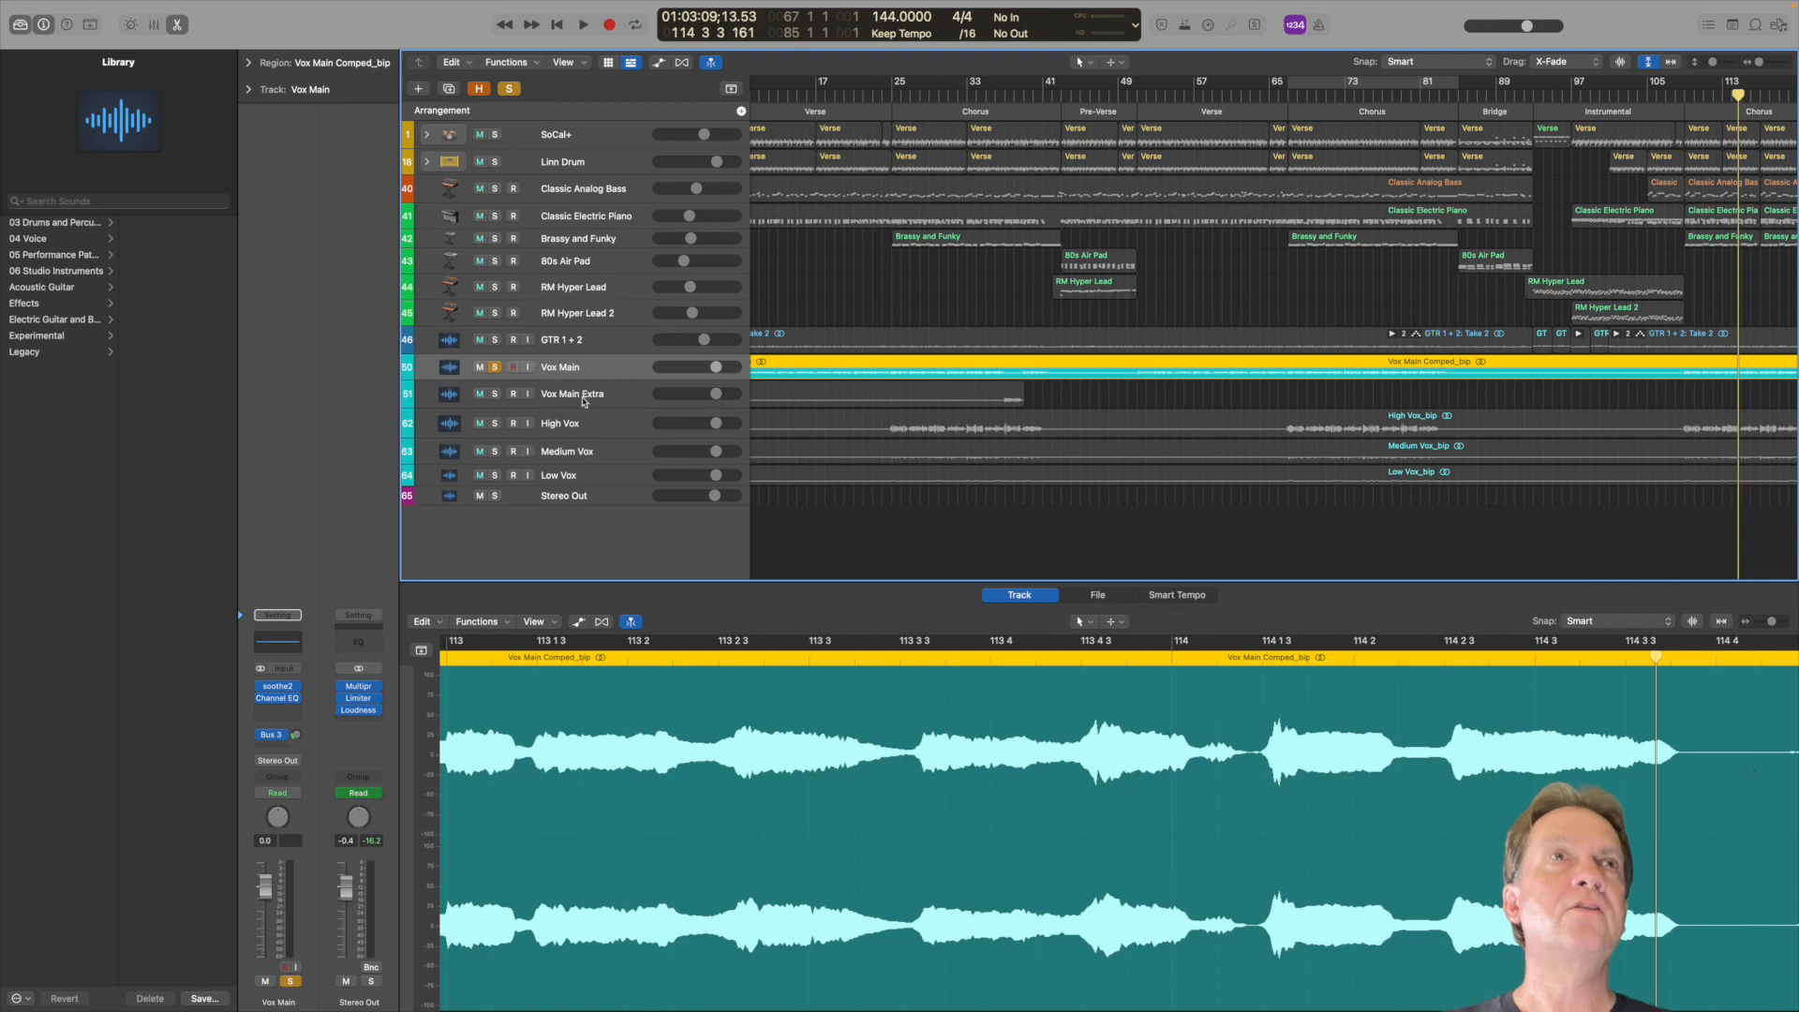
mouse_move(498, 431)
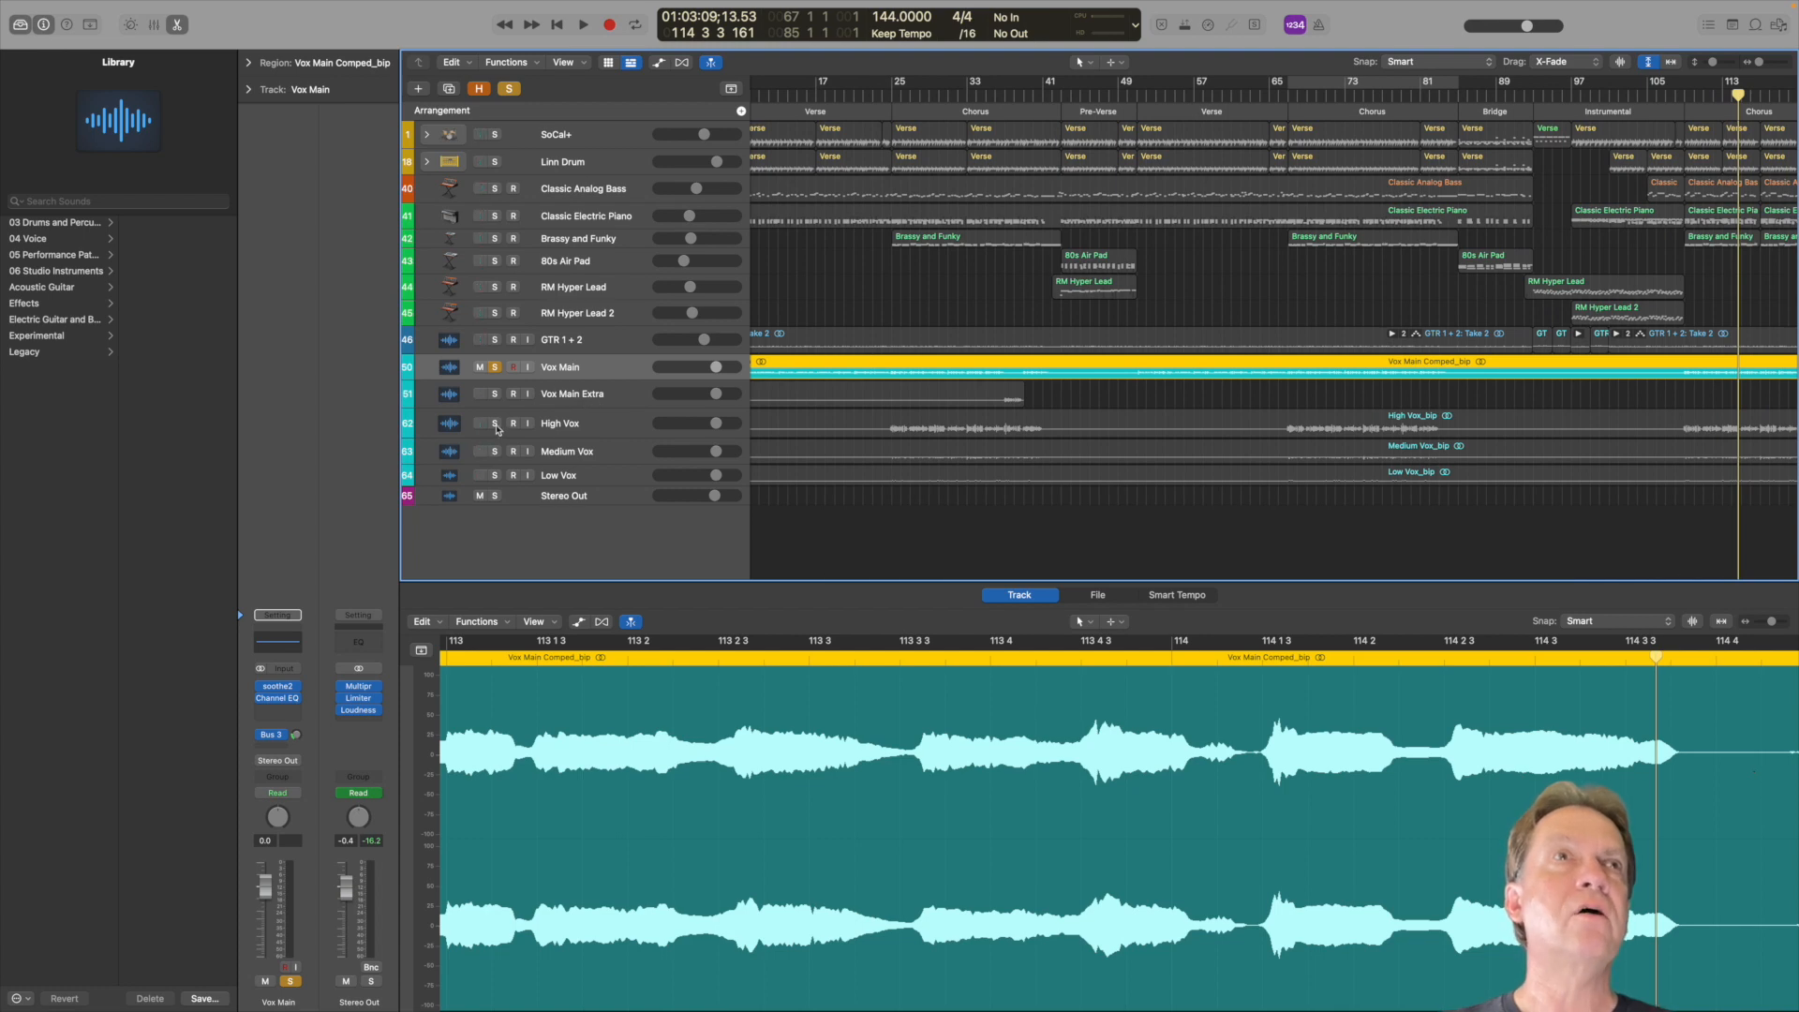
left_click(495, 425)
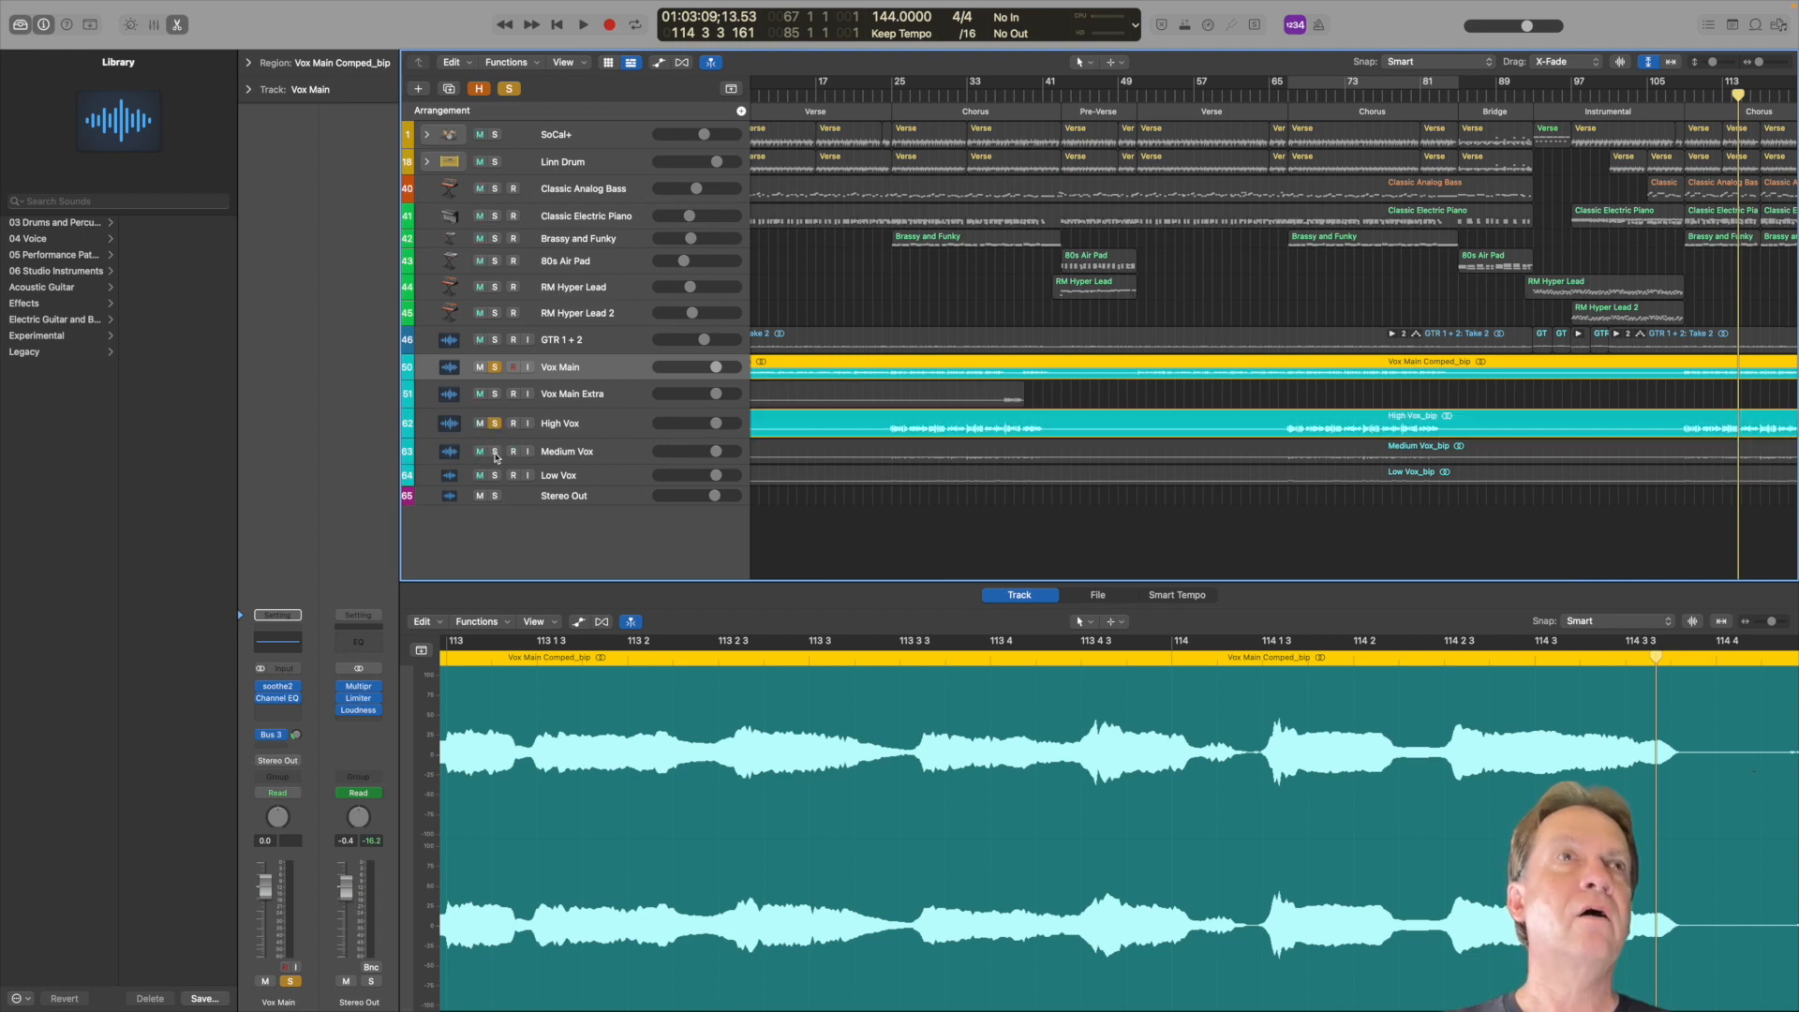
left_click(496, 454)
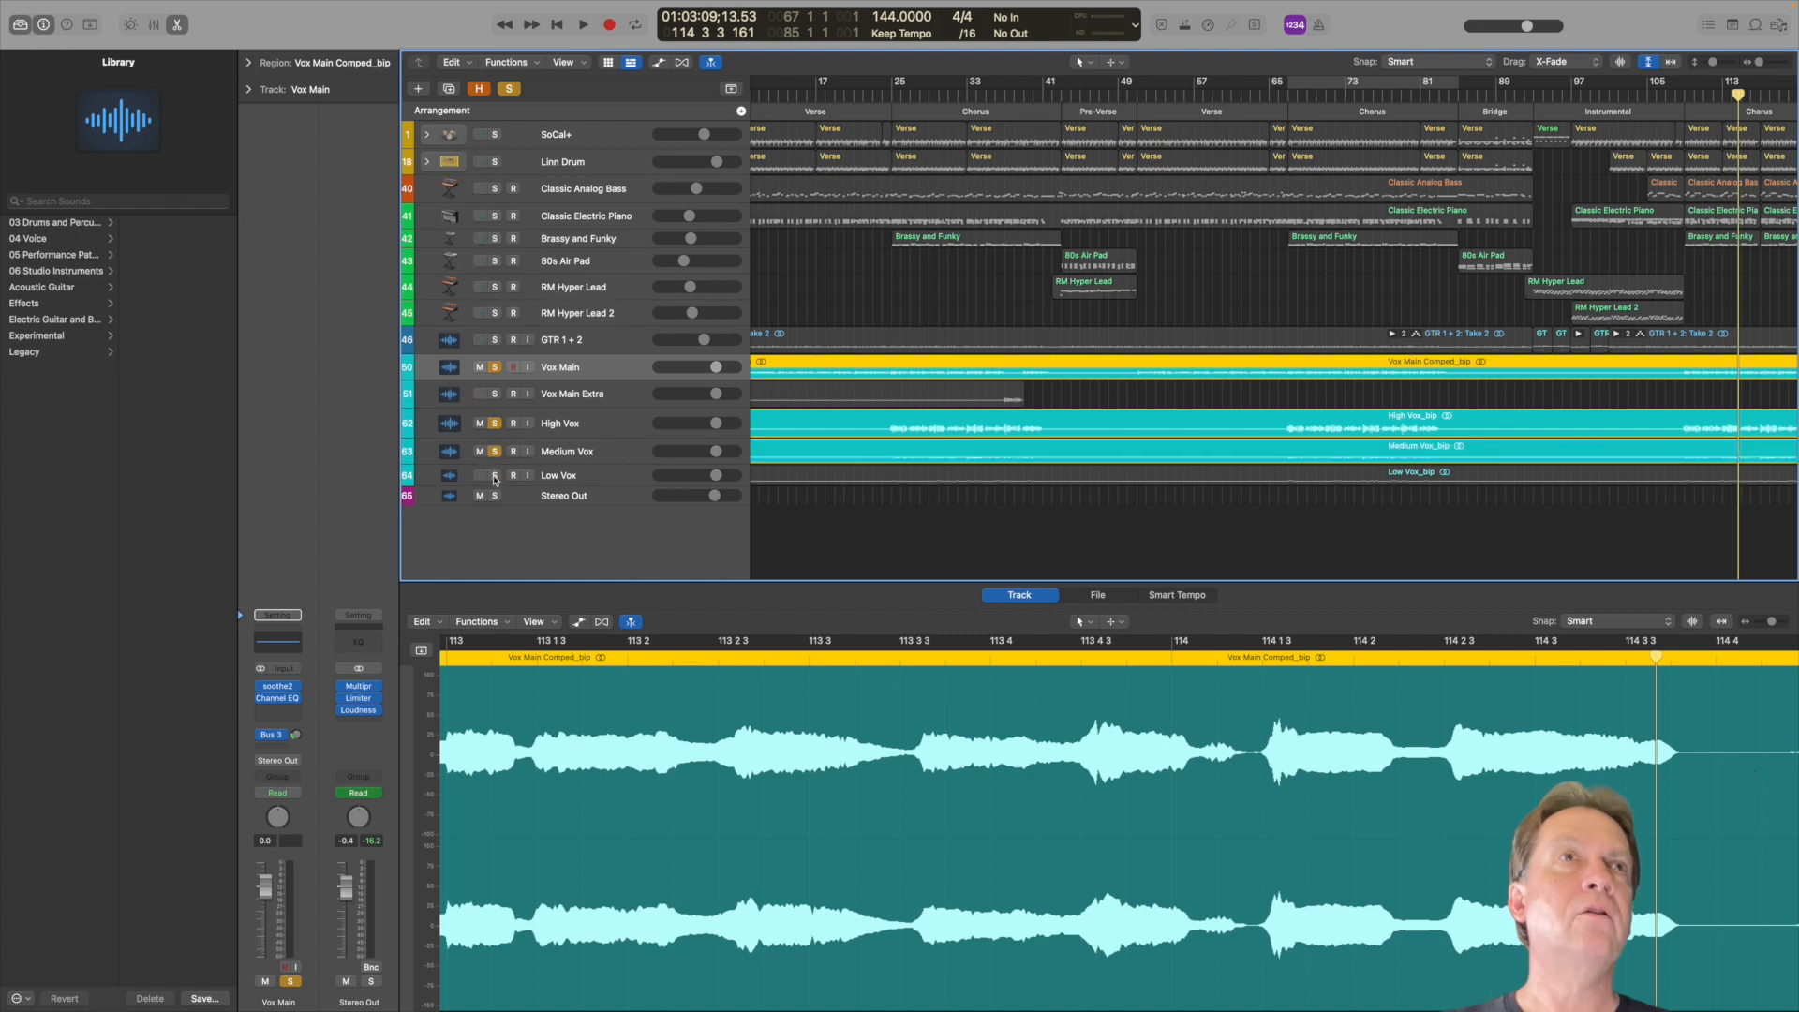
left_click(495, 475)
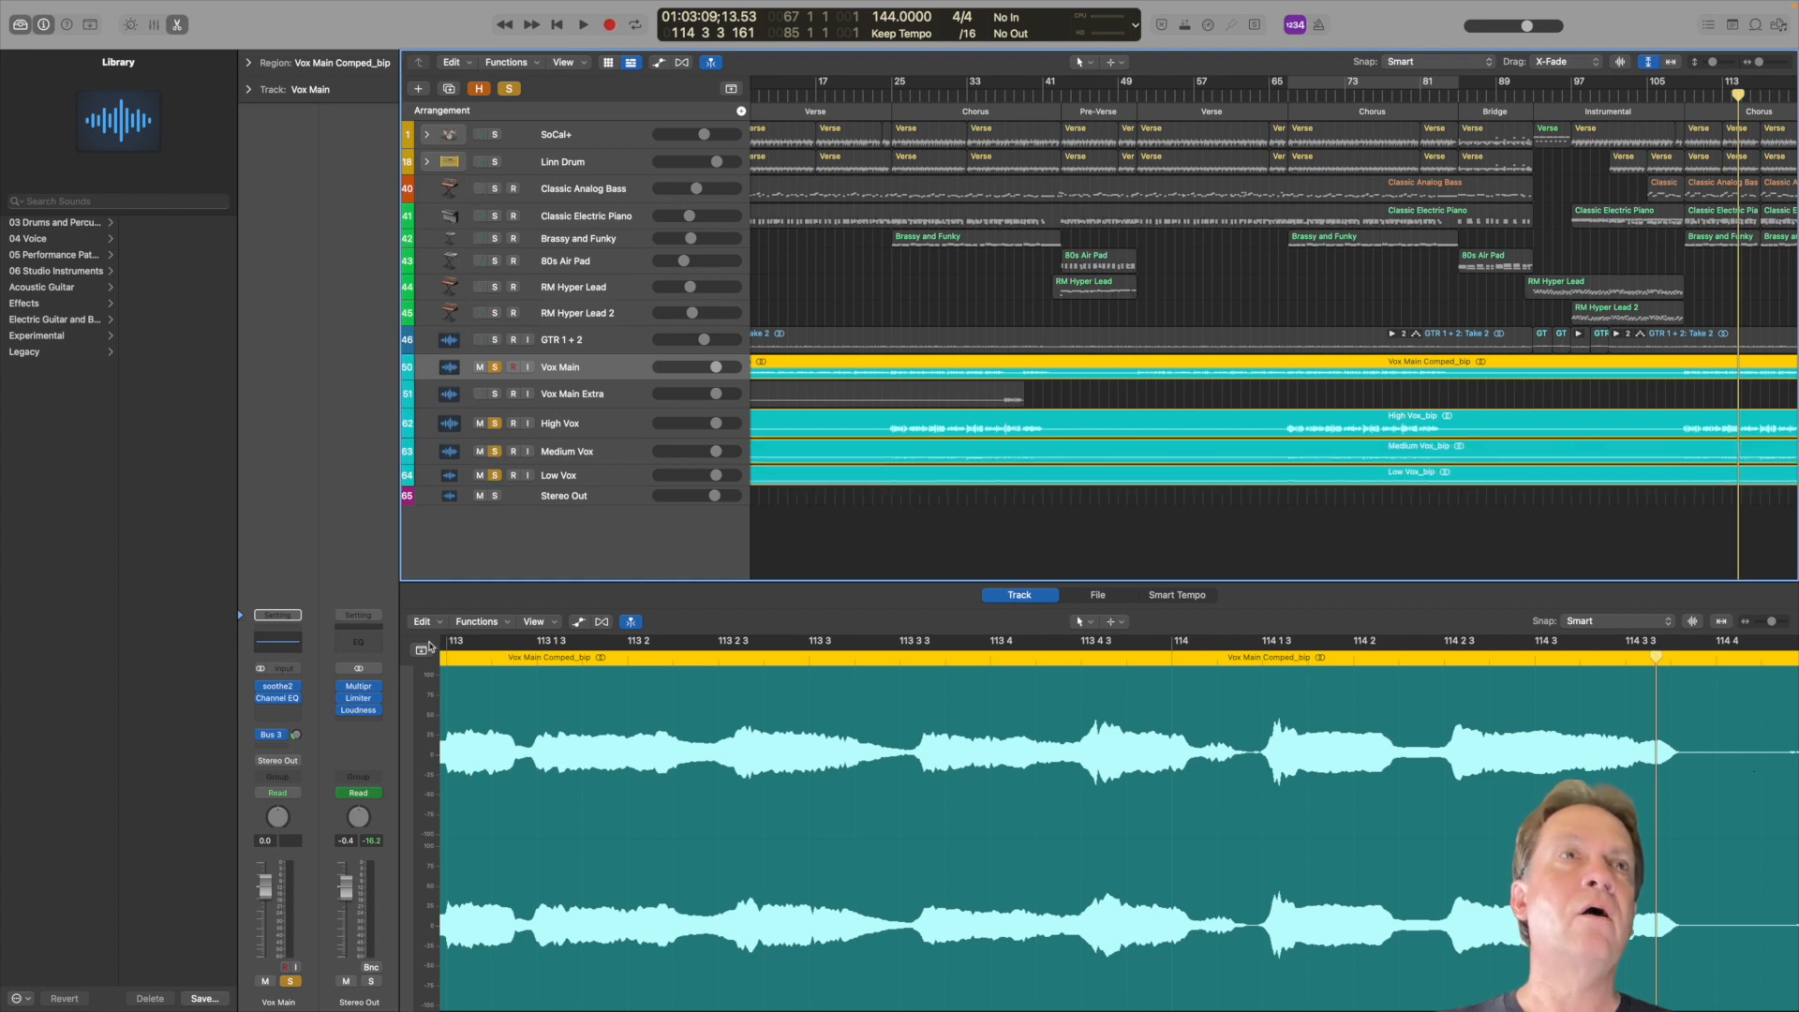
Examine the soothe2 settings on the Vox Main channel and close the plug-in
left_click(281, 691)
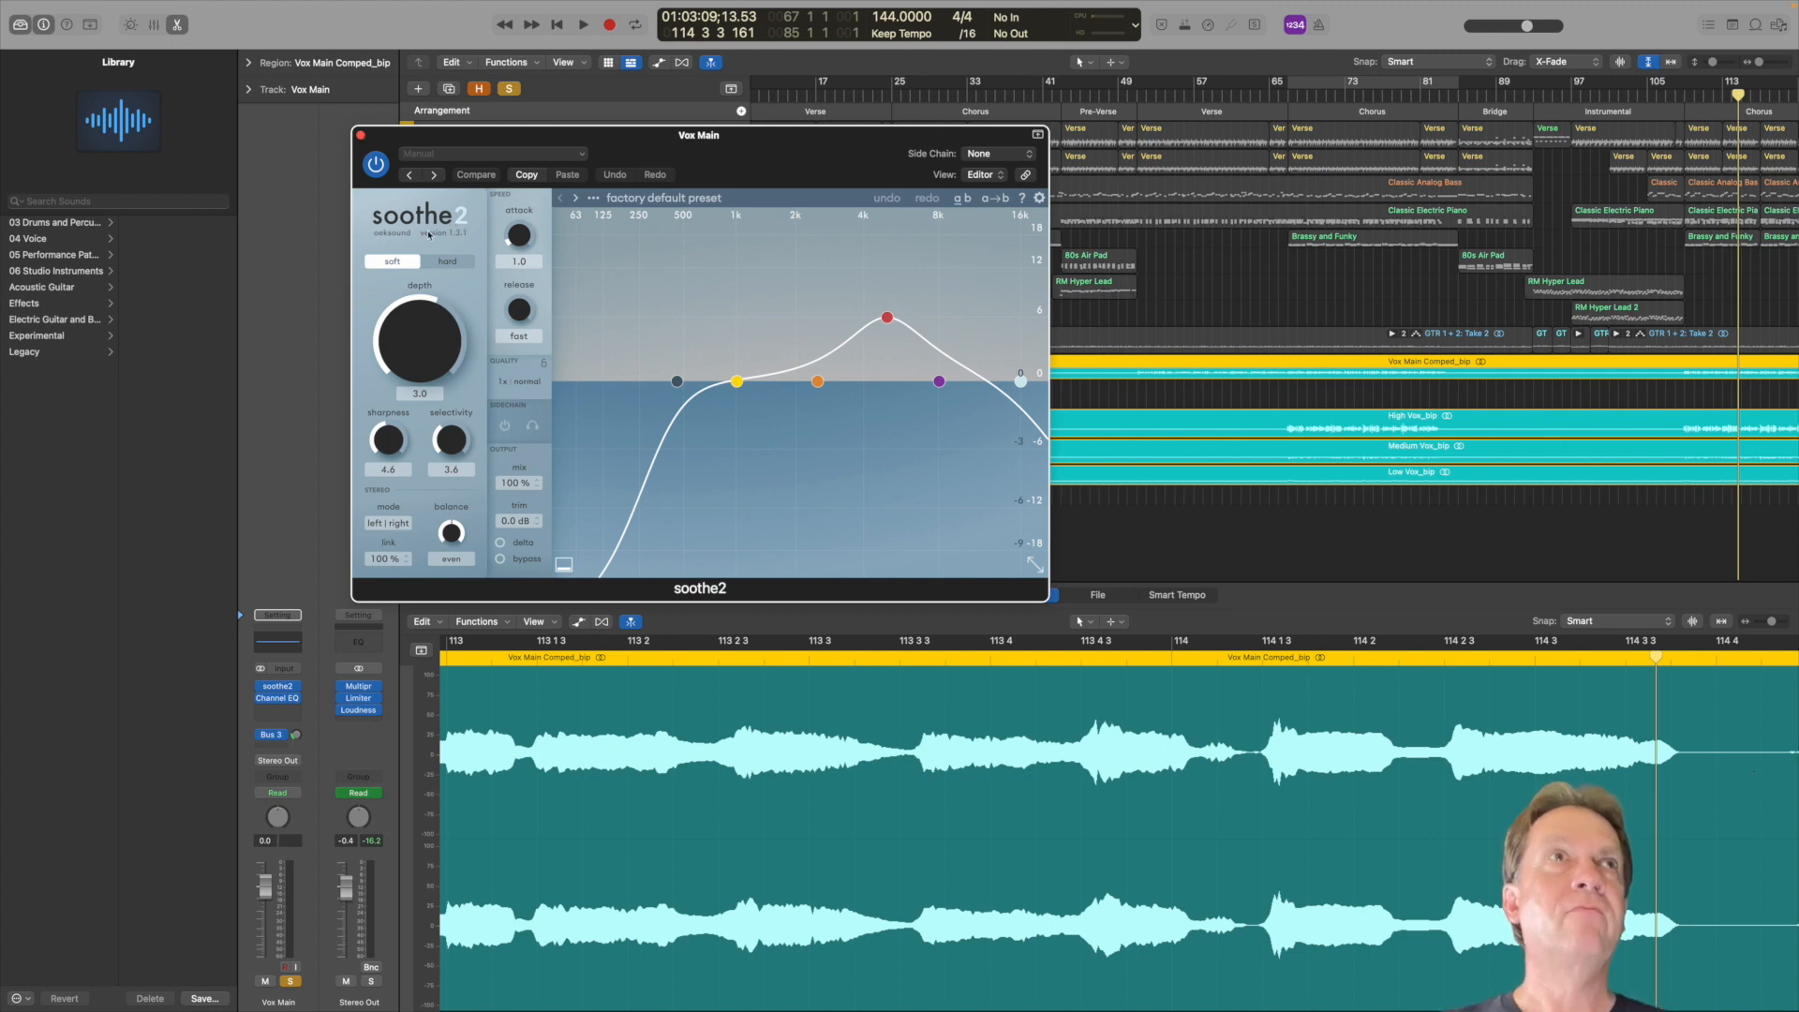
left_click(361, 137)
Listen to the soloed lead and harmony vocals from bar 109 in the final chorus, and clear all solos
scroll(1627, 243, "right", 5)
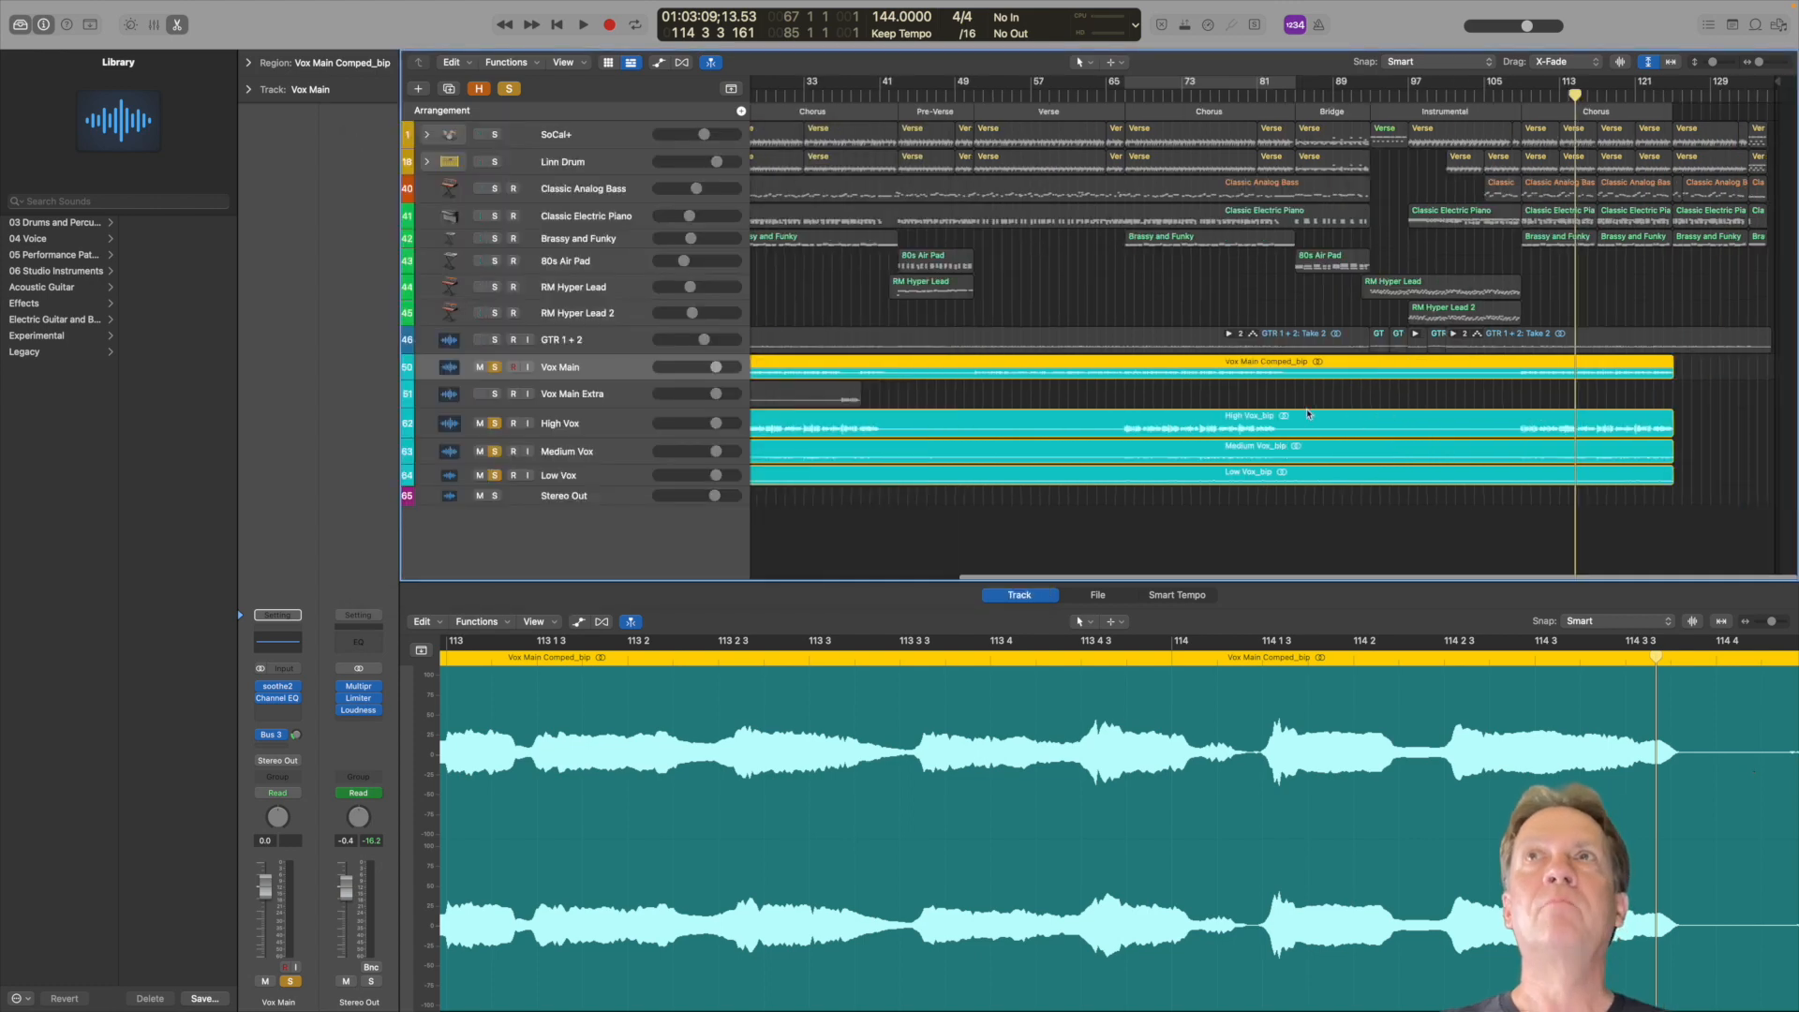
left_click(1540, 93)
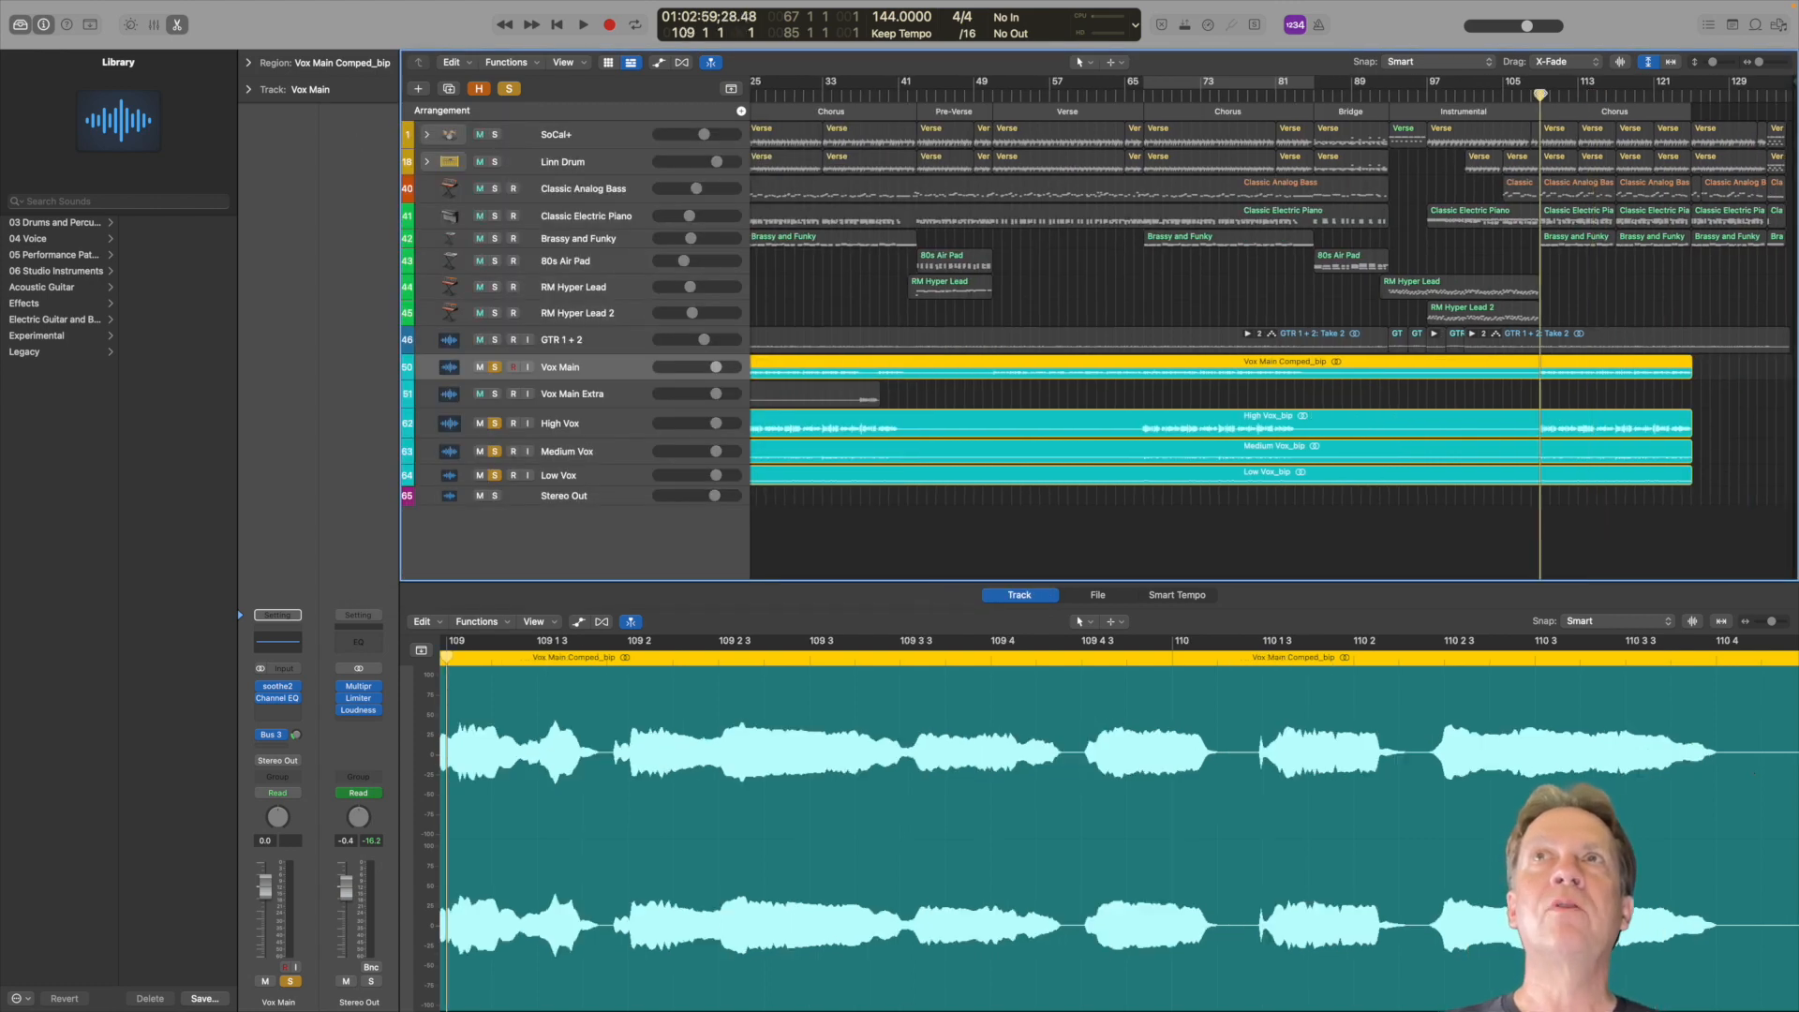
key("space")
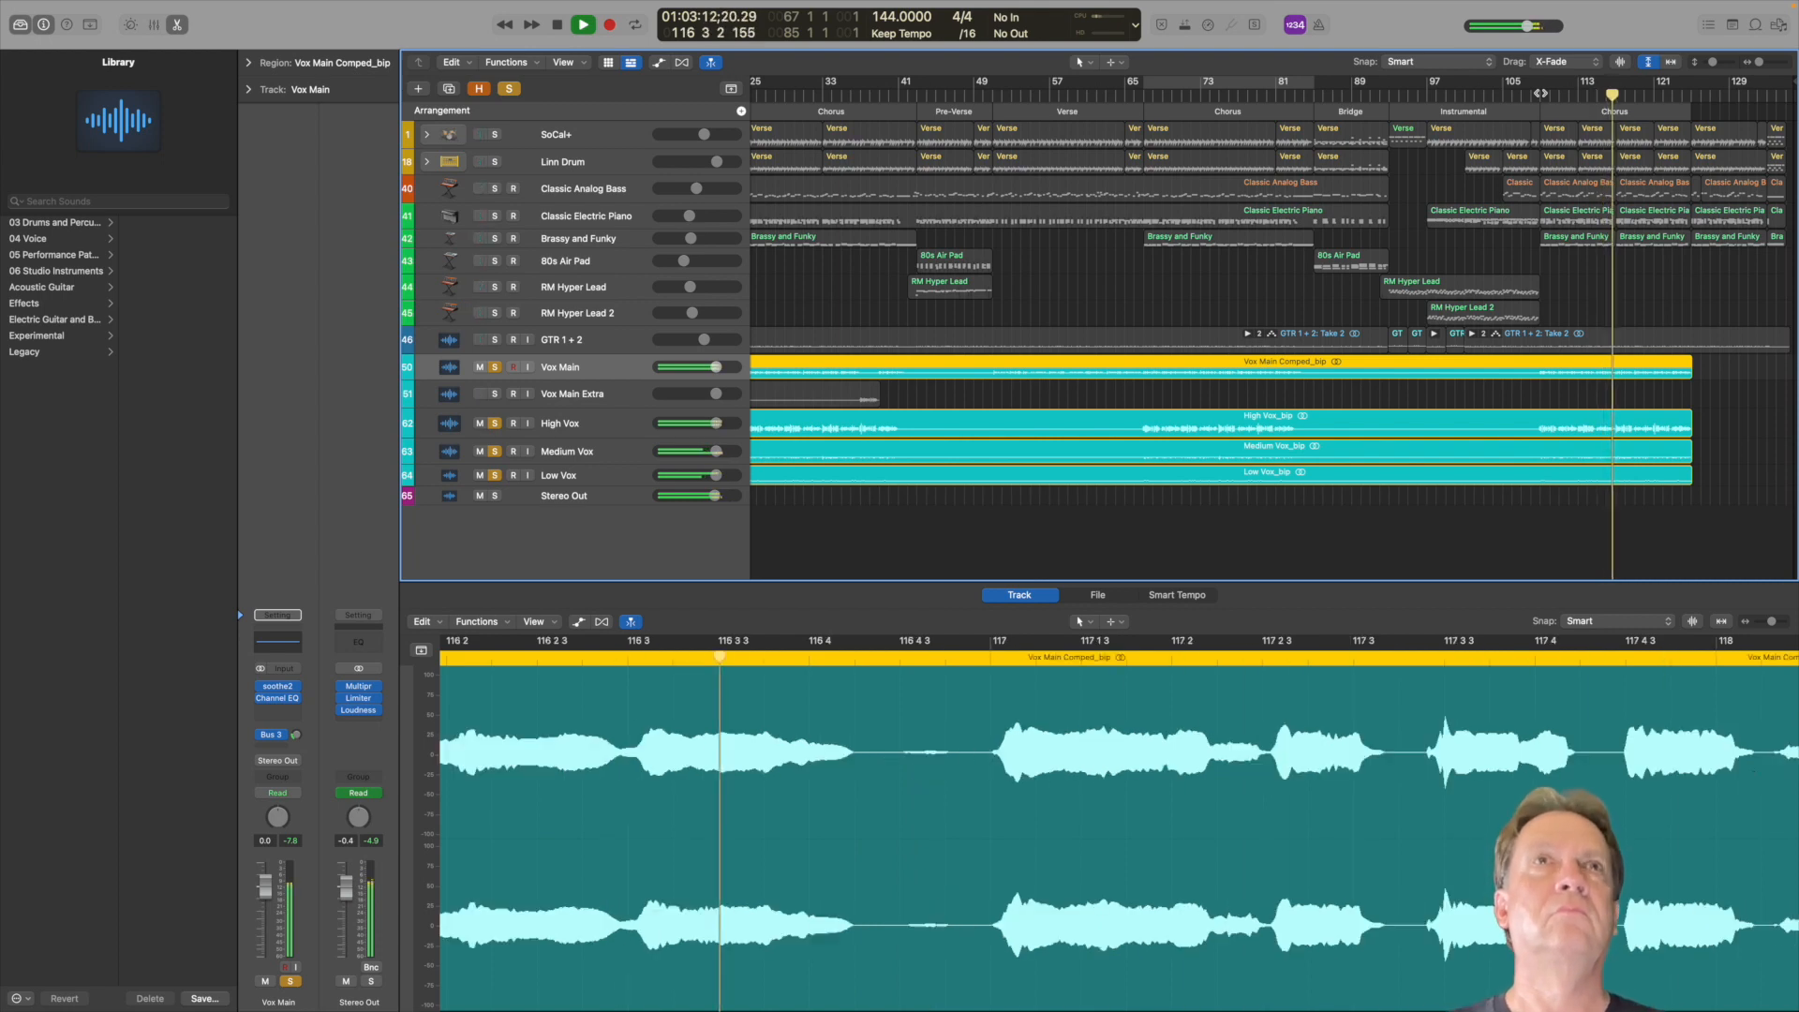
key("space")
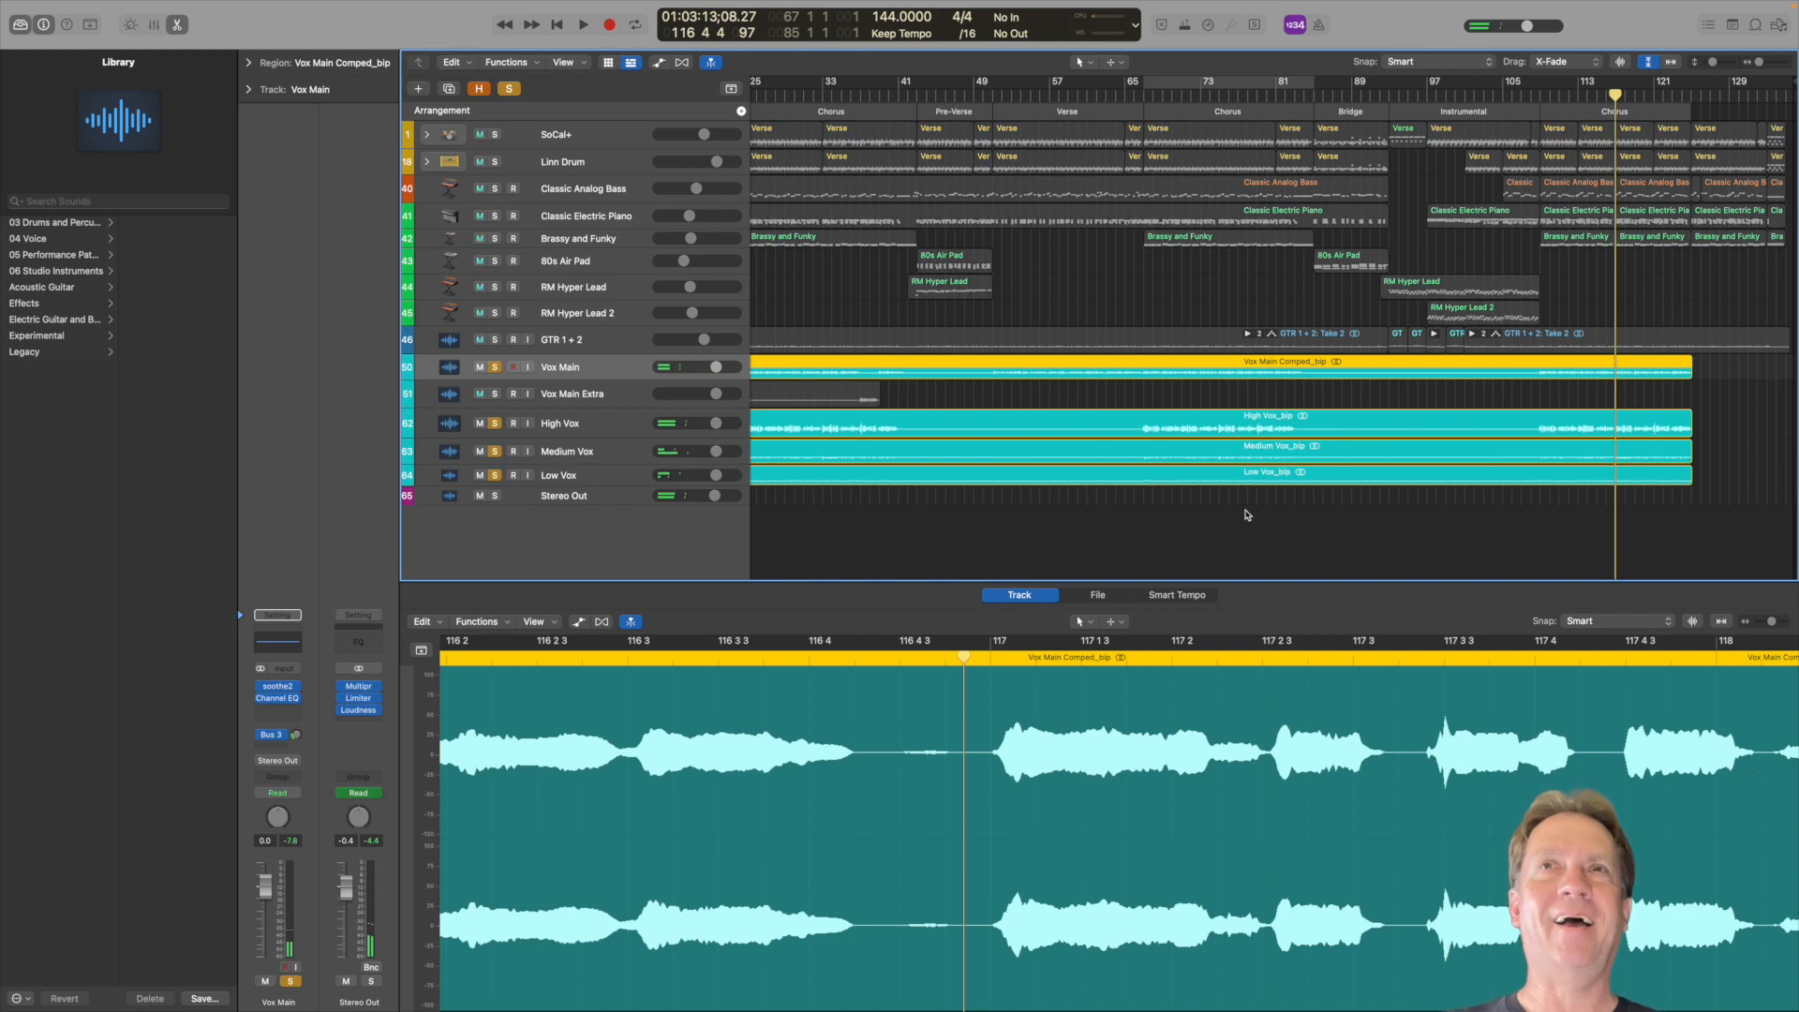
left_click(1247, 515)
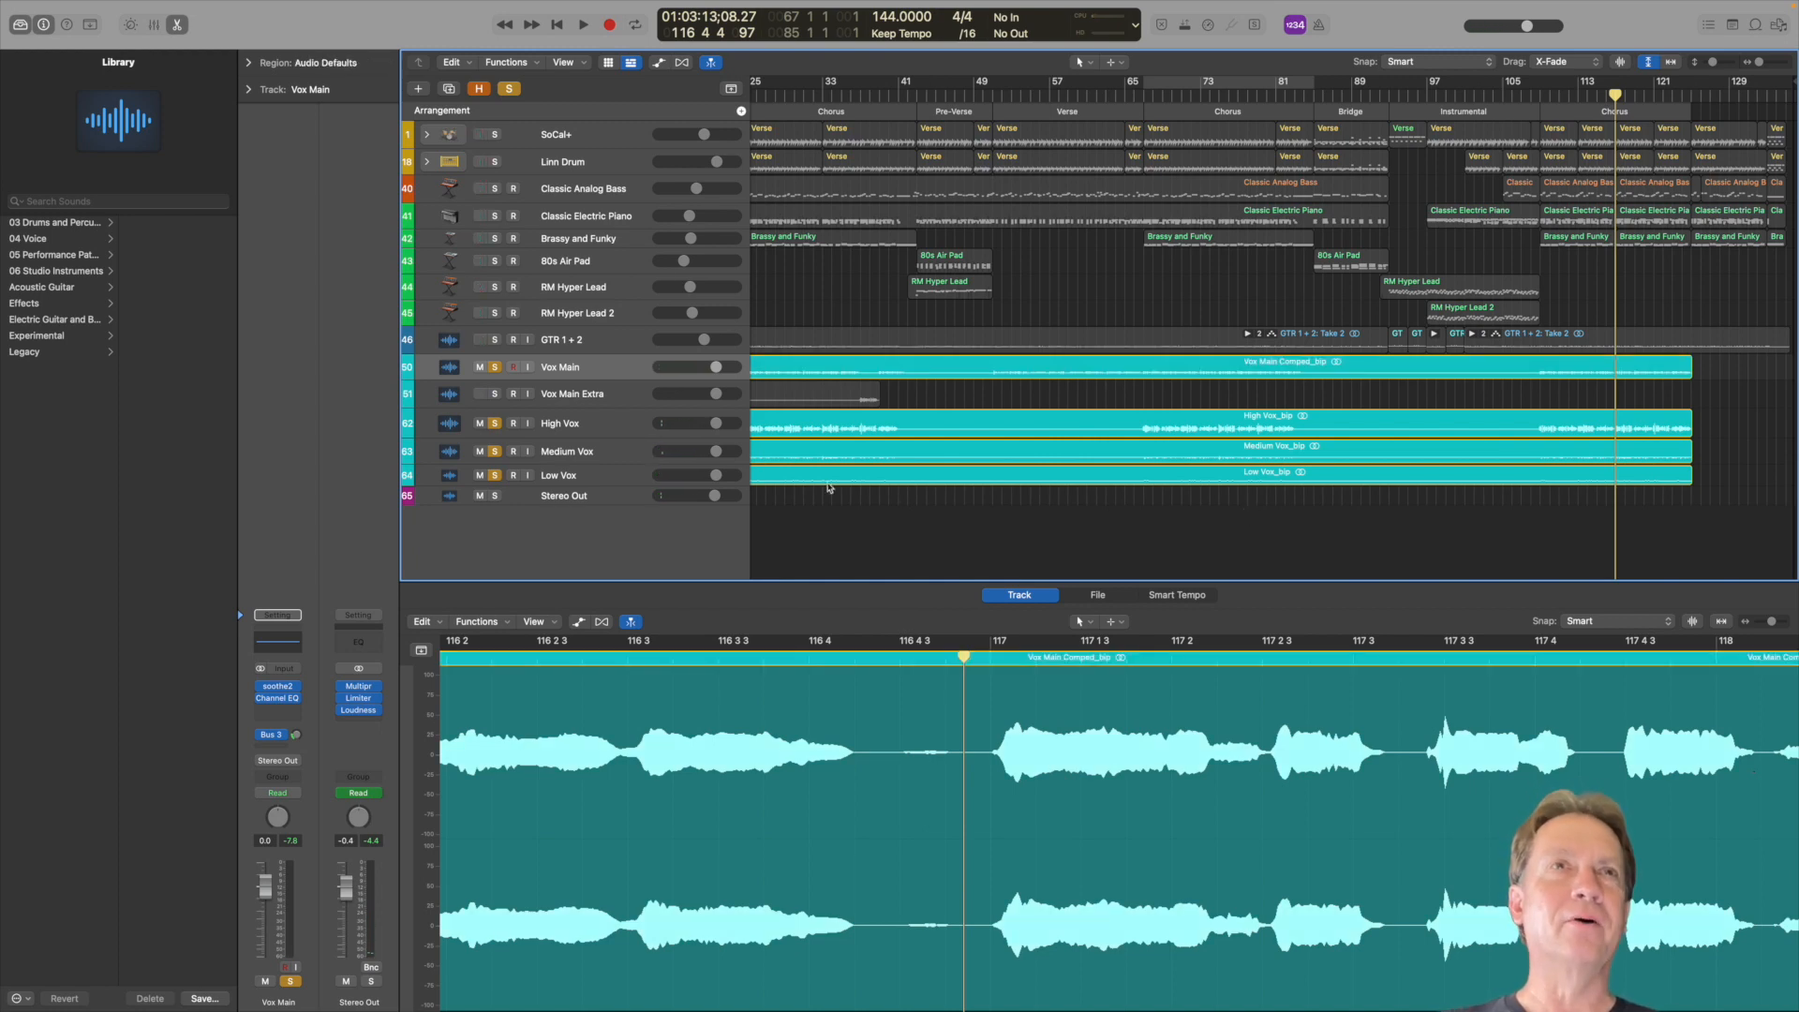
left_click(508, 89)
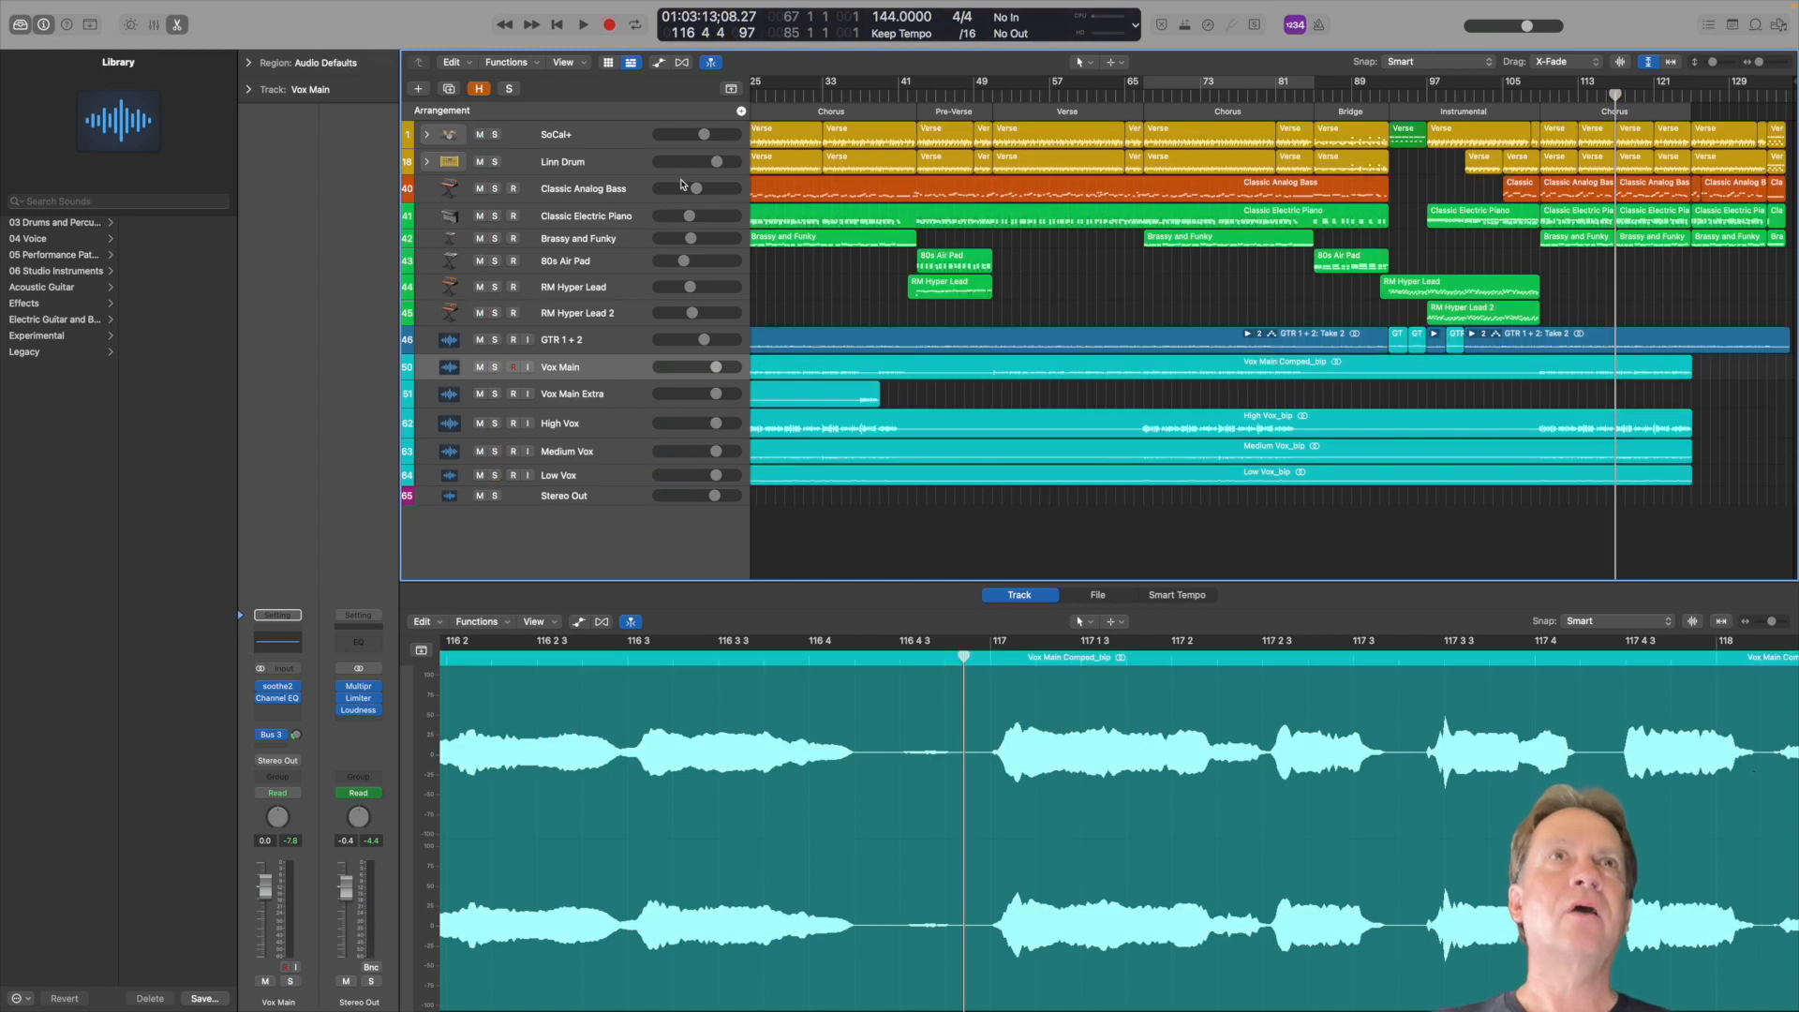
Examine the Multipressor's Final Pop Compressor settings on the Stereo Out channel and close the plug-in
left_click(590, 504)
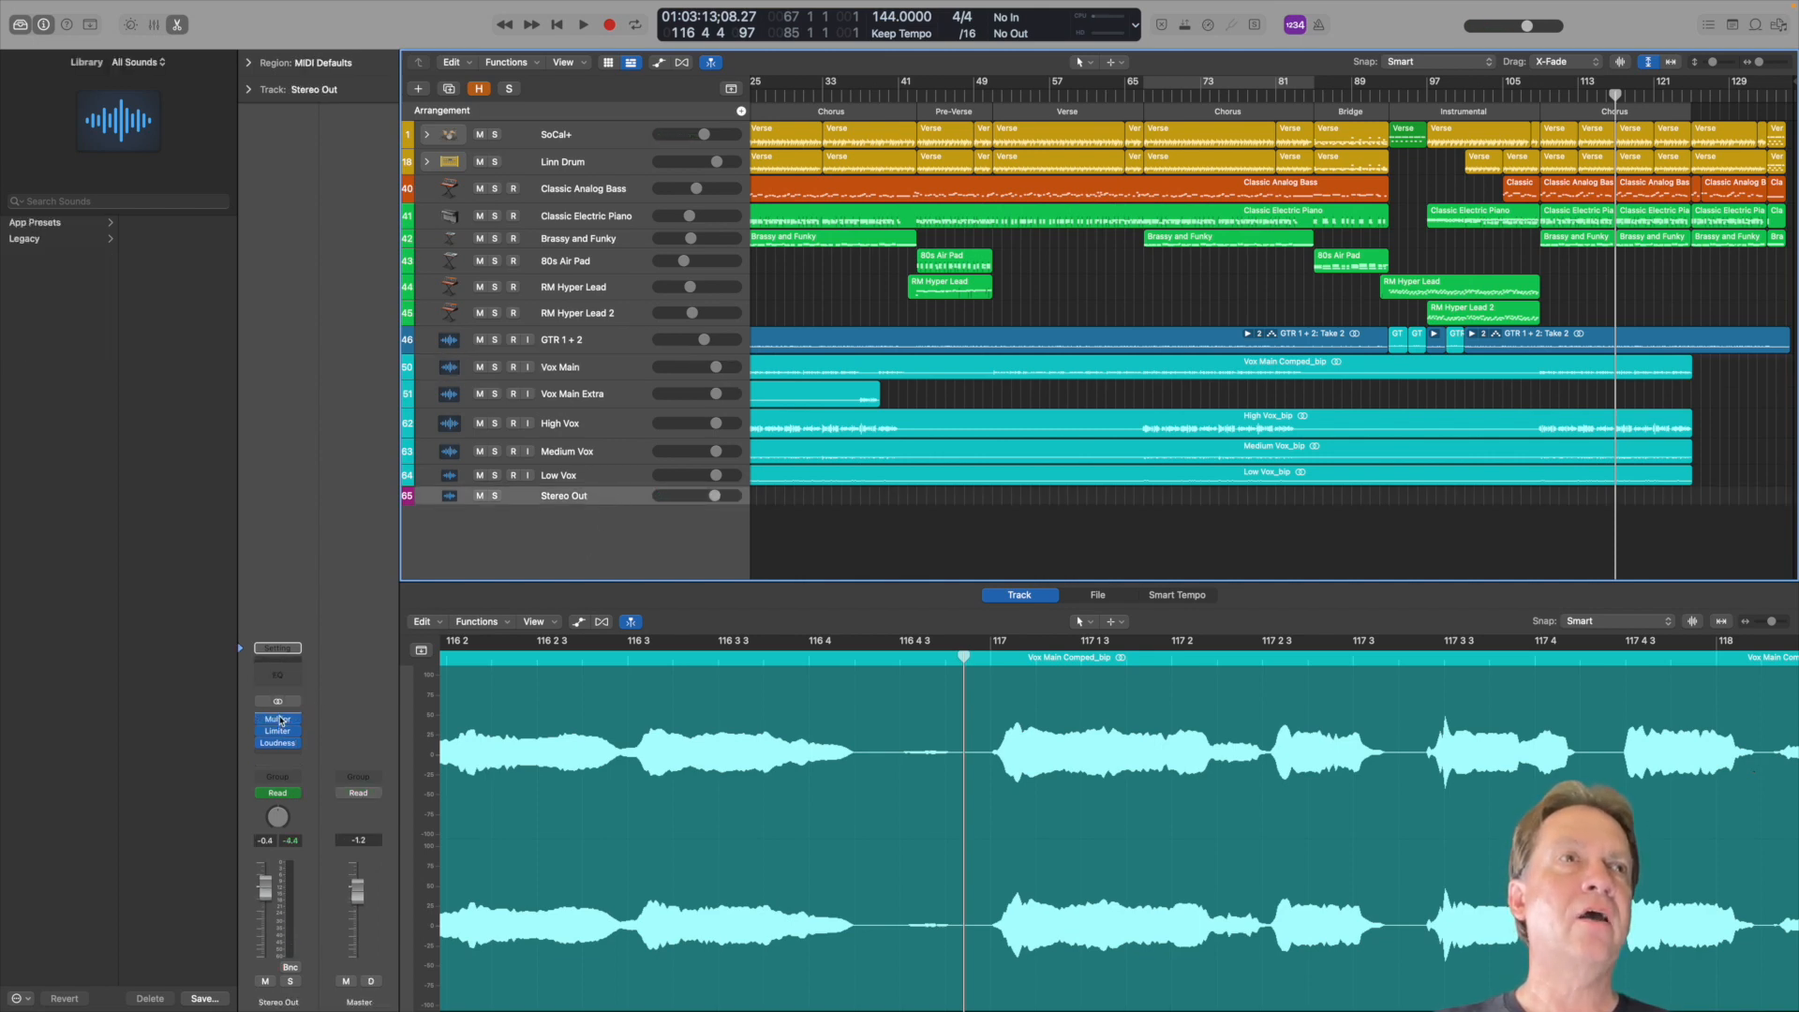
left_click(280, 720)
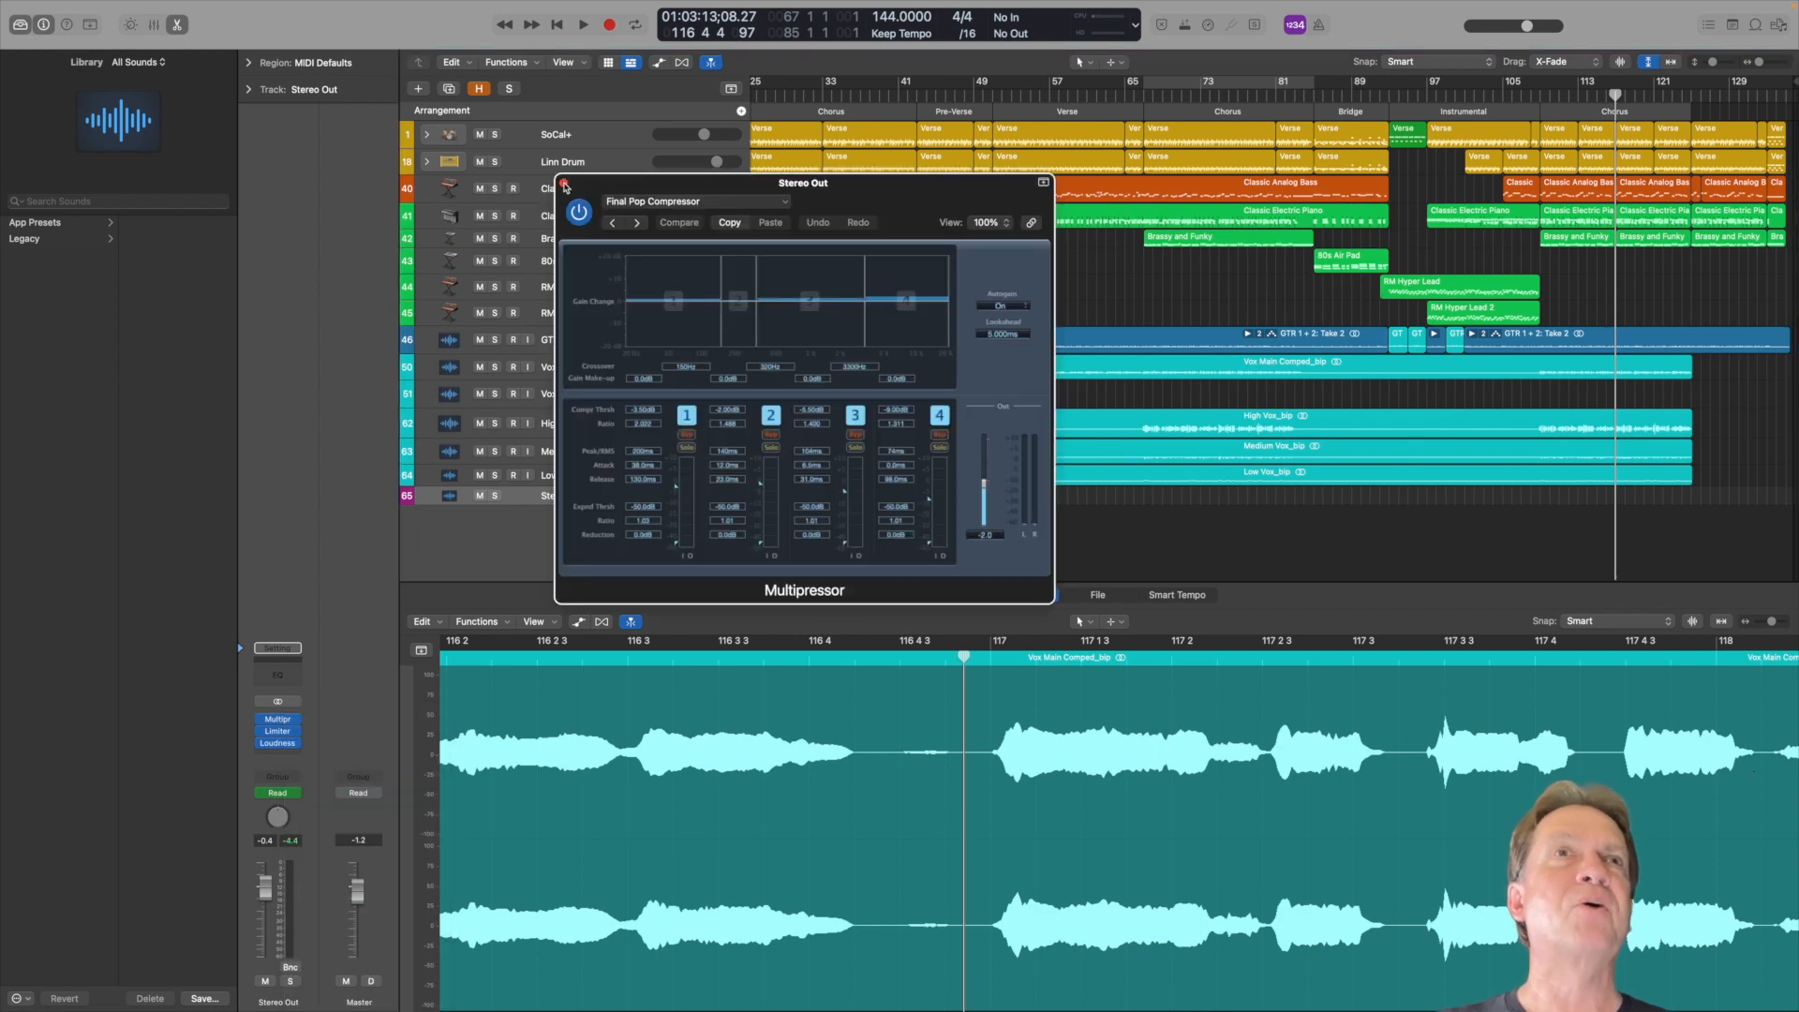
left_click(563, 183)
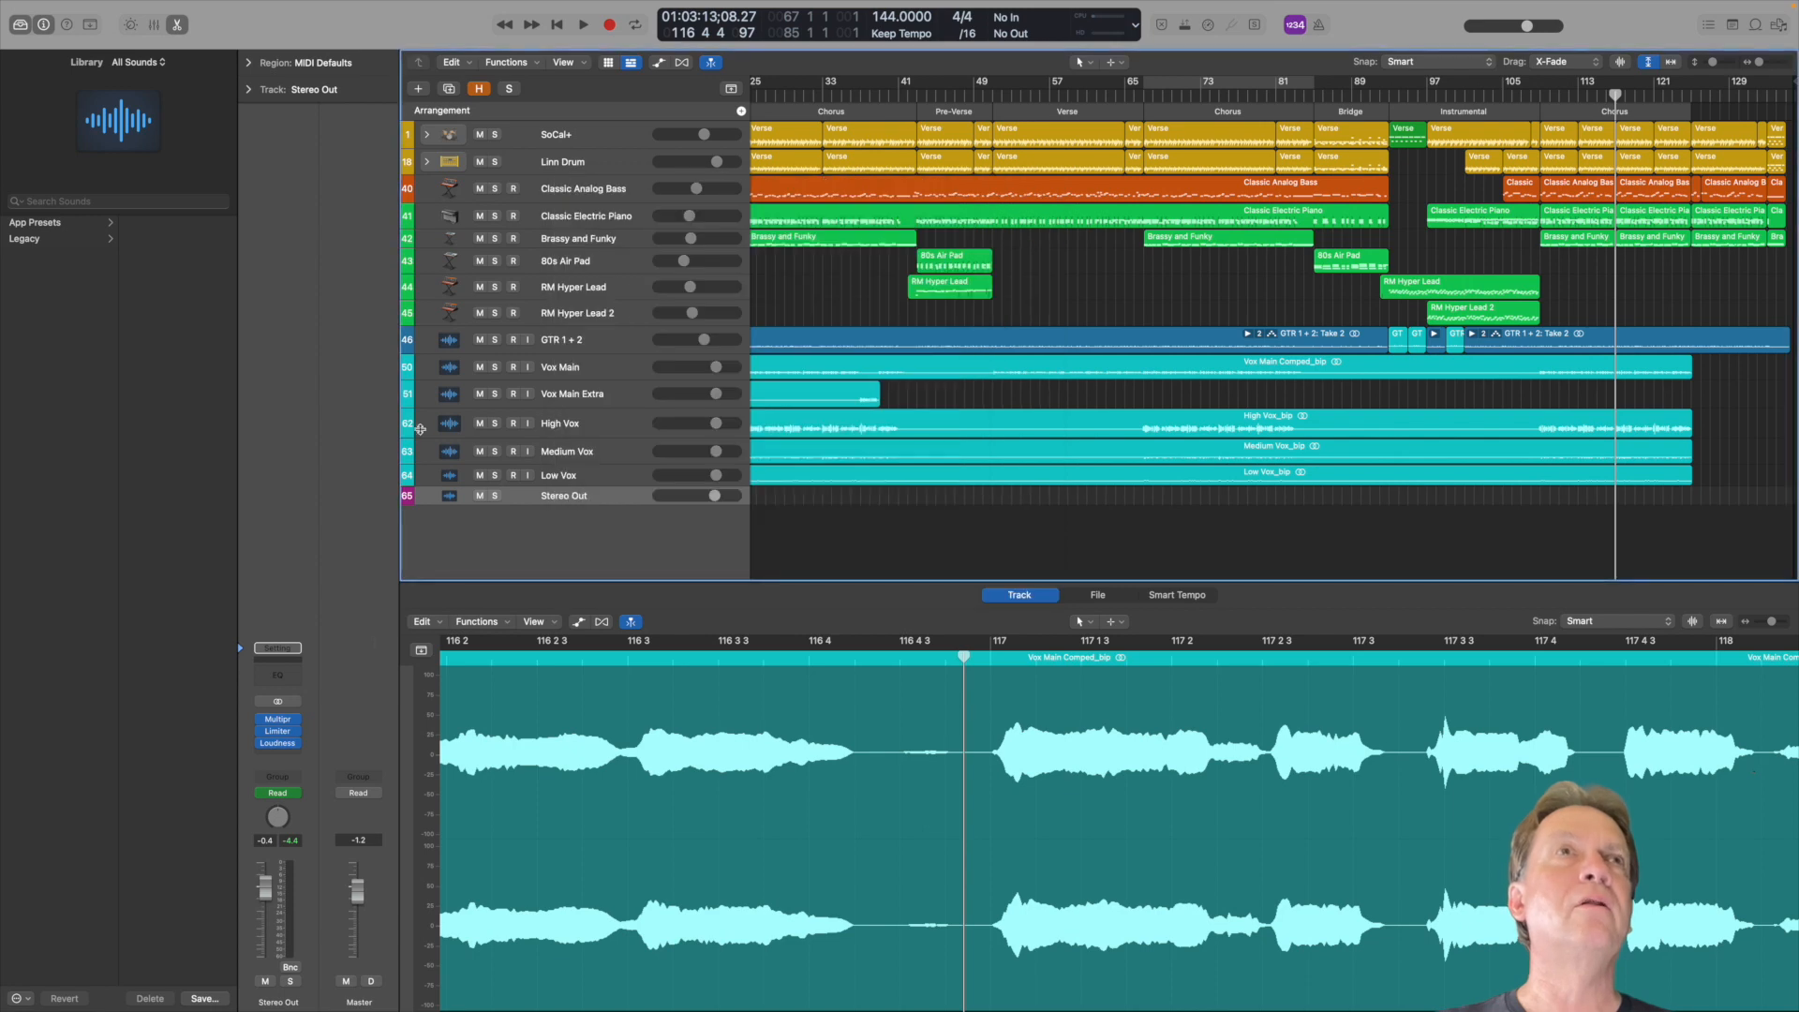
Review the Limiter and Loudness Meter on the Stereo Out channel, and close both plug-in windows
left_click(279, 733)
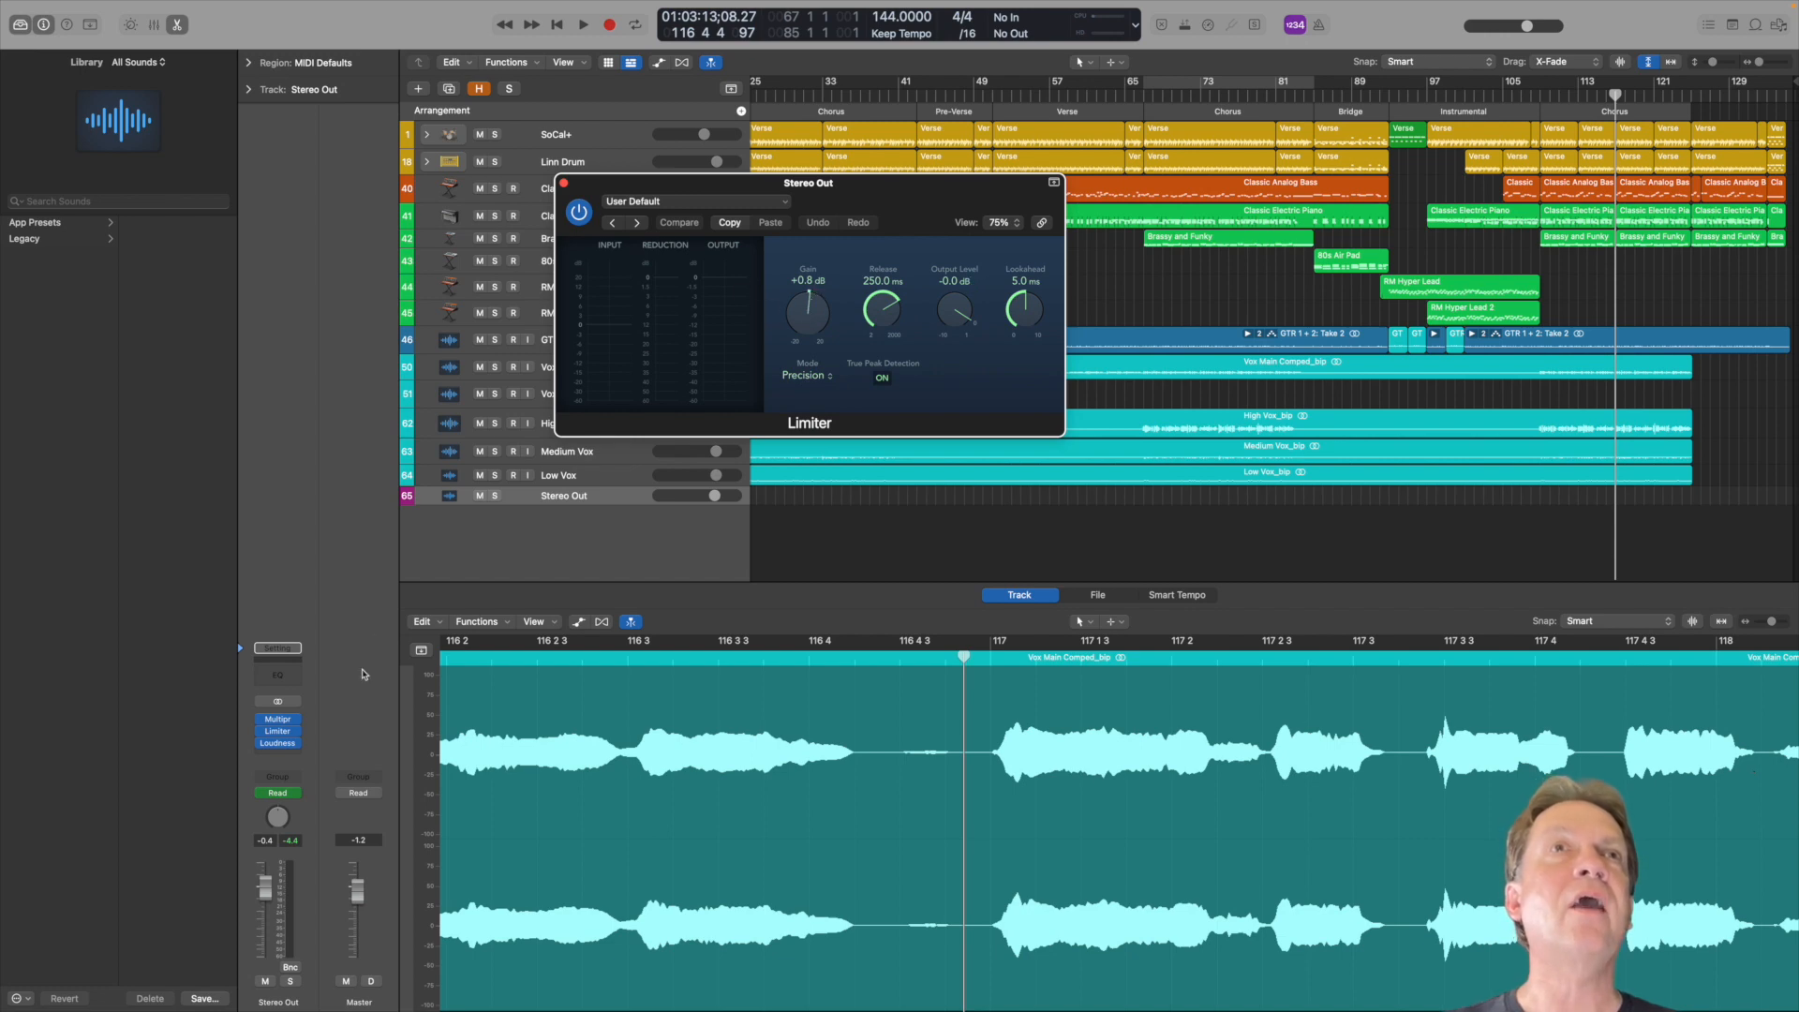
left_click(277, 745)
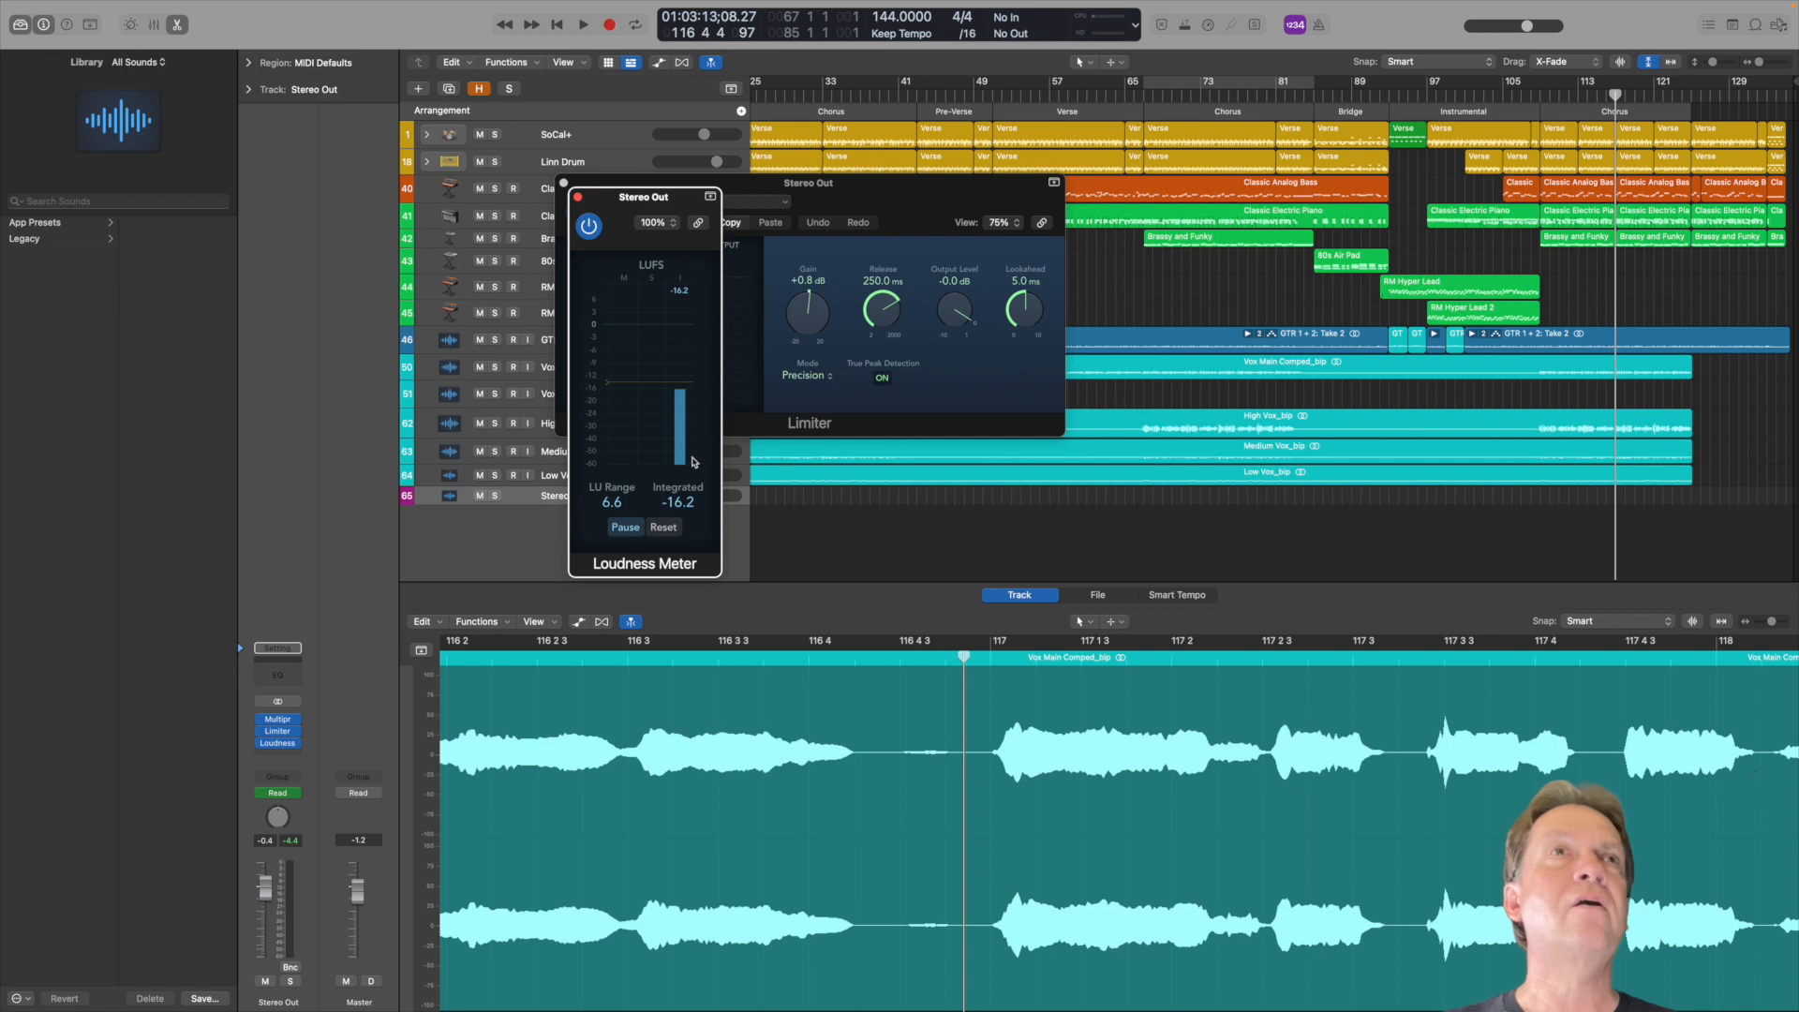
left_click(578, 197)
left_click(563, 185)
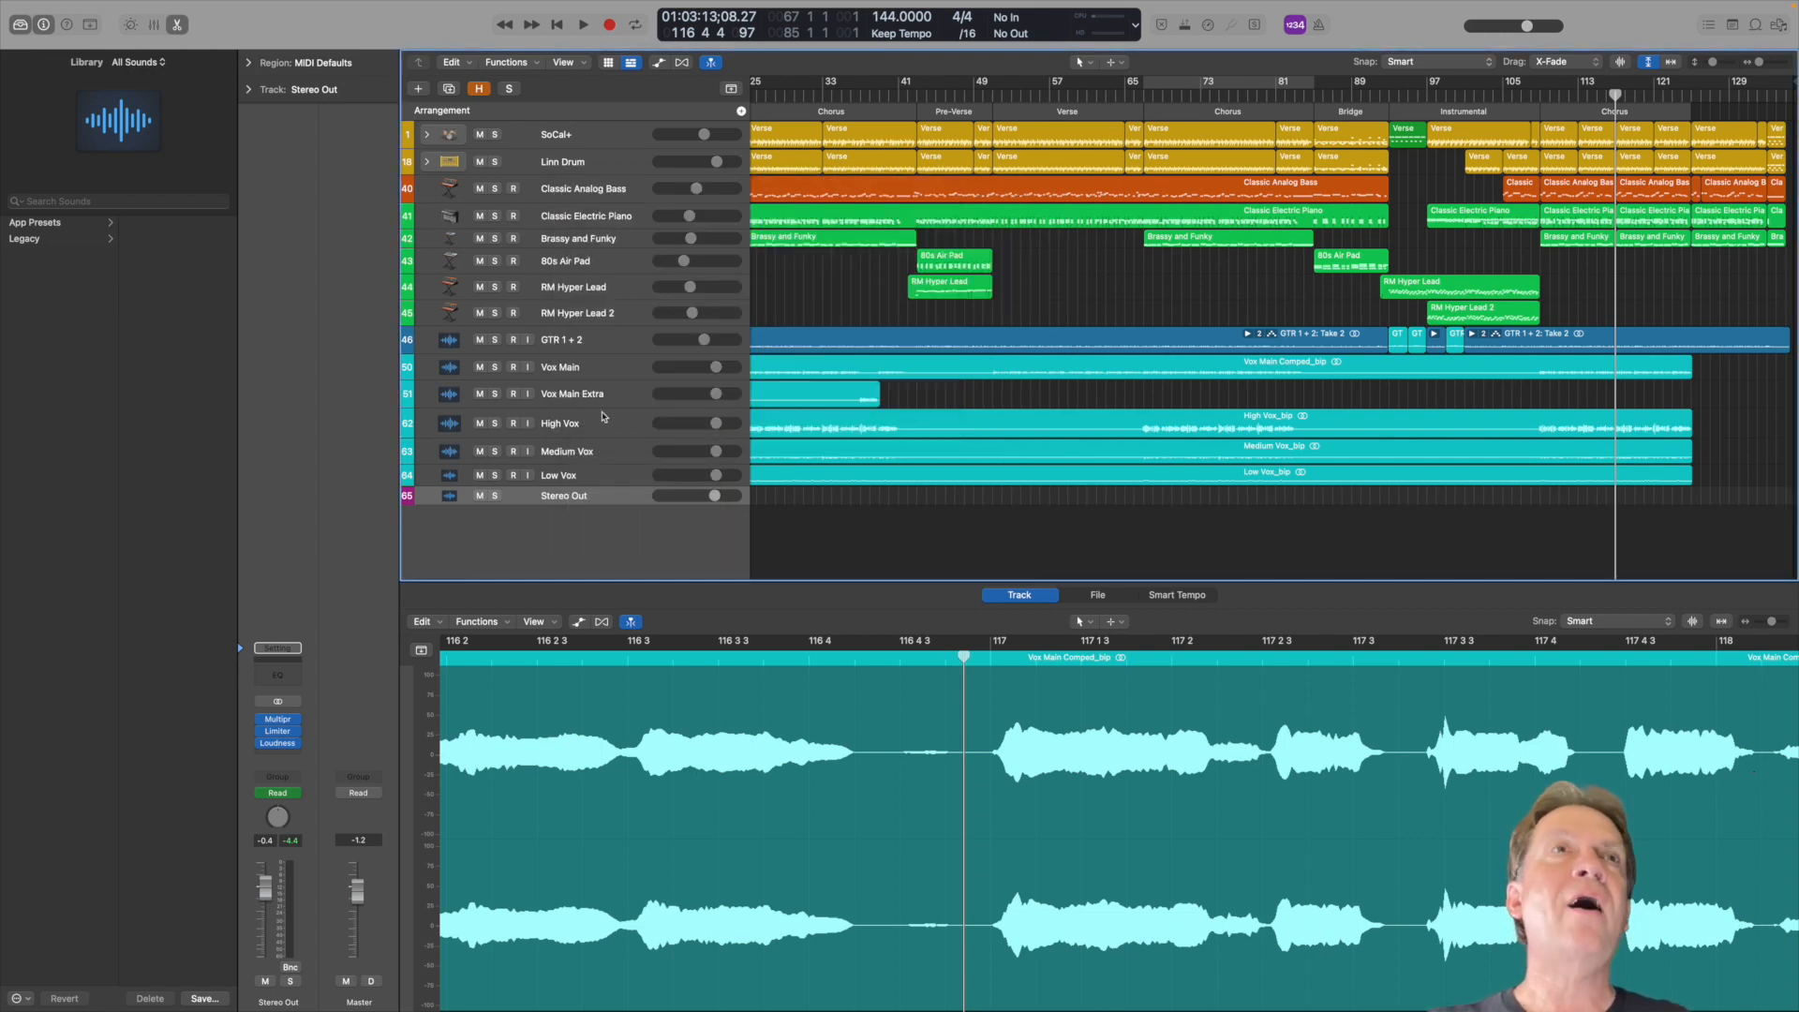
Expand the SoCal+ drum track stack to examine its individual kit tracks, and collapse it again
left_click(560, 477)
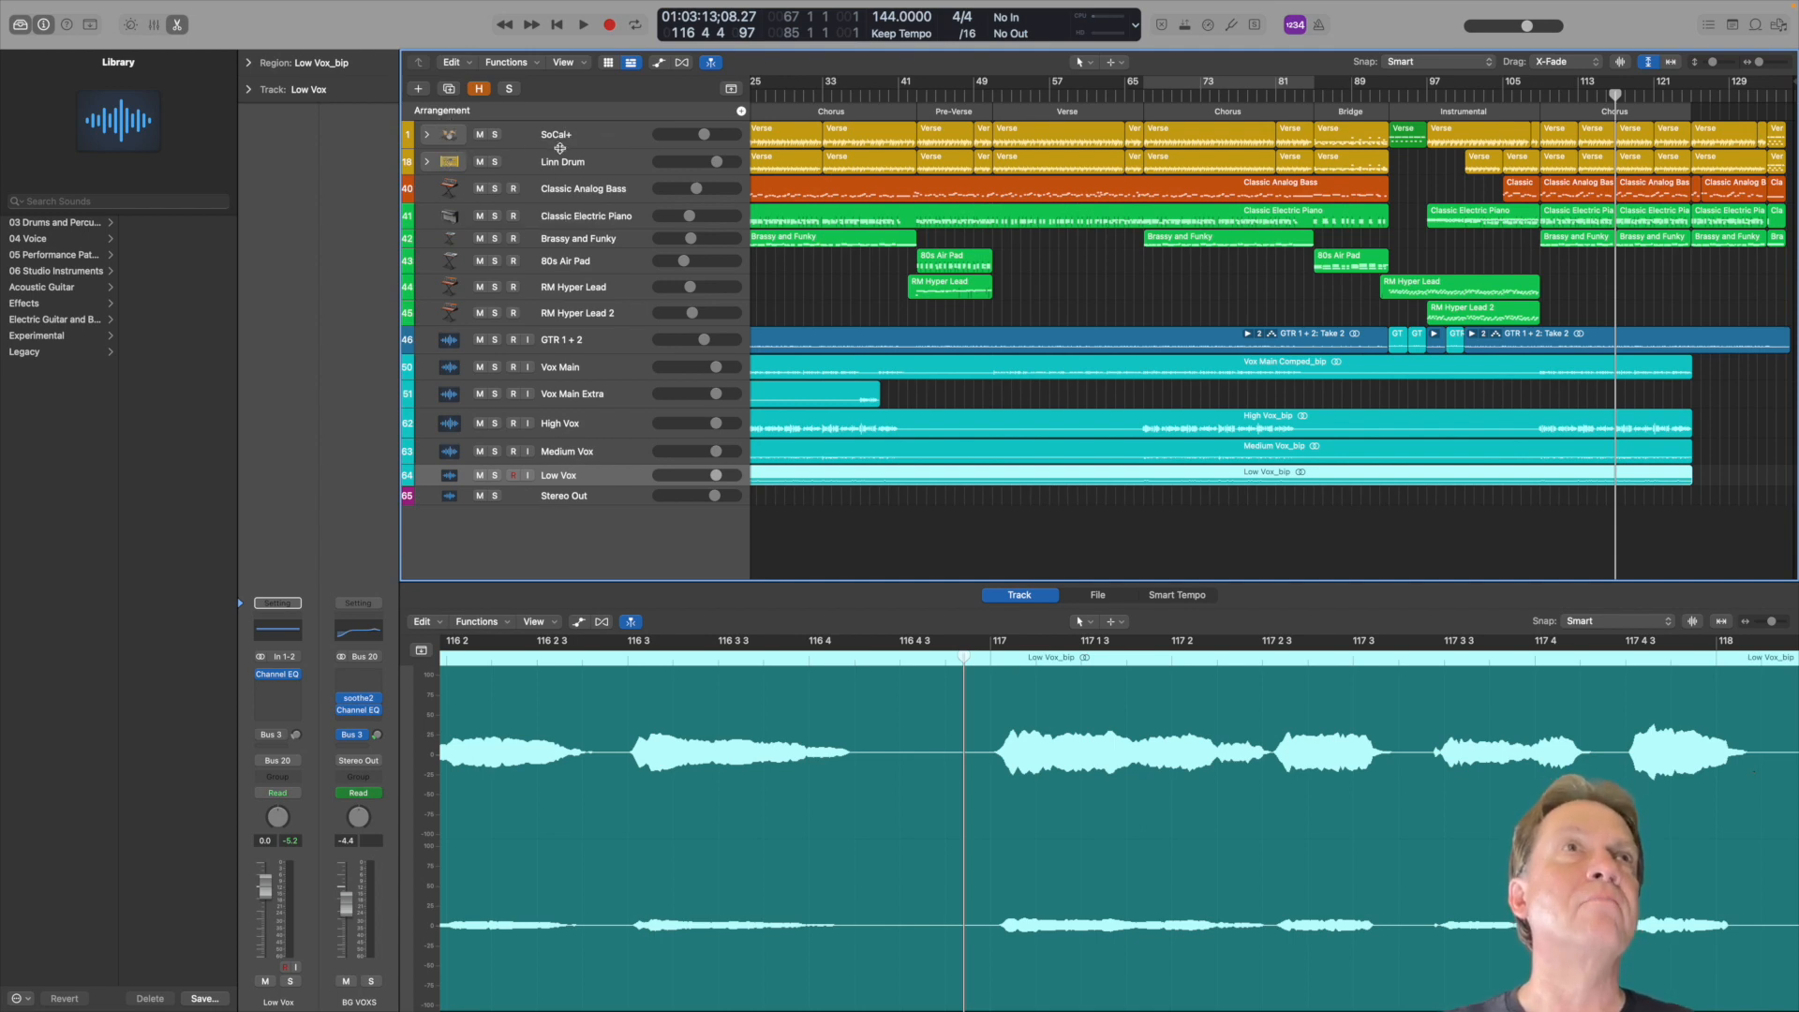
left_click(583, 137)
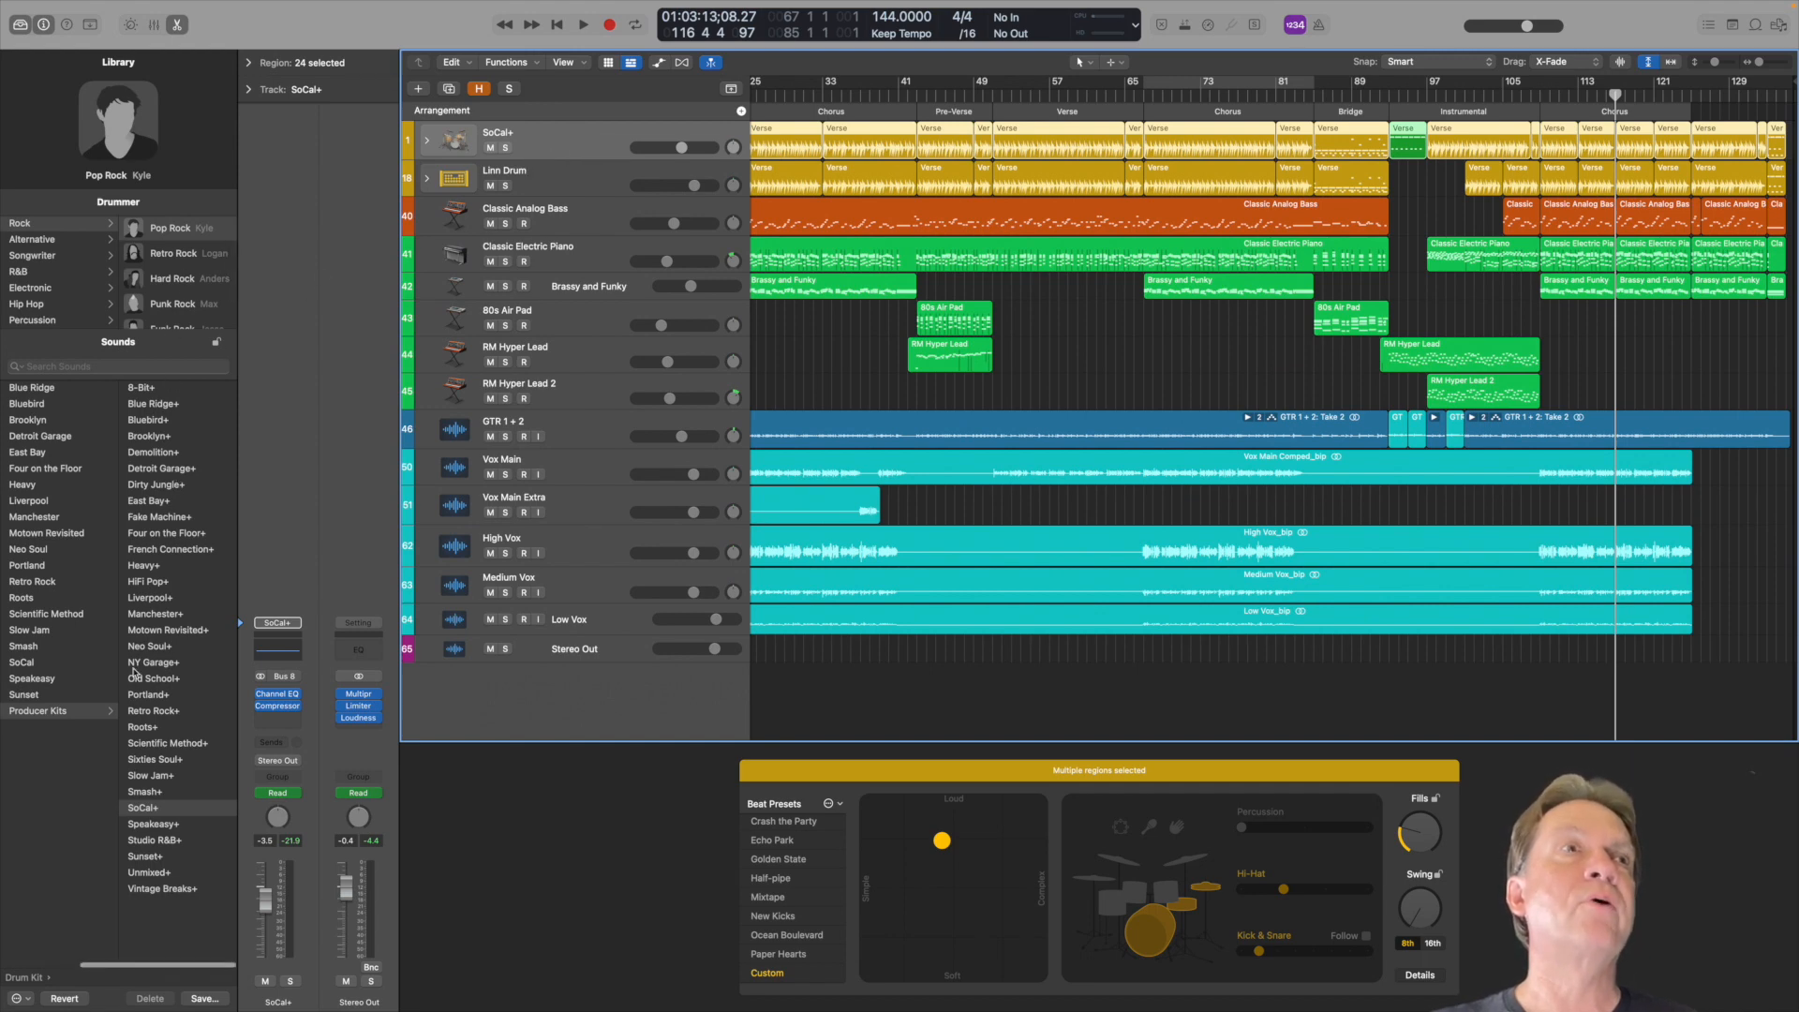
left_click(426, 140)
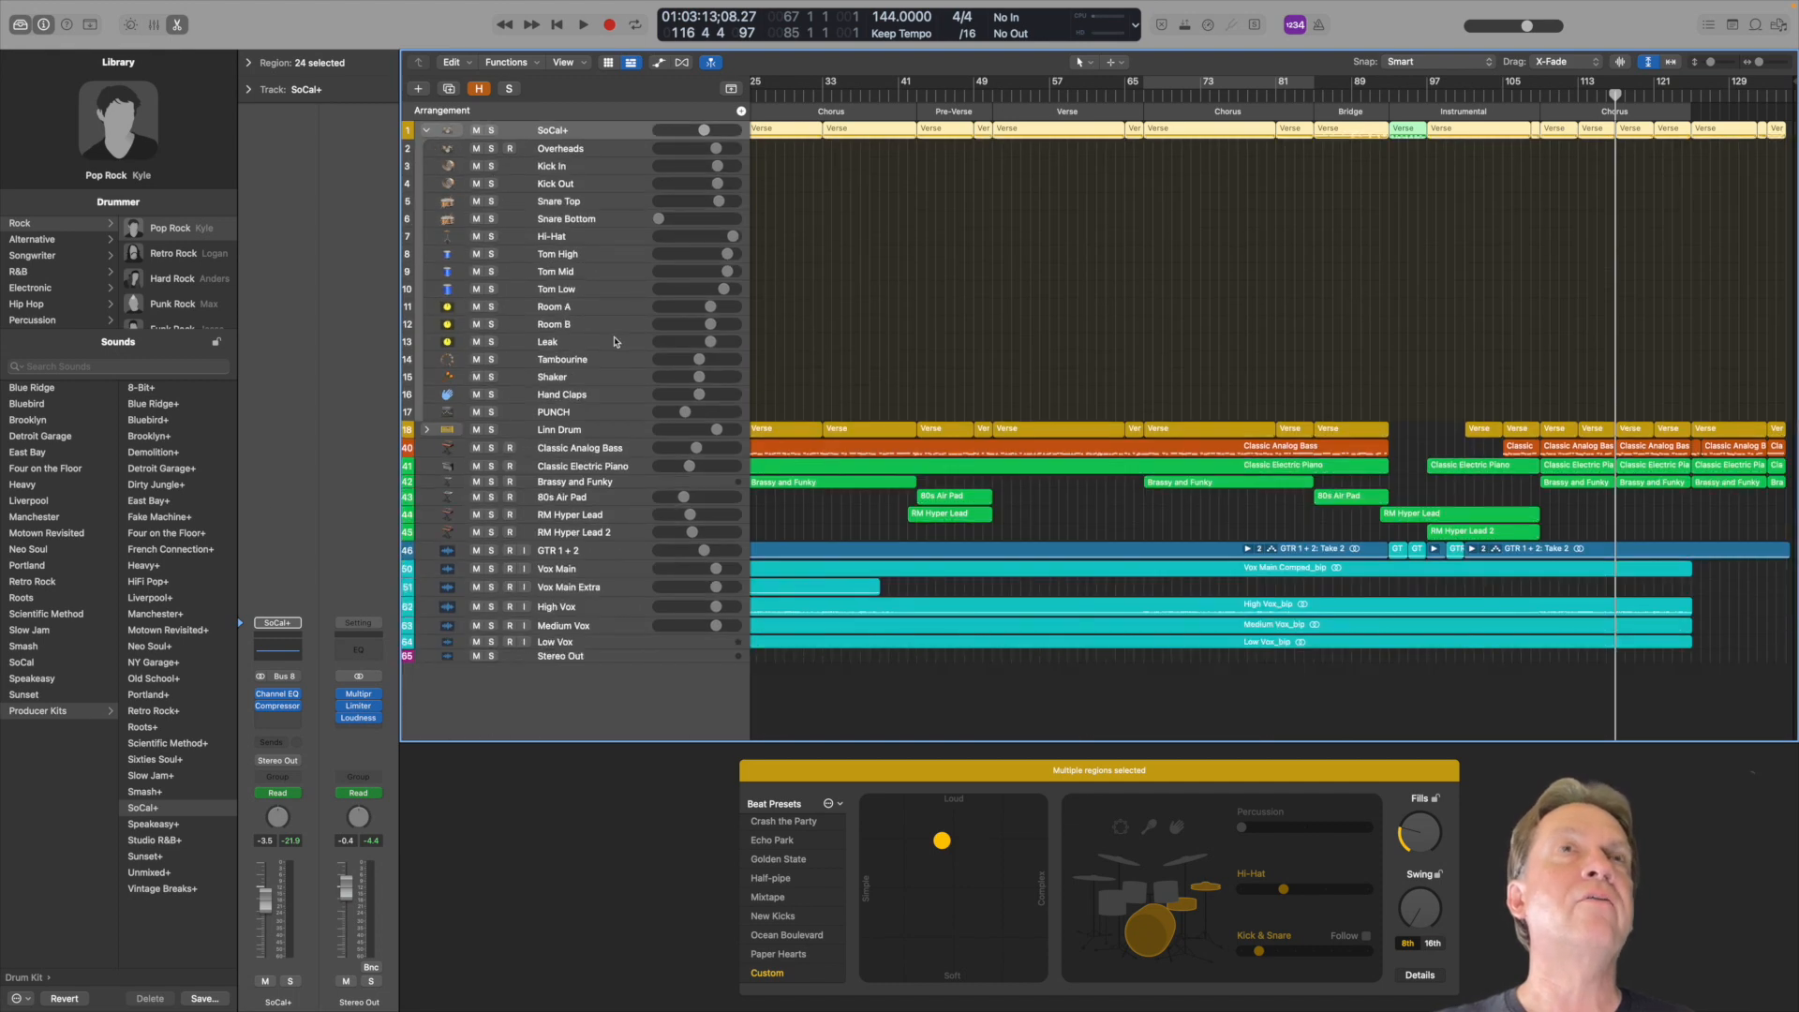
left_click(426, 132)
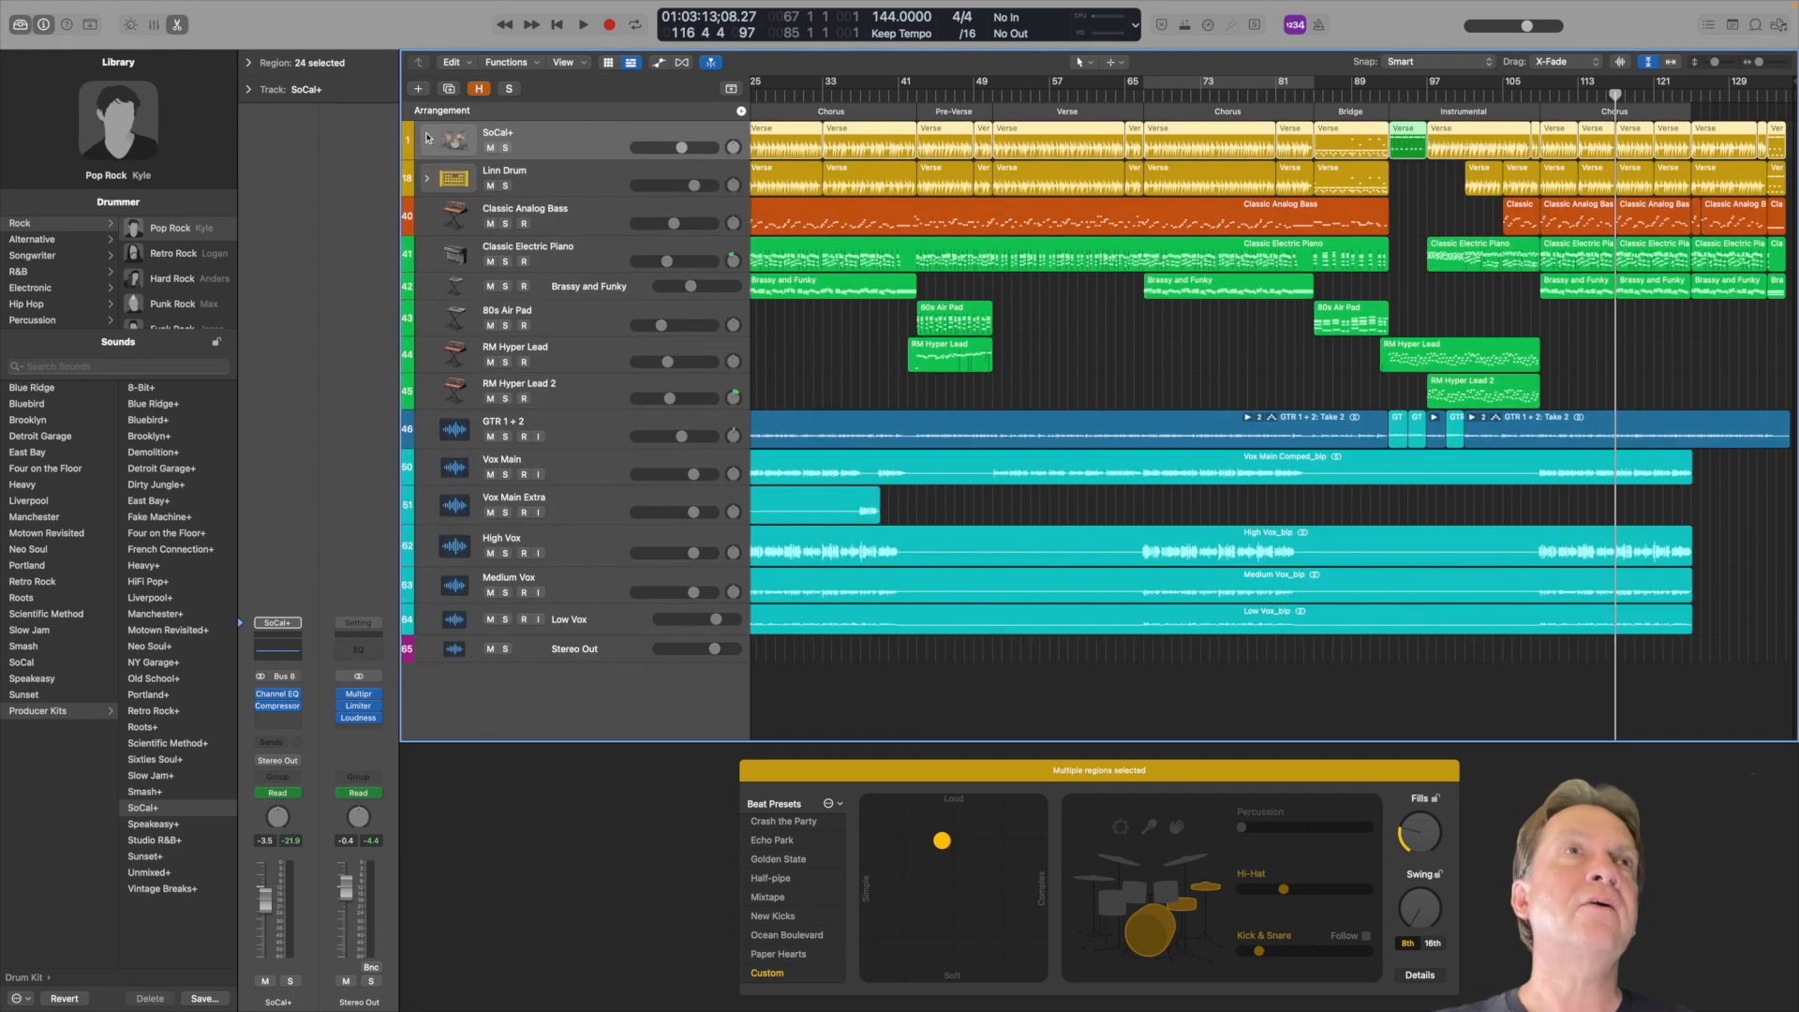
Expand the Linn Drum track stack and listen to it soloed from the start of the song
left_click(427, 179)
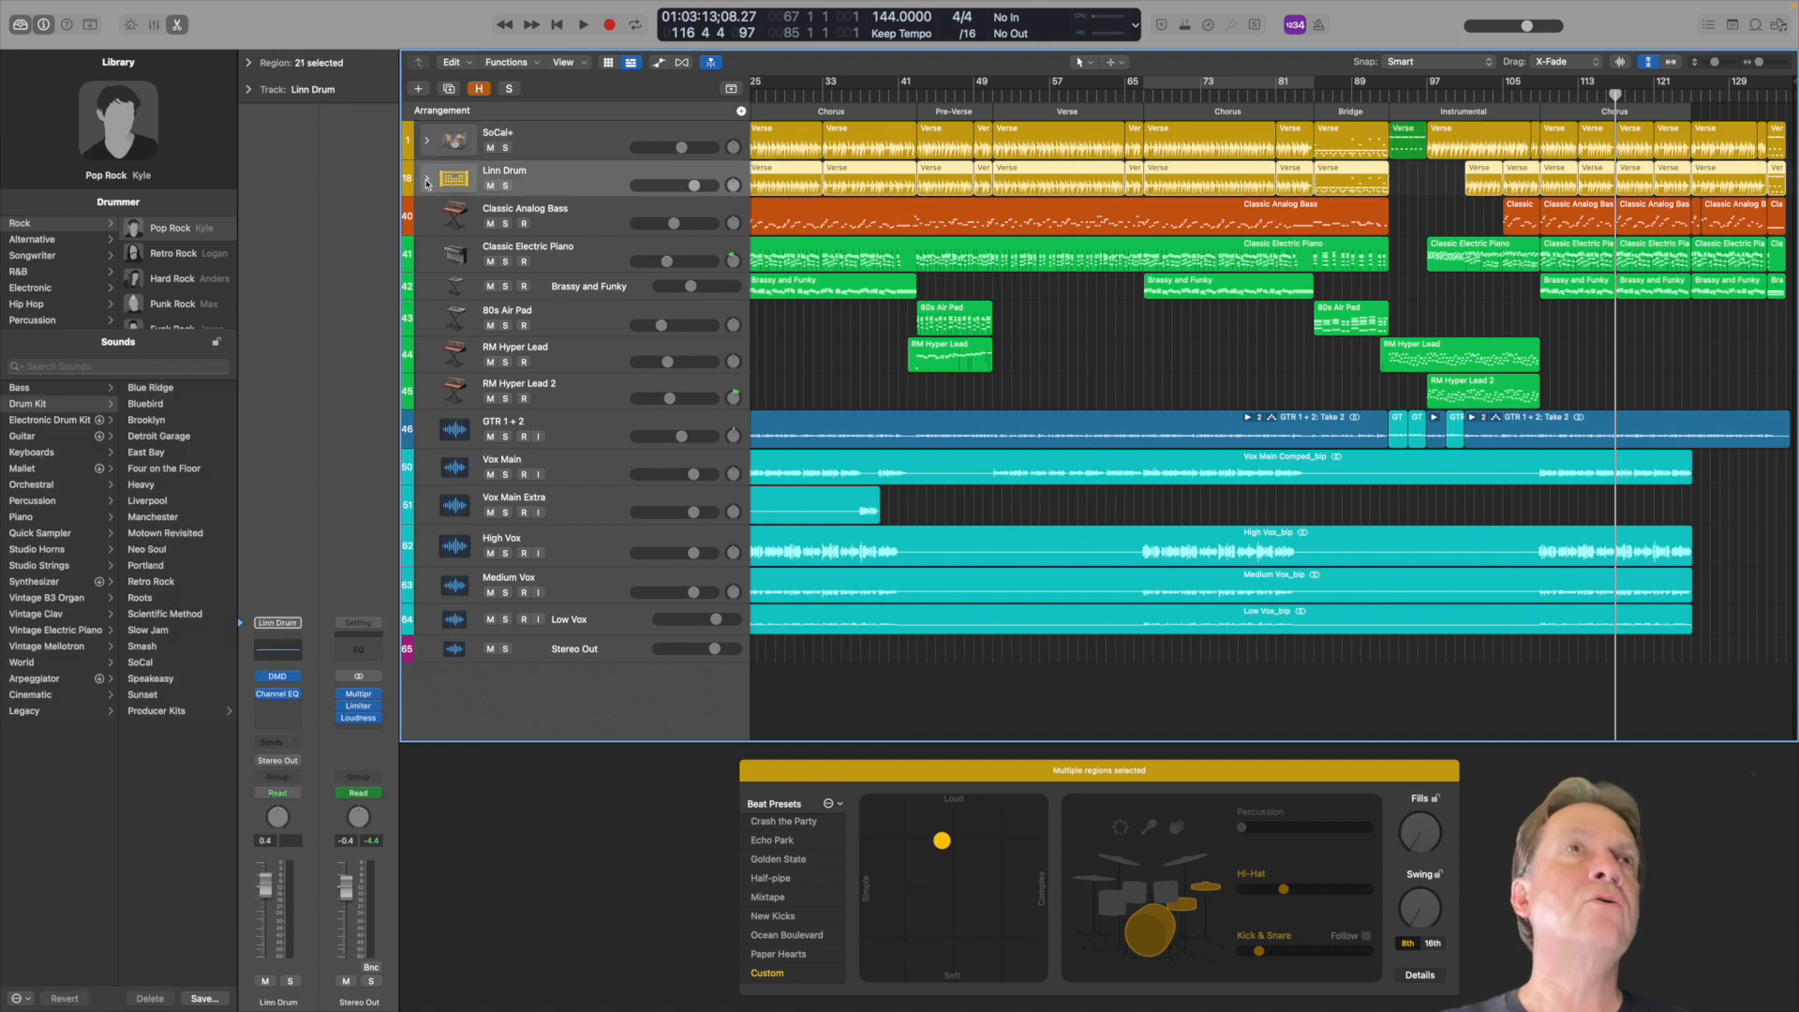
left_click(426, 181)
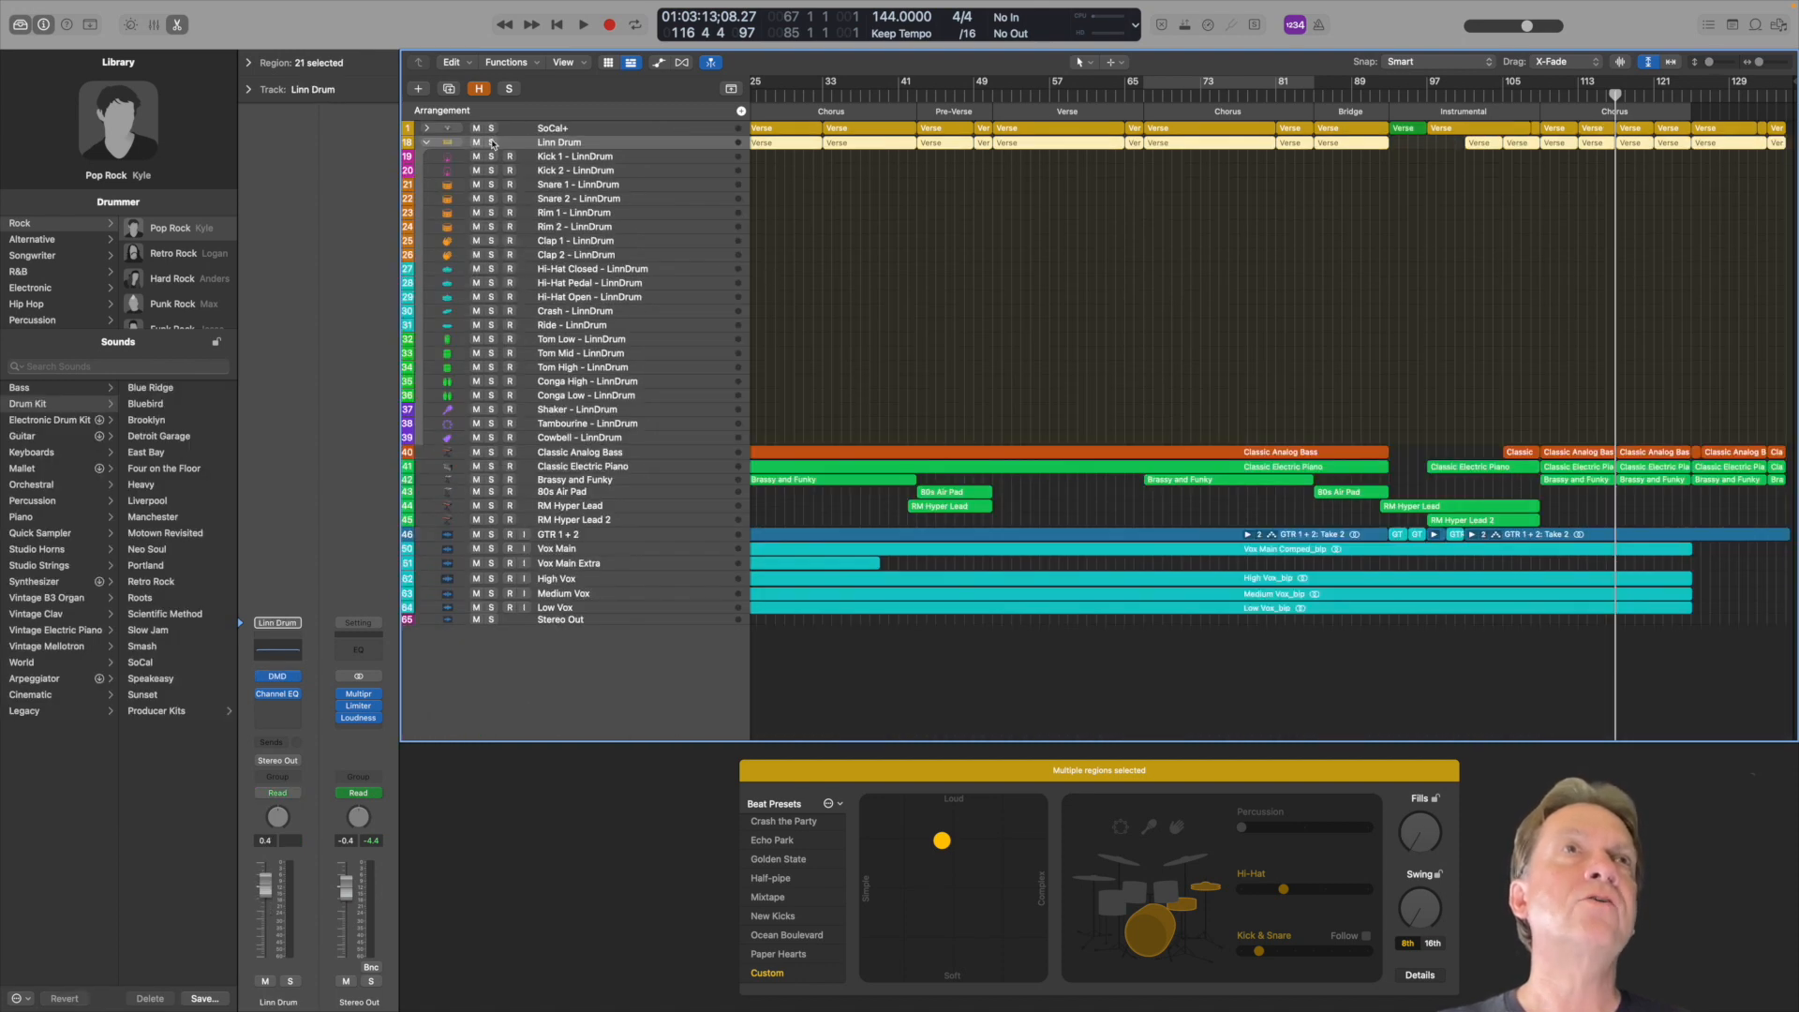
left_click(491, 143)
key("Return")
key("space")
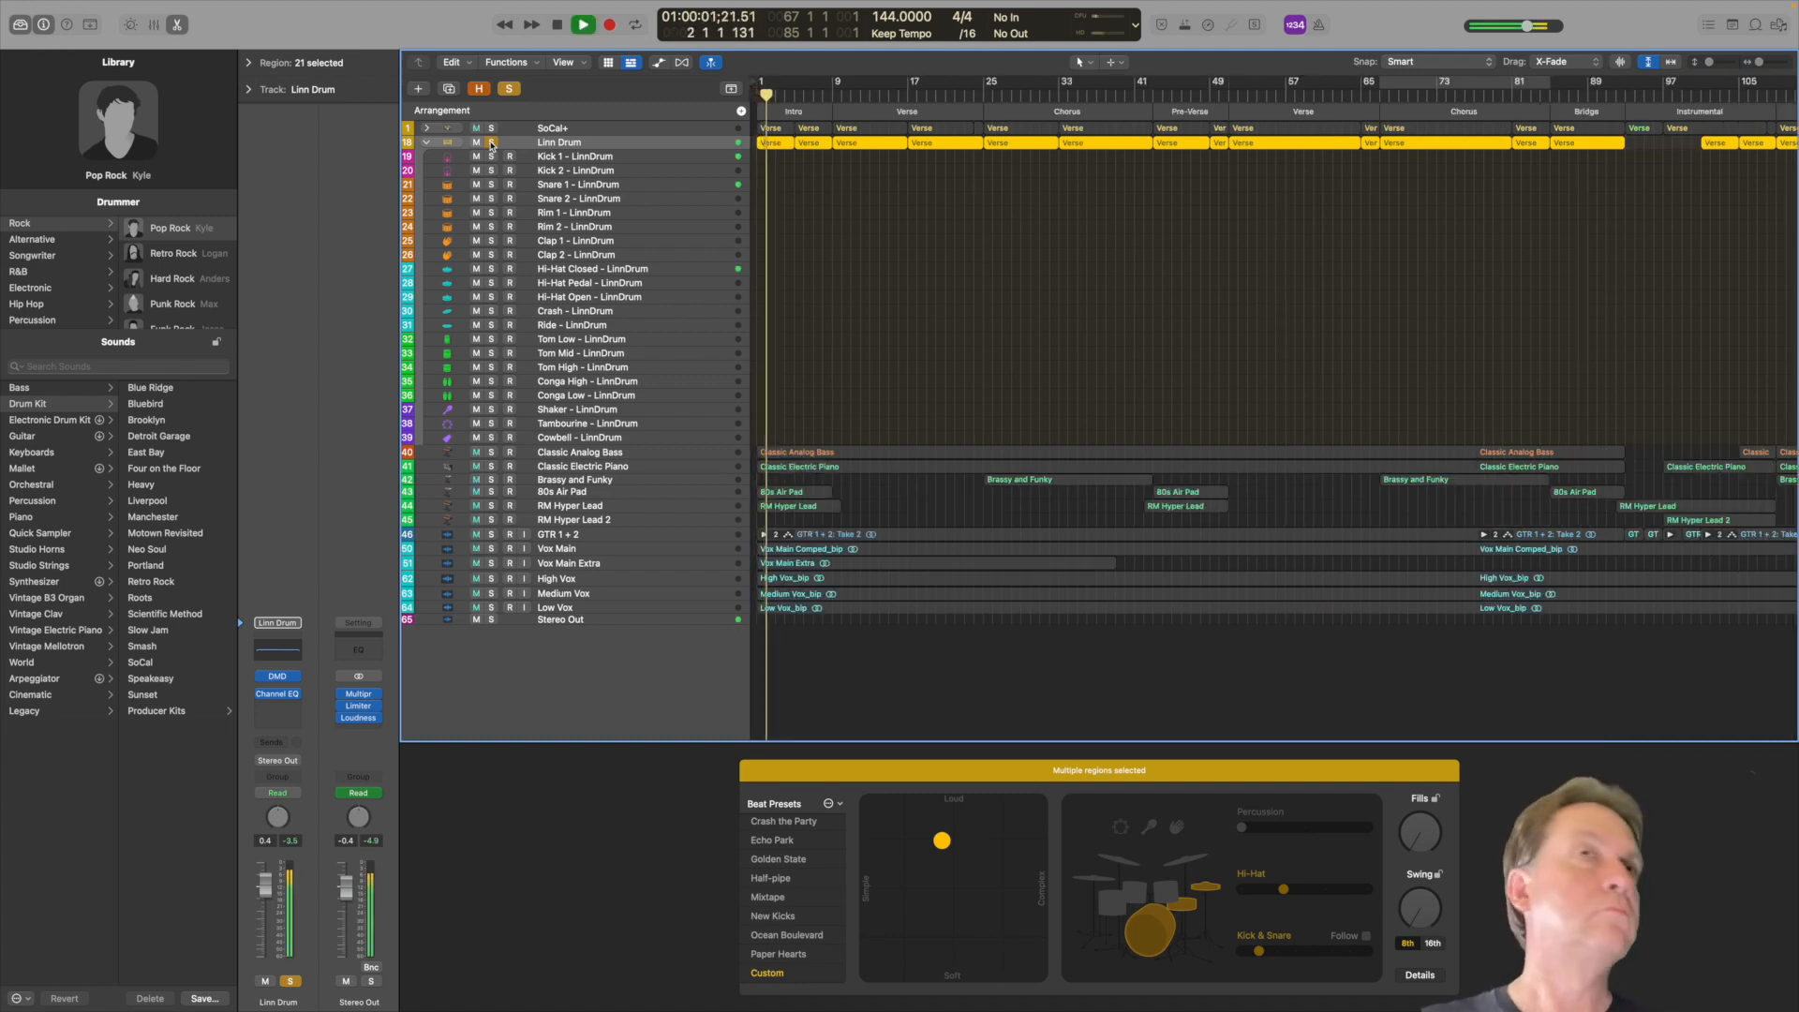
key("space")
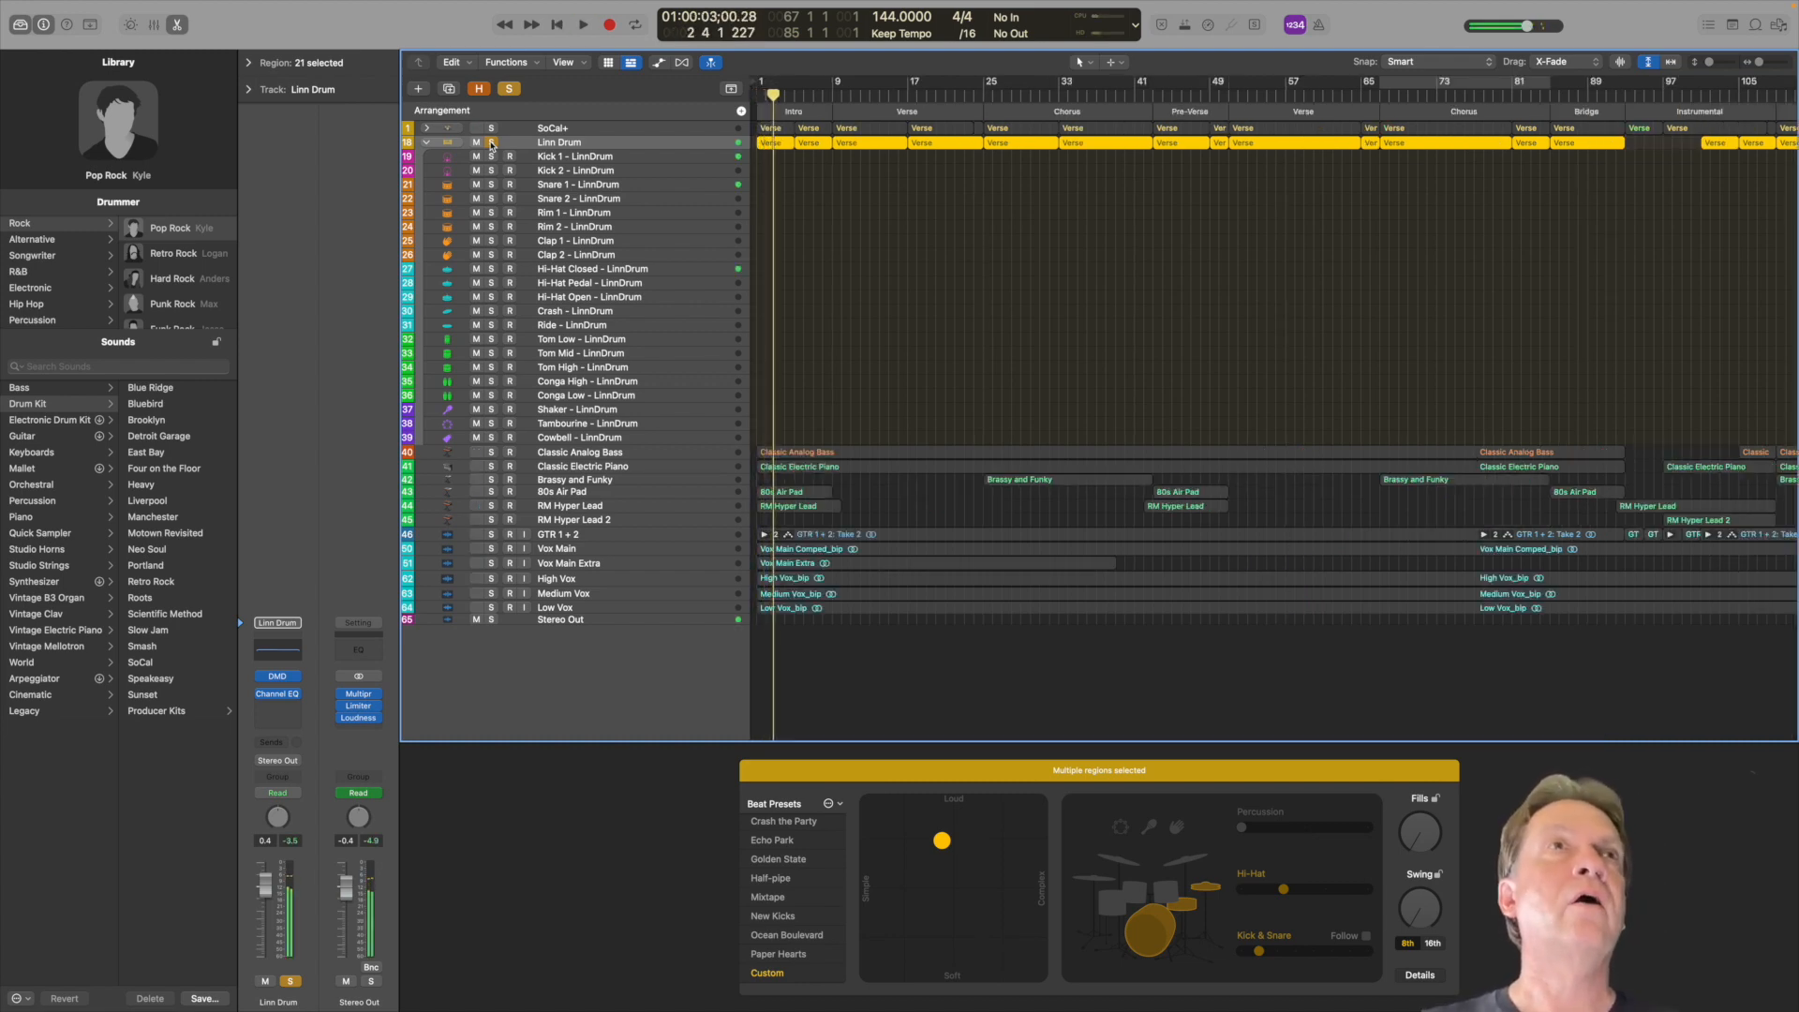
Examine the Channel EQ curve on the Kick 1 - LinnDrum track and close the plug-in
left_click(639, 159)
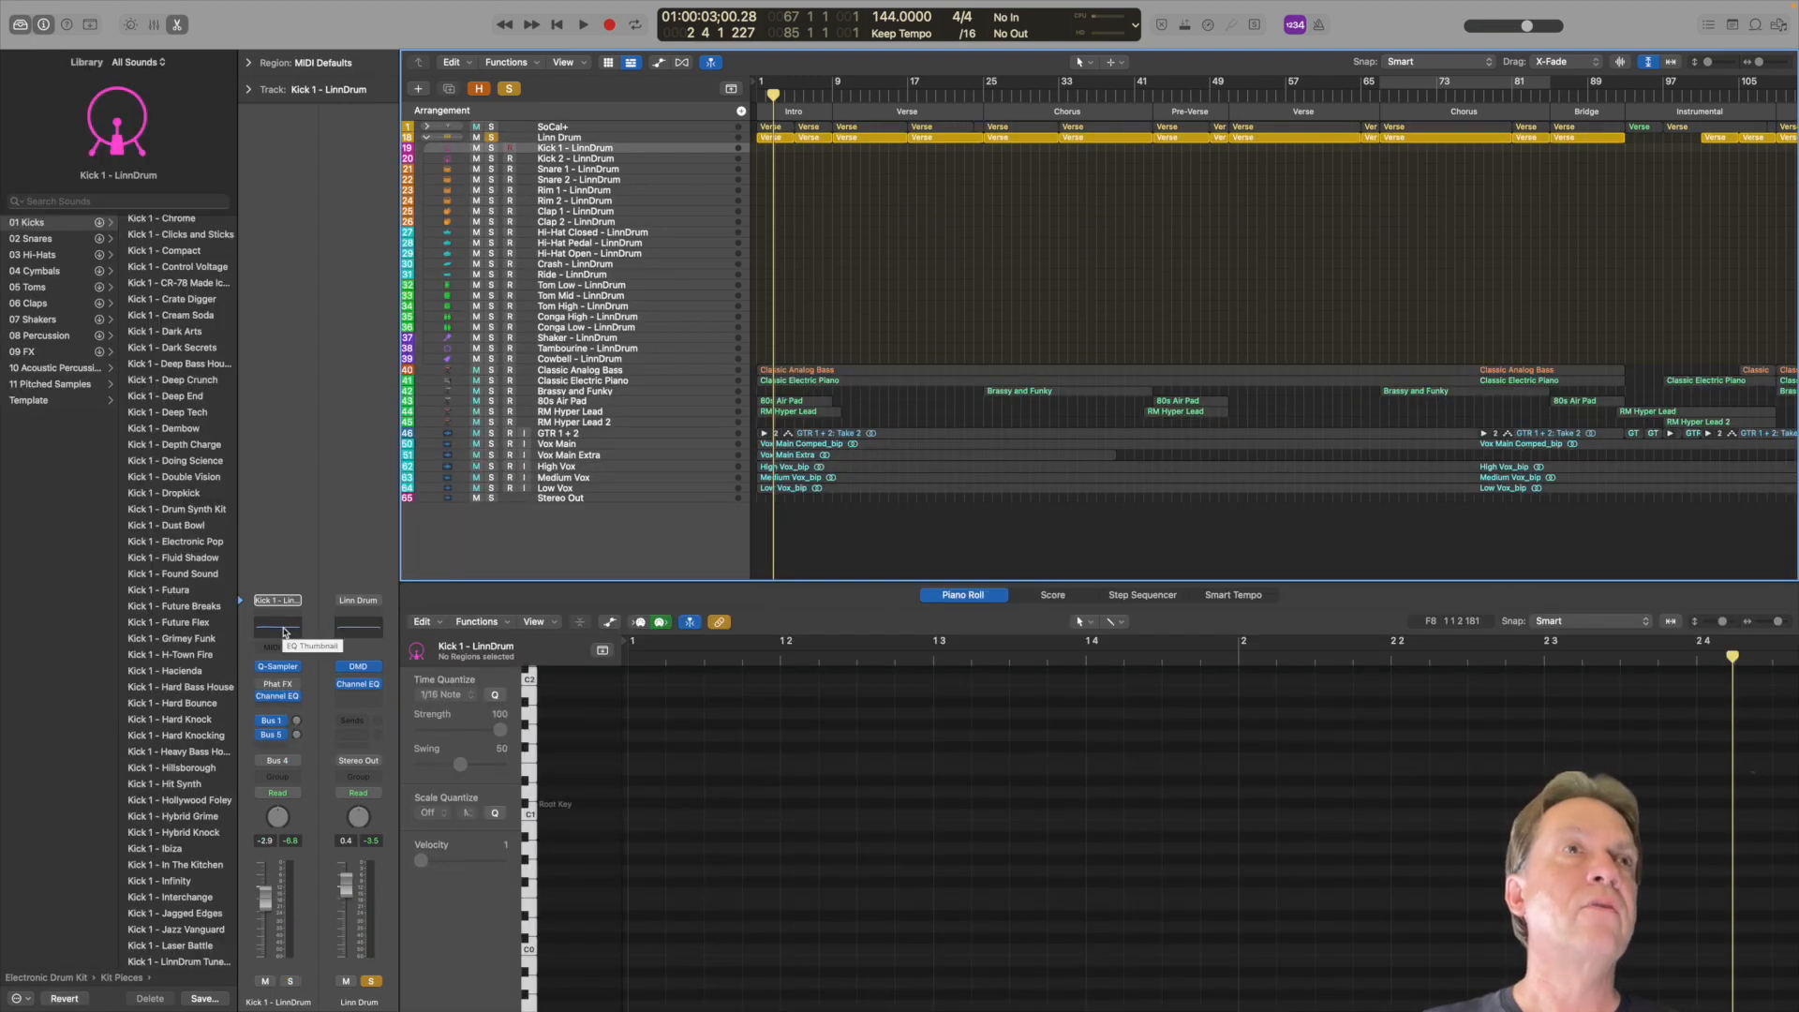
left_click(284, 630)
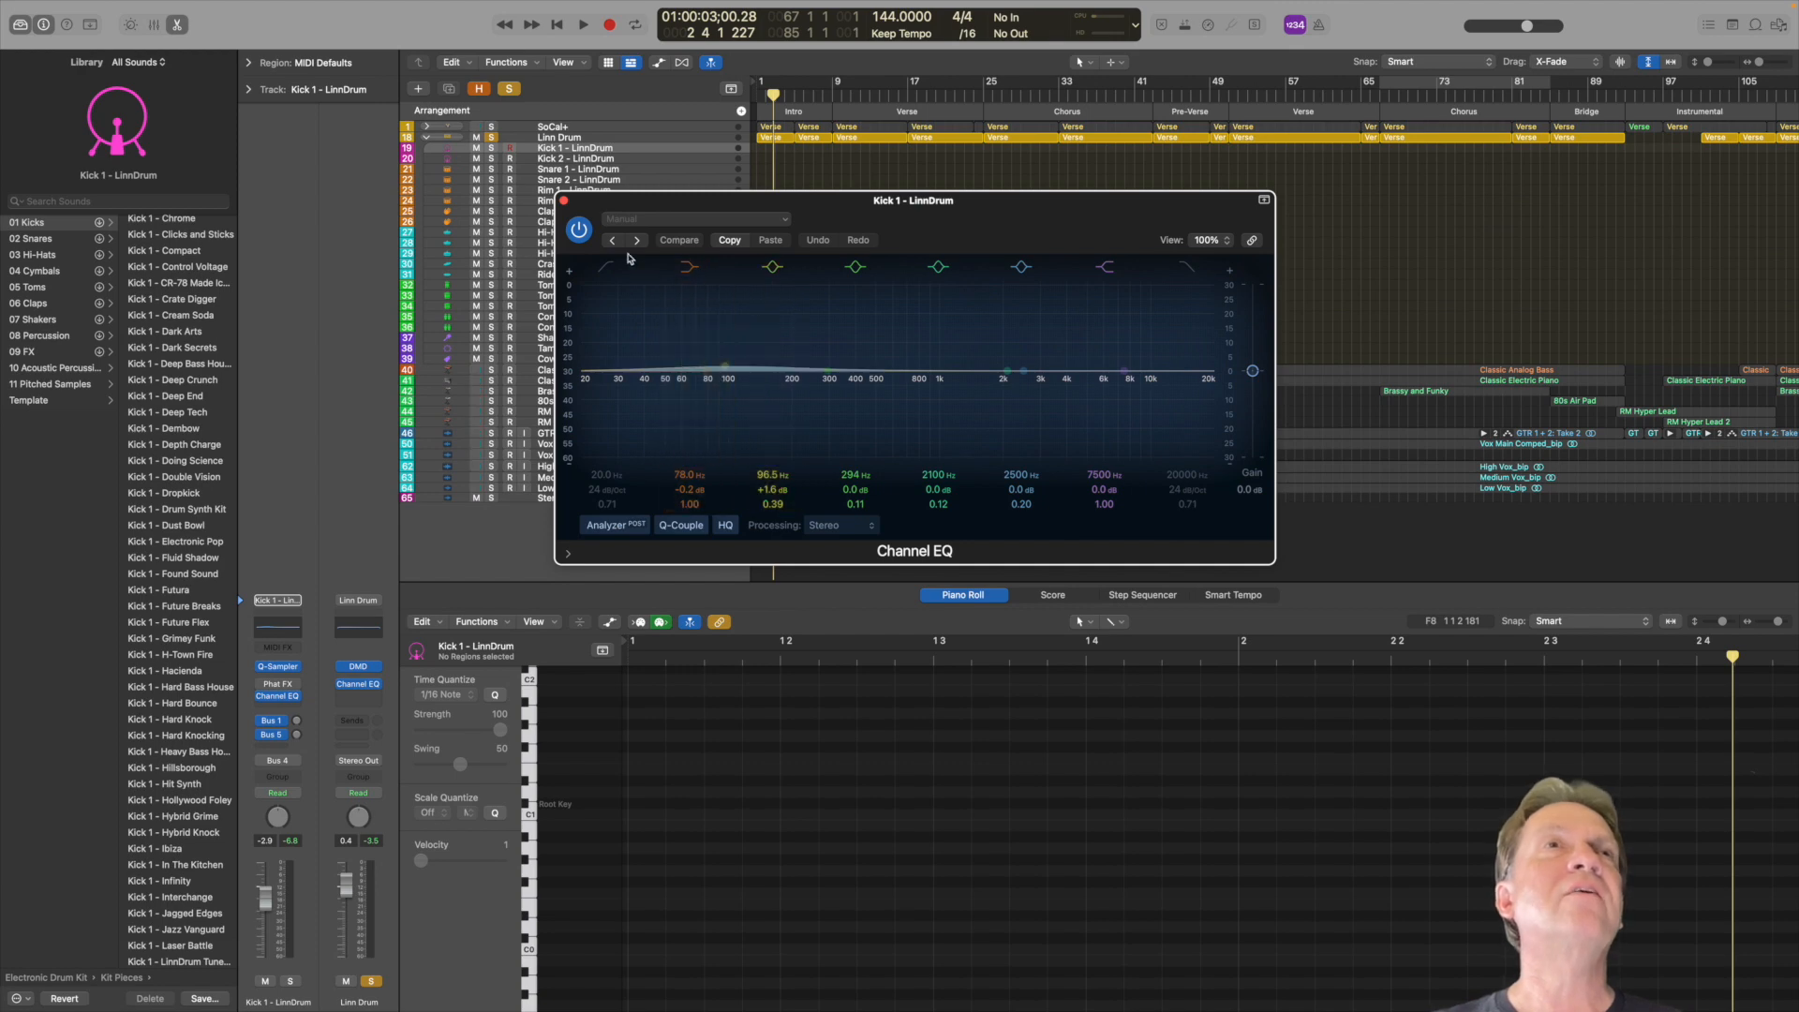
left_click(565, 202)
Clear the Linn Drum solo, collapse its track stack, and listen to the full mix from the start of the song
left_click(491, 136)
key("Return")
key("space")
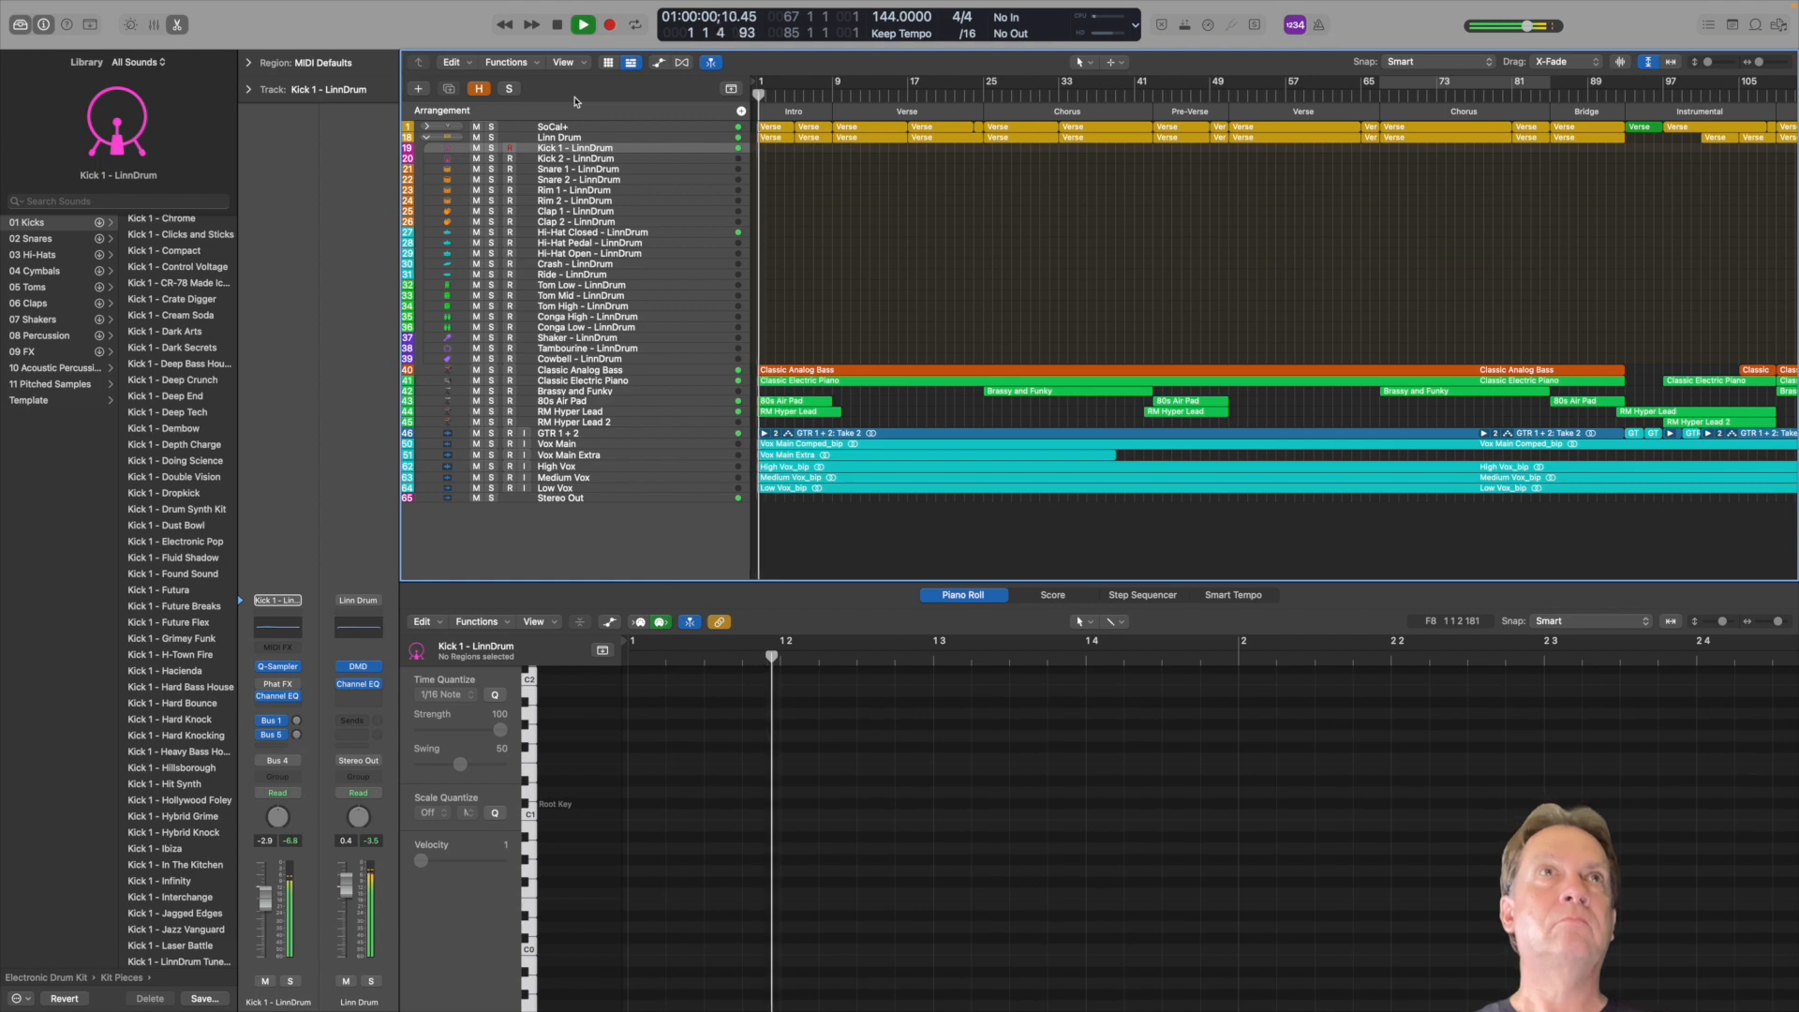
left_click(426, 138)
key("z")
key("z")
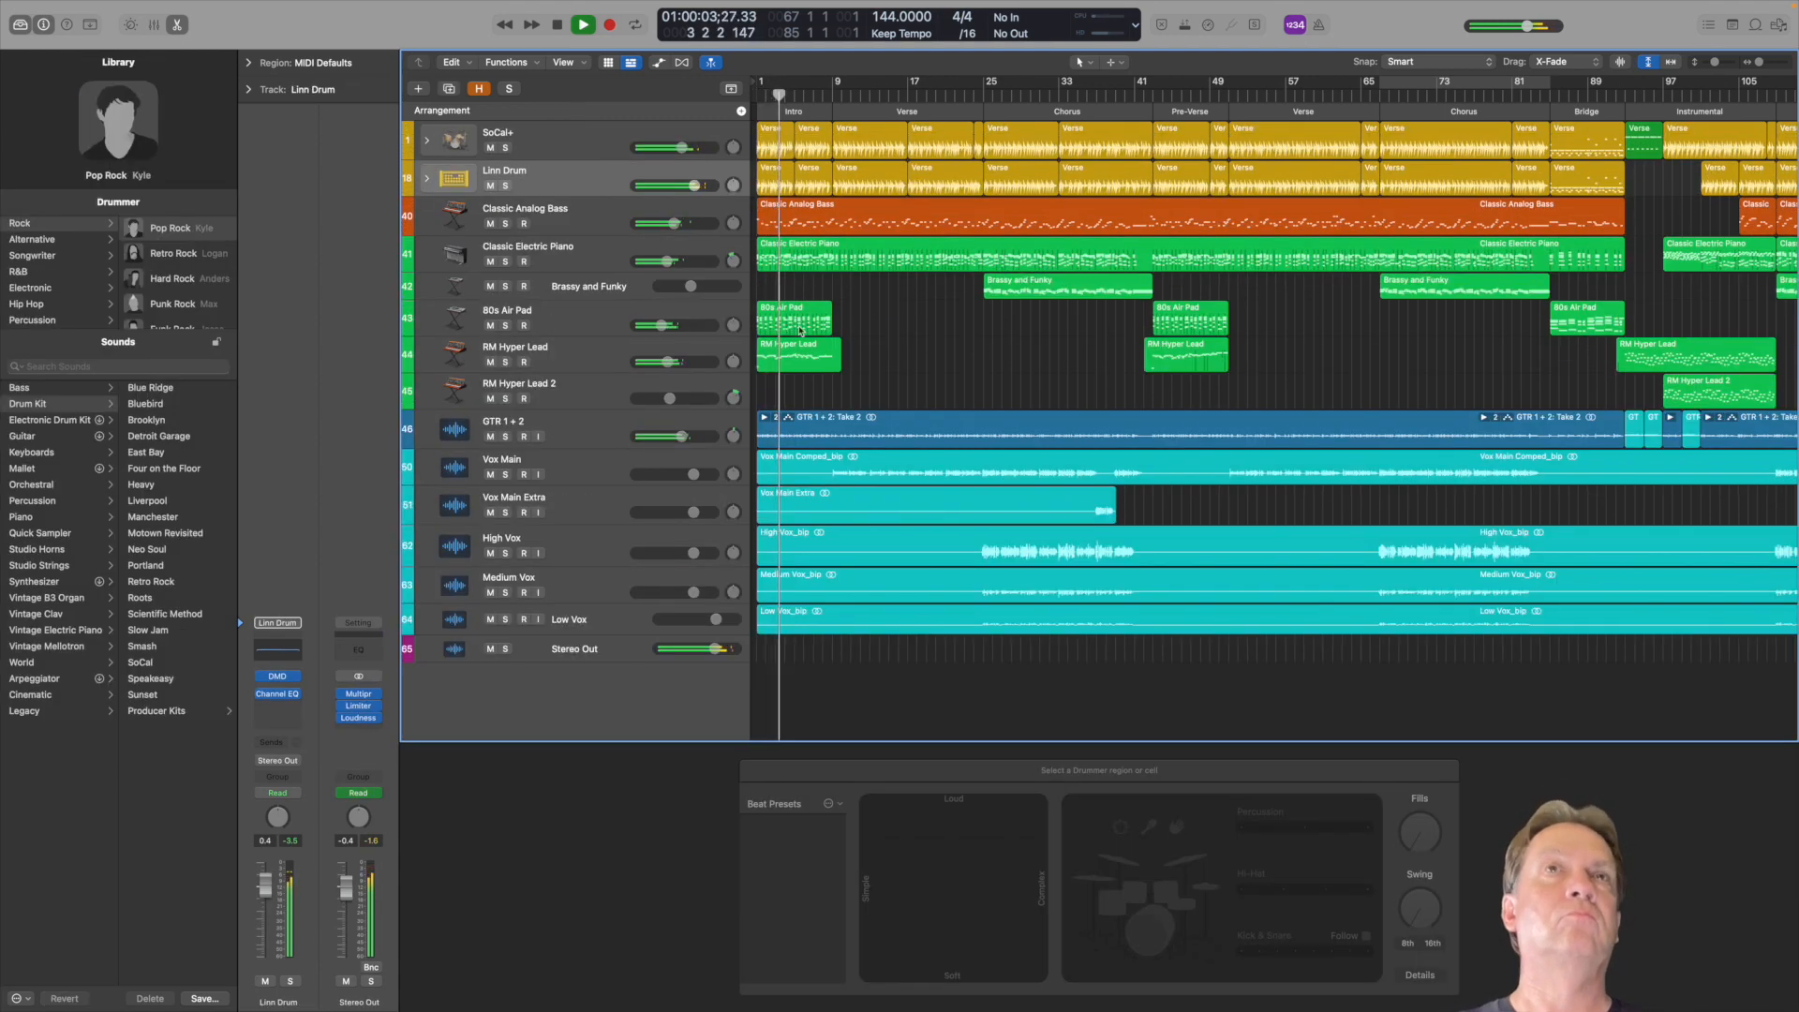
key("space")
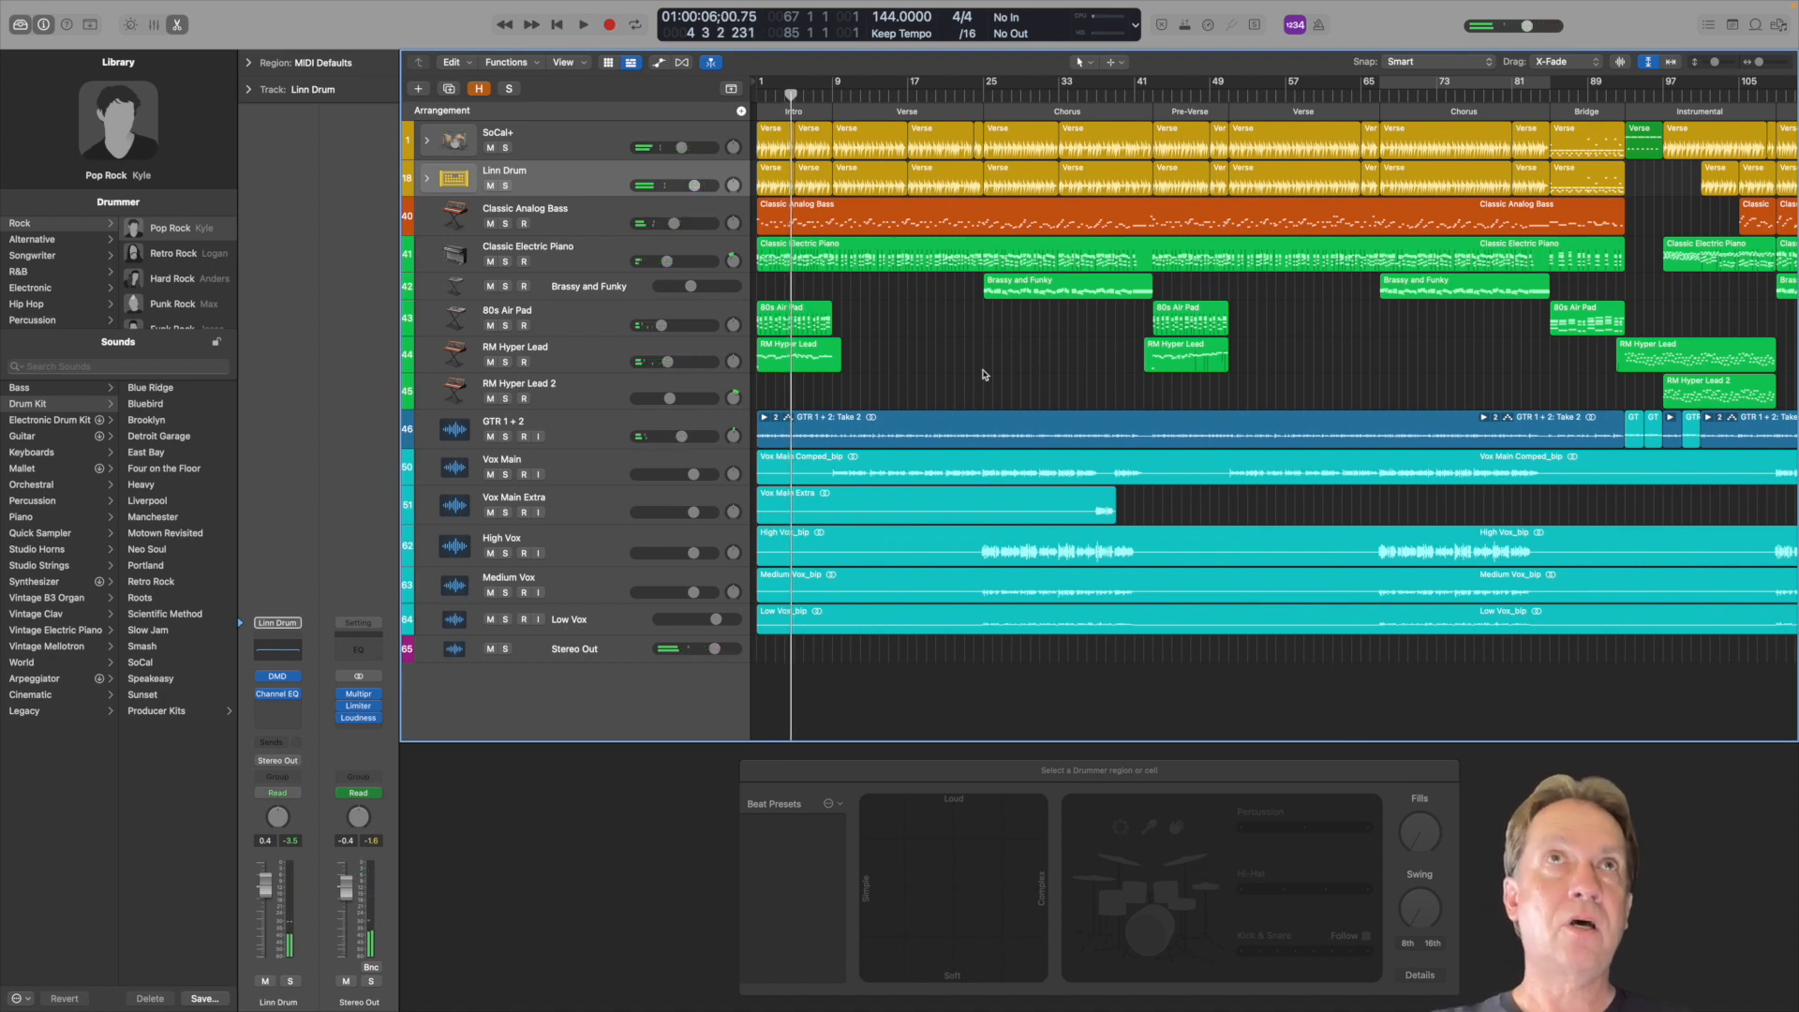